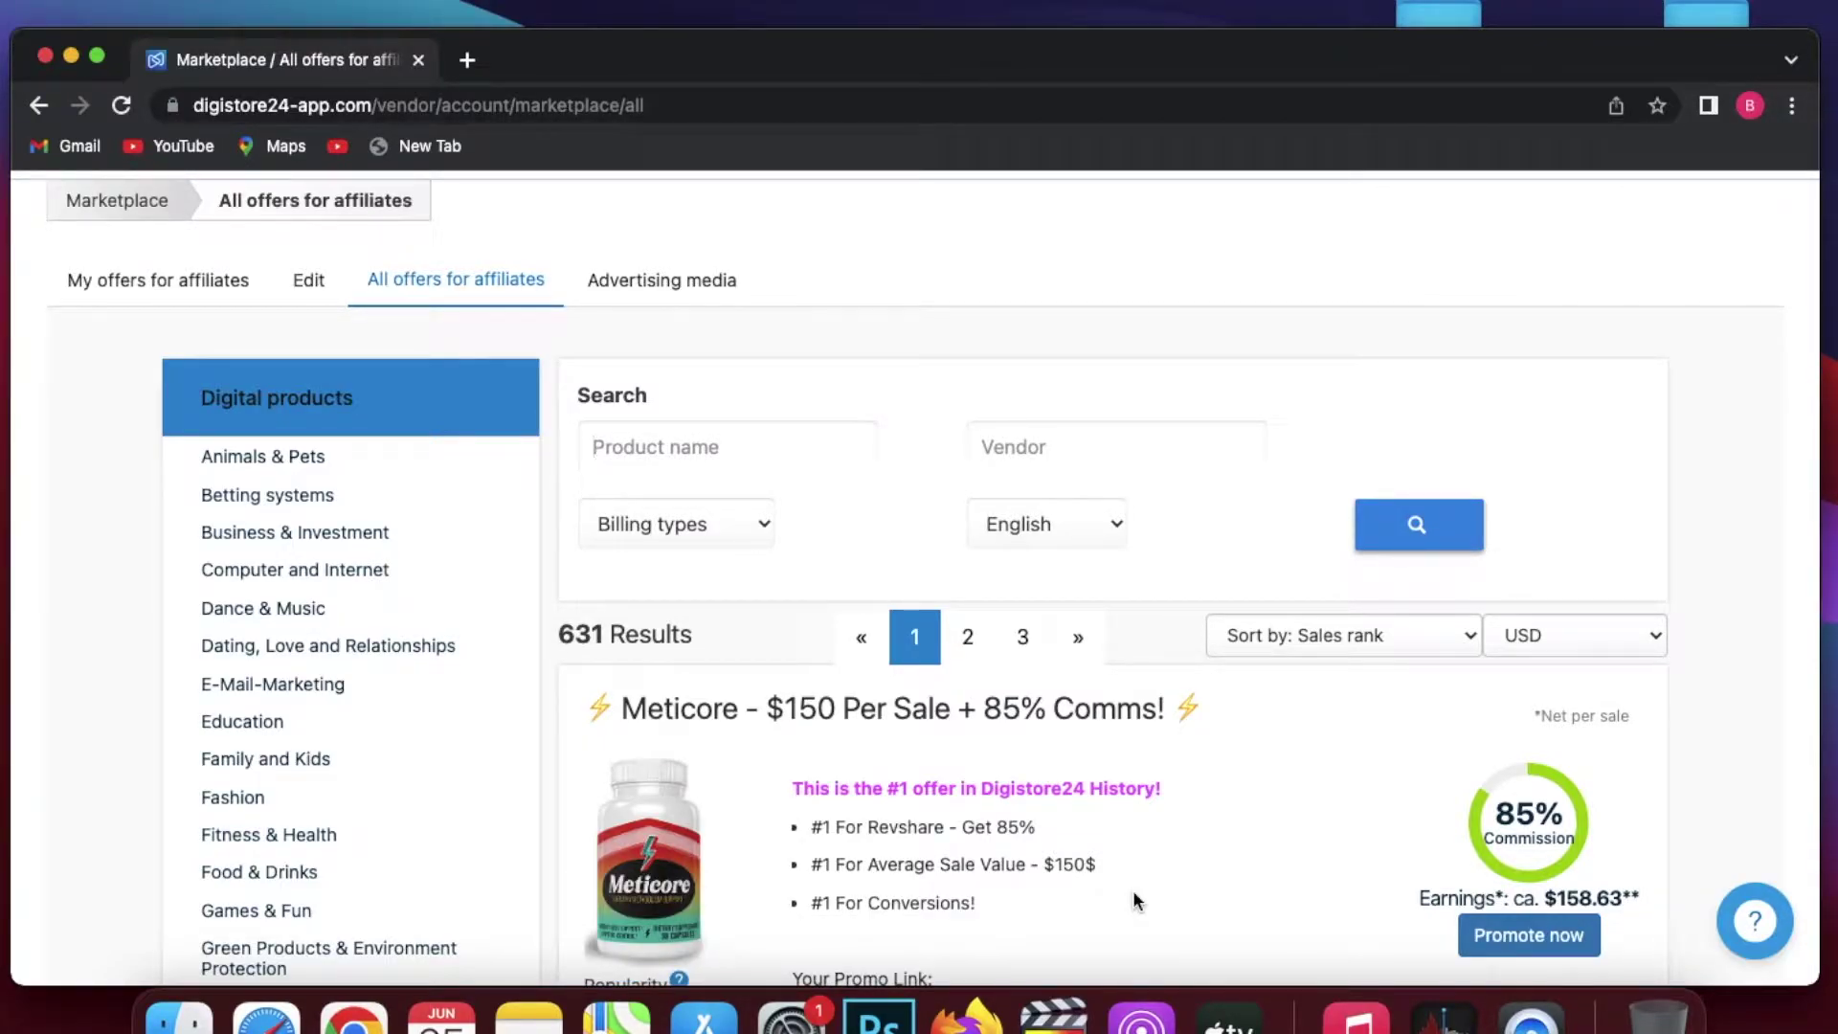
- Scroll the Digistore24 offers past Meticore and Keto Meal Plan to the Tube Mastery listing
scroll(1134, 893, "down", 5)
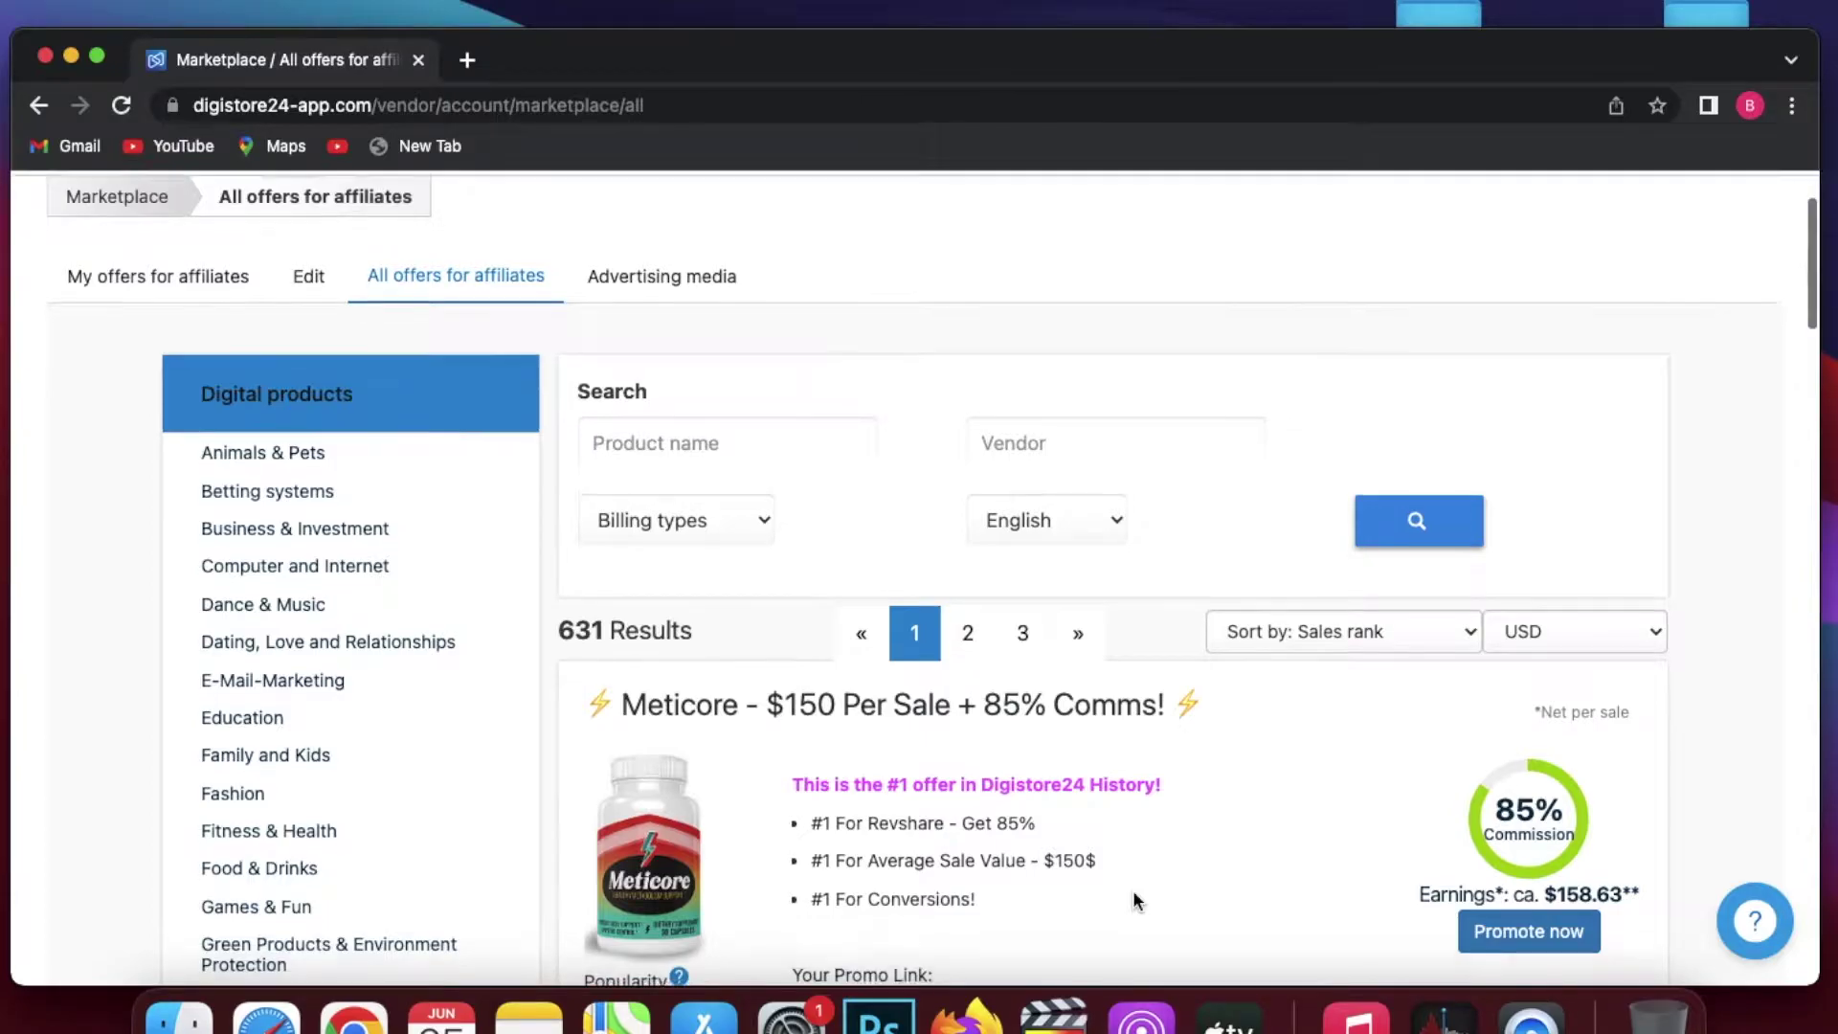
scroll(1134, 895, "down", 2)
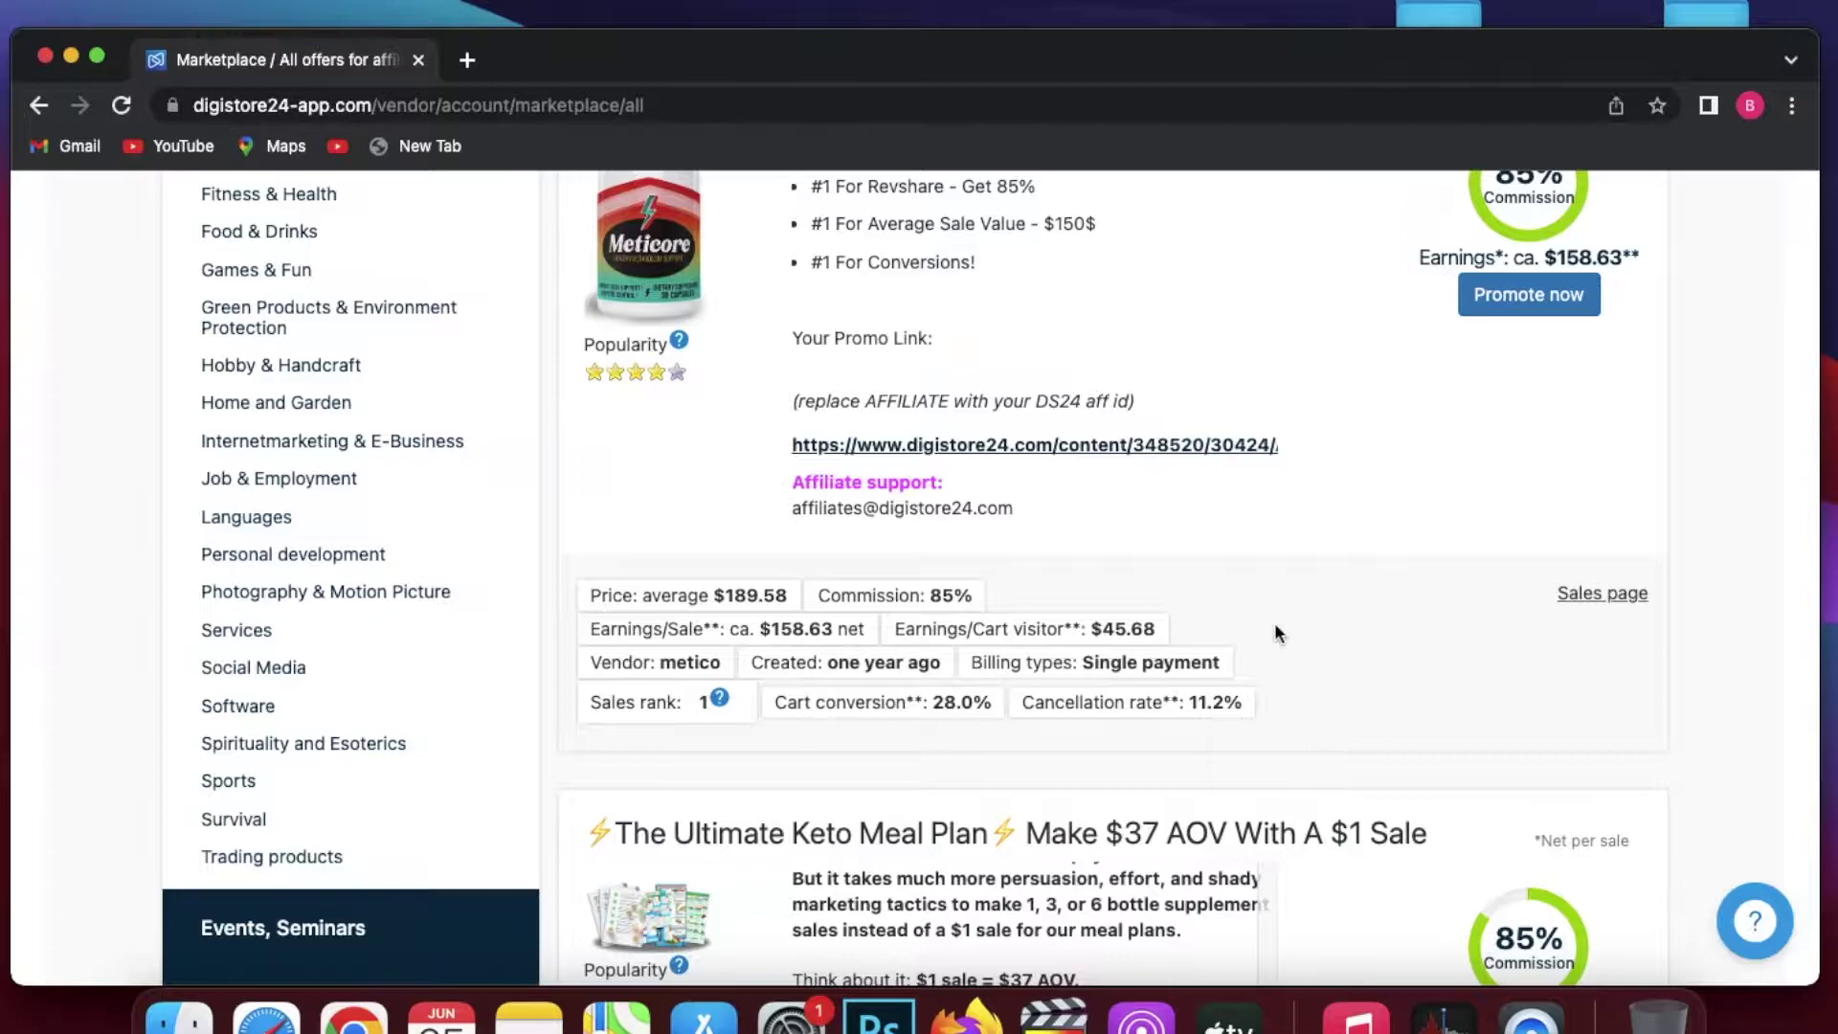
scroll(1276, 625, "up", 15)
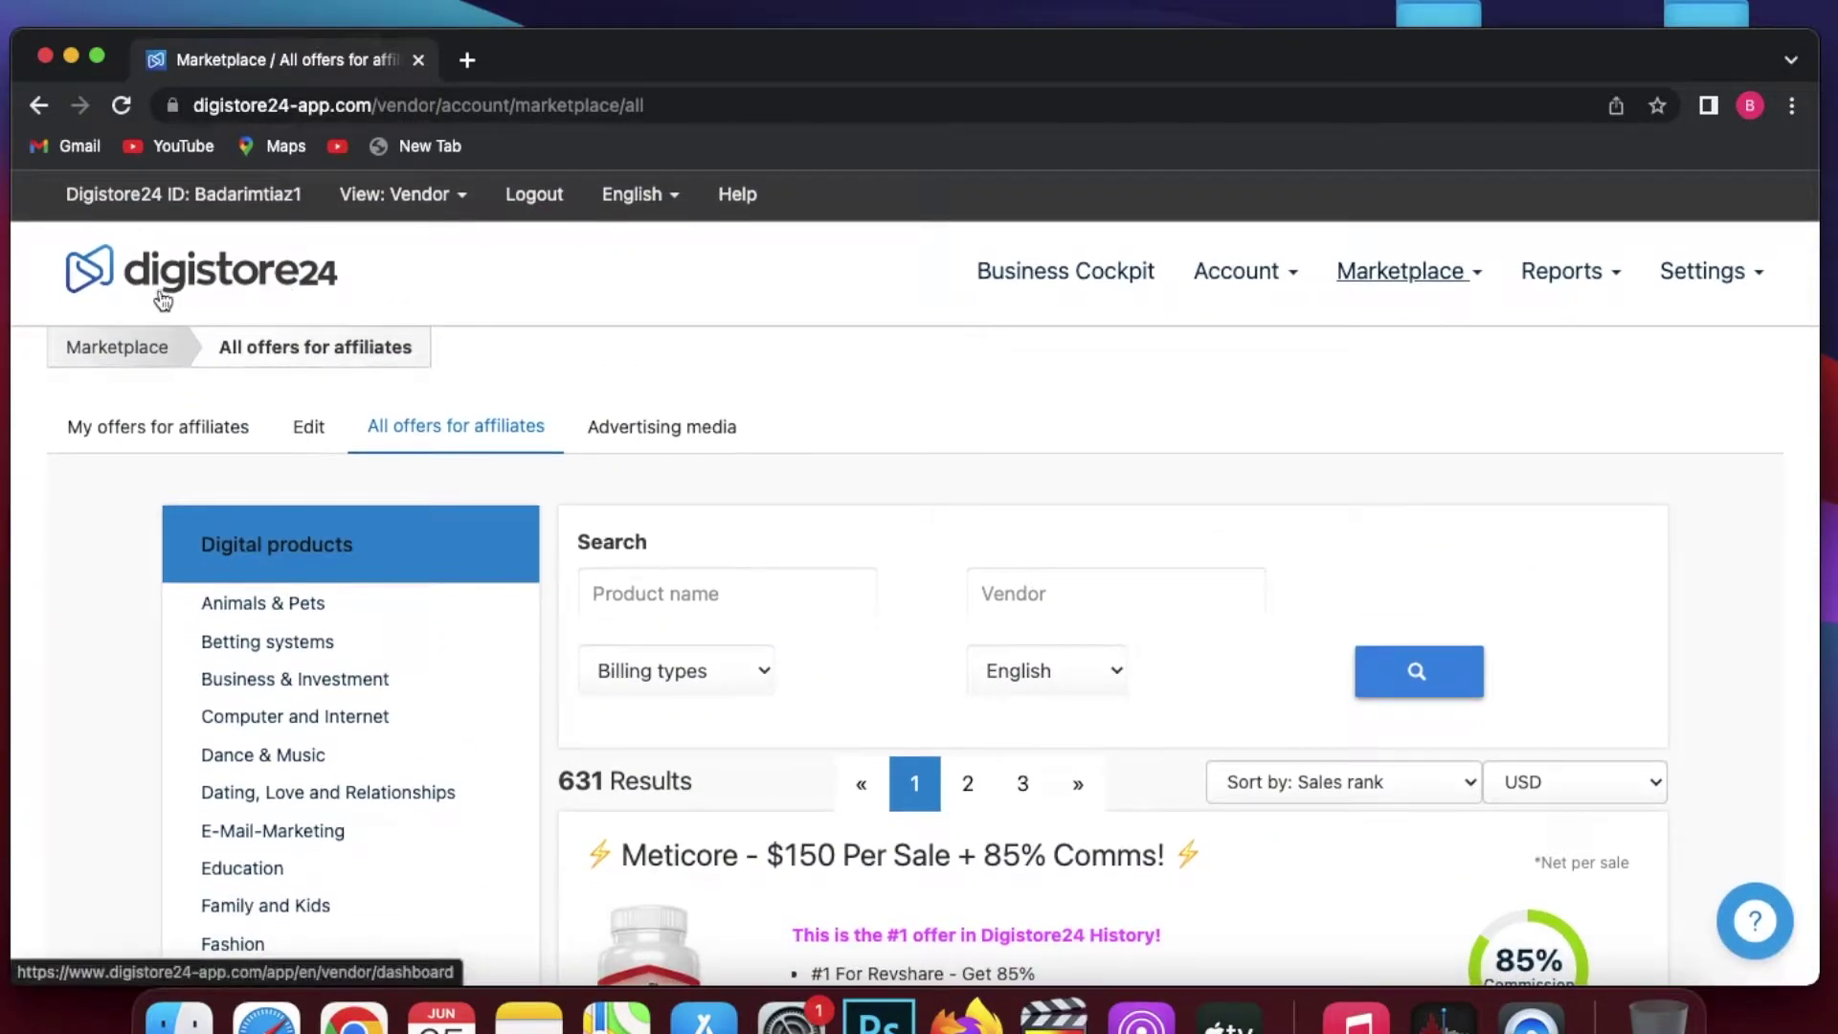
scroll(1122, 779, "down", 7)
scroll(1122, 779, "down", 3)
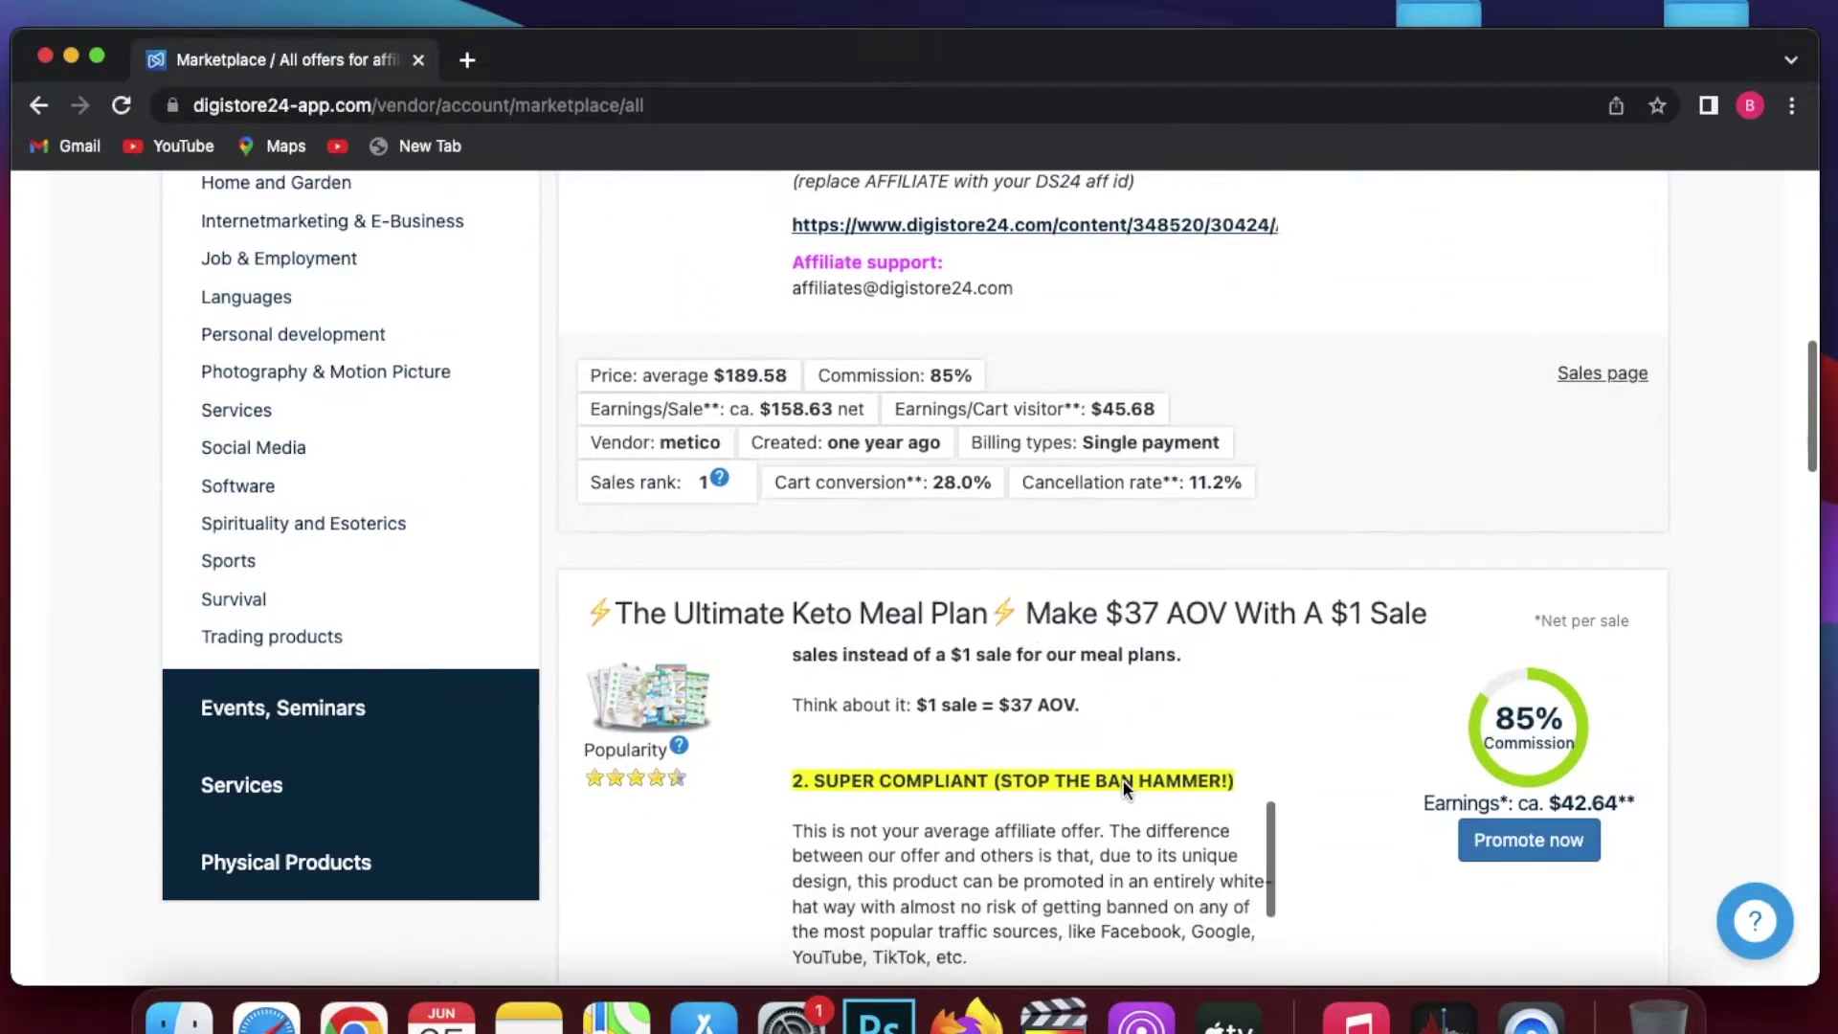
scroll(1313, 840, "down", 5)
scroll(1314, 833, "down", 7)
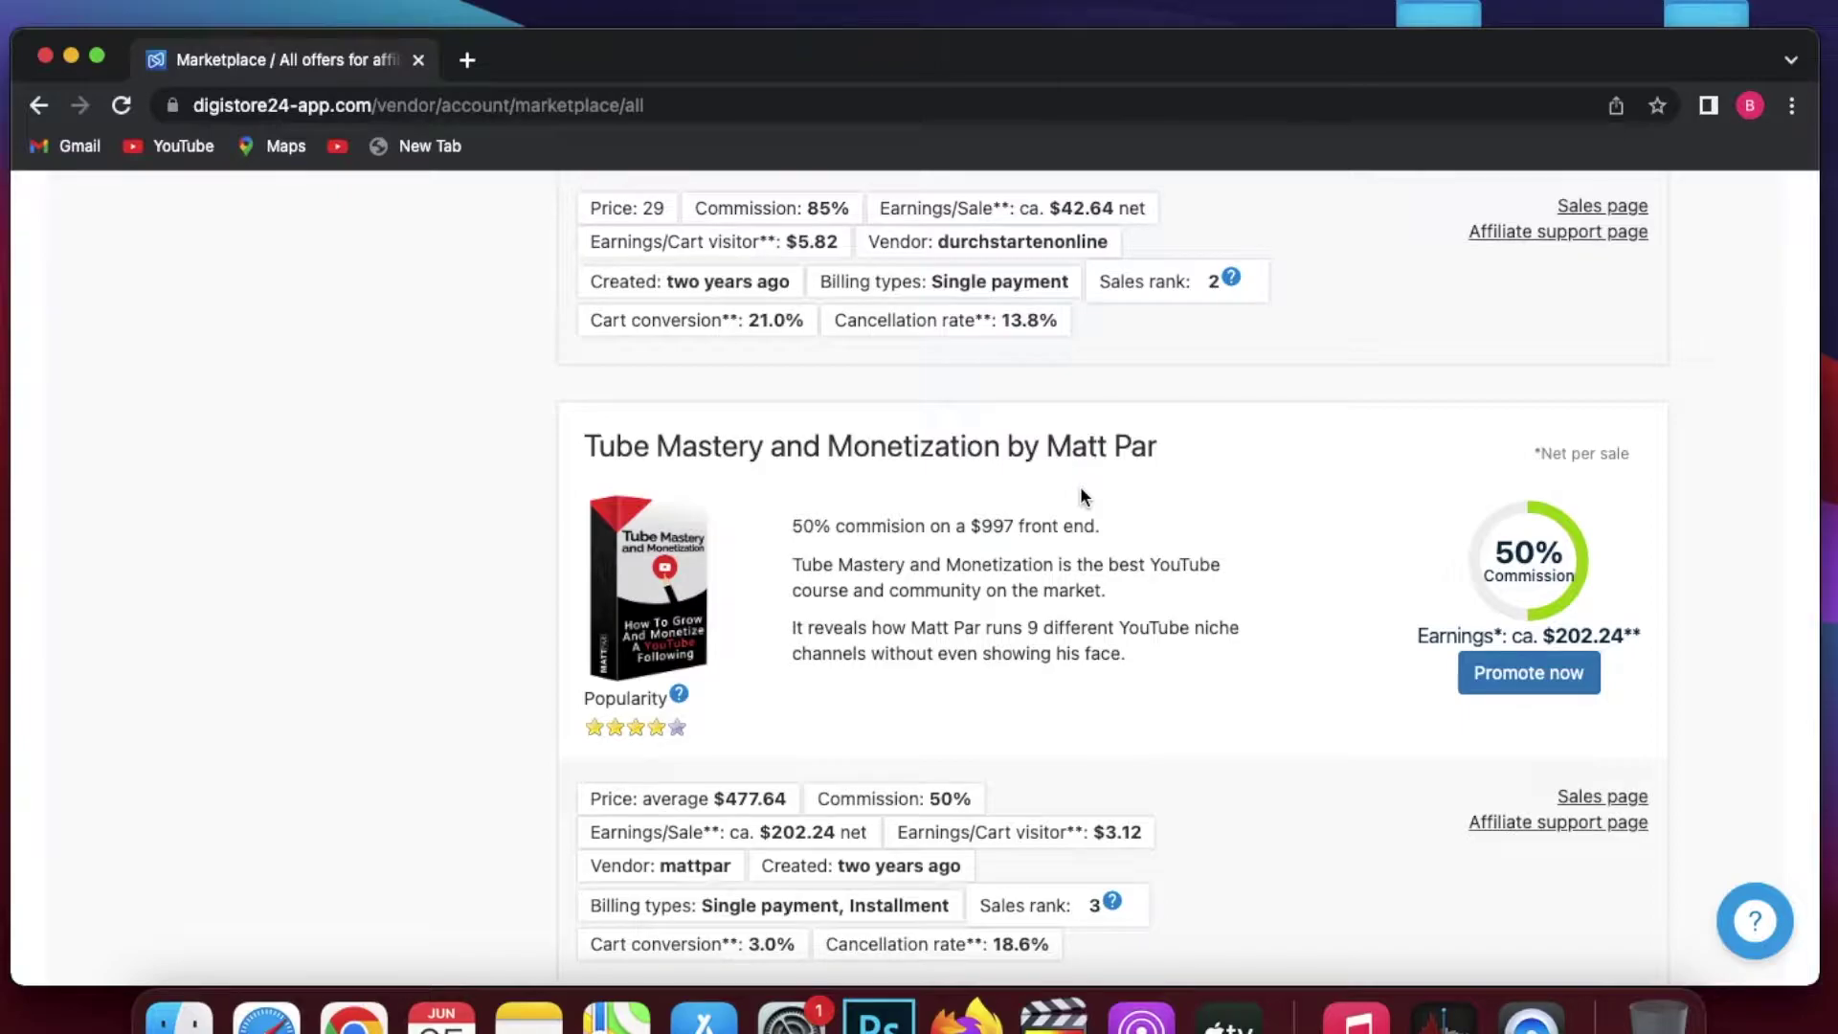
scroll(1132, 519, "down", 1)
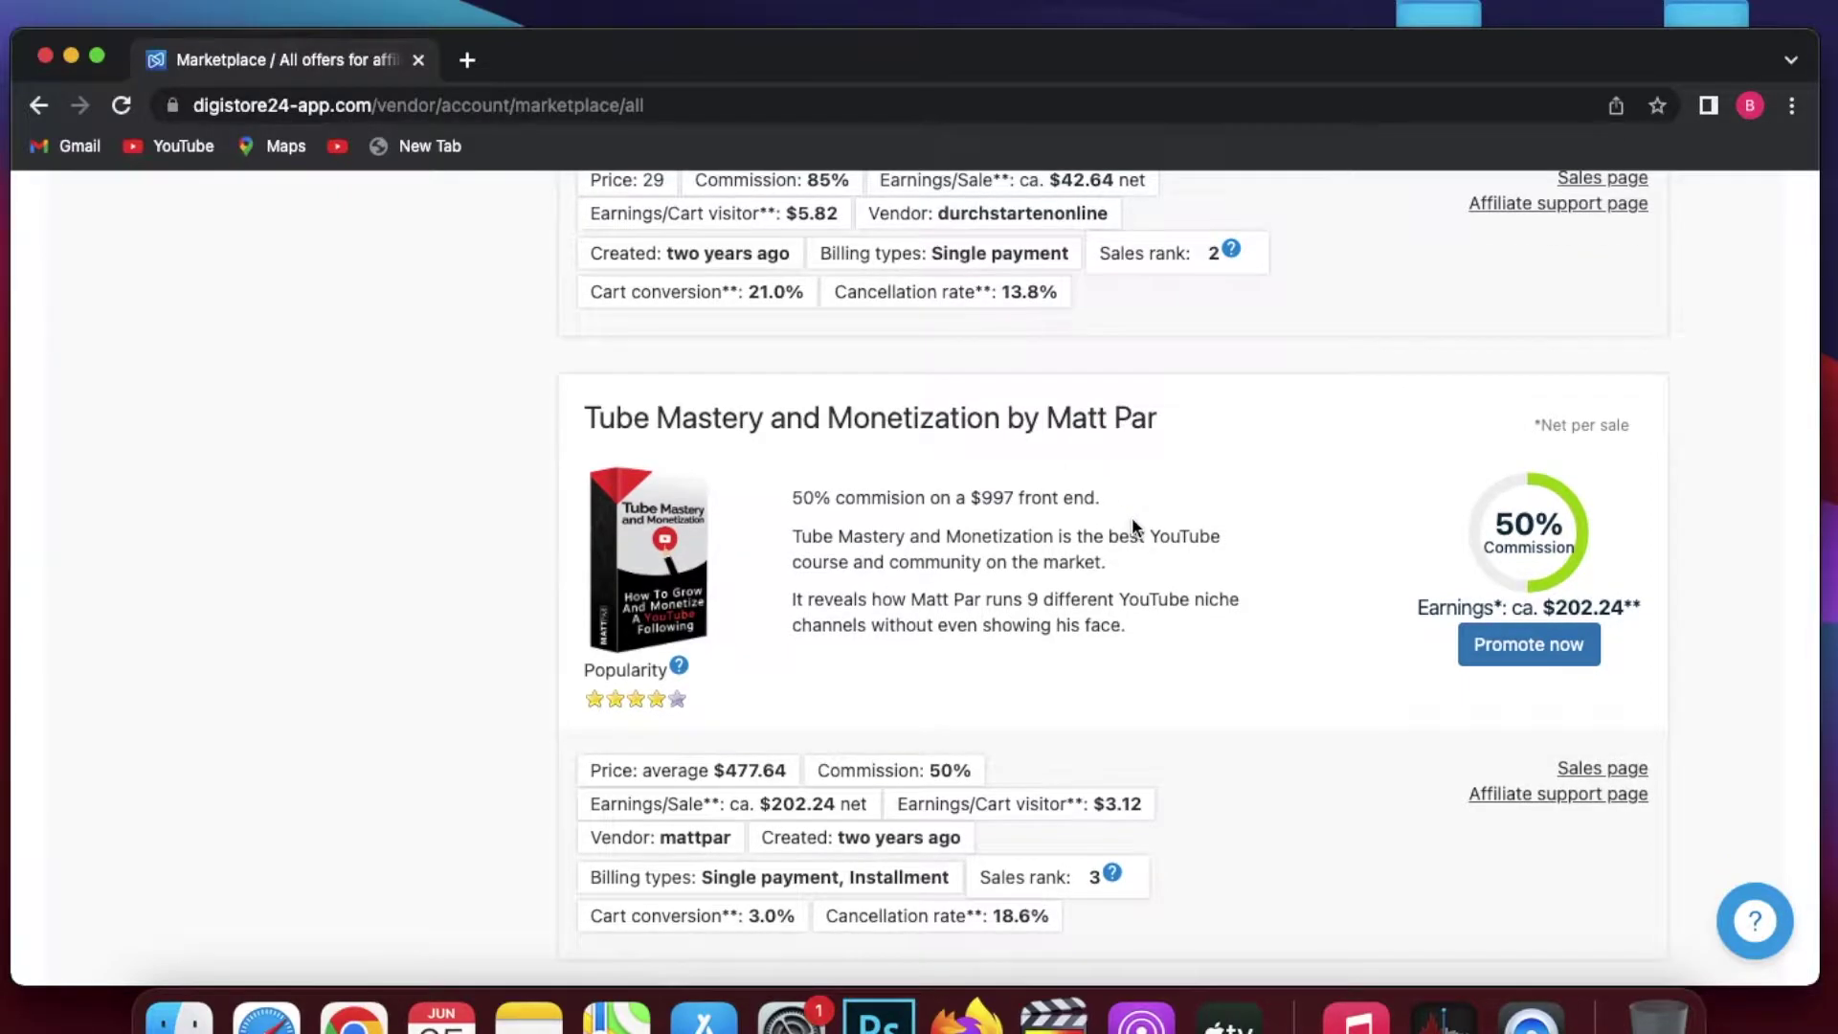
- Check the Tube Mastery sales page, then scroll the affiliate support page to the webinar link
left_click(1602, 768)
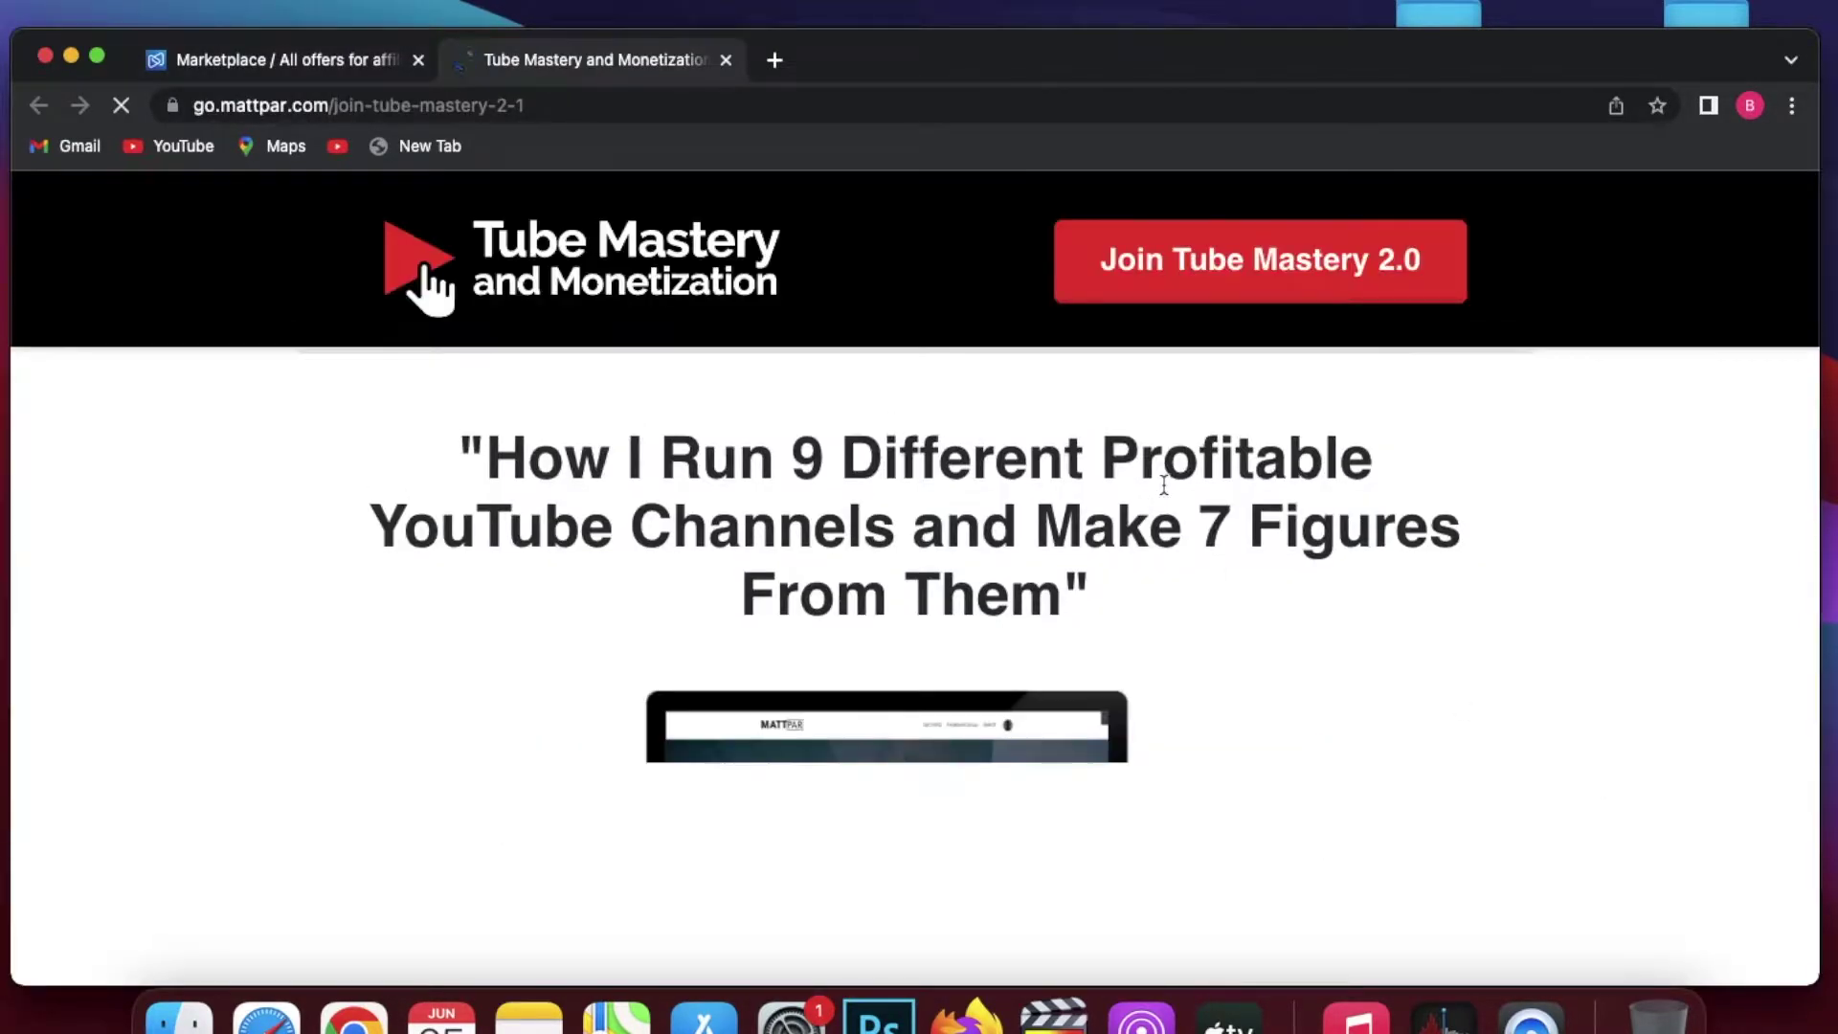
left_click(371, 48)
left_click(1552, 806)
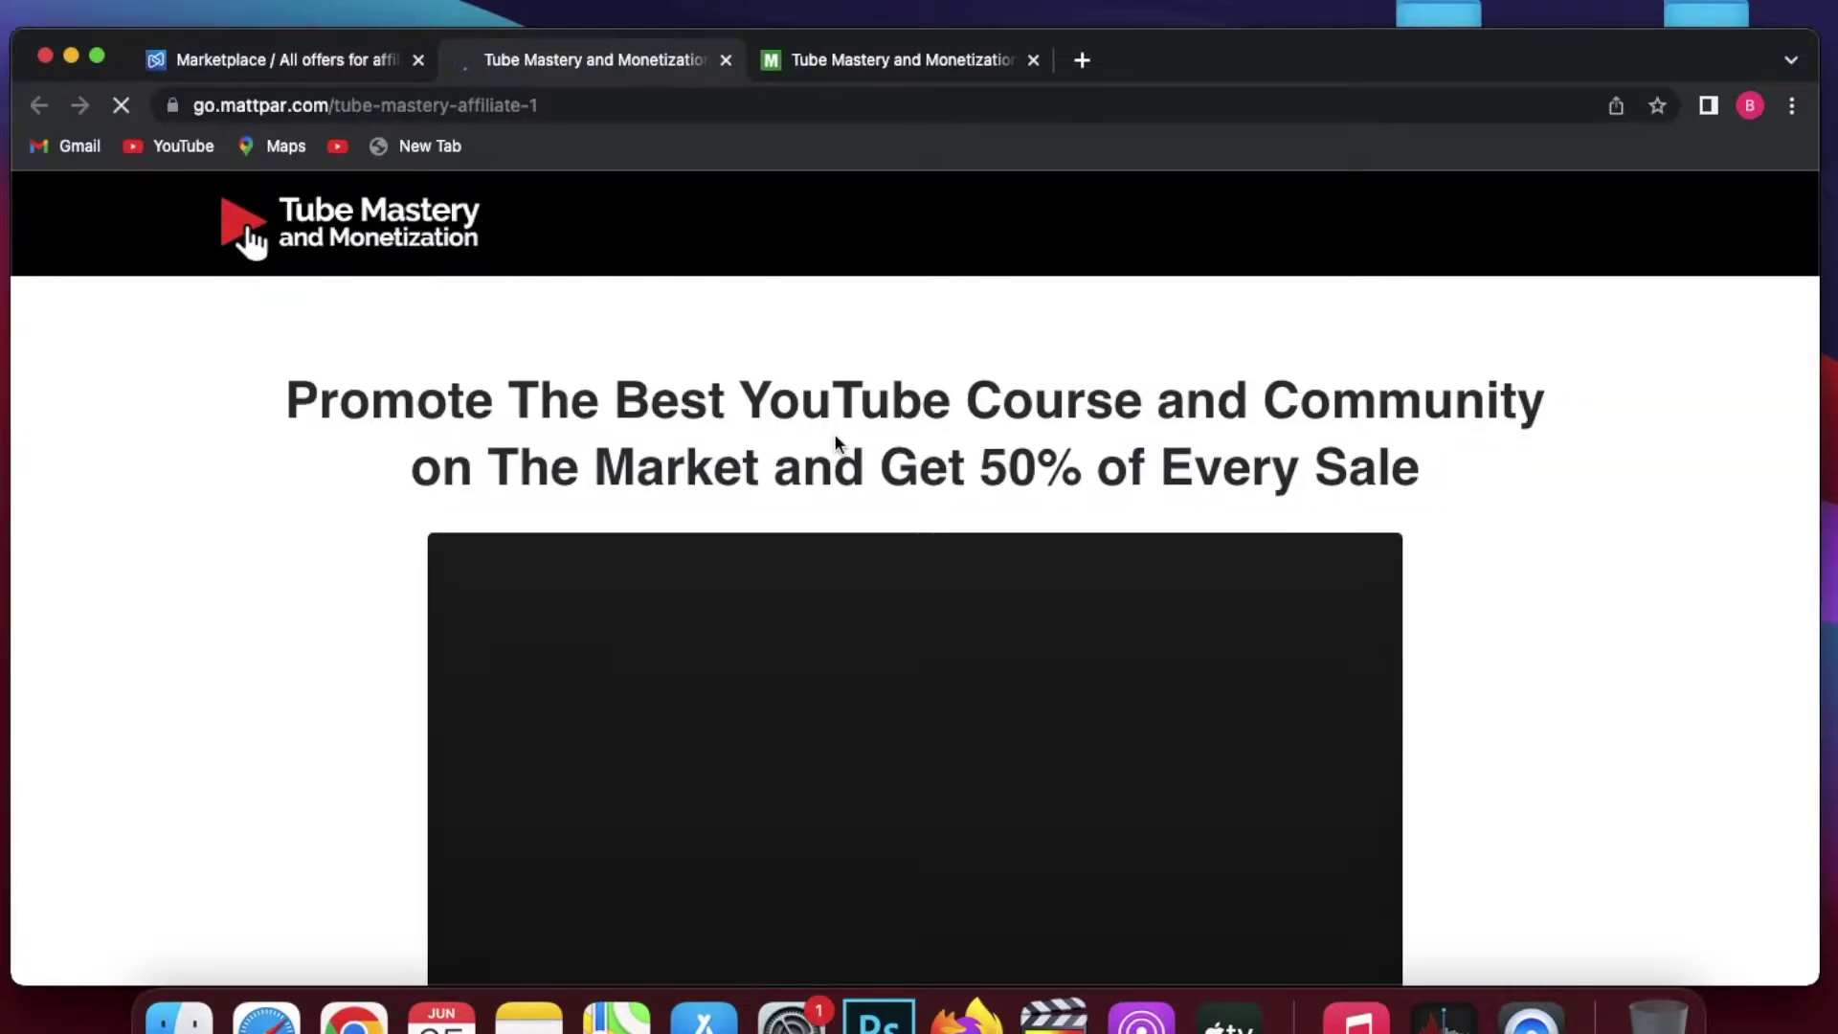
scroll(835, 433, "down", 10)
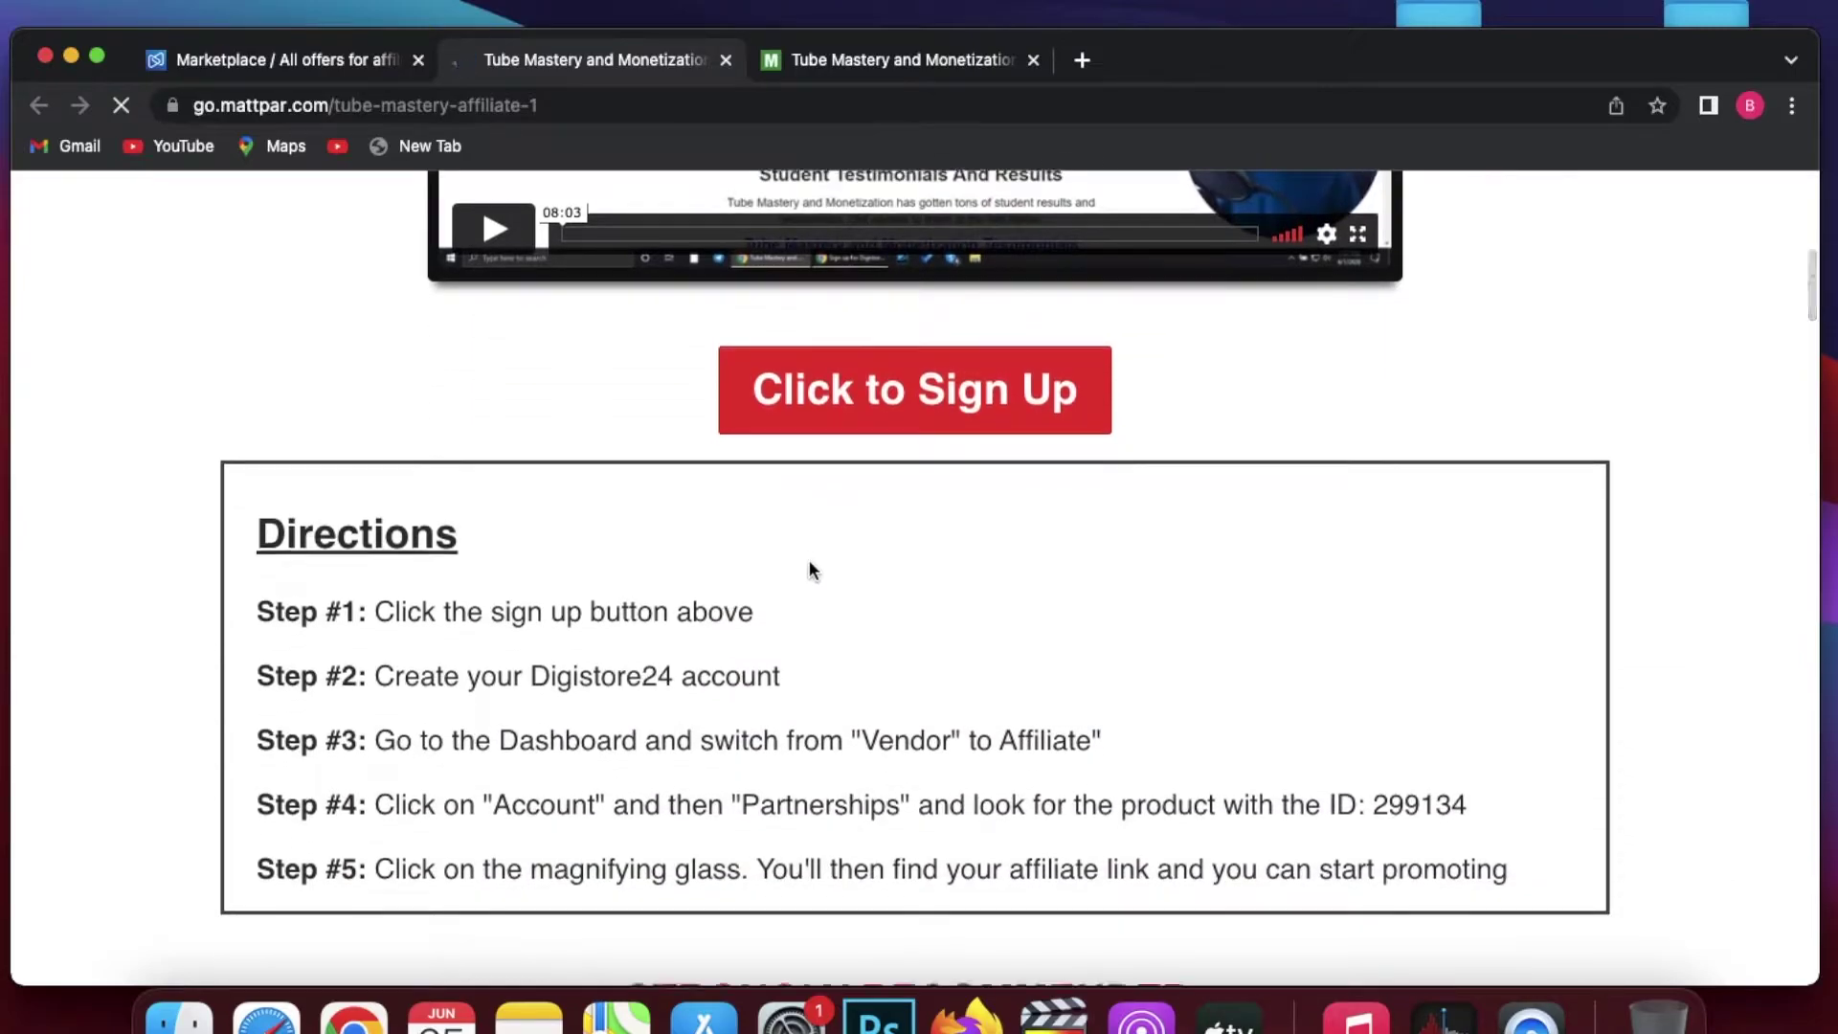
scroll(808, 565, "down", 5)
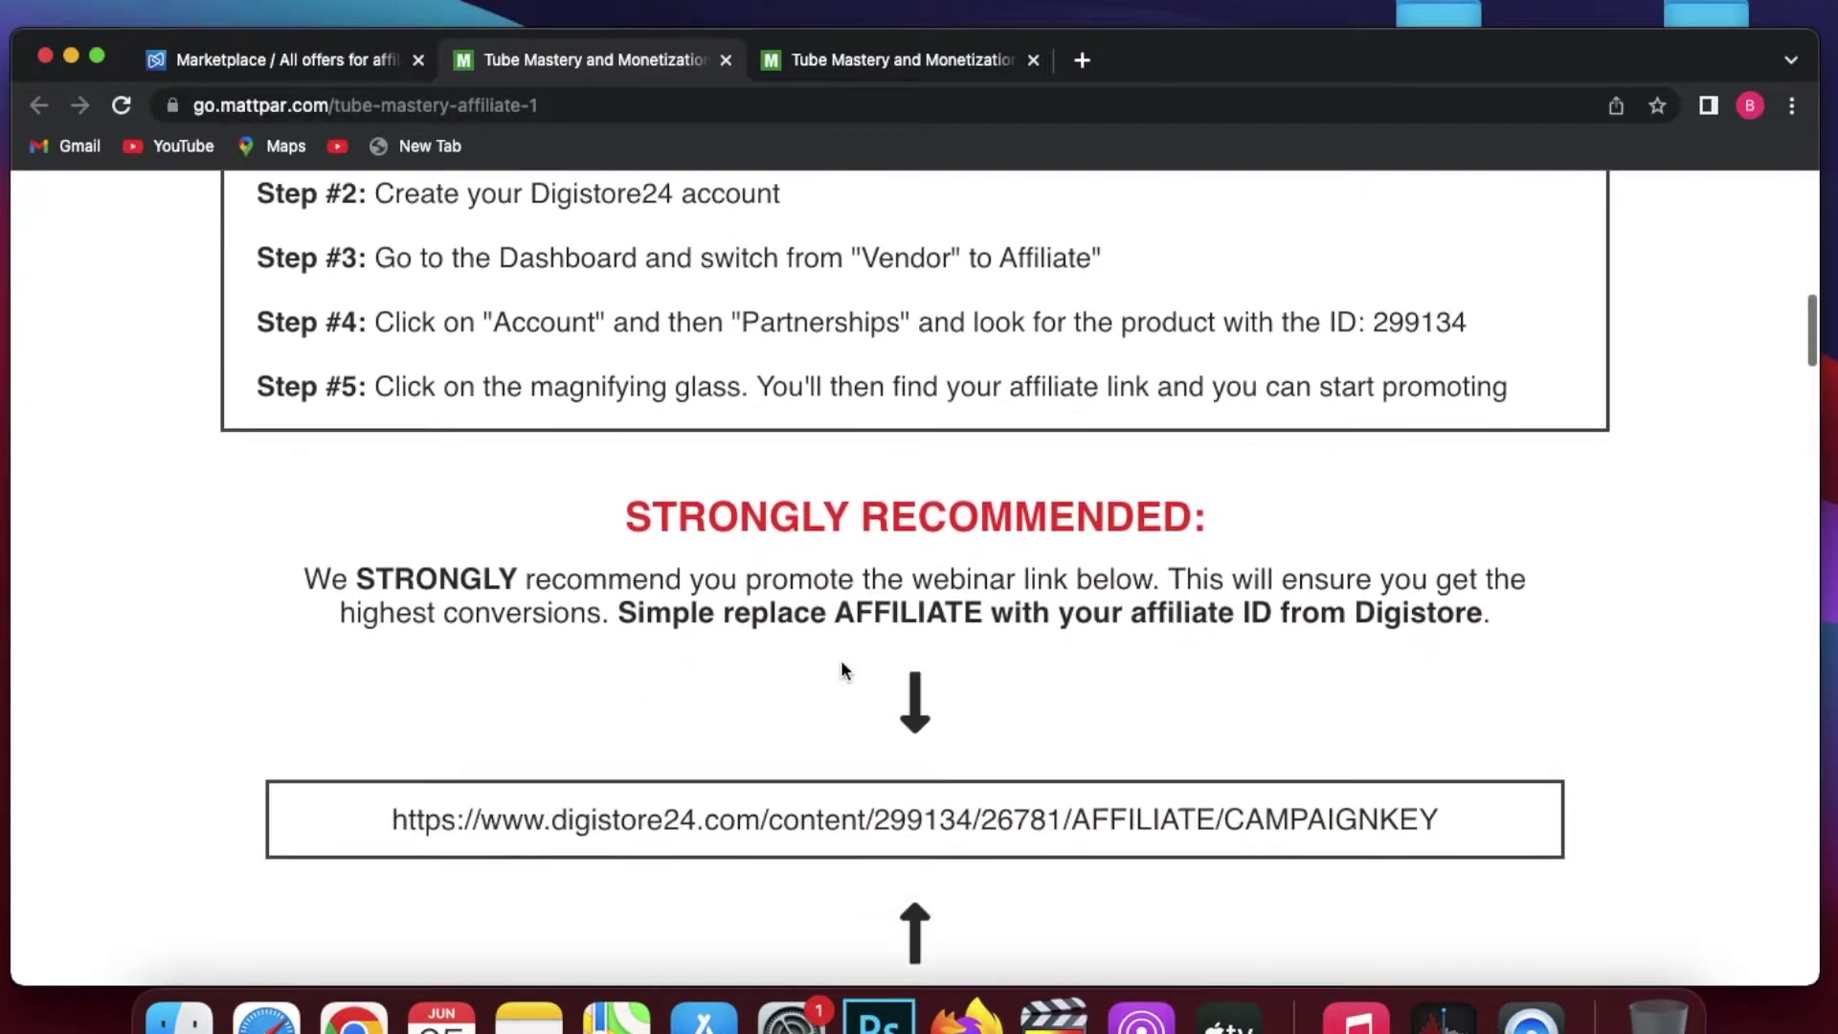
scroll(680, 704, "down", 3)
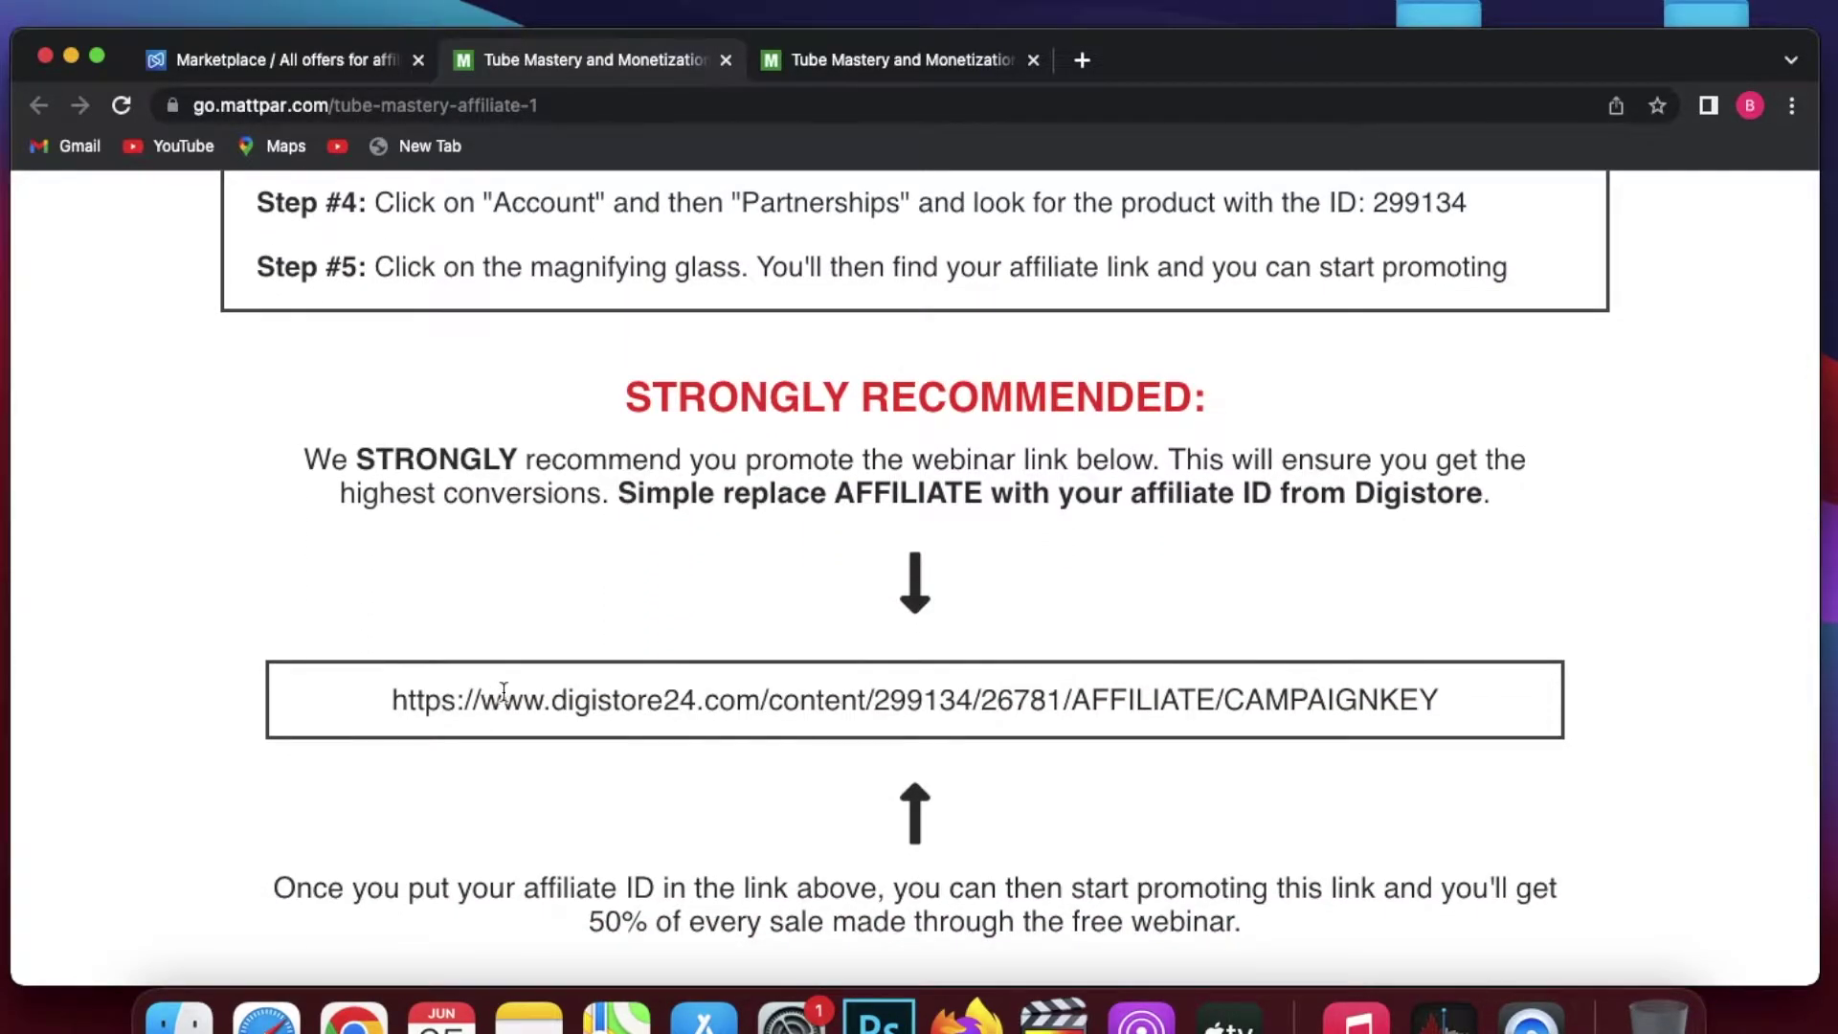
scroll(504, 691, "down", 3)
- Copy the webinar link and bring up its link actions again
triple_click(393, 596)
right_click(1017, 575)
left_click(1029, 644)
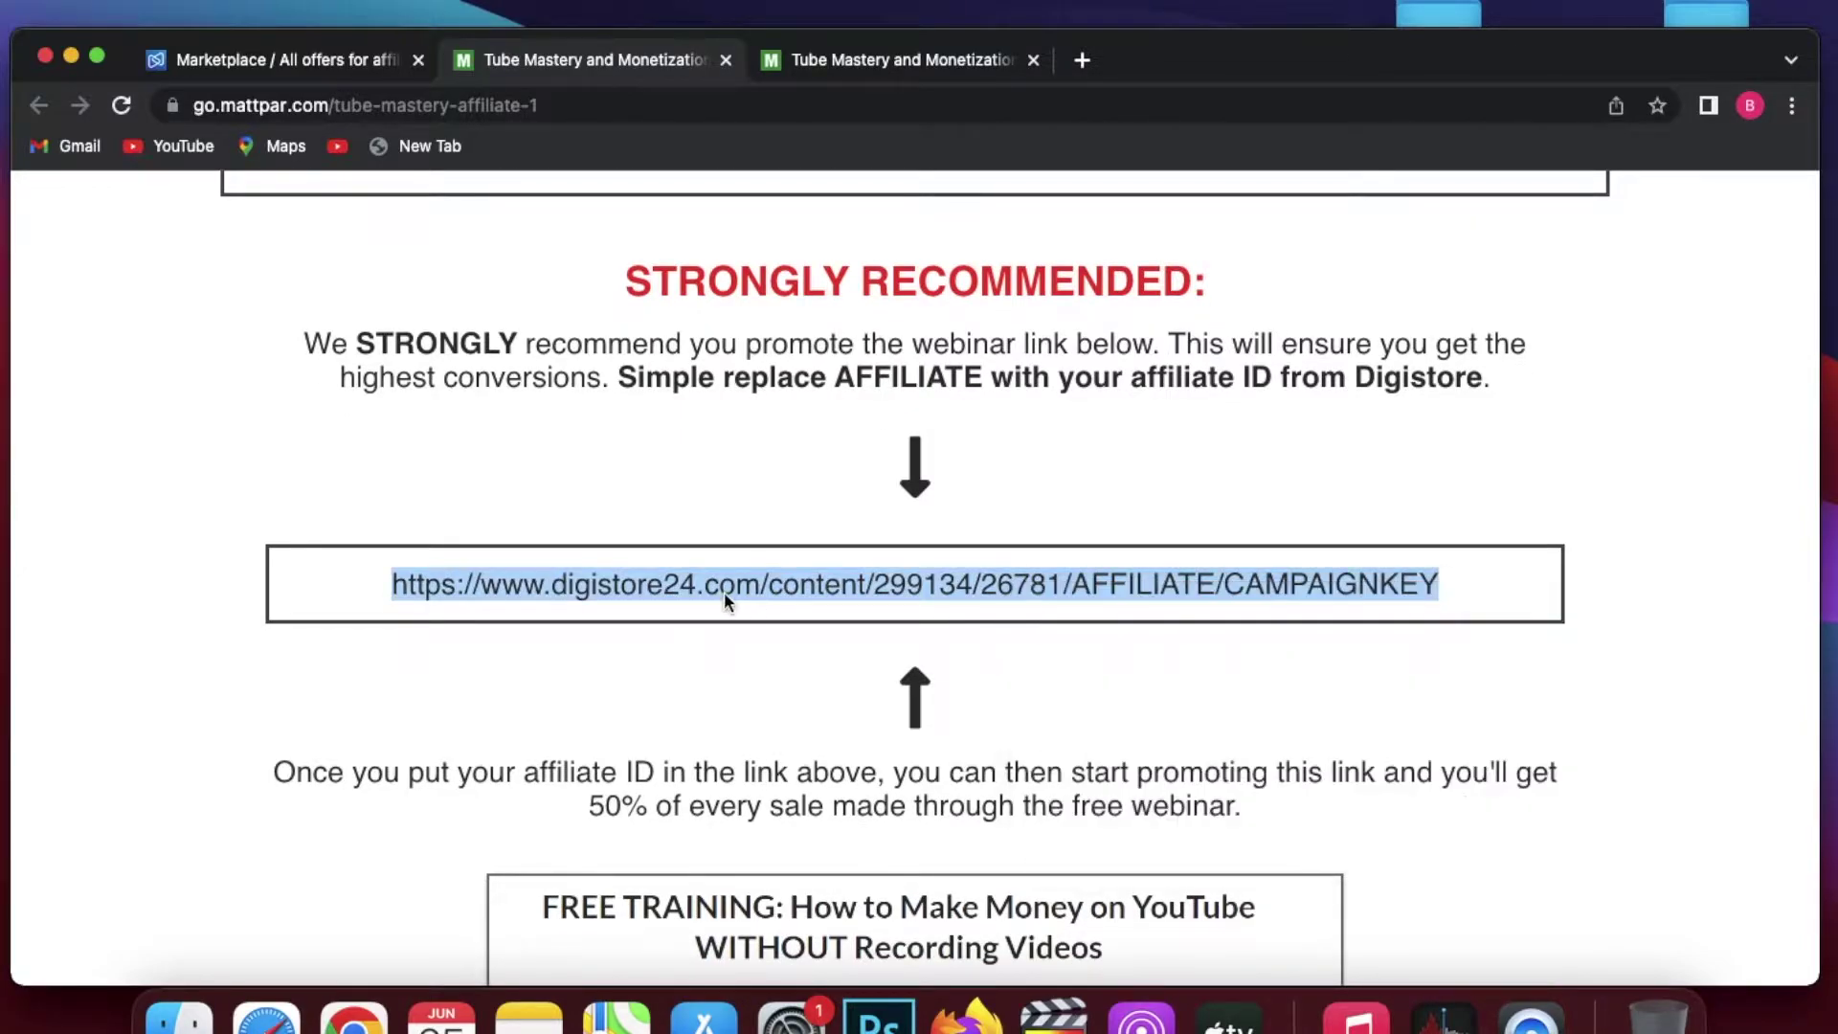
triple_click(724, 592)
right_click(724, 592)
- Open the webinar link in a new tab, glancing at the affiliate page before returning
left_click(796, 699)
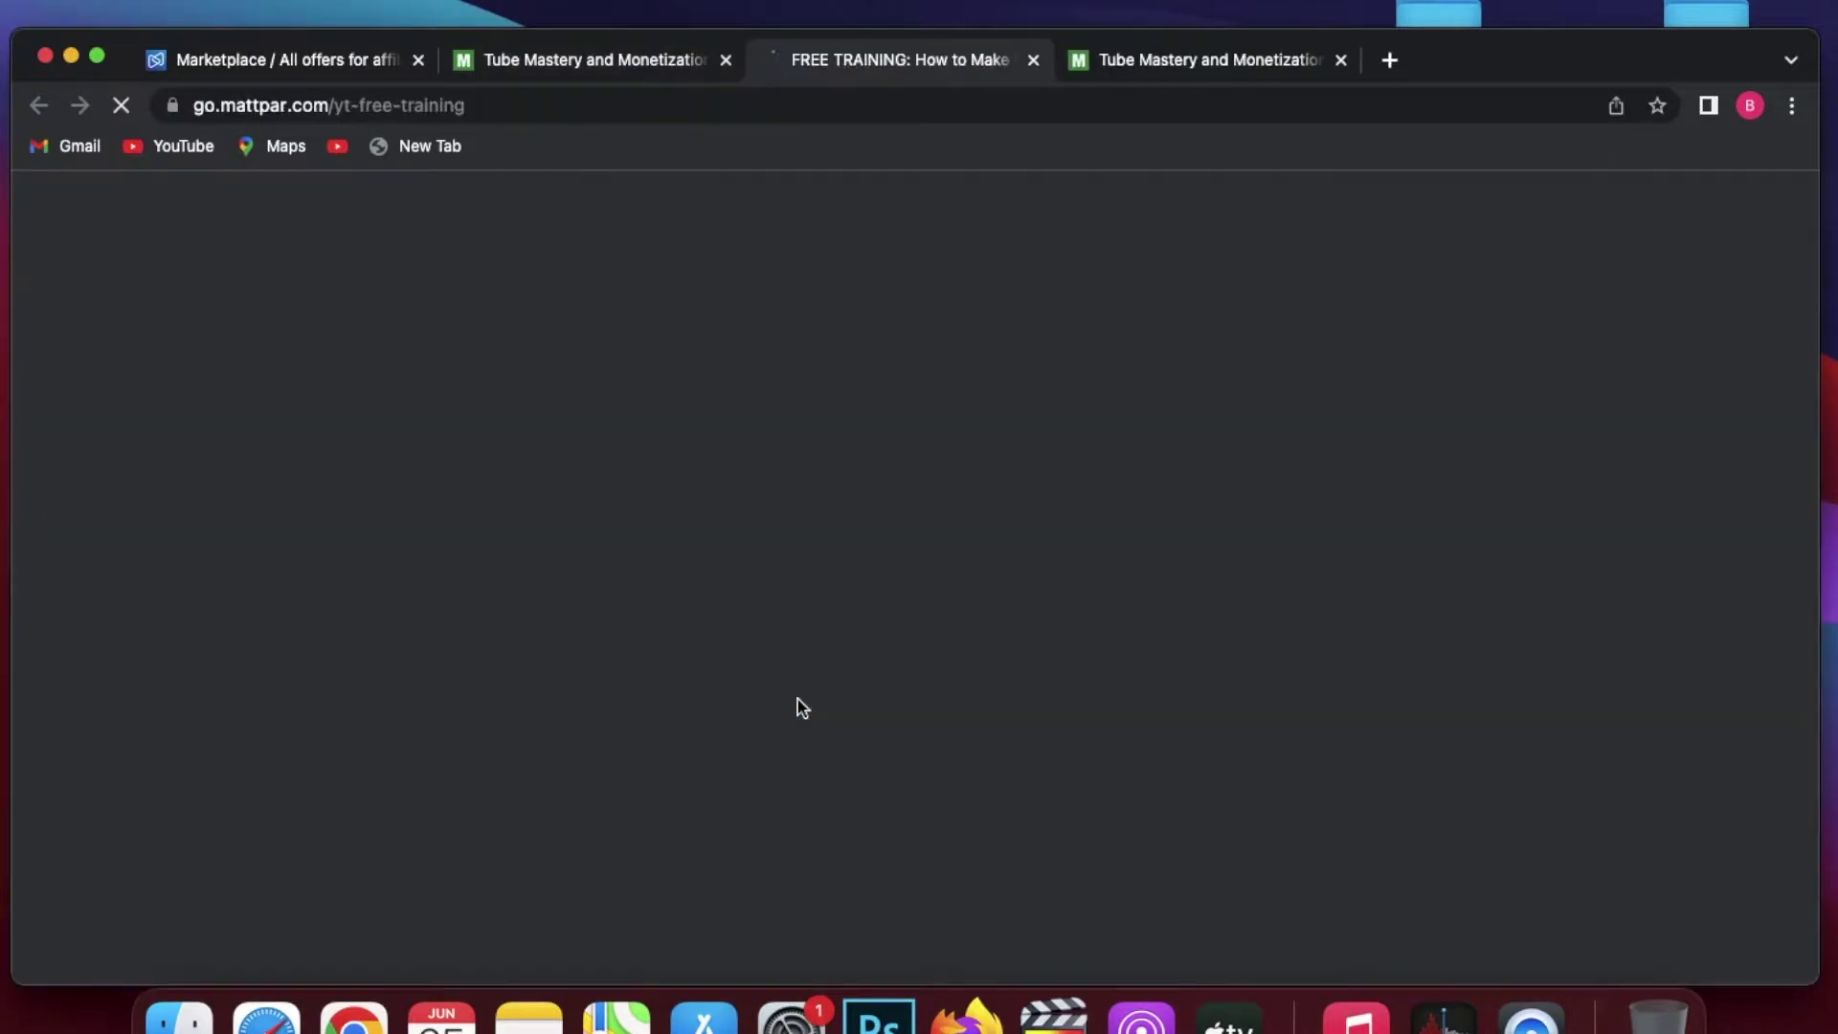
key("ctrl+shift+Tab")
scroll(936, 710, "down", 15)
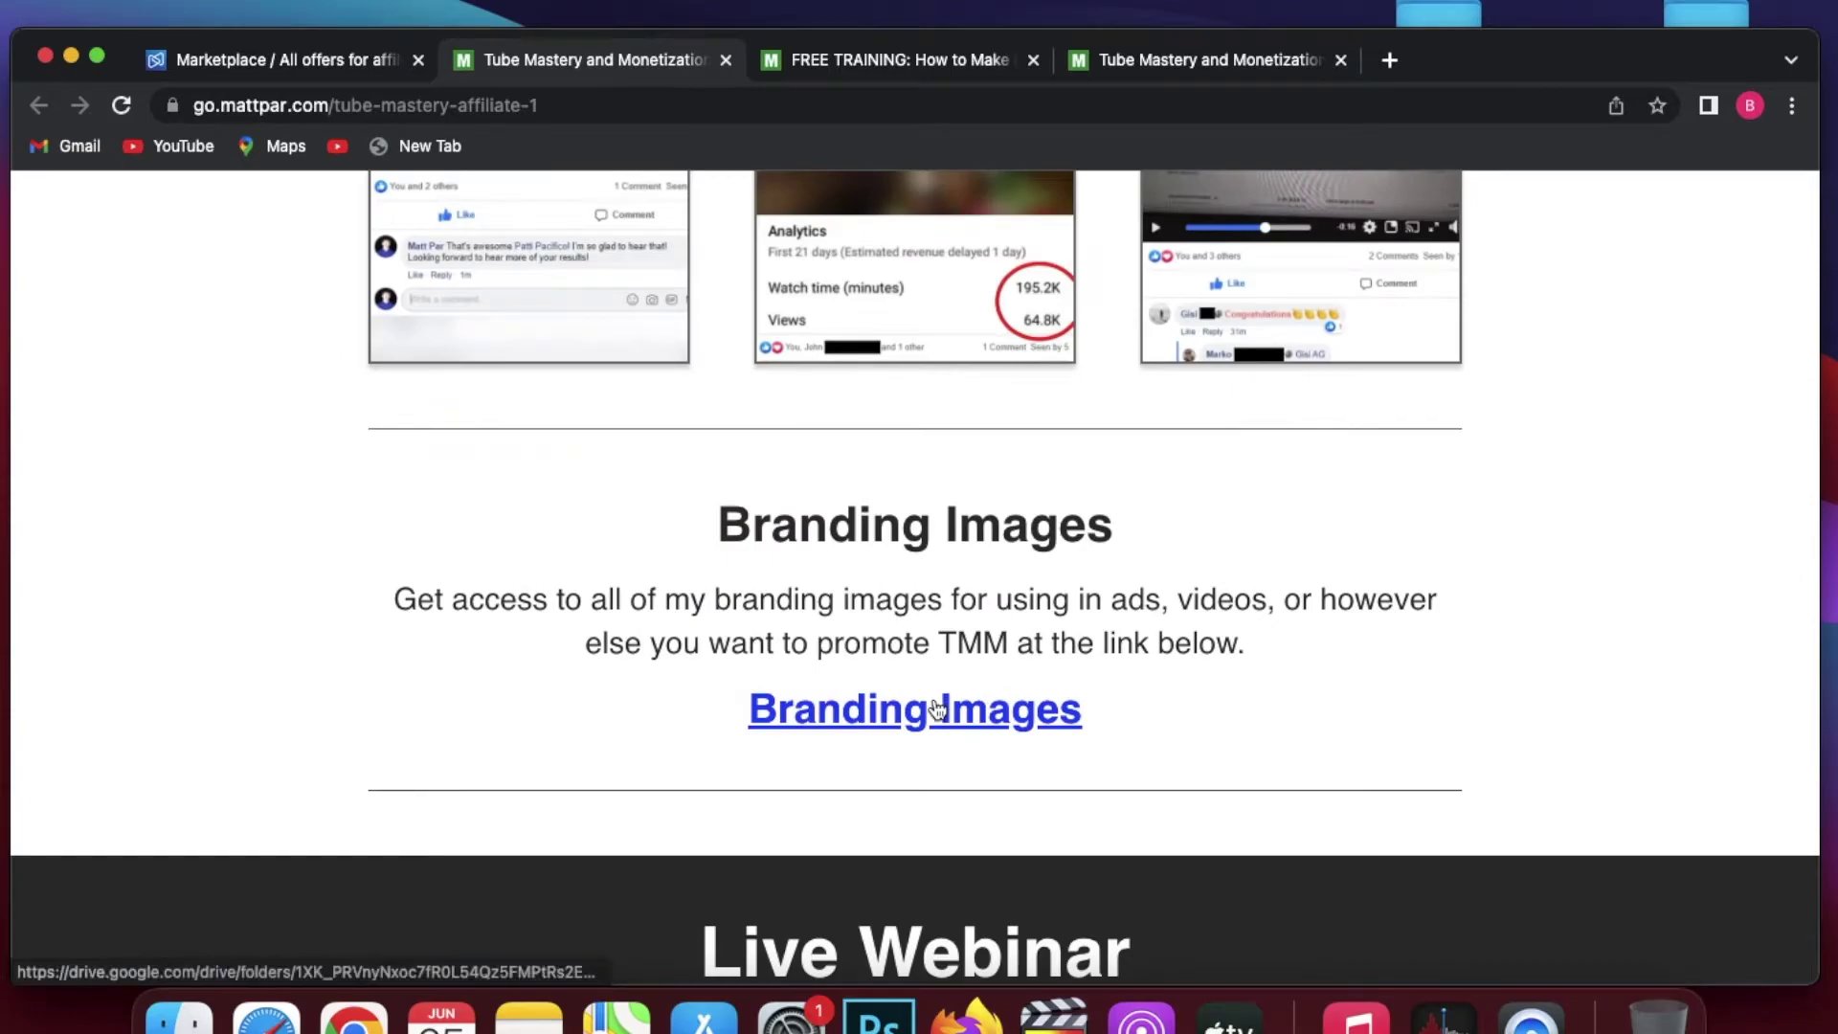
key("ctrl+Tab")
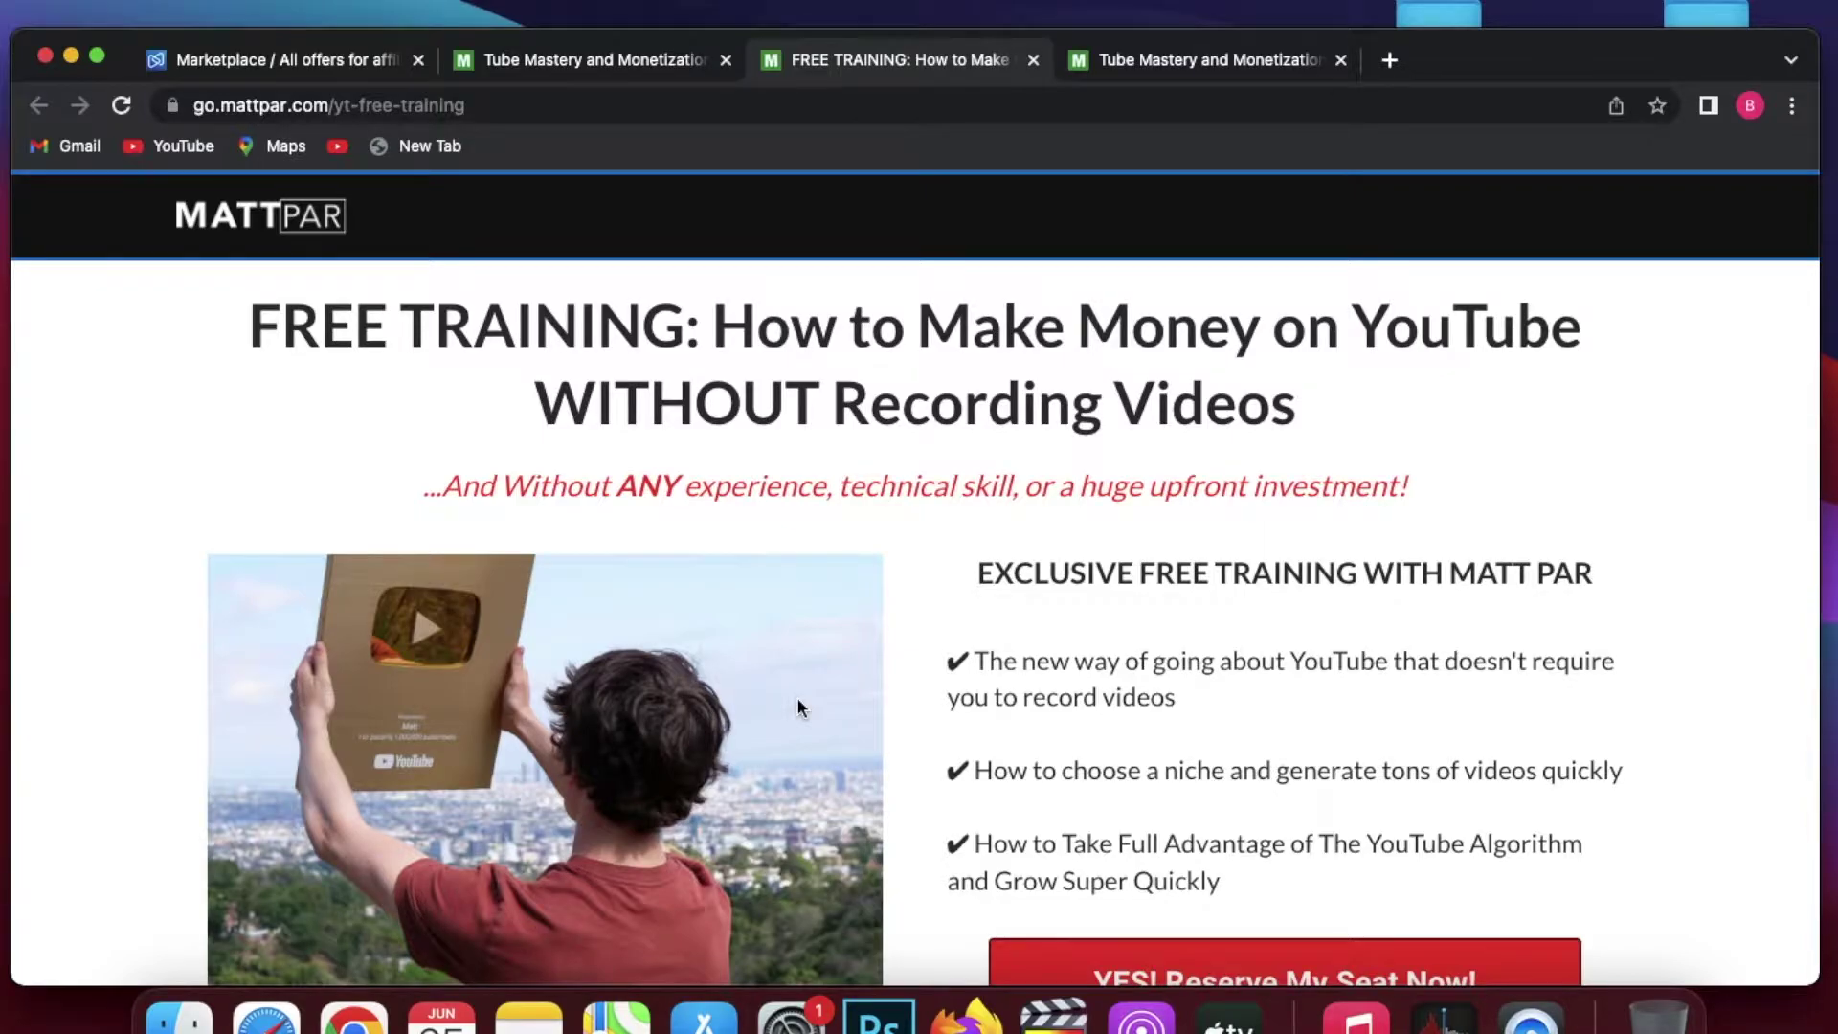
- Scroll through the FREE TRAINING: How to Make Money on YouTube page
scroll(799, 706, "down", 6)
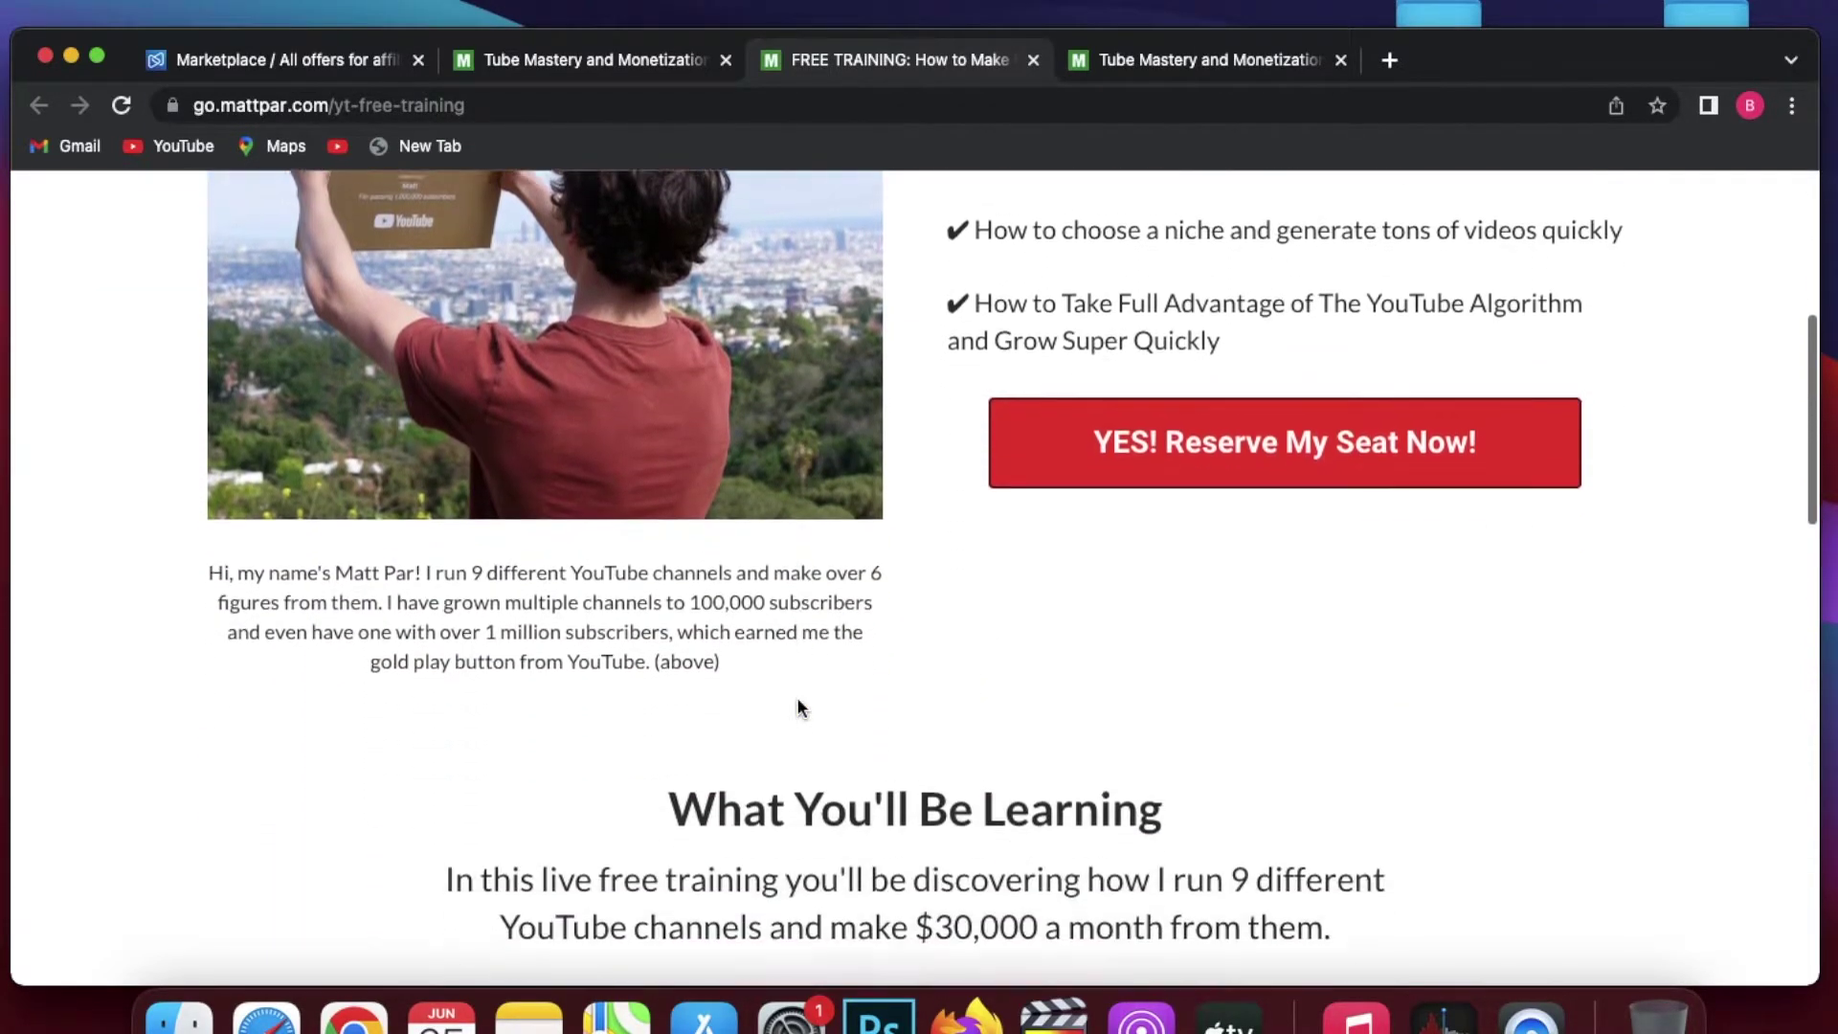
scroll(800, 707, "down", 4)
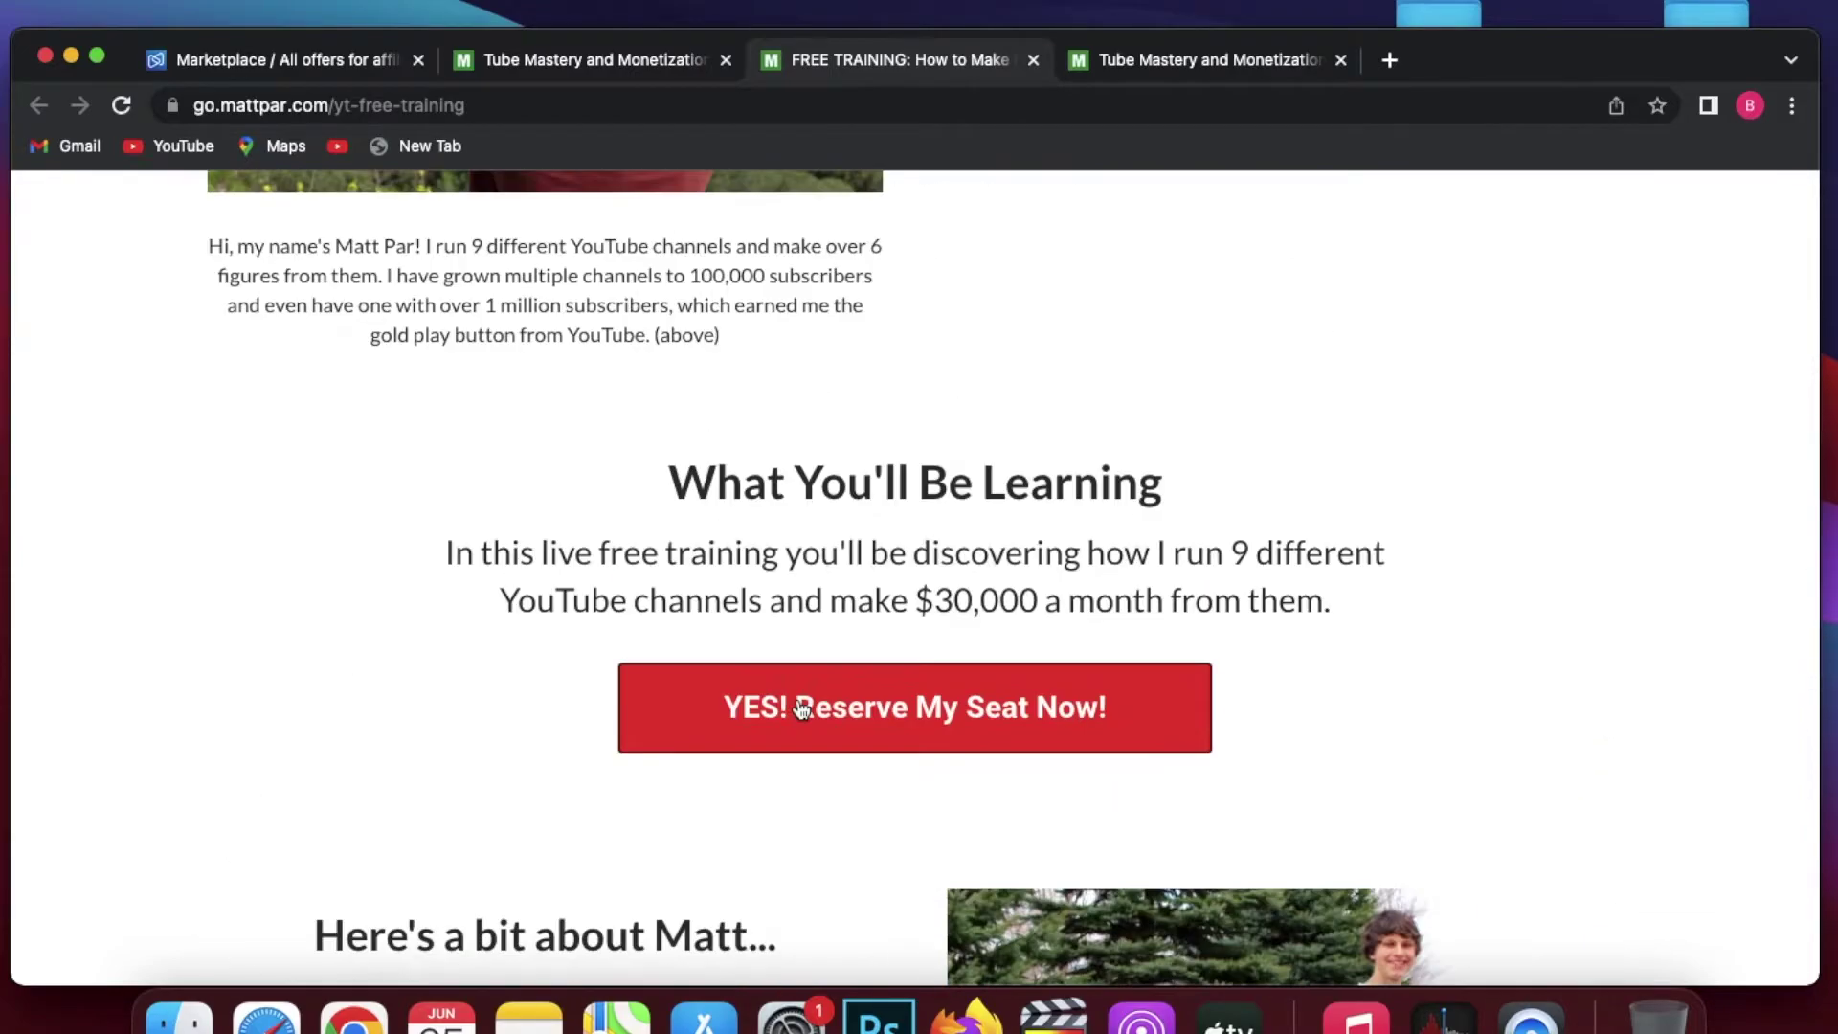
scroll(801, 709, "up", 10)
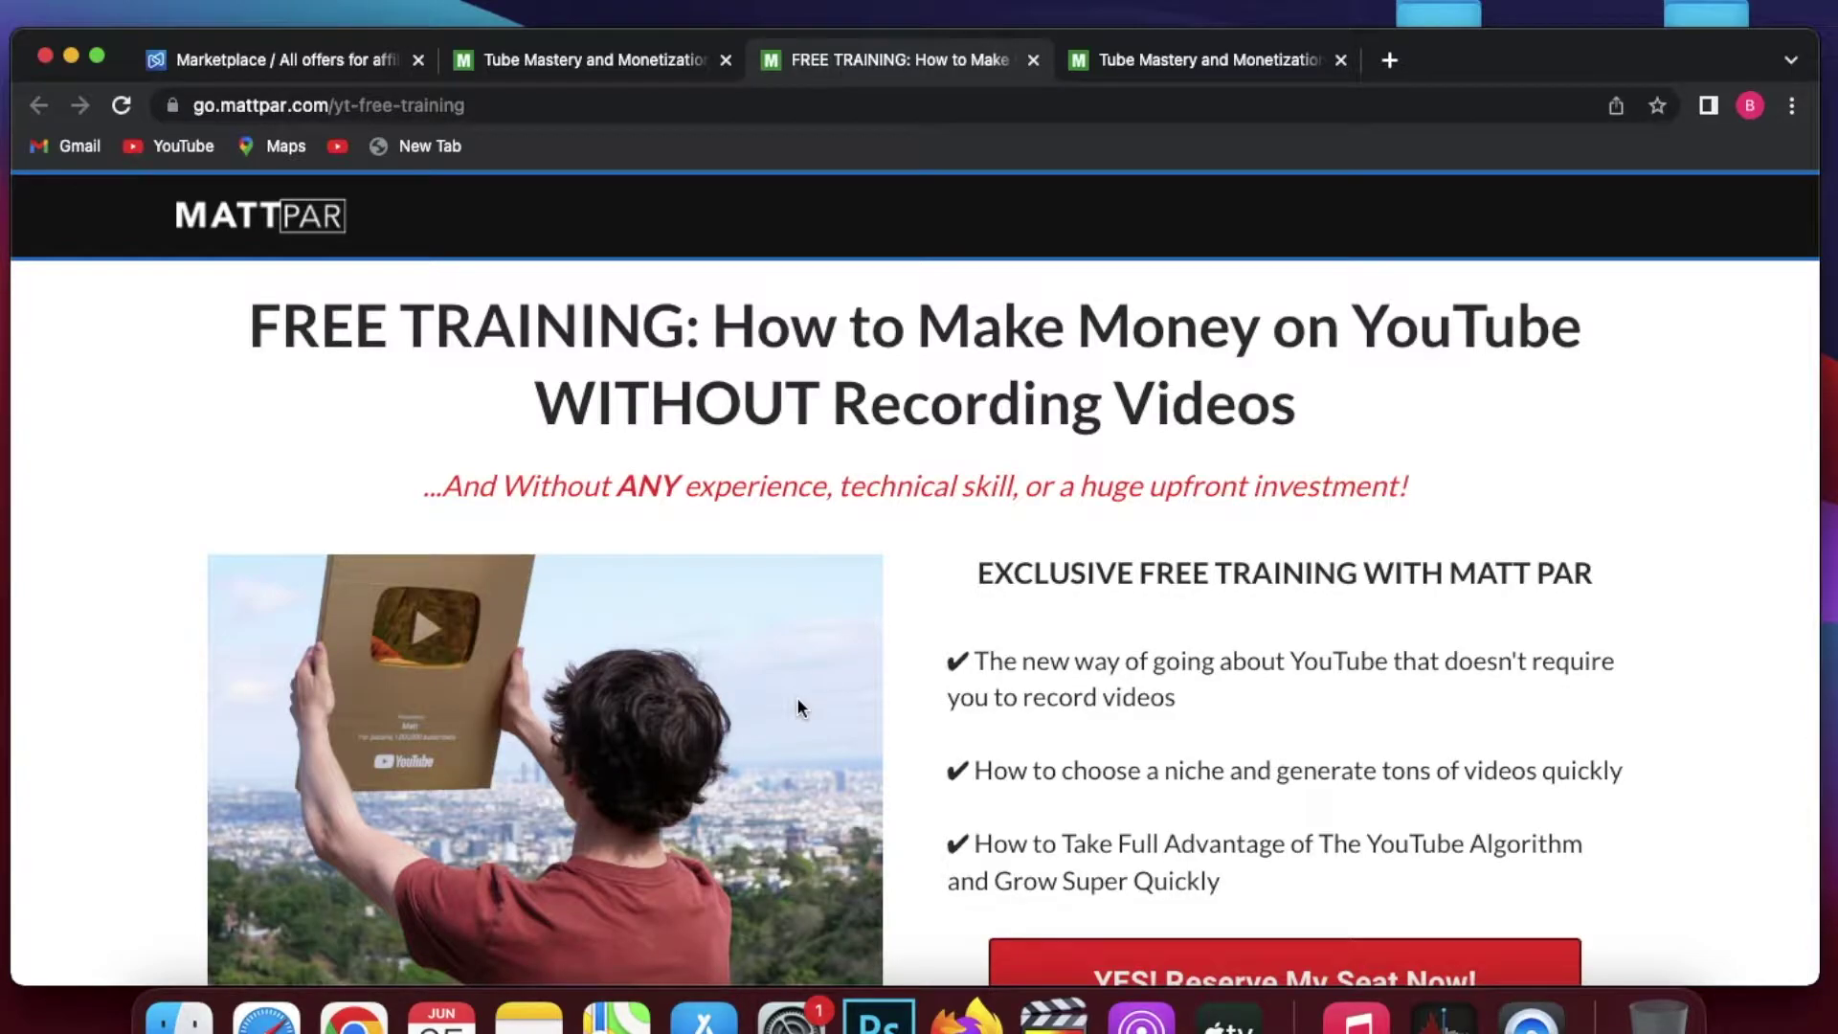
scroll(797, 700, "down", 11)
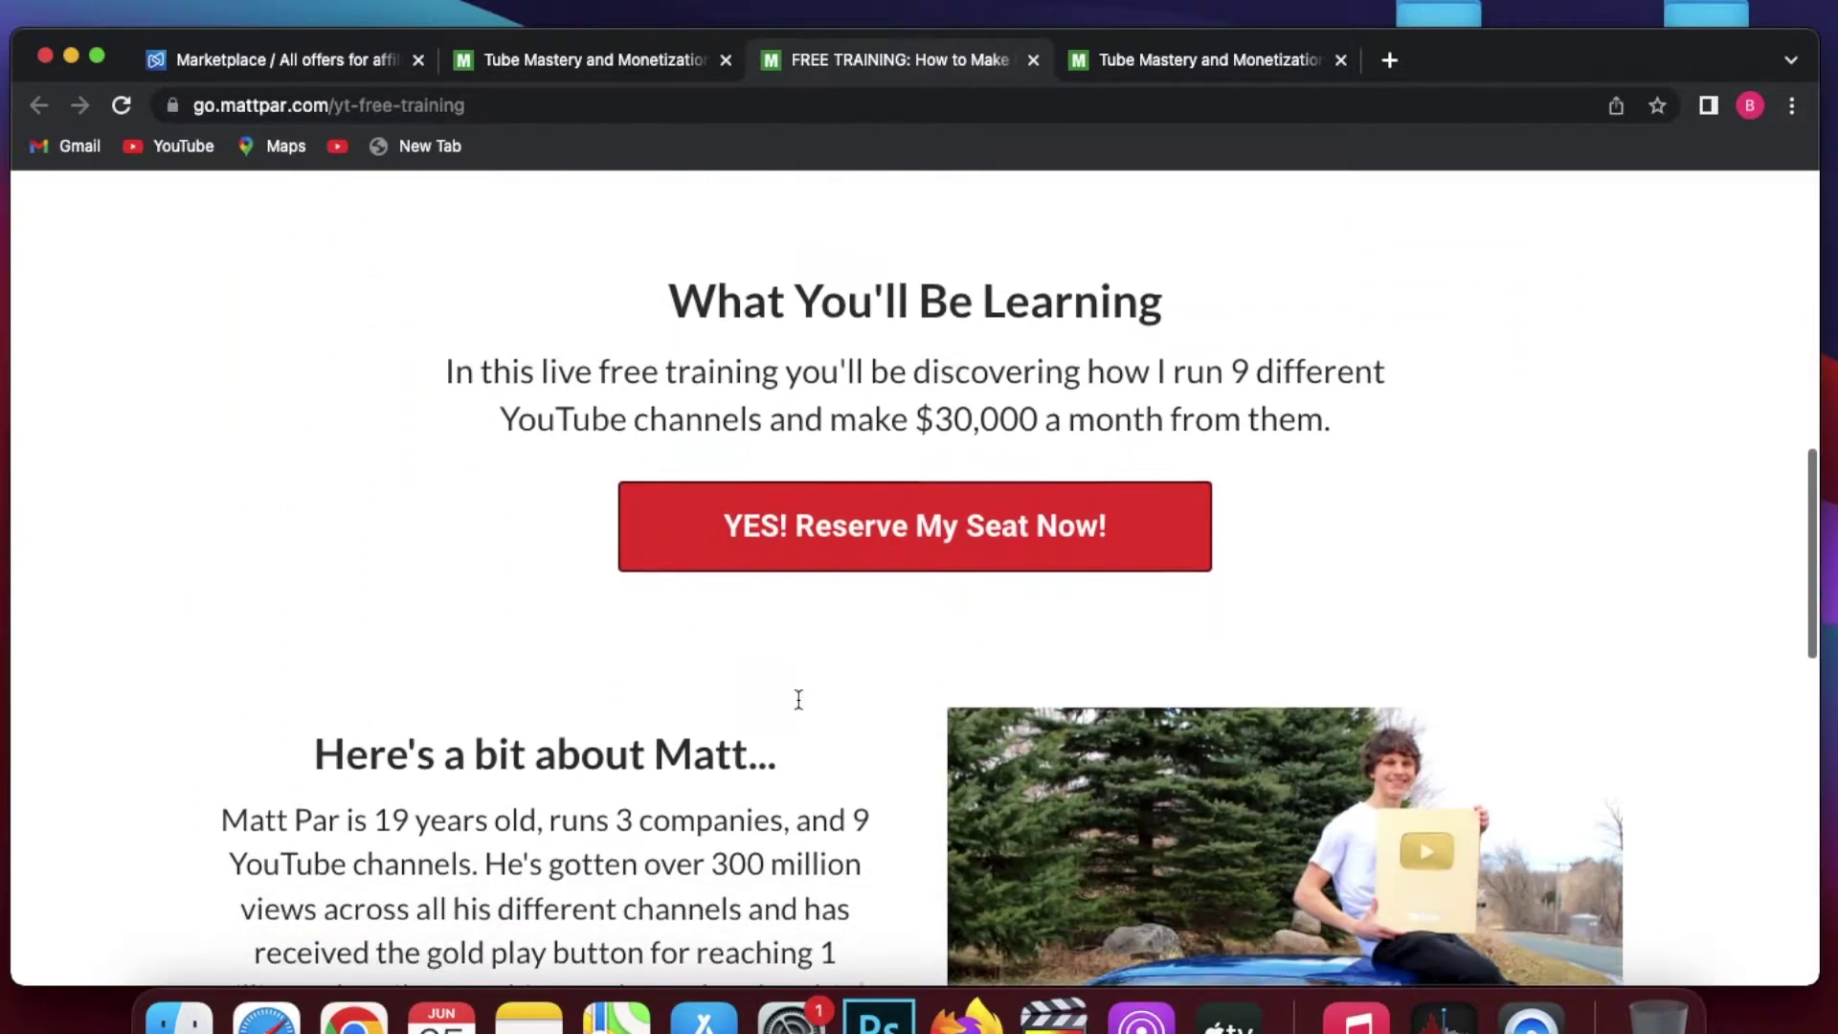
scroll(798, 699, "down", 7)
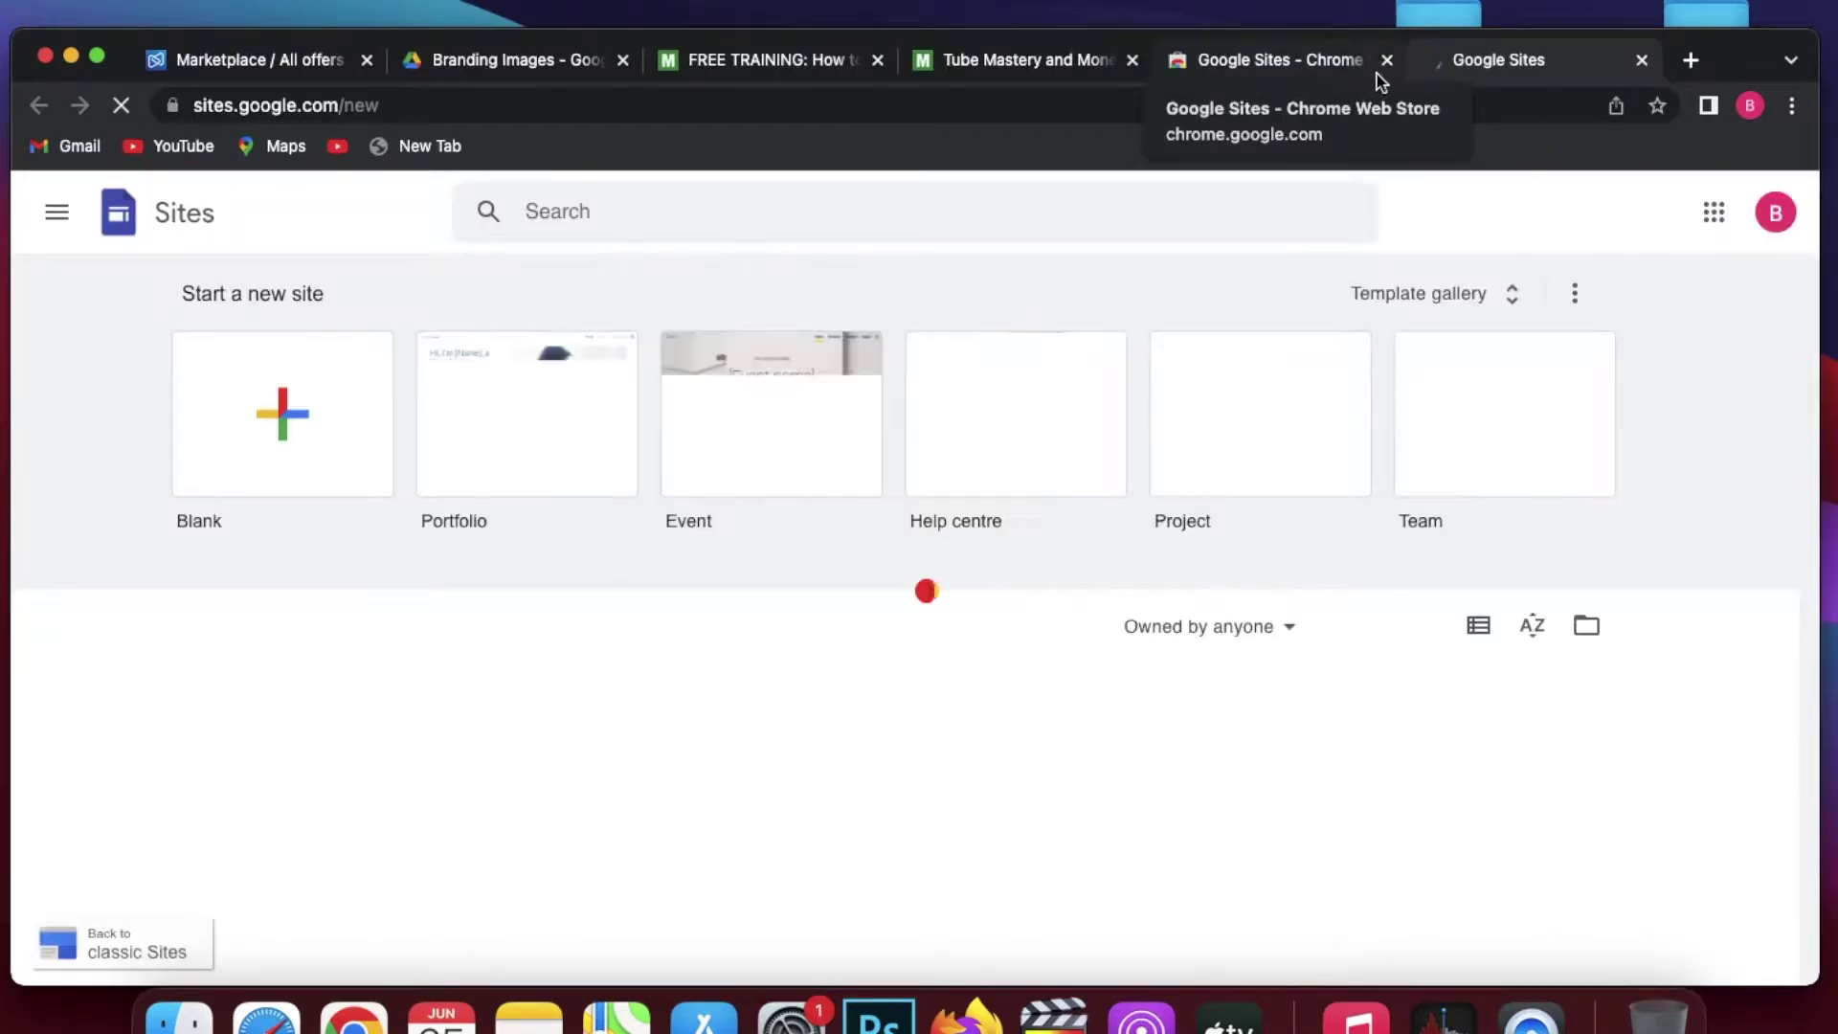
- Close the Web Store tab, create a Blank Google Site, delete its header banner, and return to the training page
left_click(1387, 59)
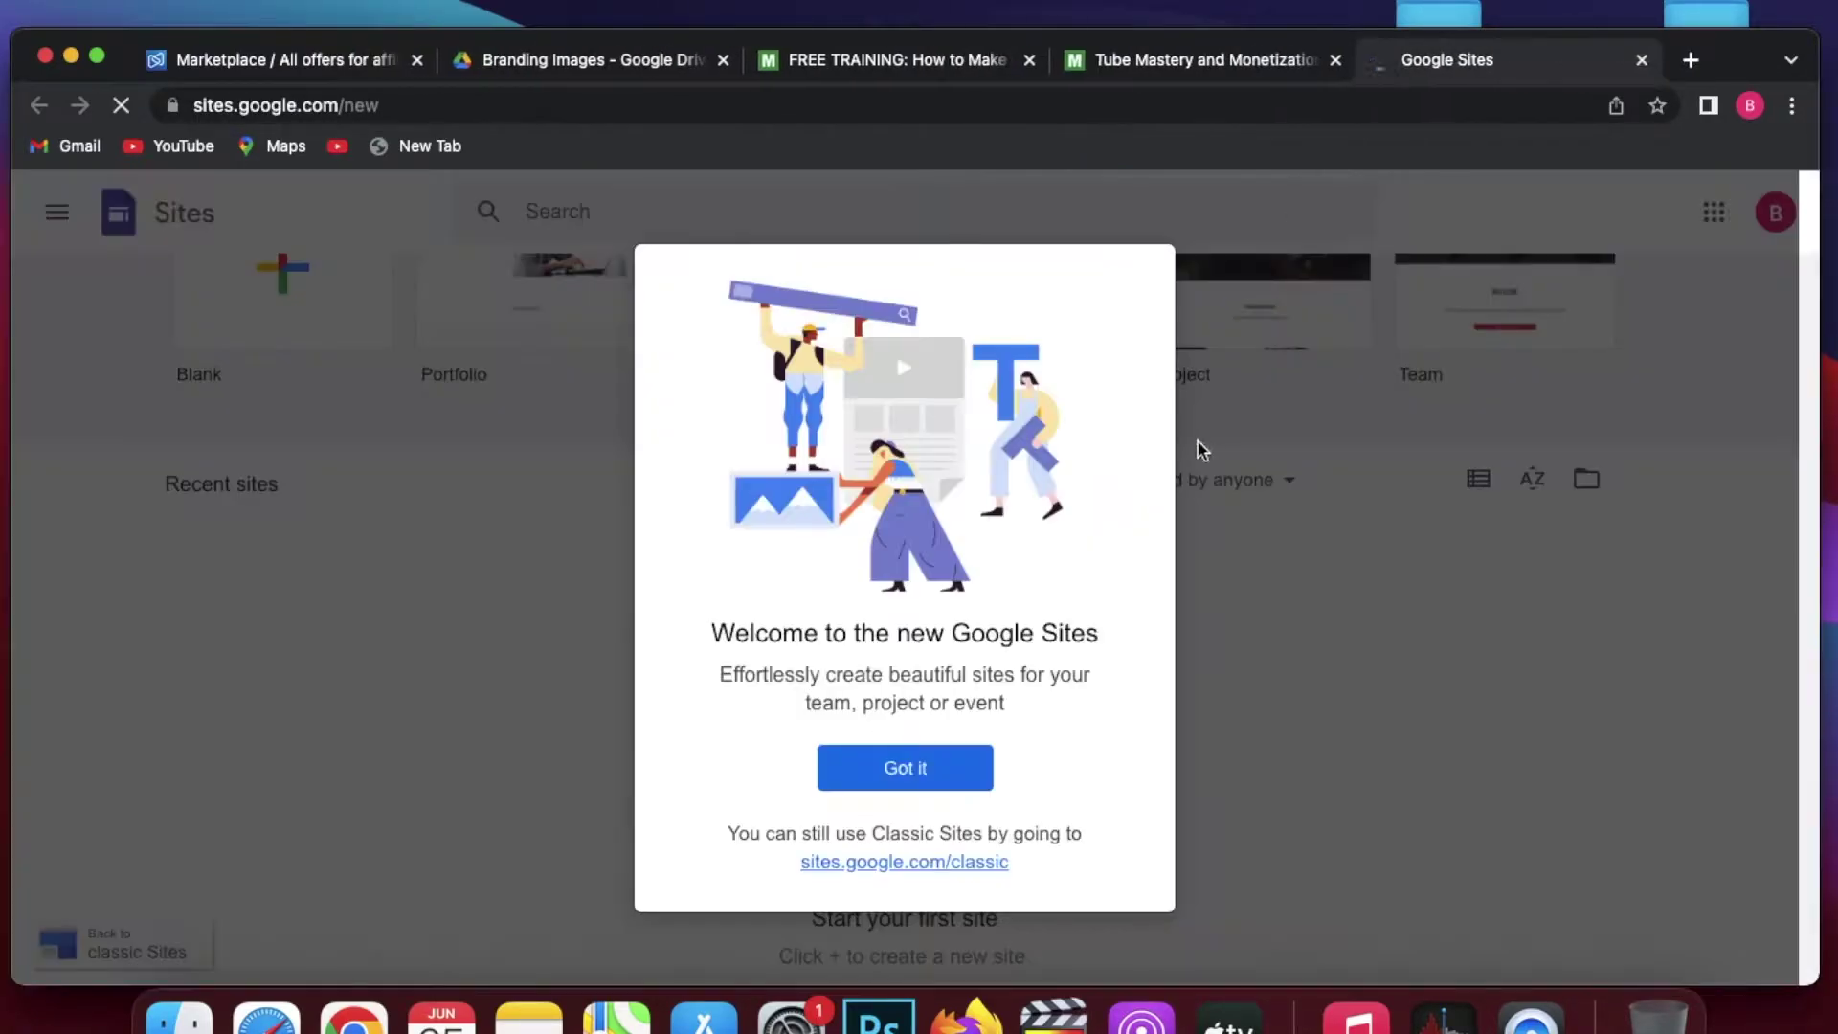
left_click(1202, 450)
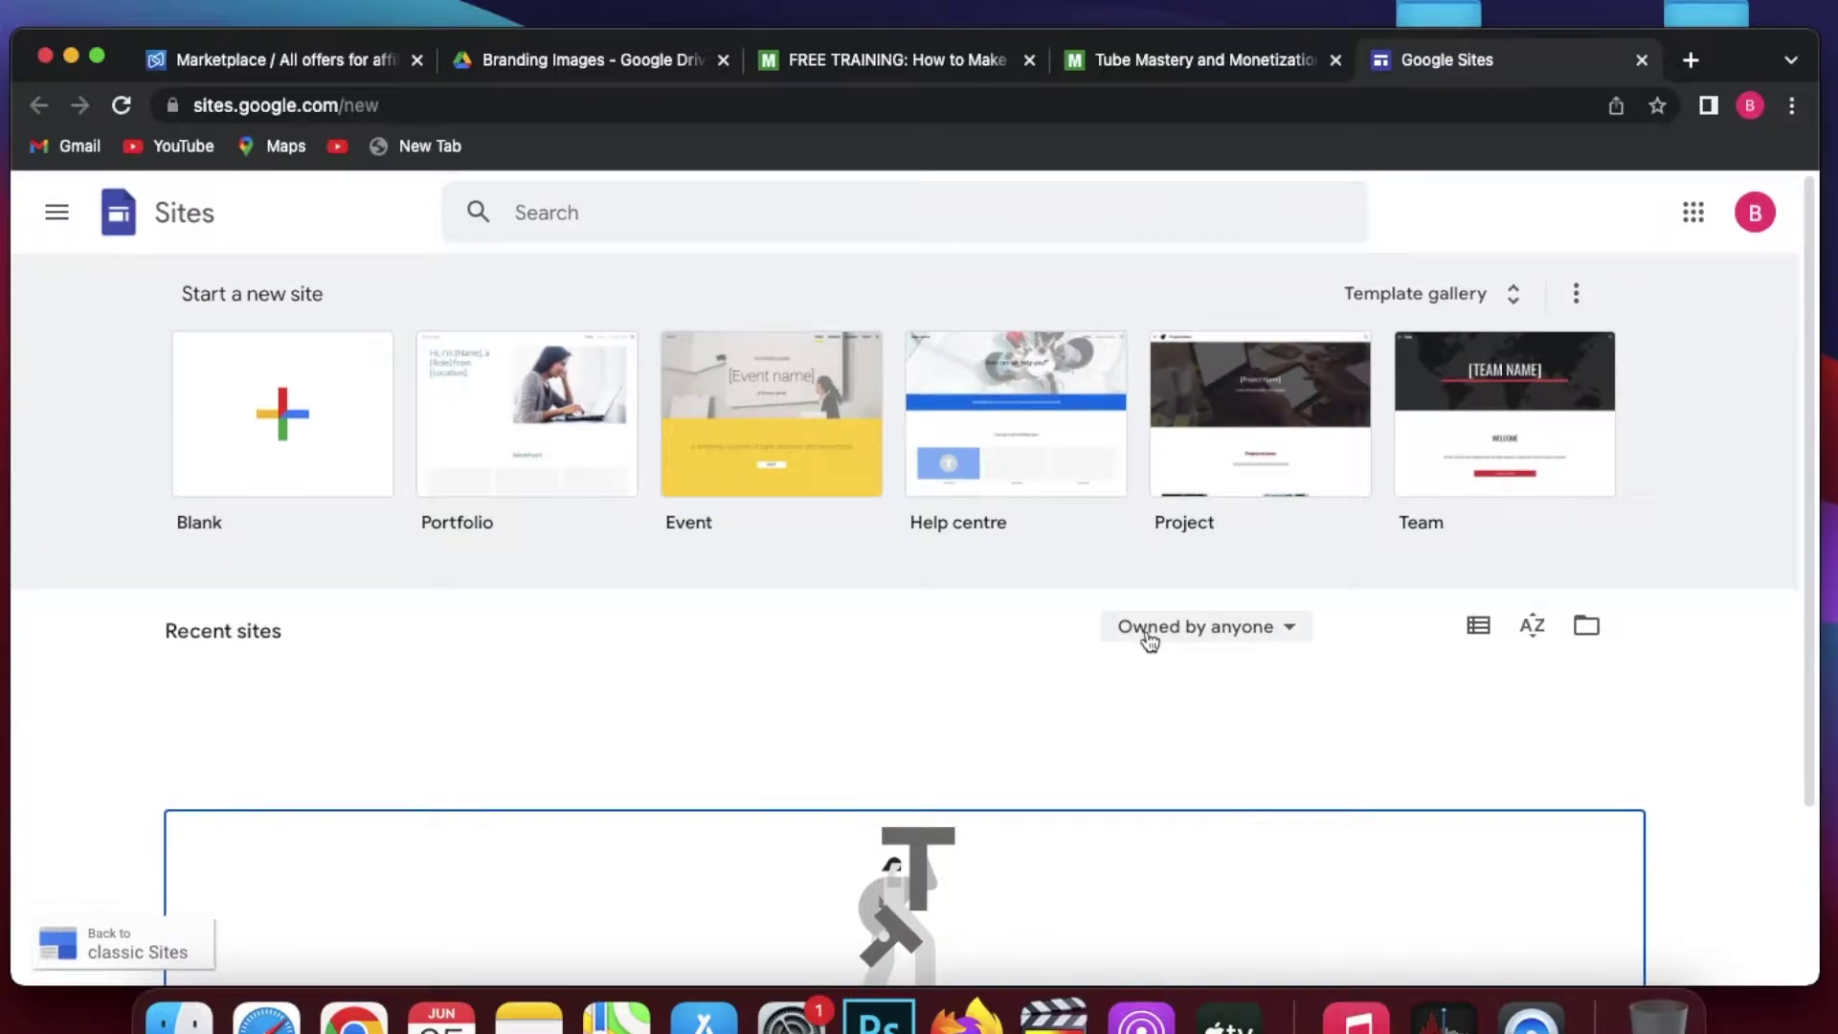
left_click(350, 436)
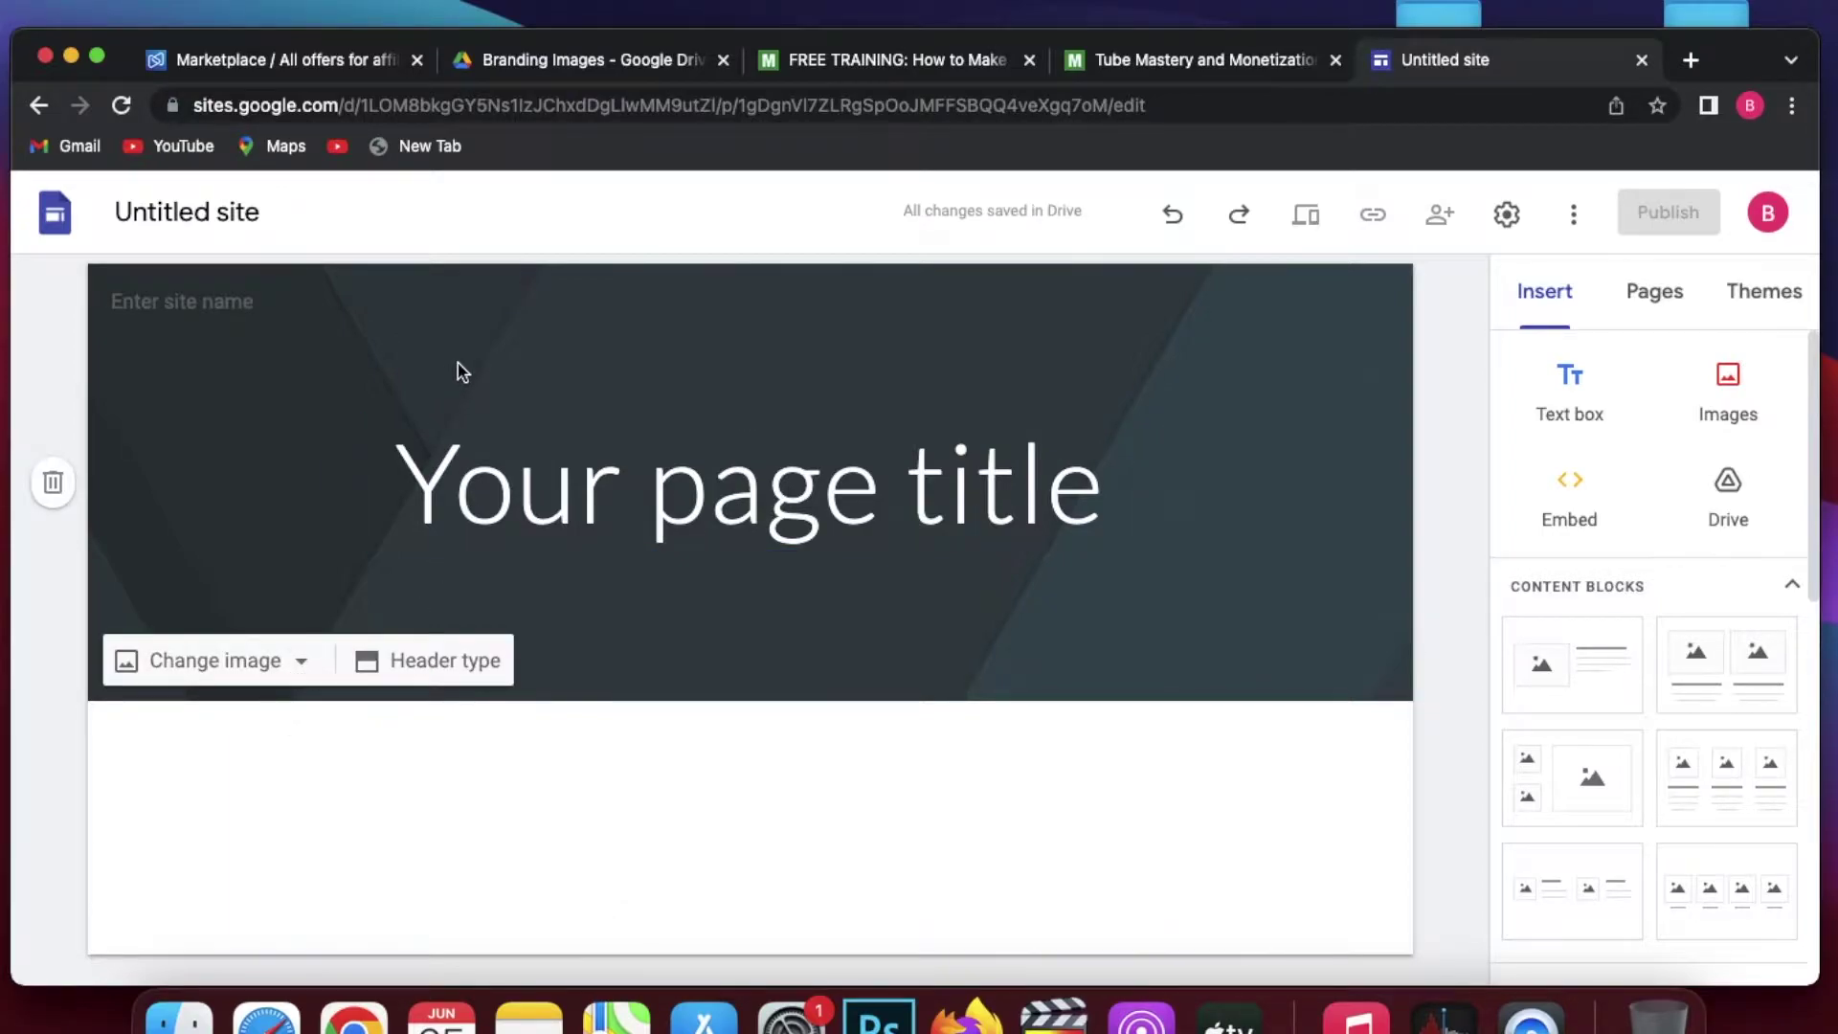
left_click(53, 484)
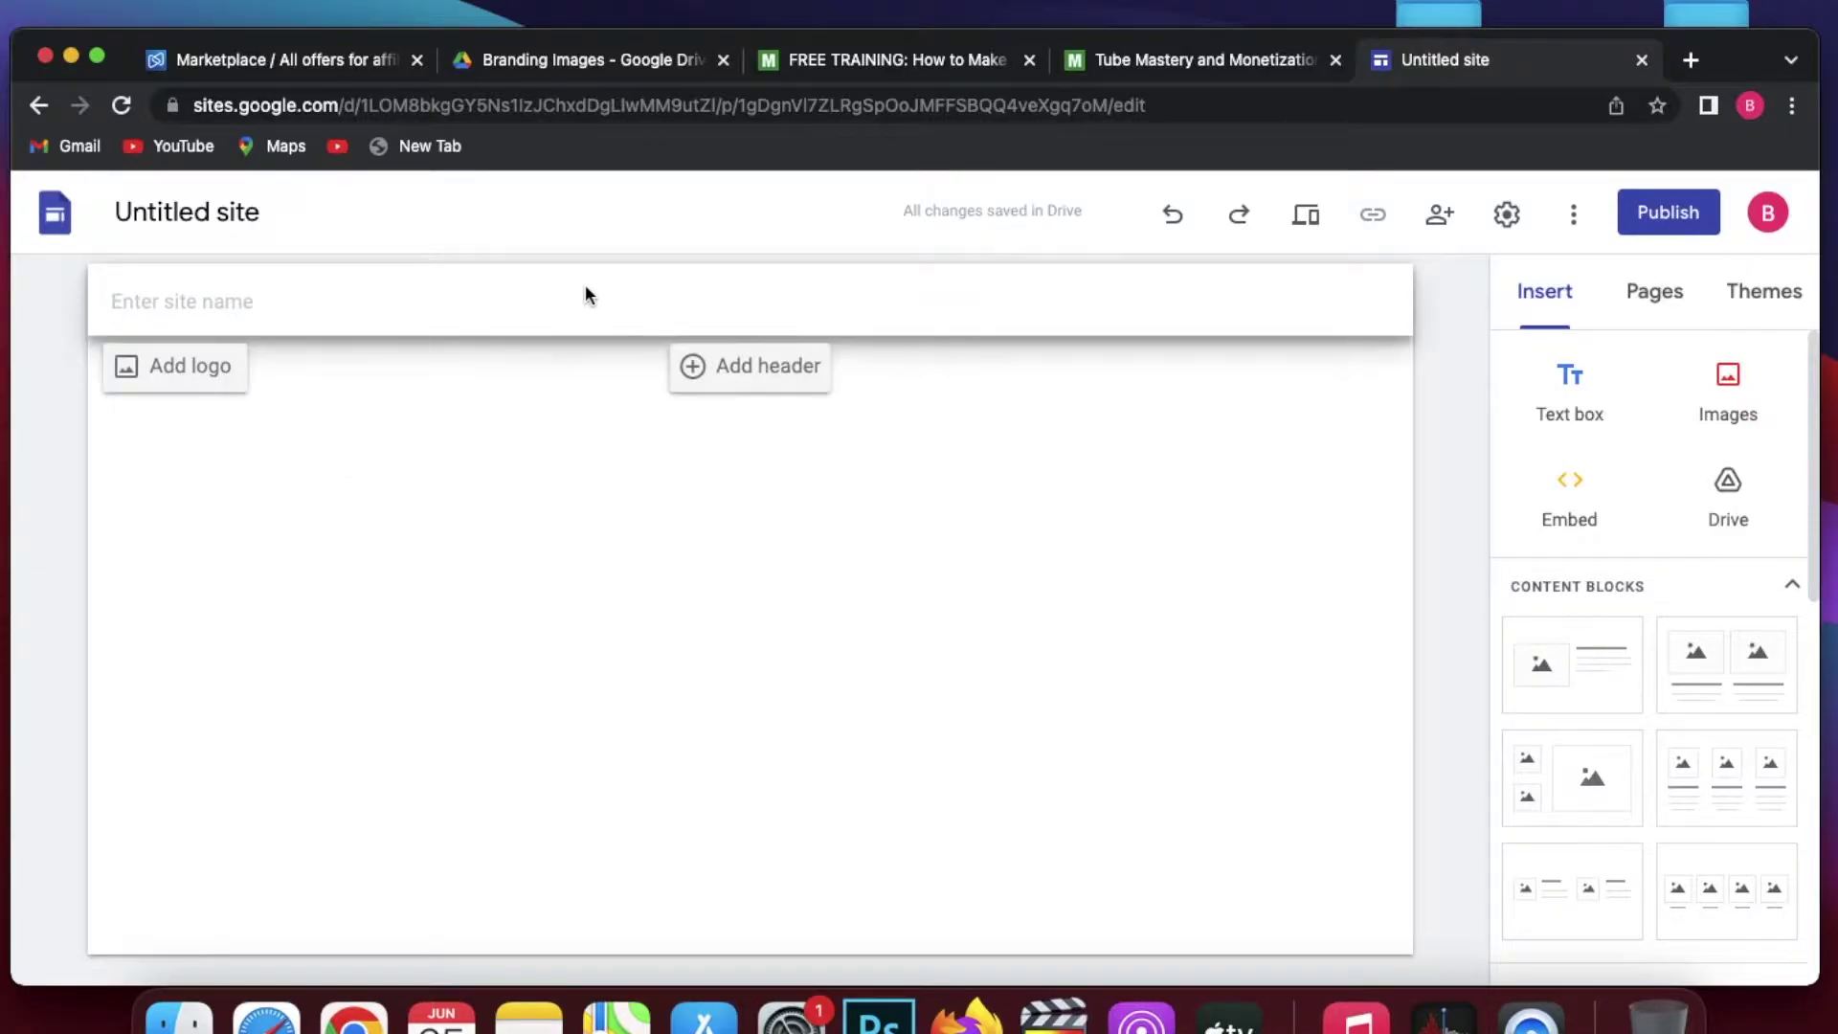
left_click(991, 61)
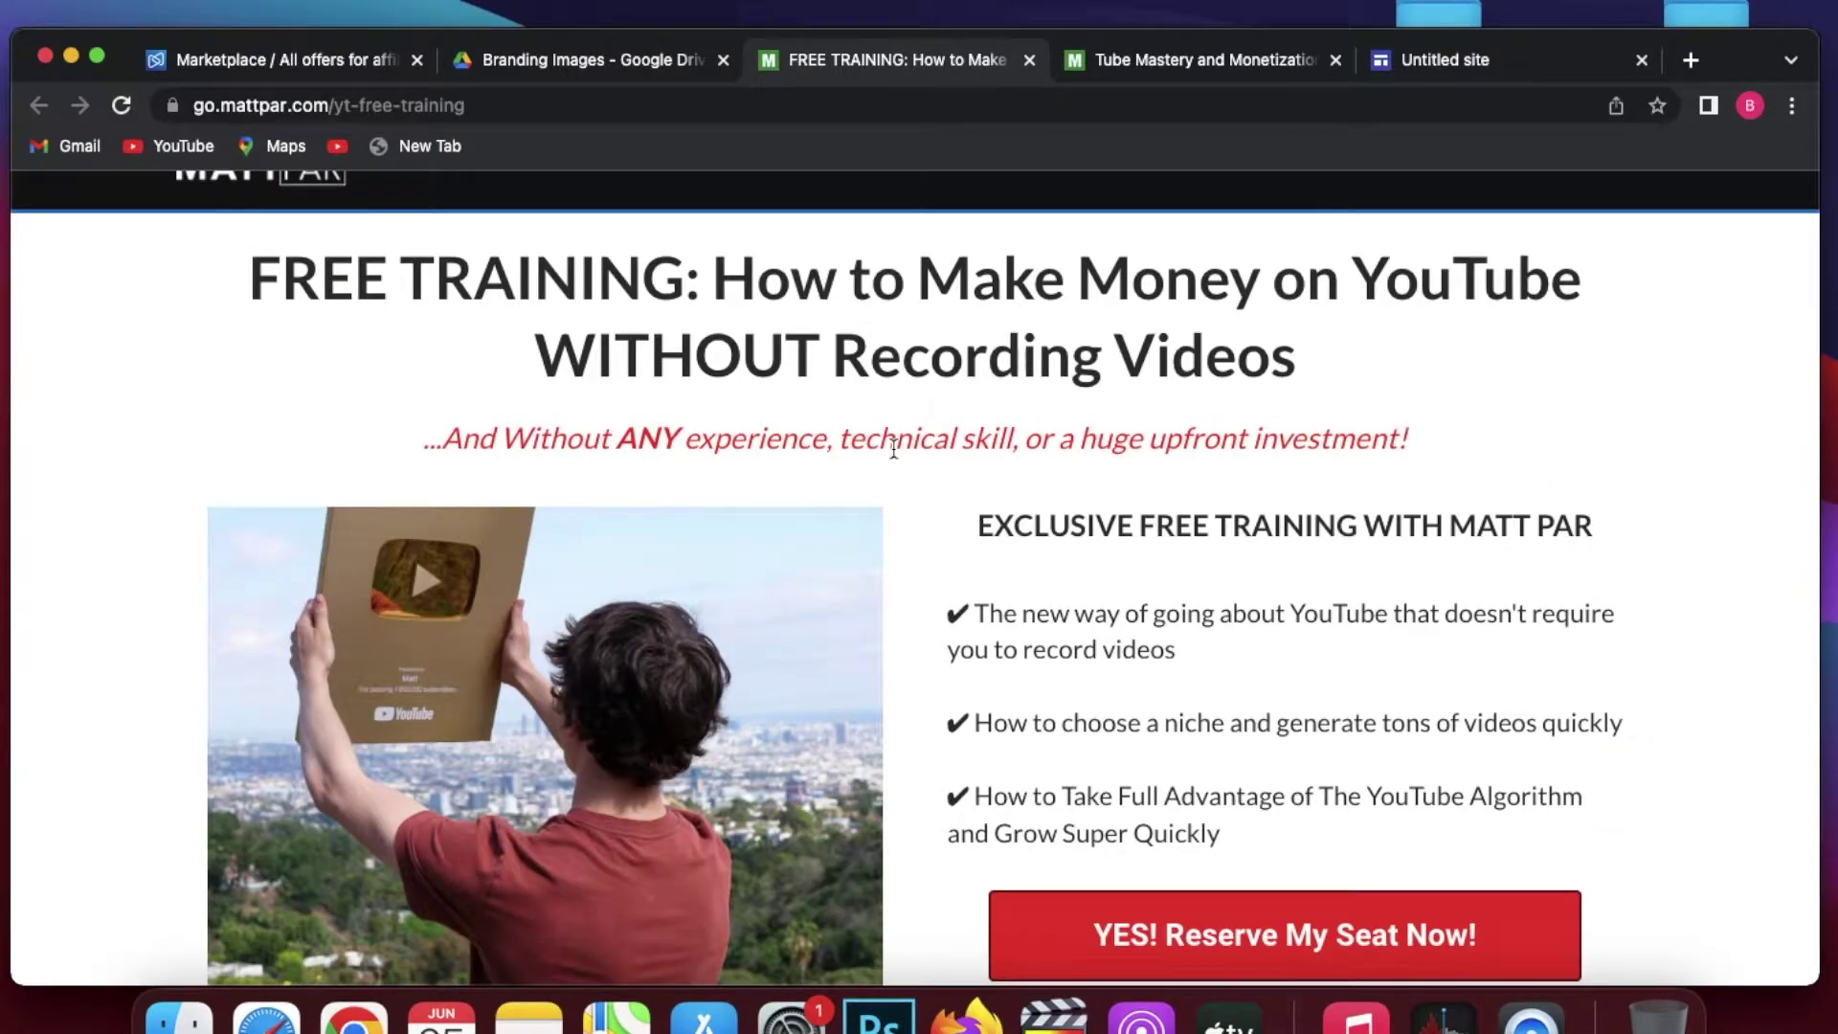
- Copy the FREE TRAINING headline and paste it into a new text box on the site
left_click_drag(250, 277, 1303, 357)
key("super+c")
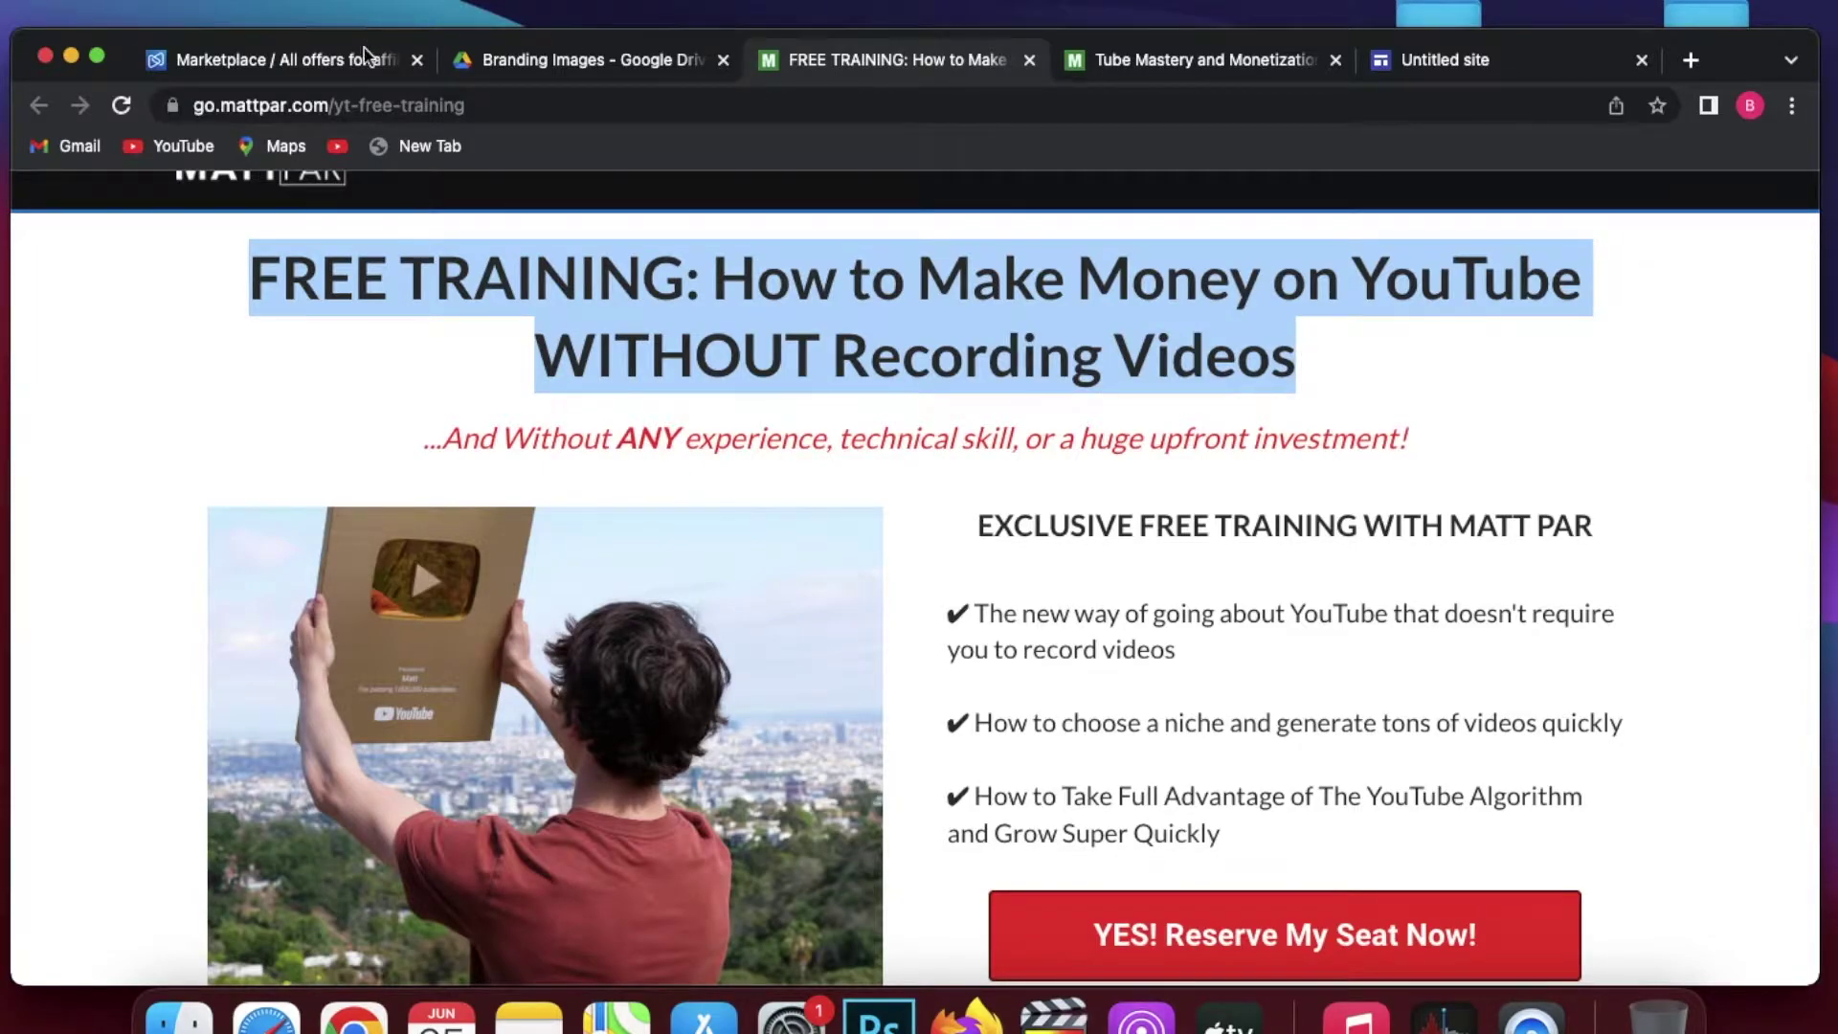
left_click(1460, 63)
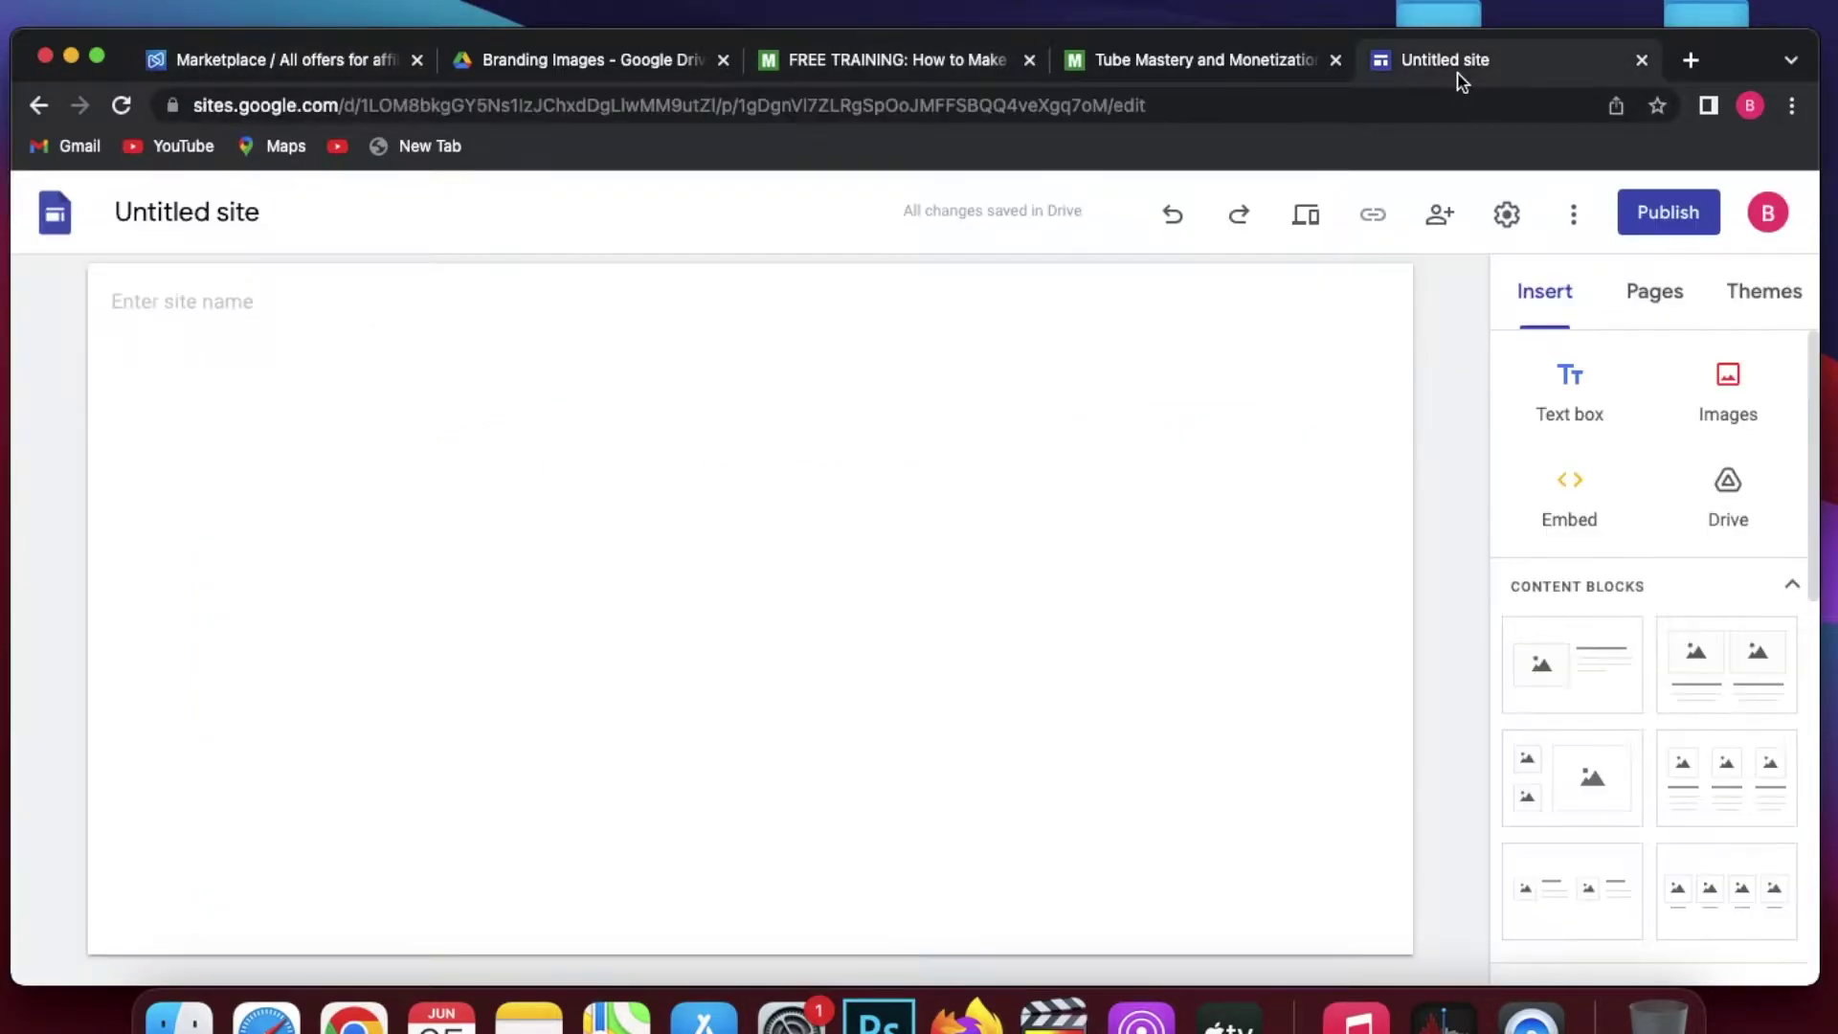
left_click(249, 303)
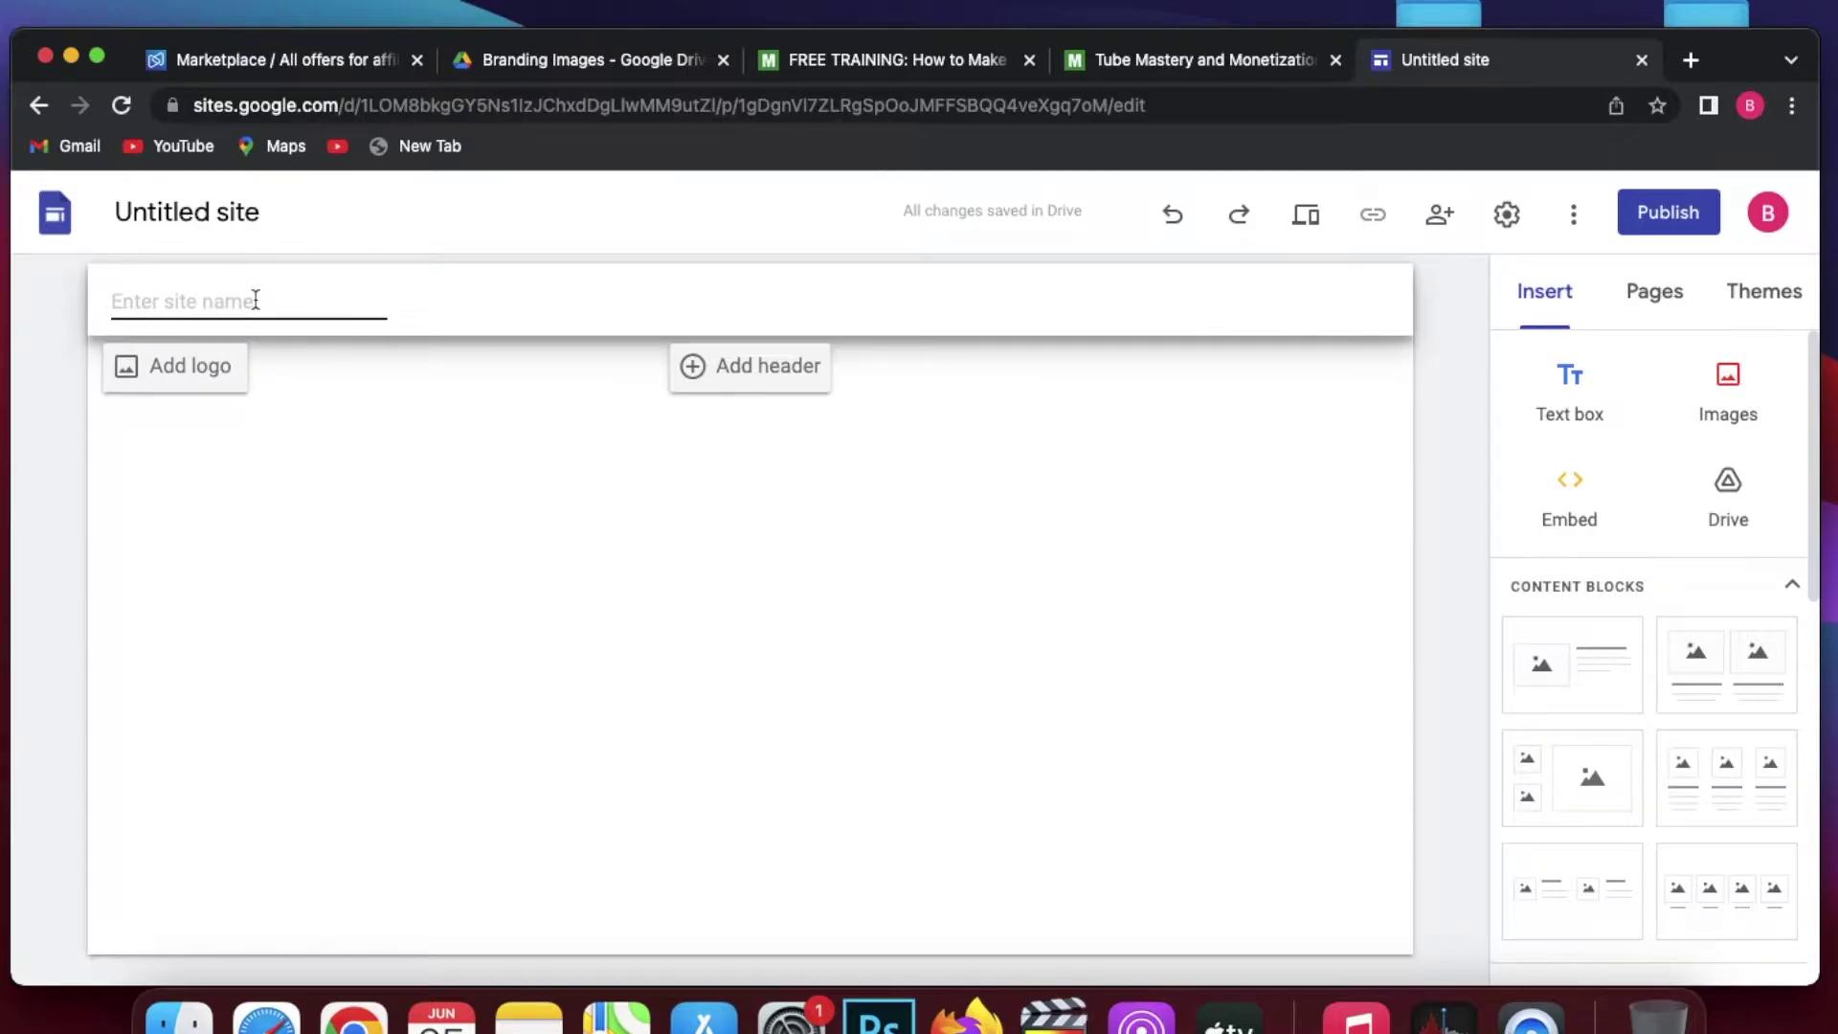
left_click(446, 564)
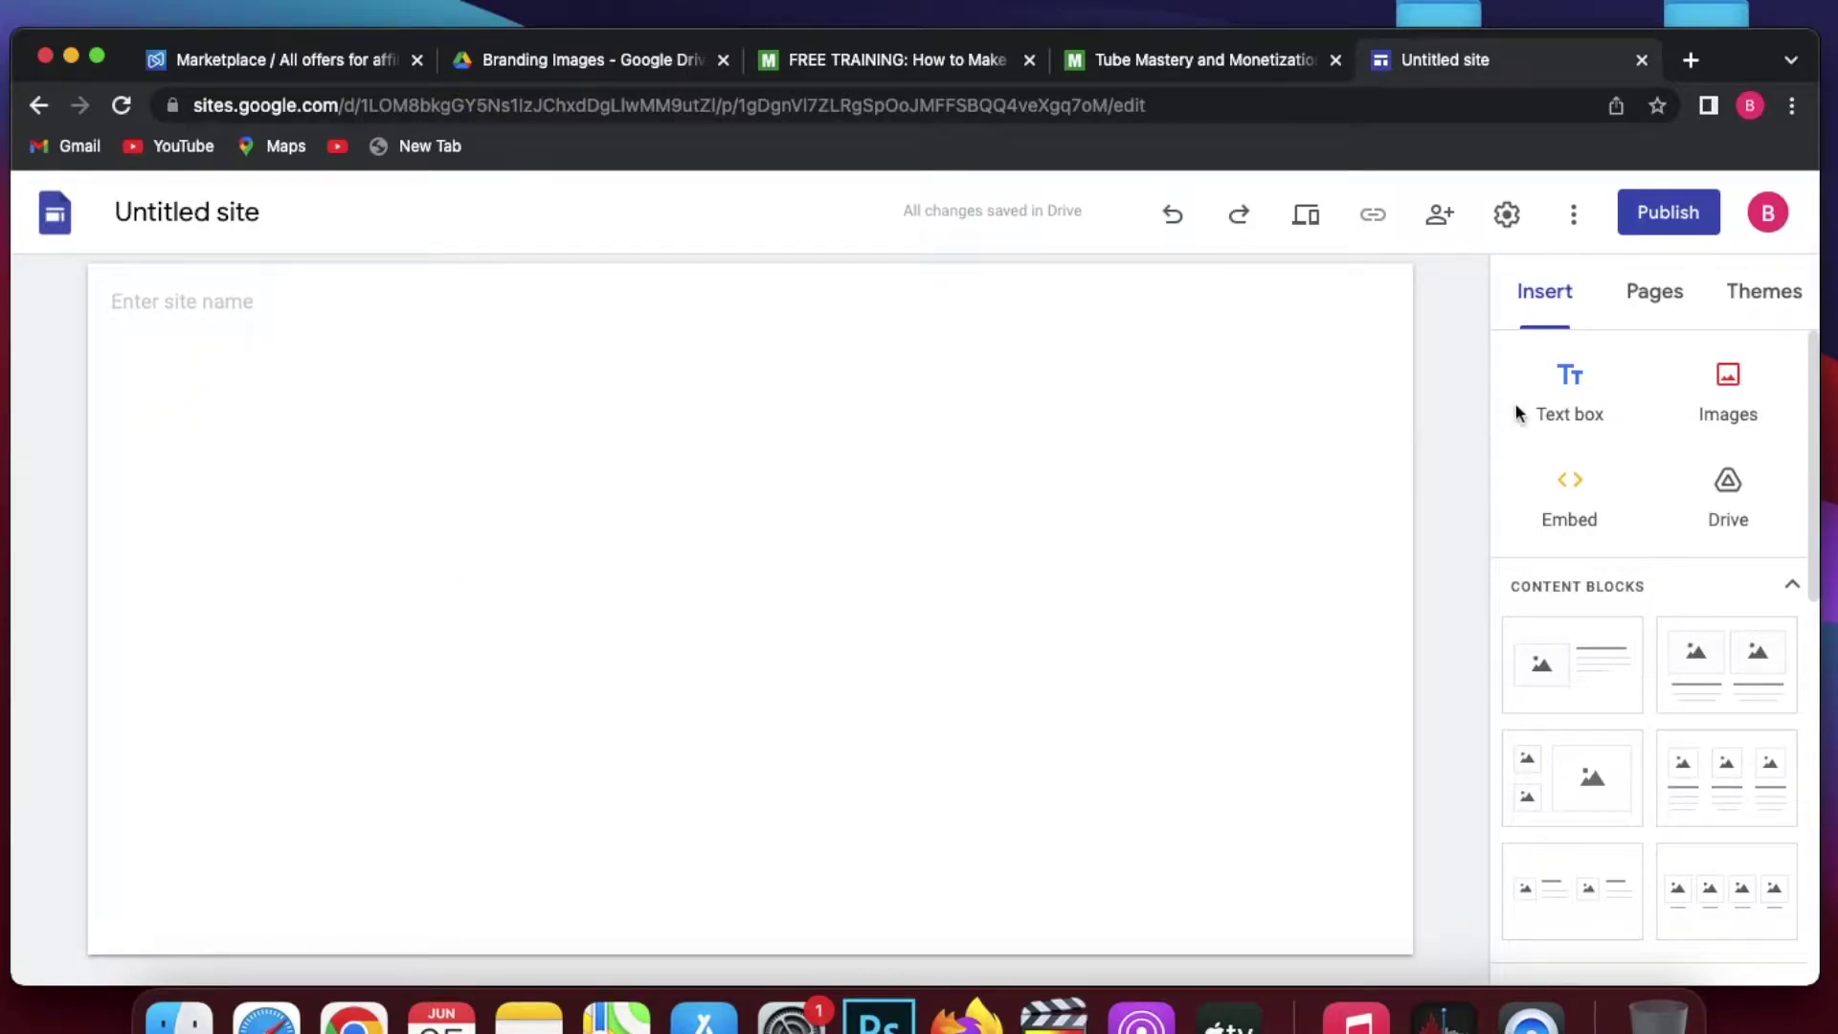
left_click(1567, 393)
key("super+v")
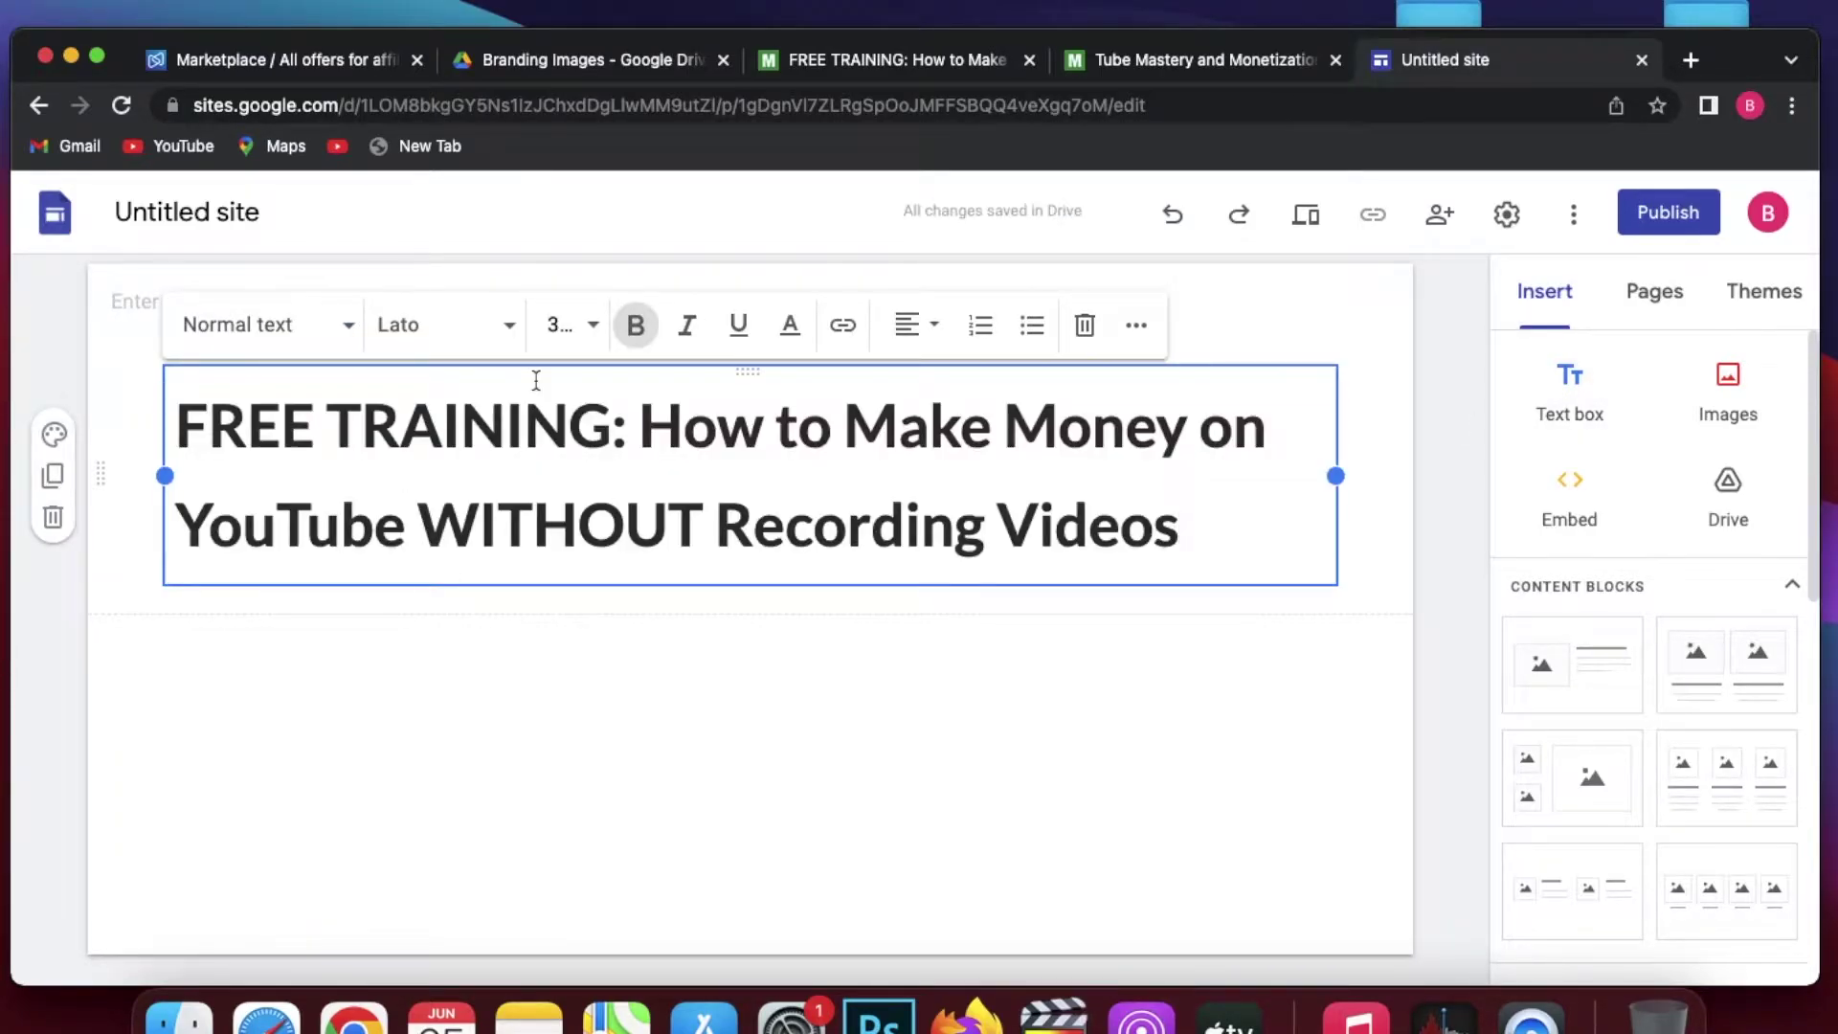
- Centre the headline and give it the Heading style, undoing an accidental italic
left_click_drag(1210, 501, 172, 436)
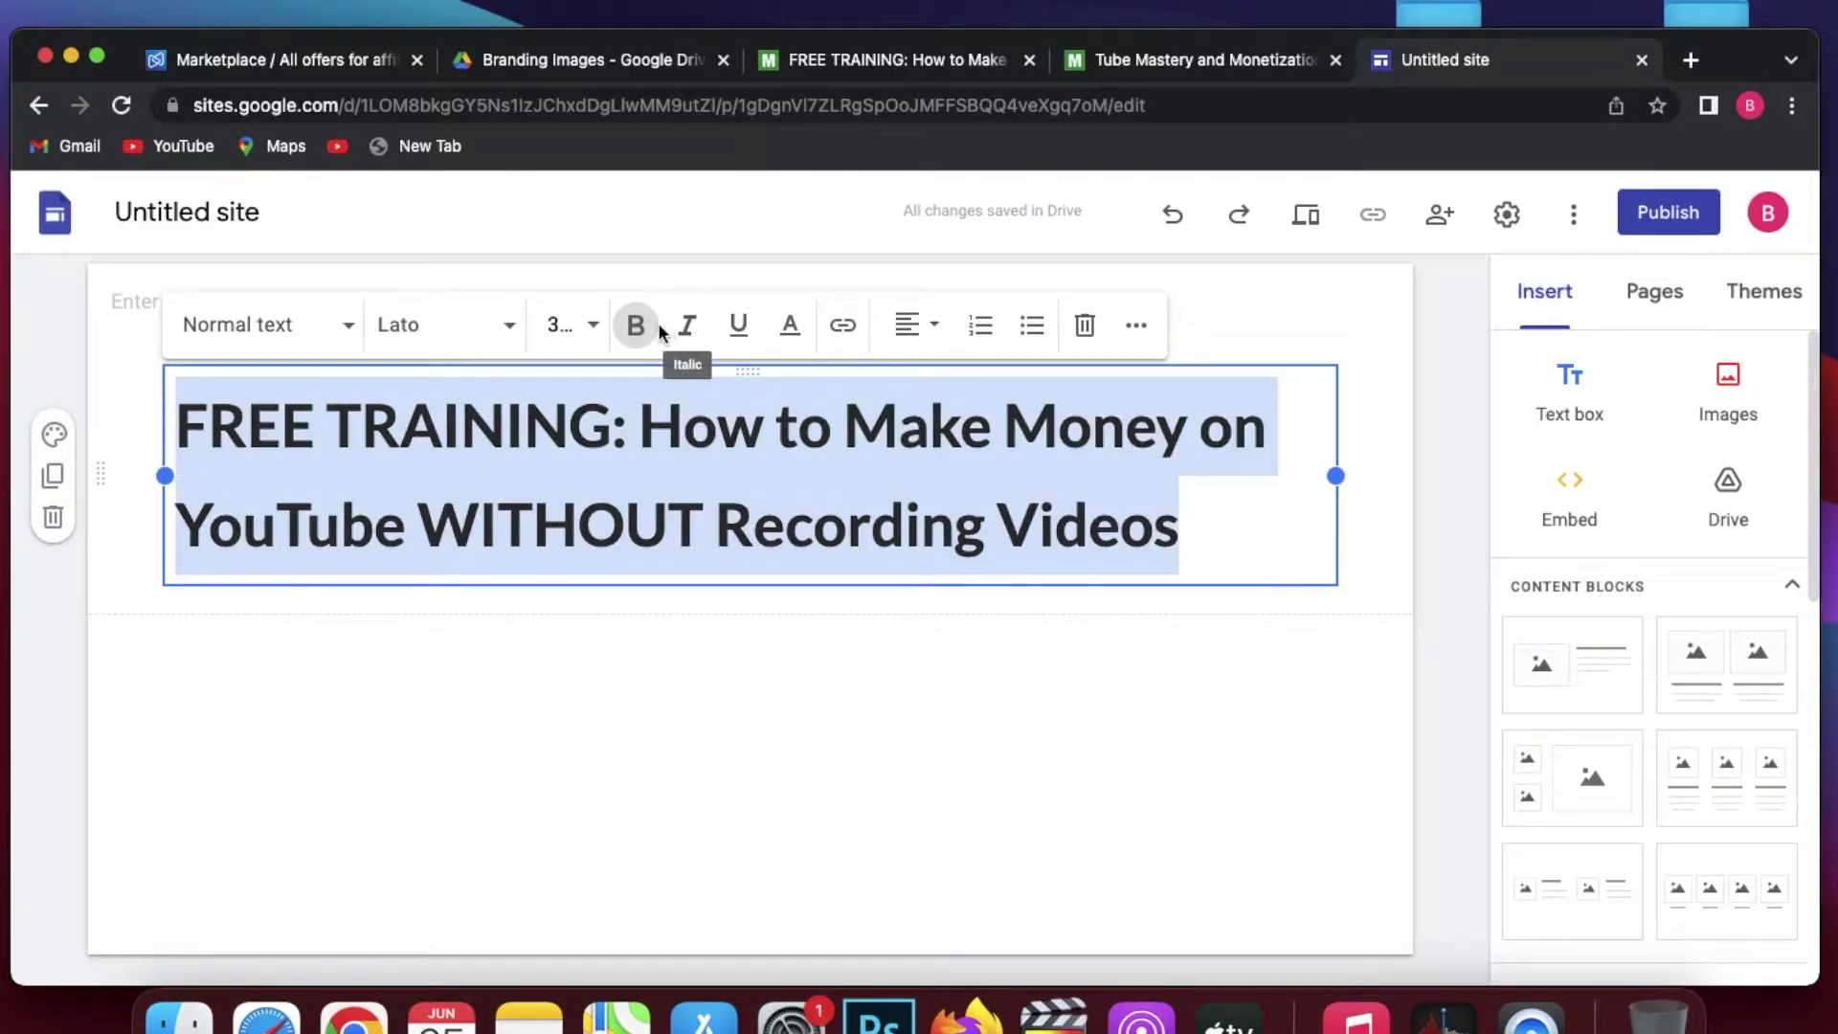
left_click(688, 328)
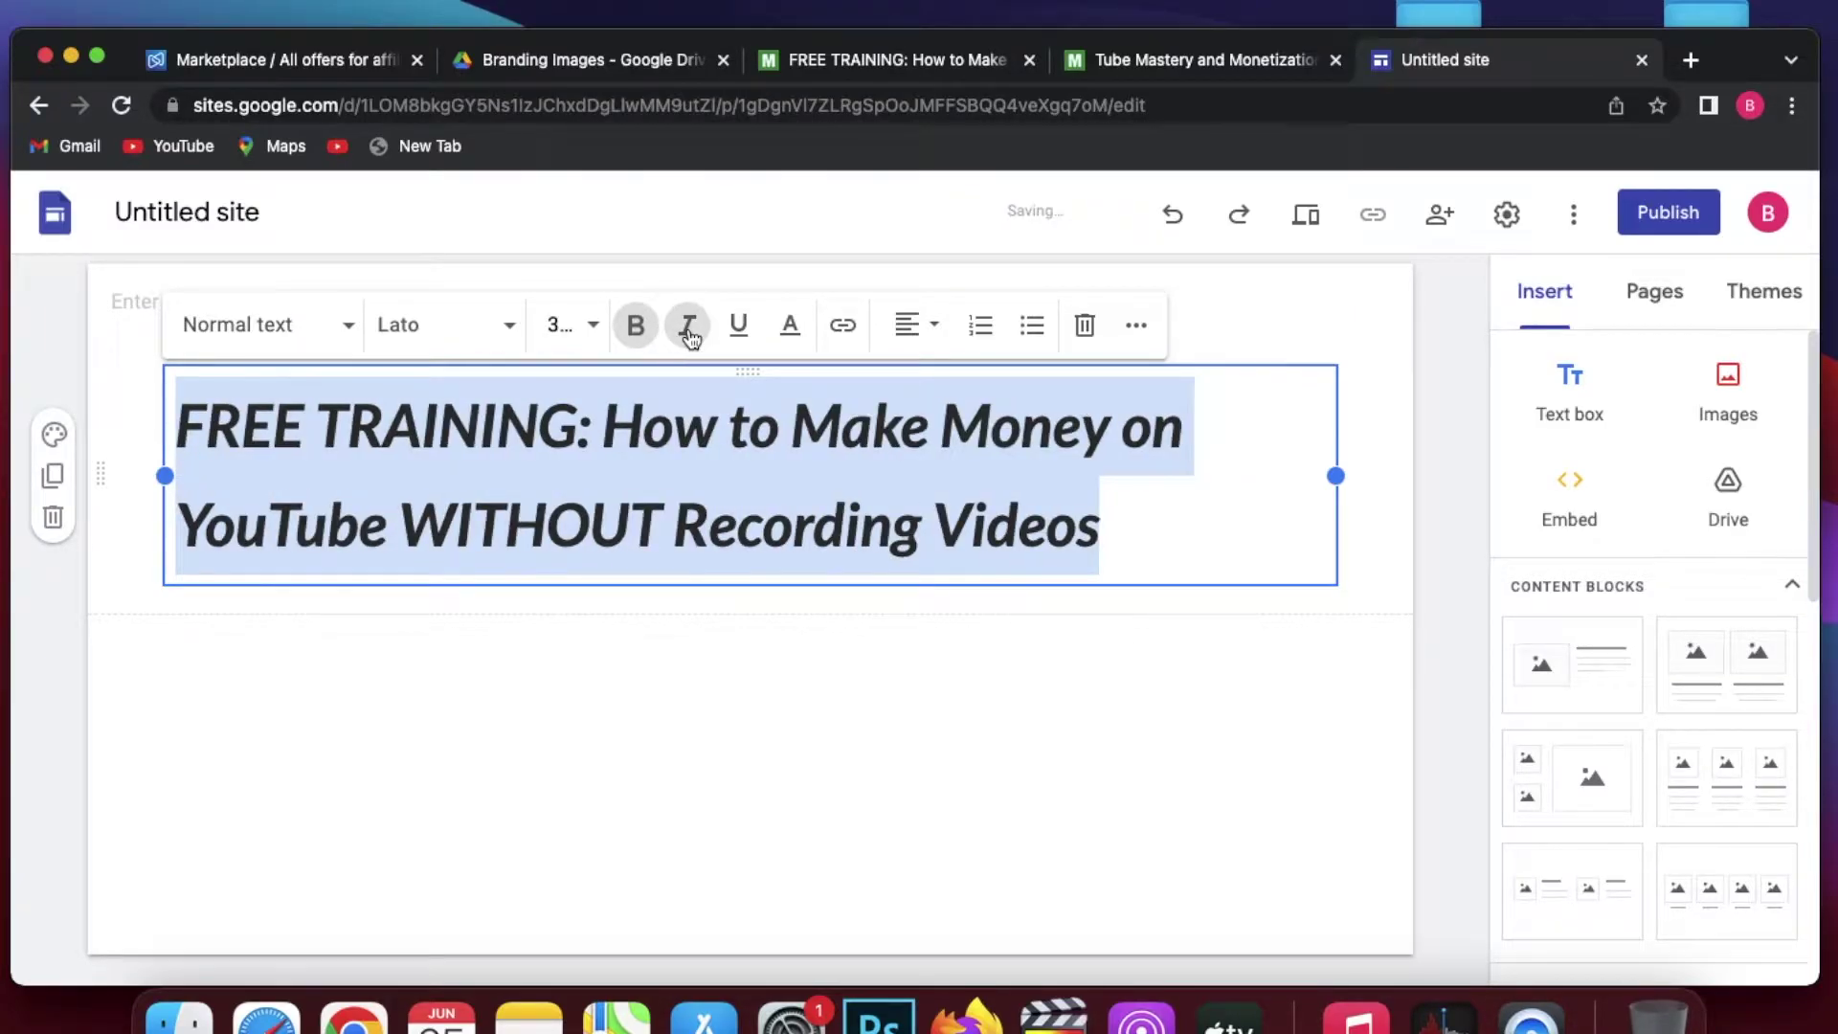
key("super+z")
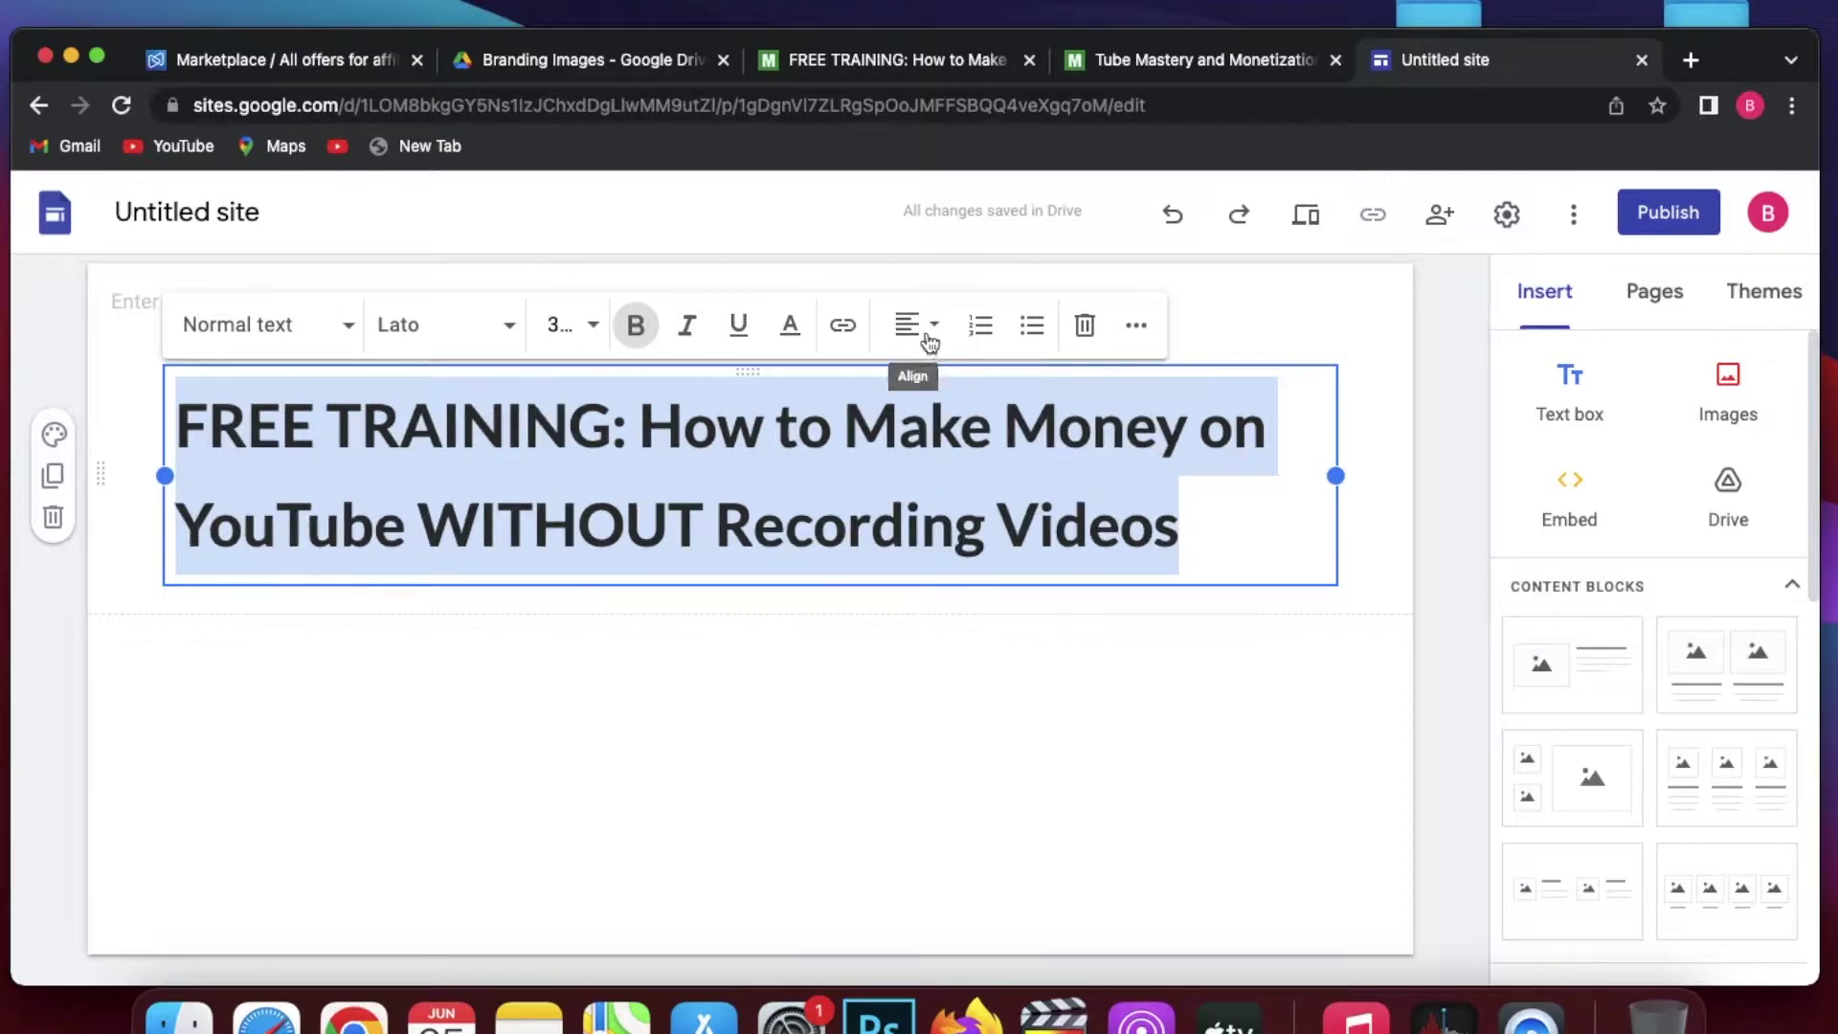
left_click(927, 335)
left_click(907, 402)
left_click(325, 325)
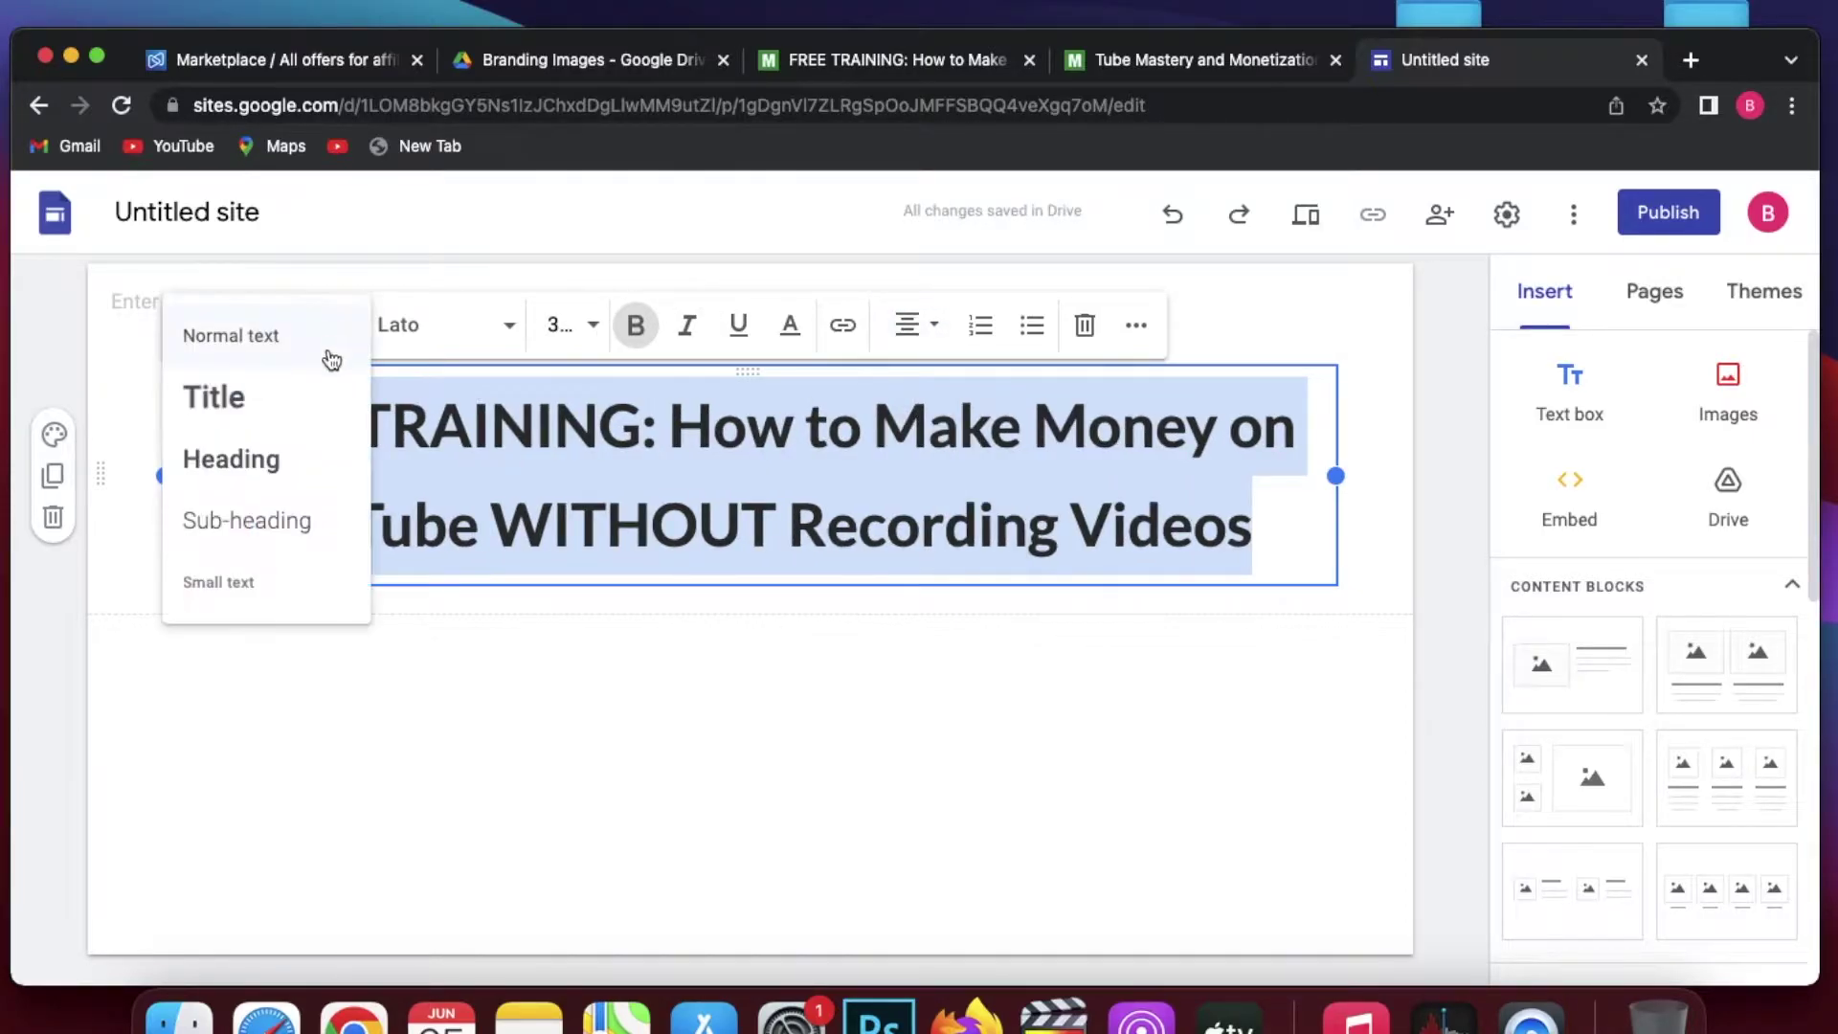
left_click(296, 462)
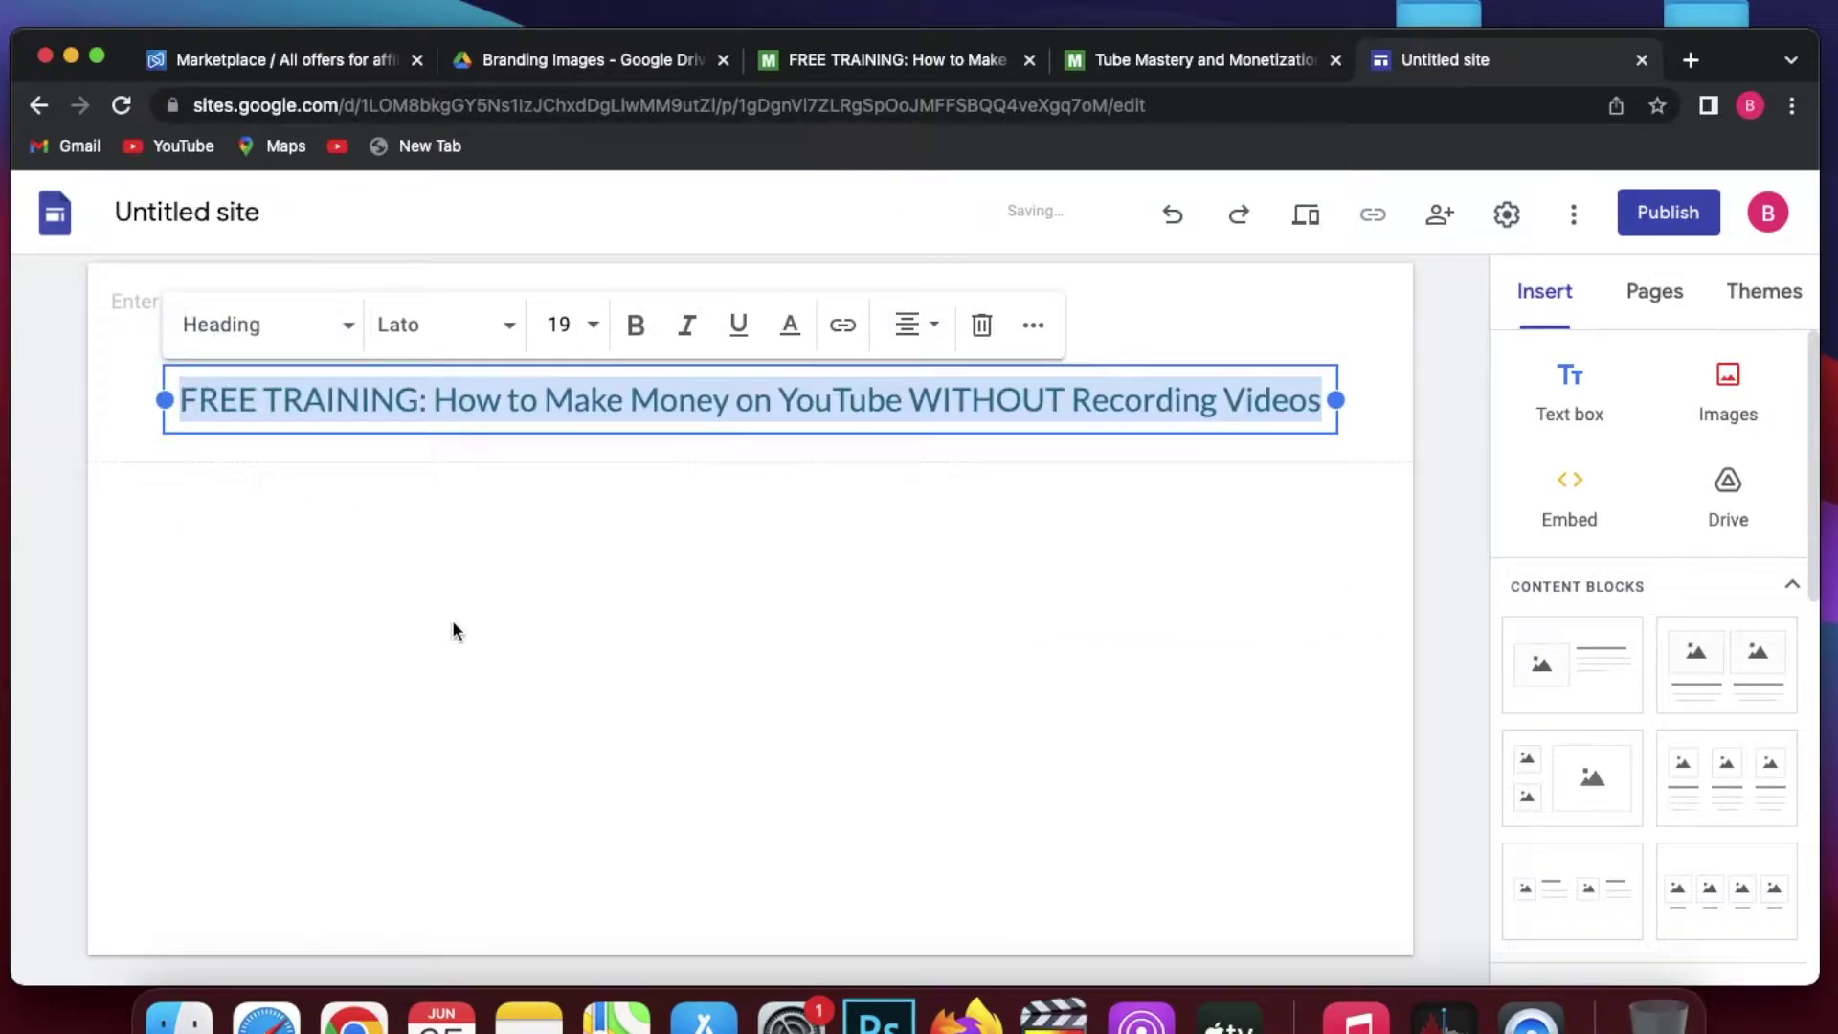
- Set the headline's font size to 36 and make it bold
left_click(567, 325)
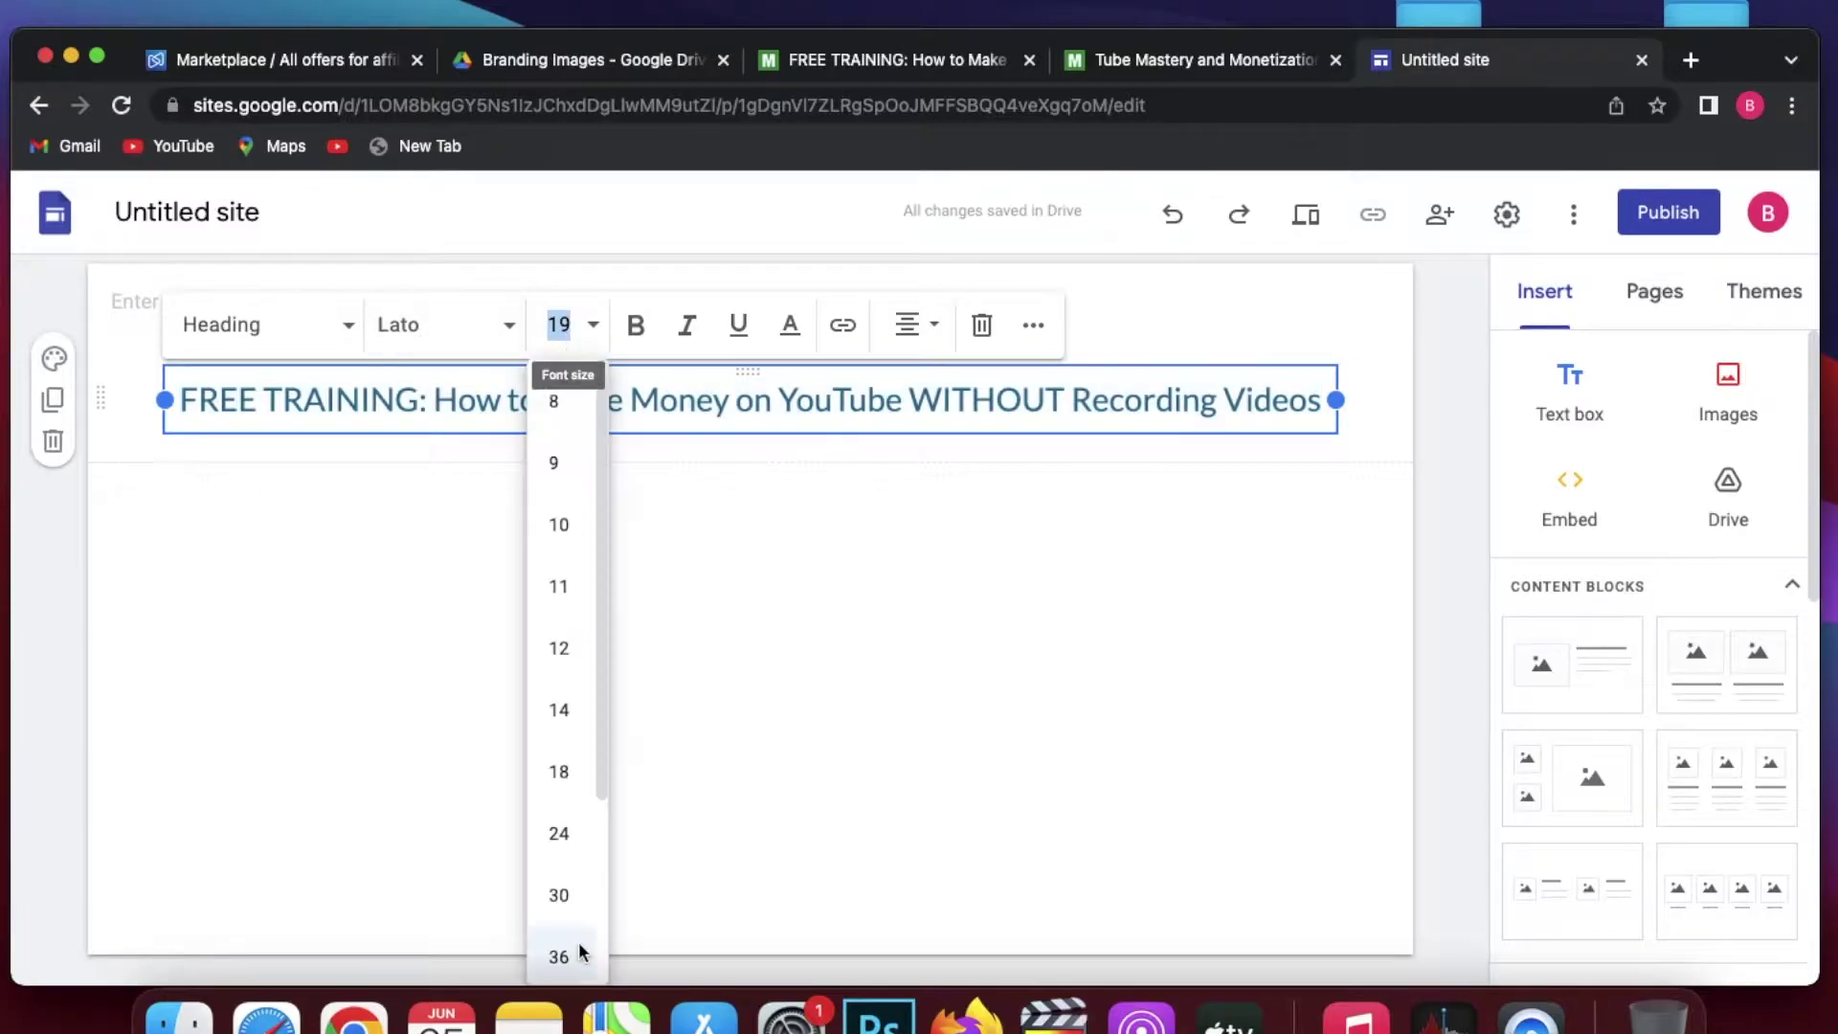
left_click(575, 952)
left_click(568, 325)
left_click(558, 767)
left_click(440, 324)
left_click(855, 789)
triple_click(870, 463)
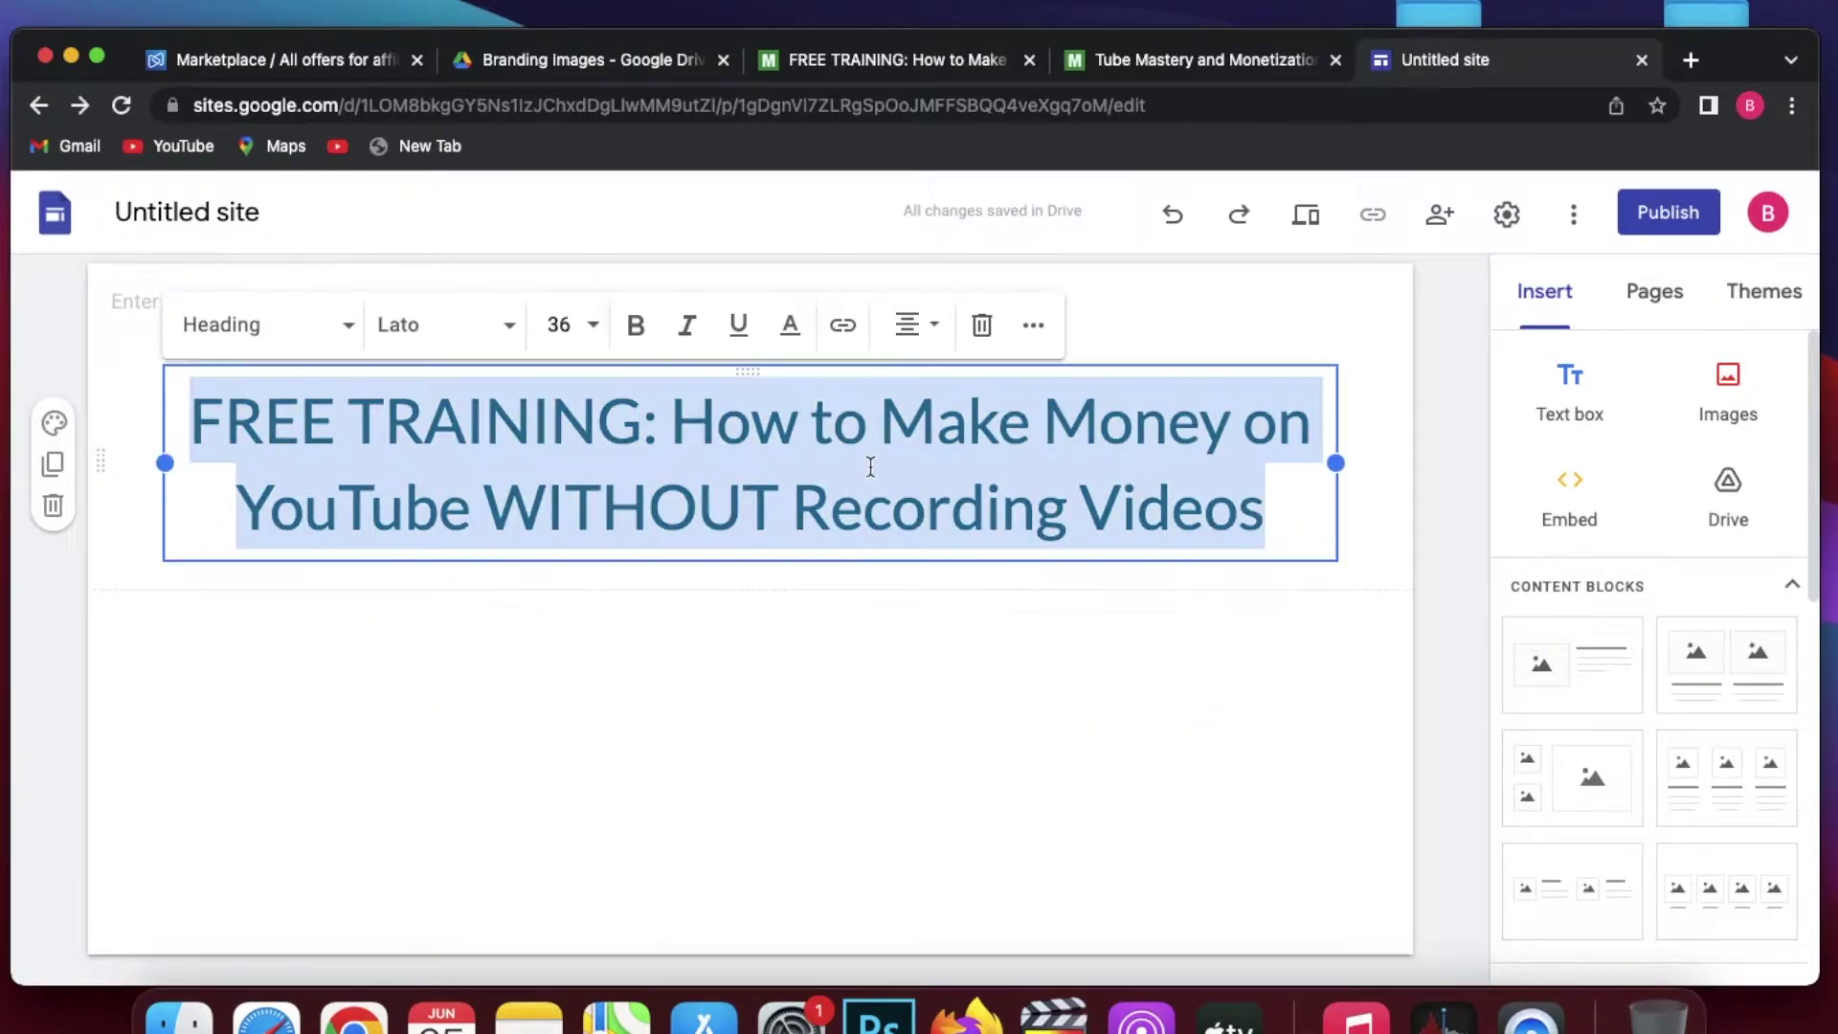
left_click(636, 320)
left_click(695, 653)
triple_click(870, 463)
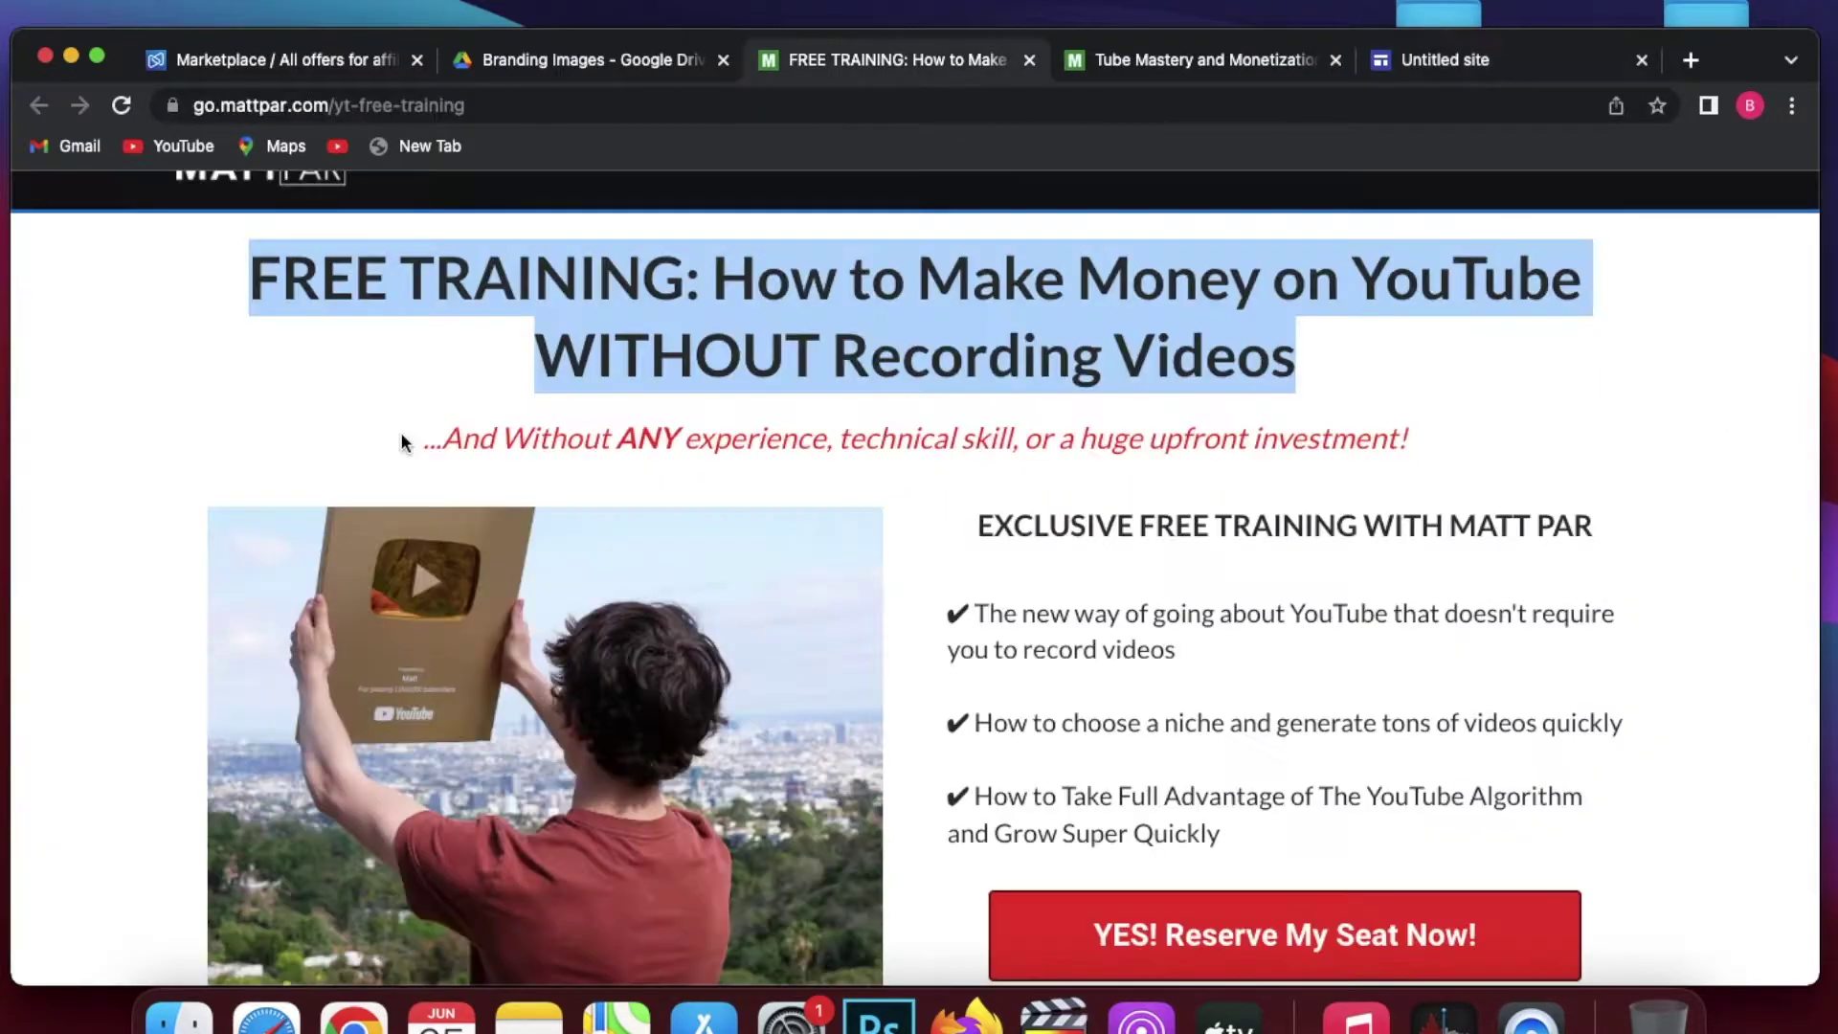
- Copy the red '...And Without ANY experience' subtitle and paste it into a new text box
left_click_drag(402, 441, 1409, 448)
key("super+c")
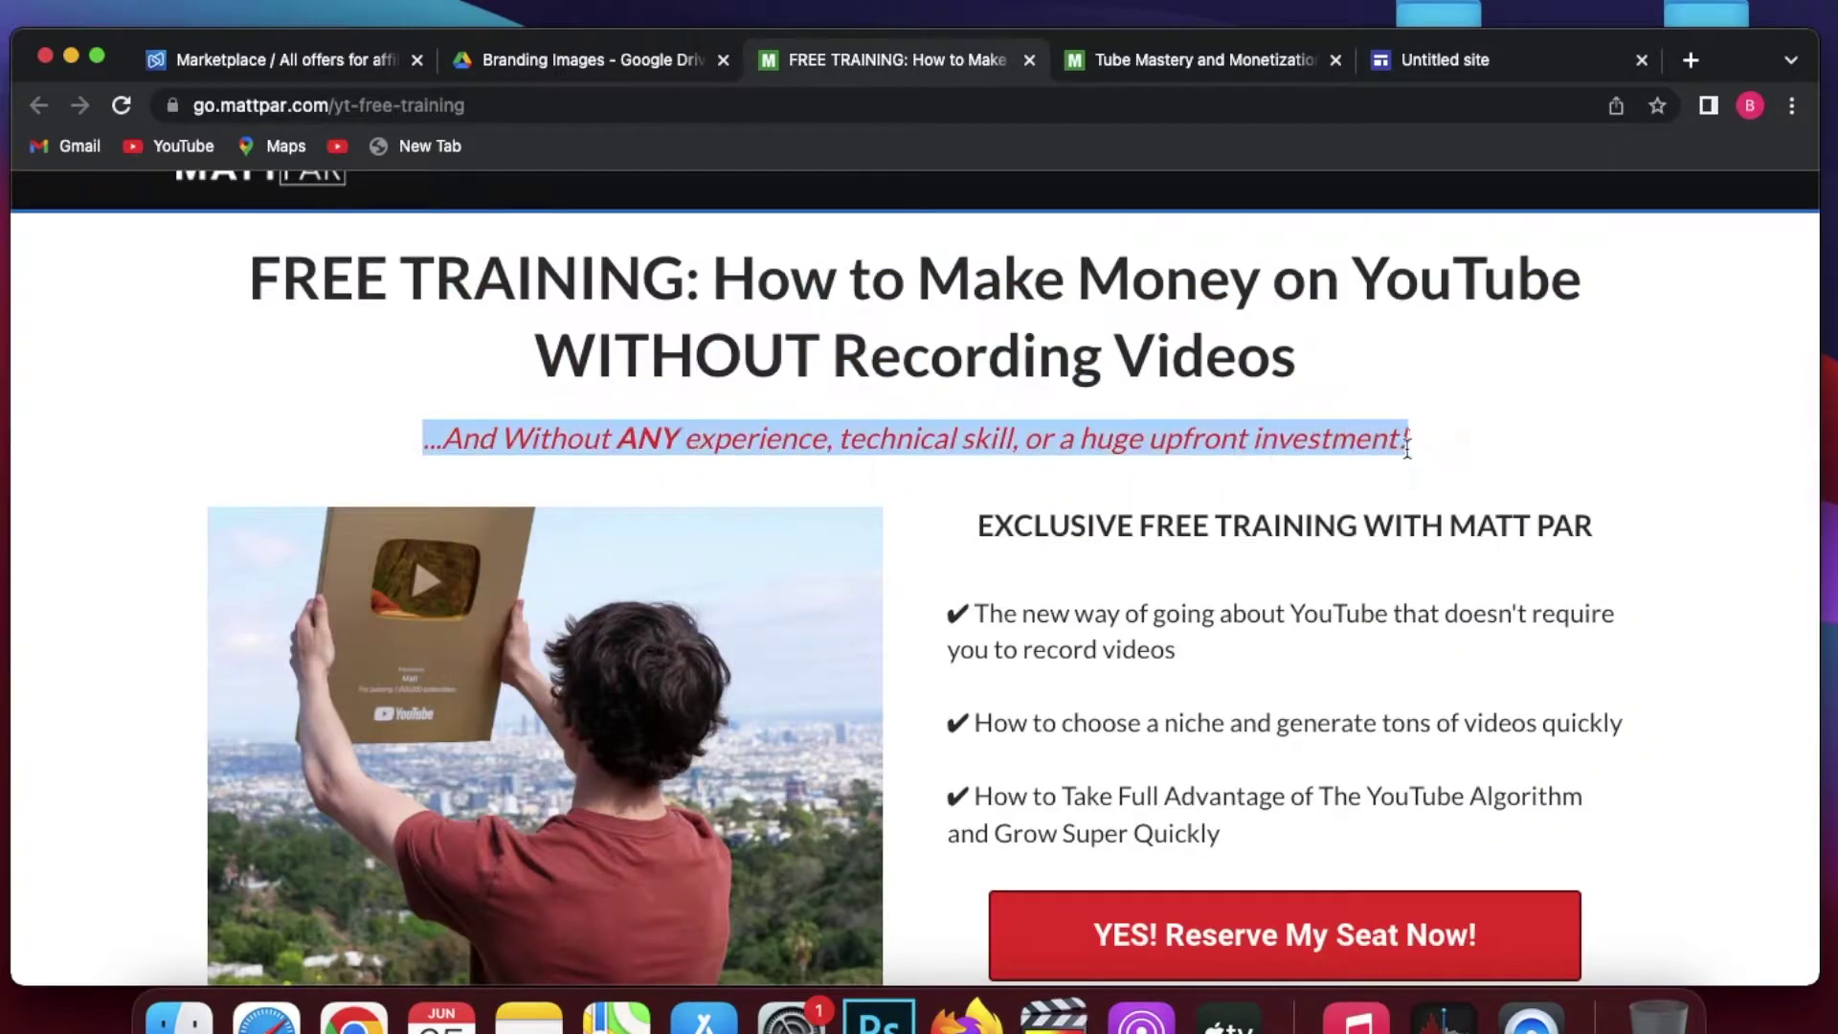
left_click(1445, 59)
left_click(1570, 392)
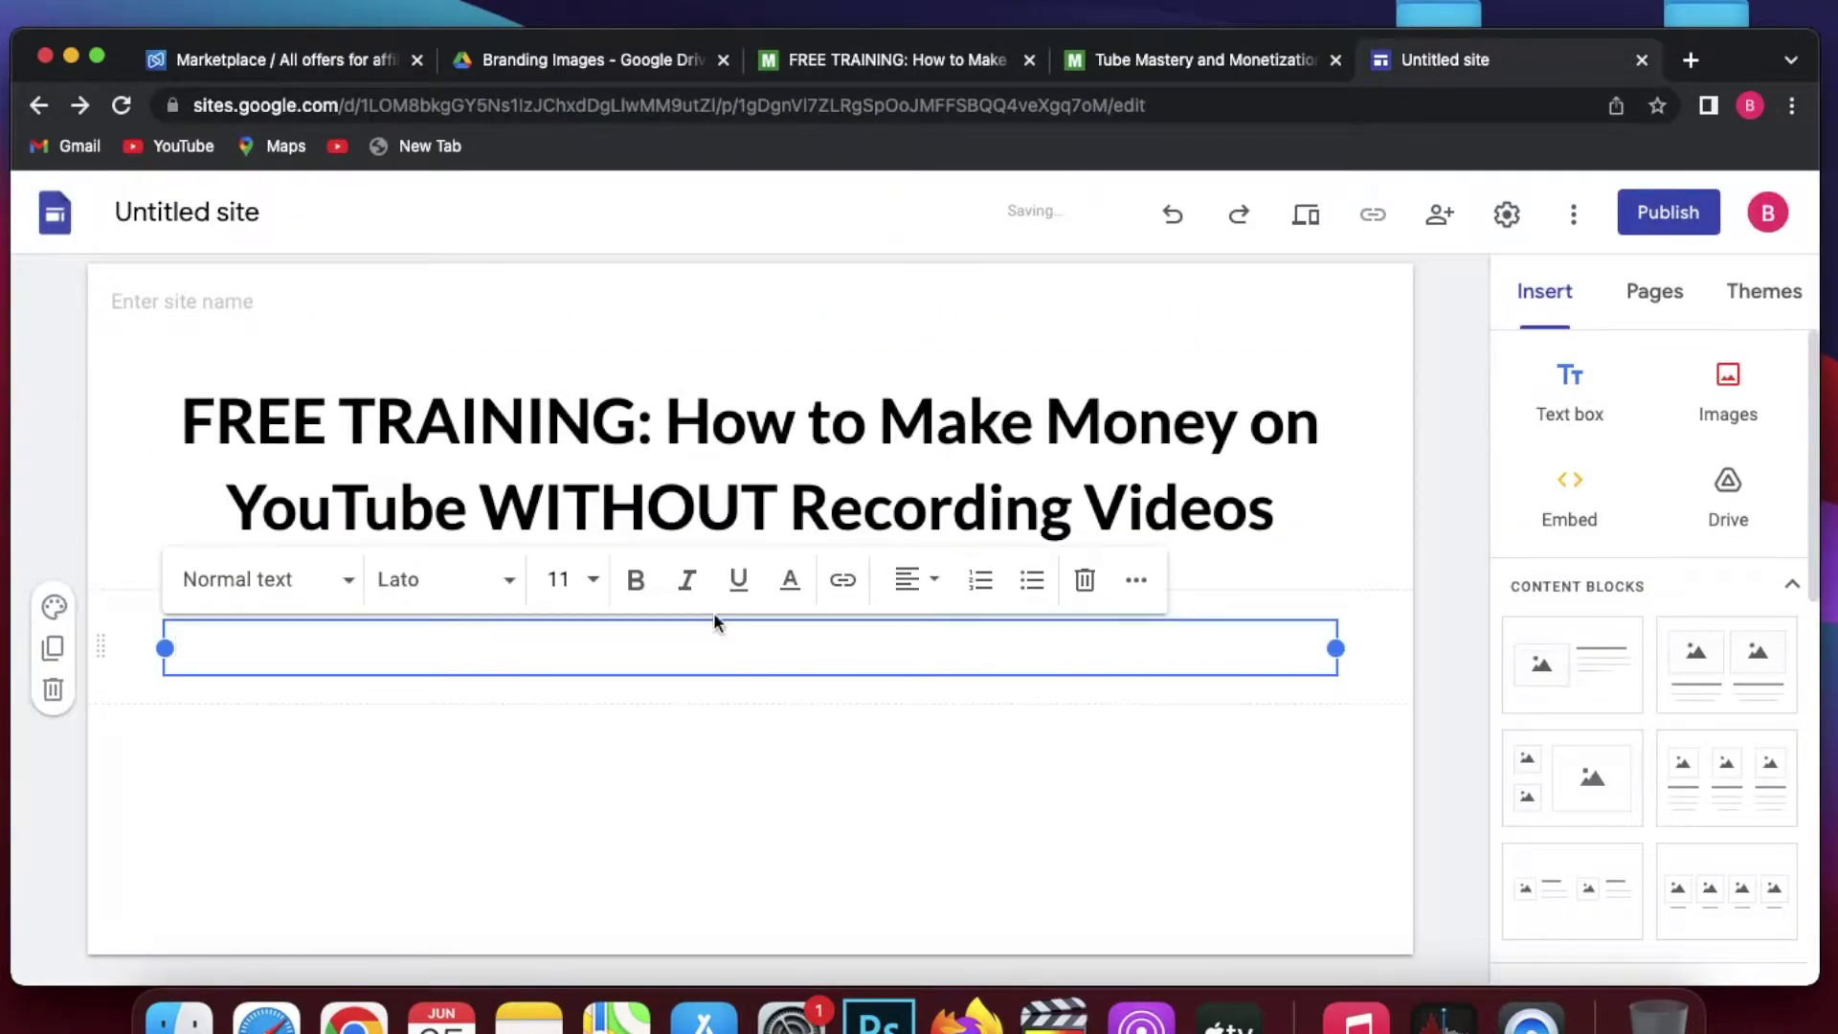
key("super+v")
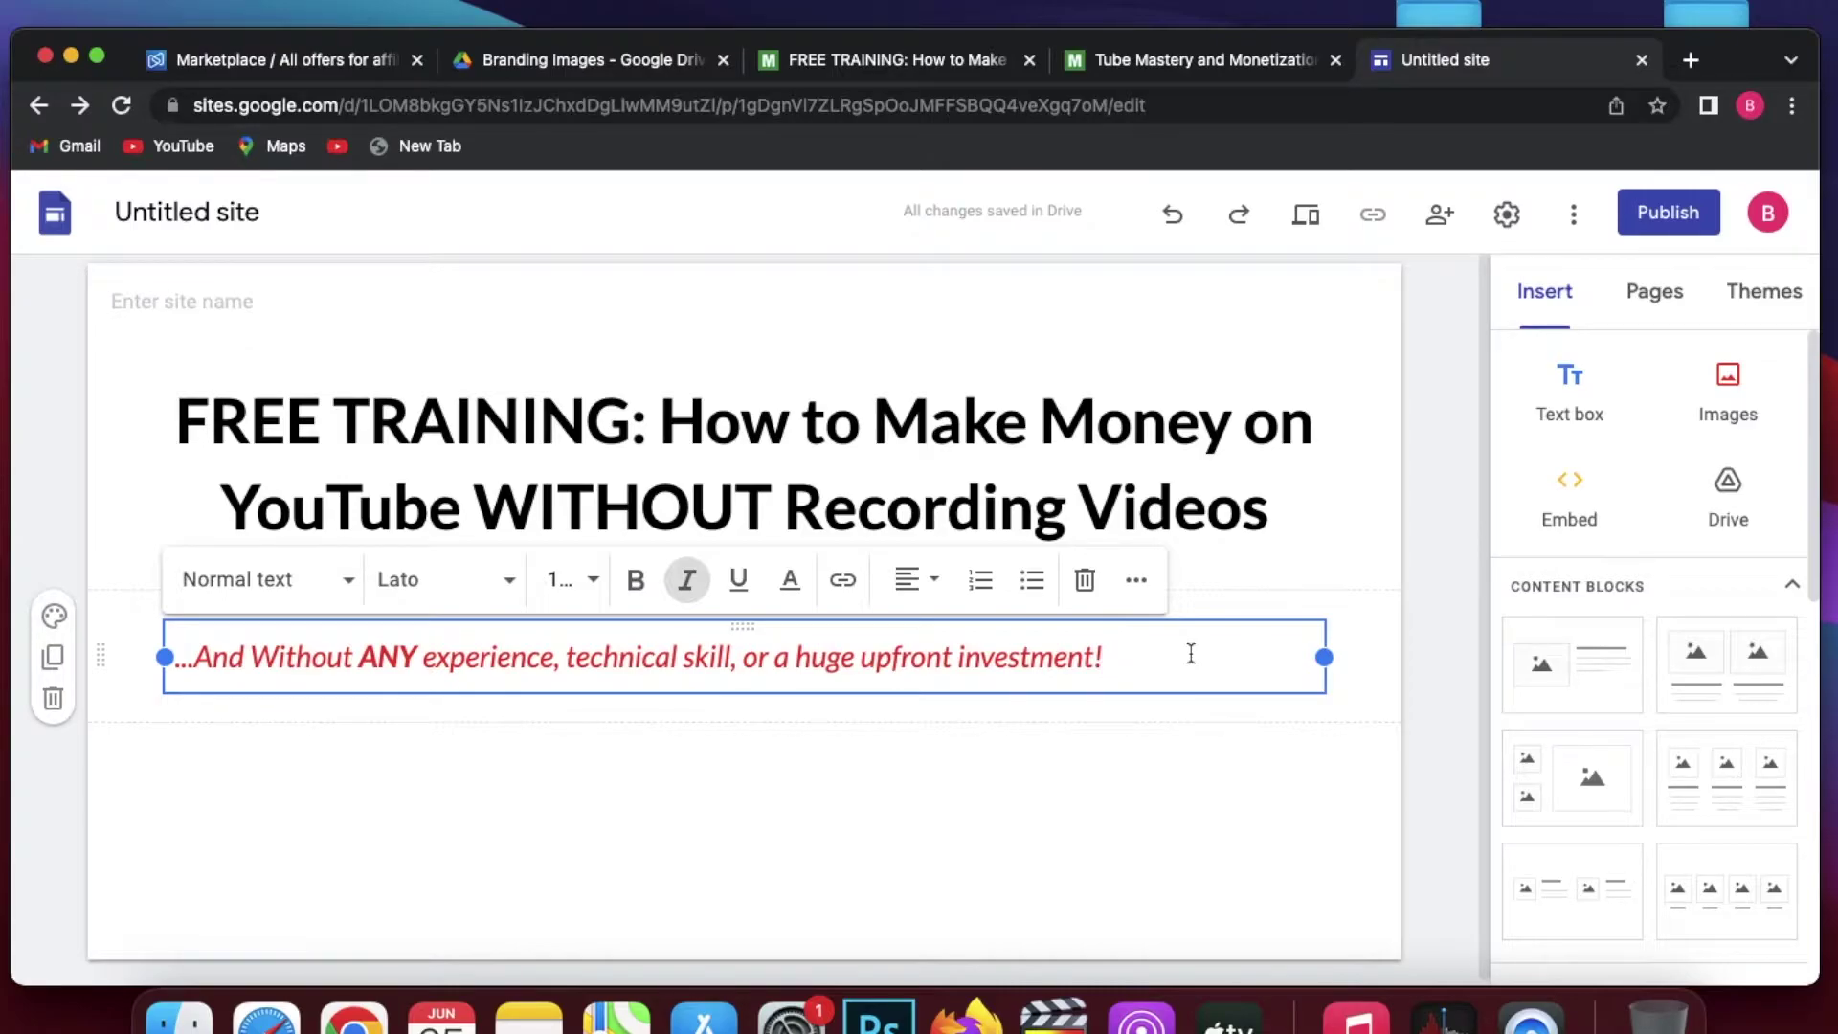
- Centre the subtitle and move its box up directly under the headline
triple_click(1080, 657)
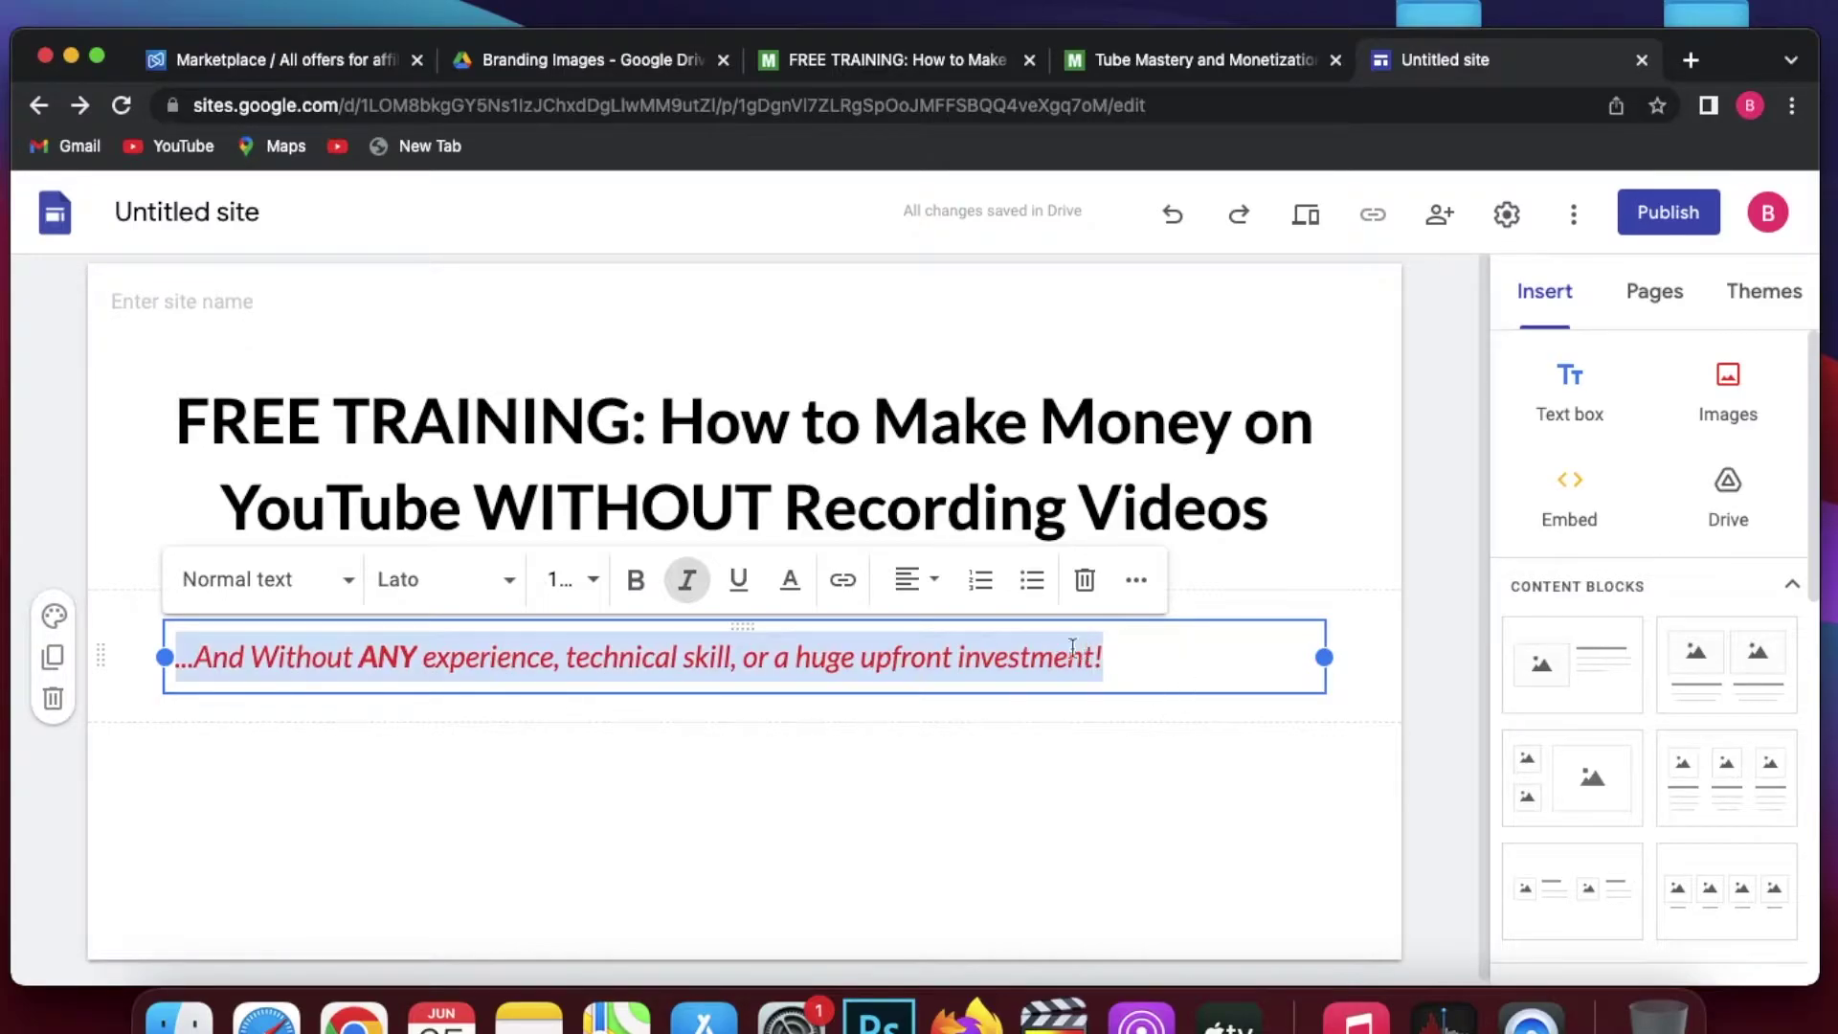
left_click(927, 582)
left_click(911, 655)
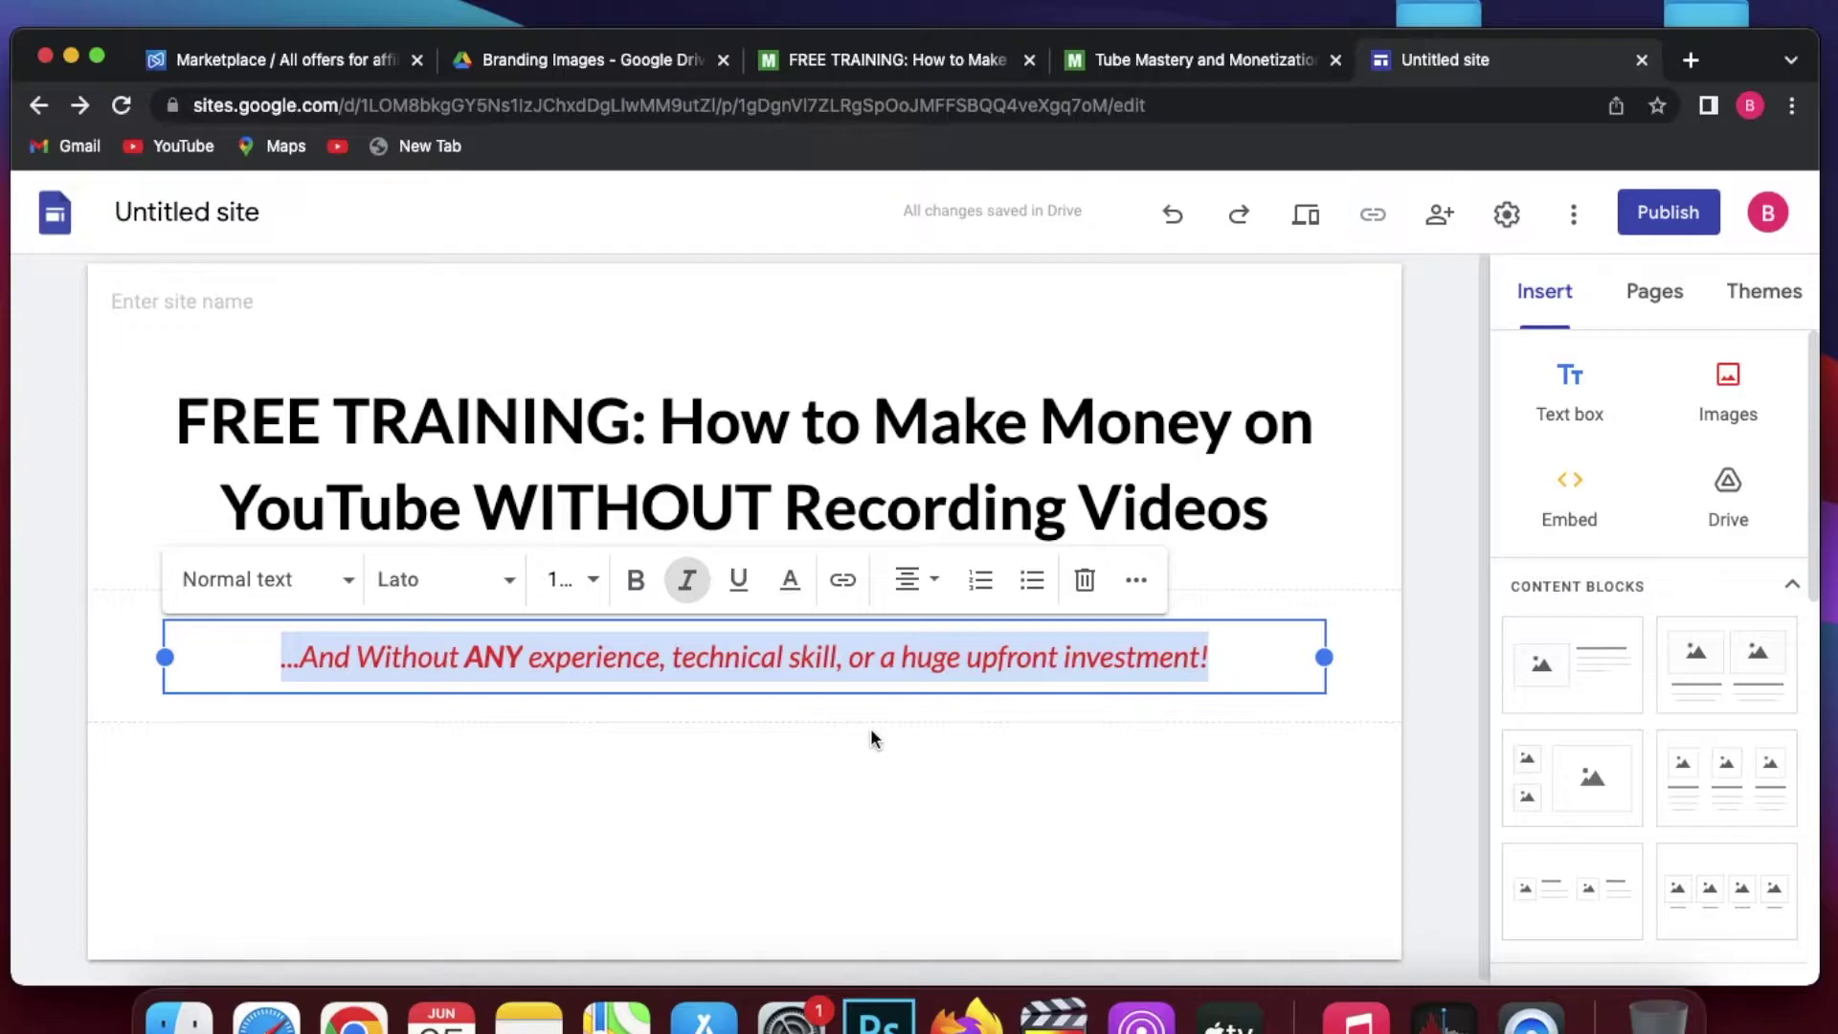
left_click_drag(772, 618, 785, 558)
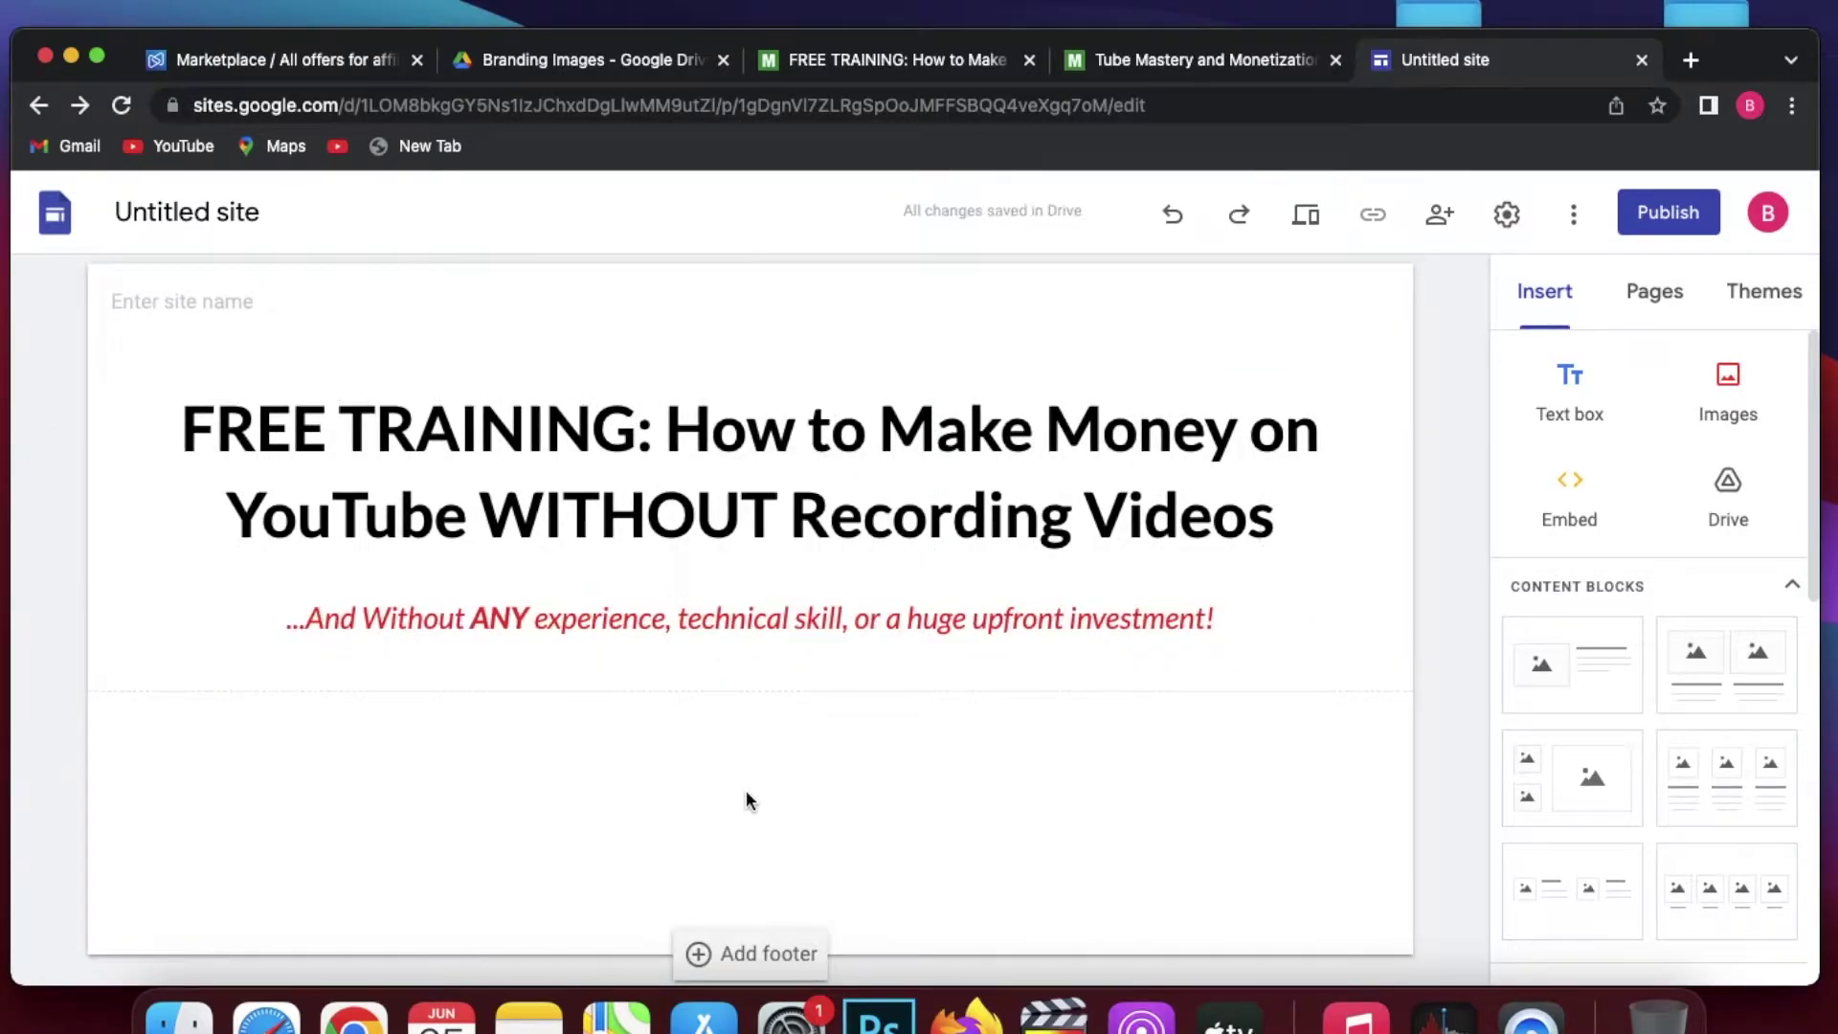
key("super+3")
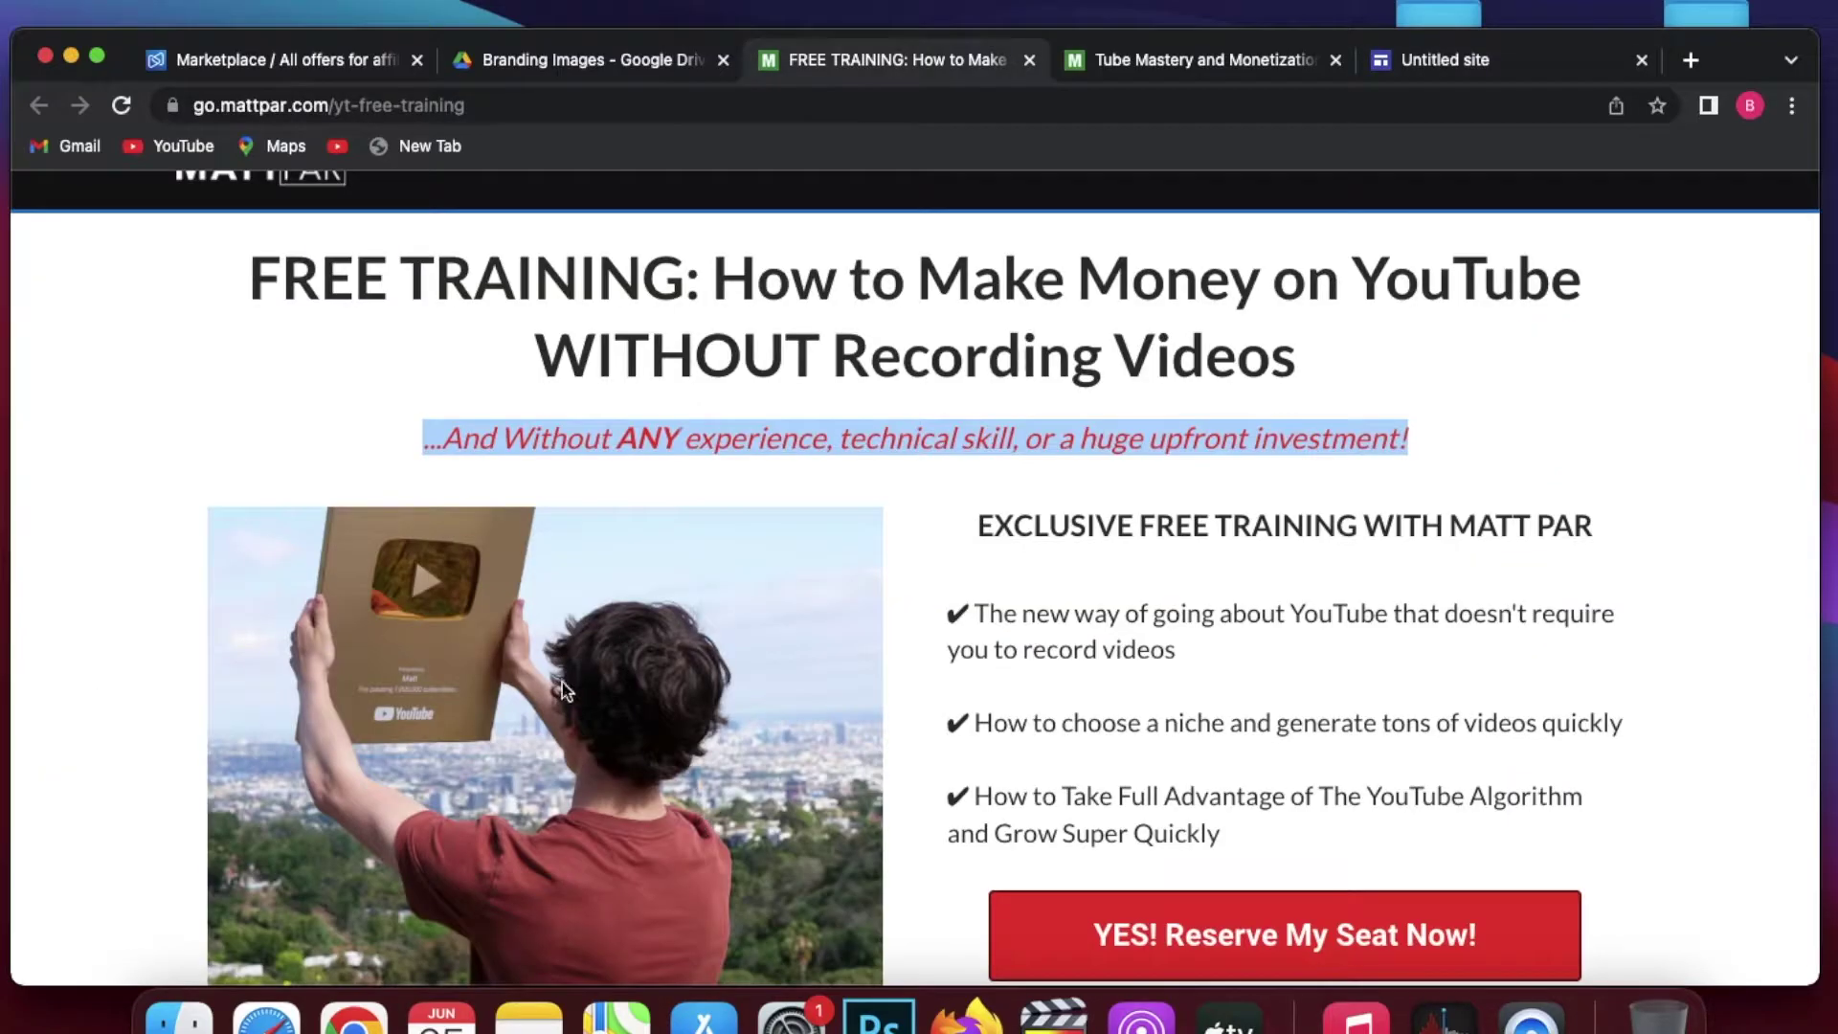
scroll(565, 689, "down", 3)
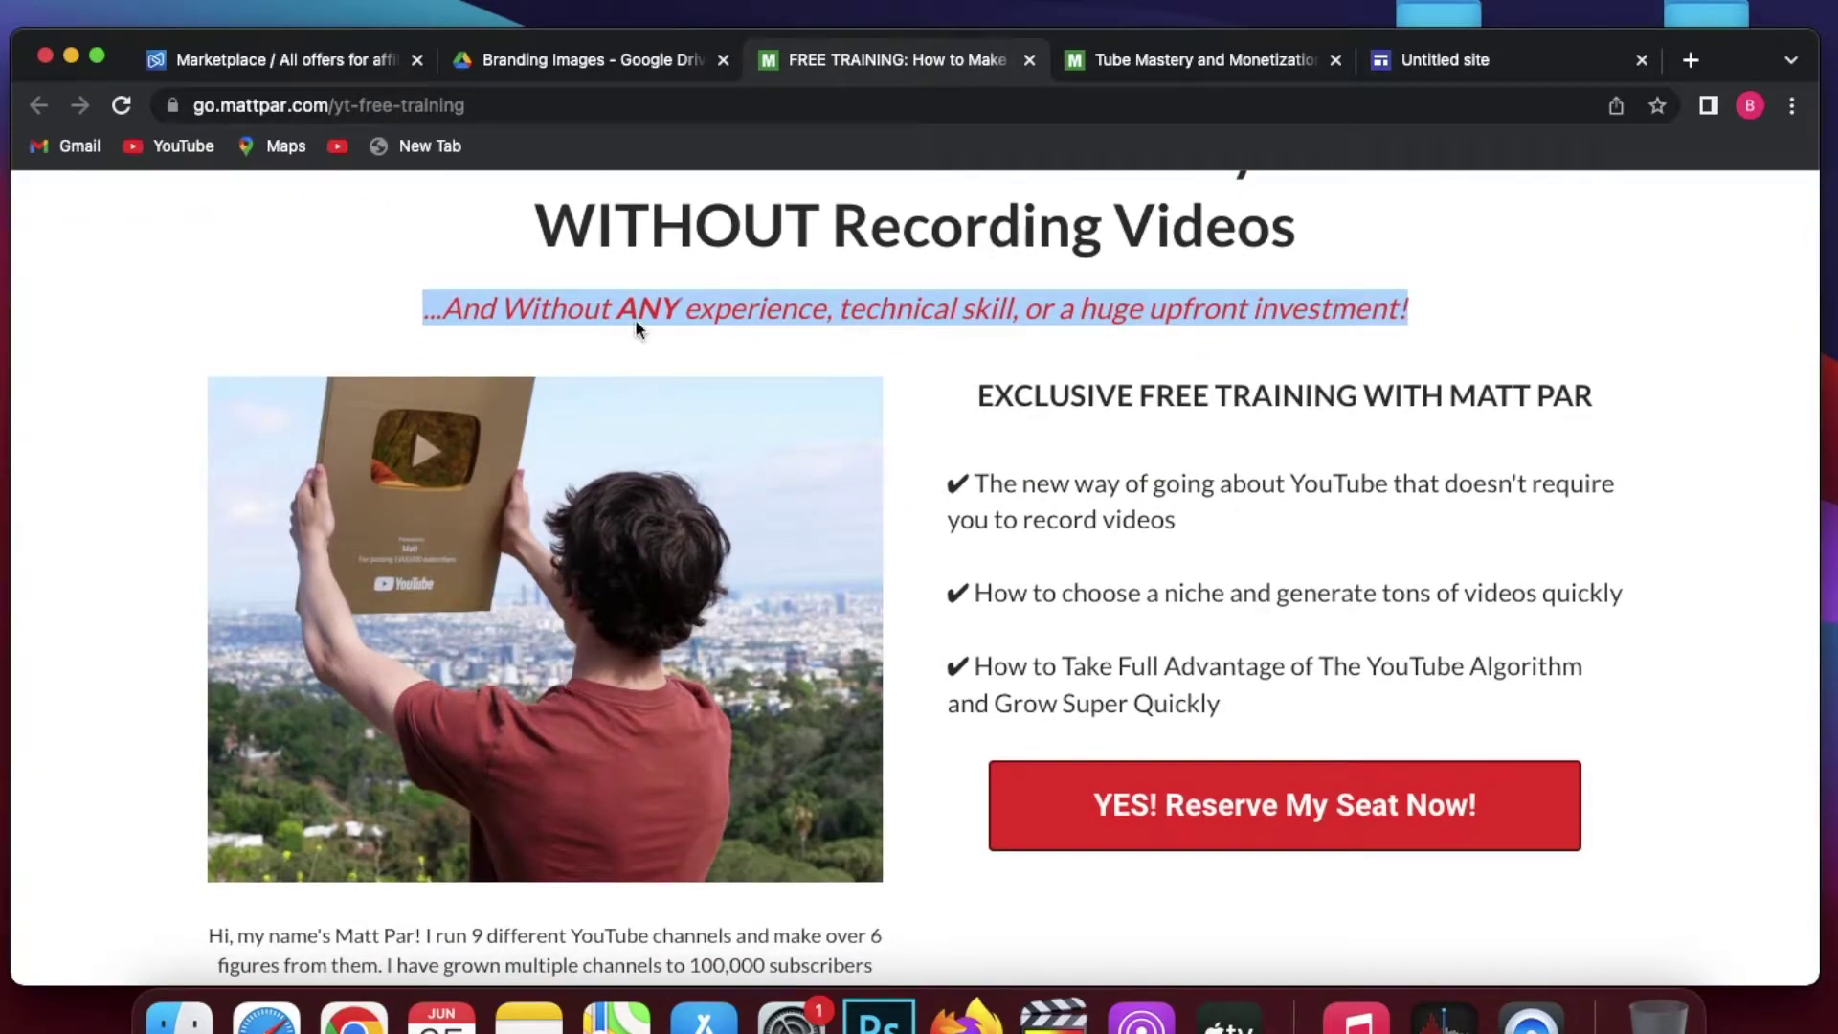
- Download Matt-Par-1.jpg from the Branding Images Drive folder via More actions
left_click(632, 69)
scroll(1224, 558, "down", 5)
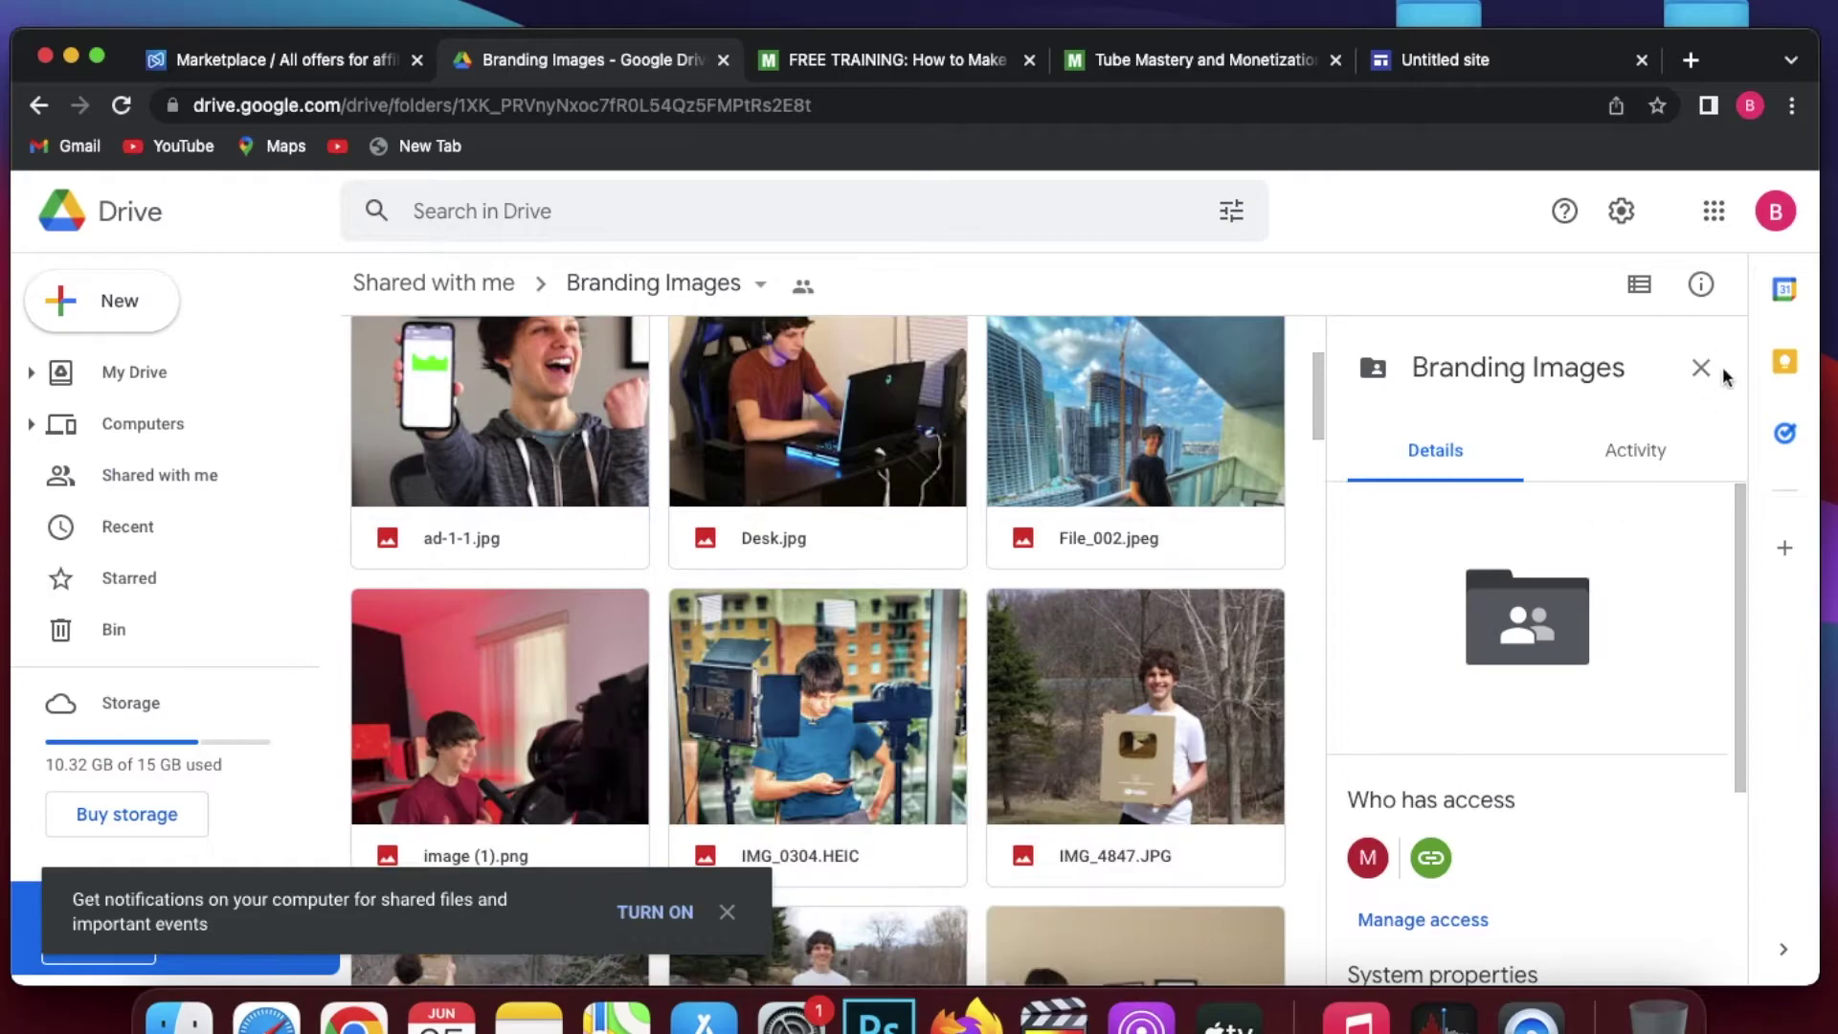
scroll(1224, 558, "down", 5)
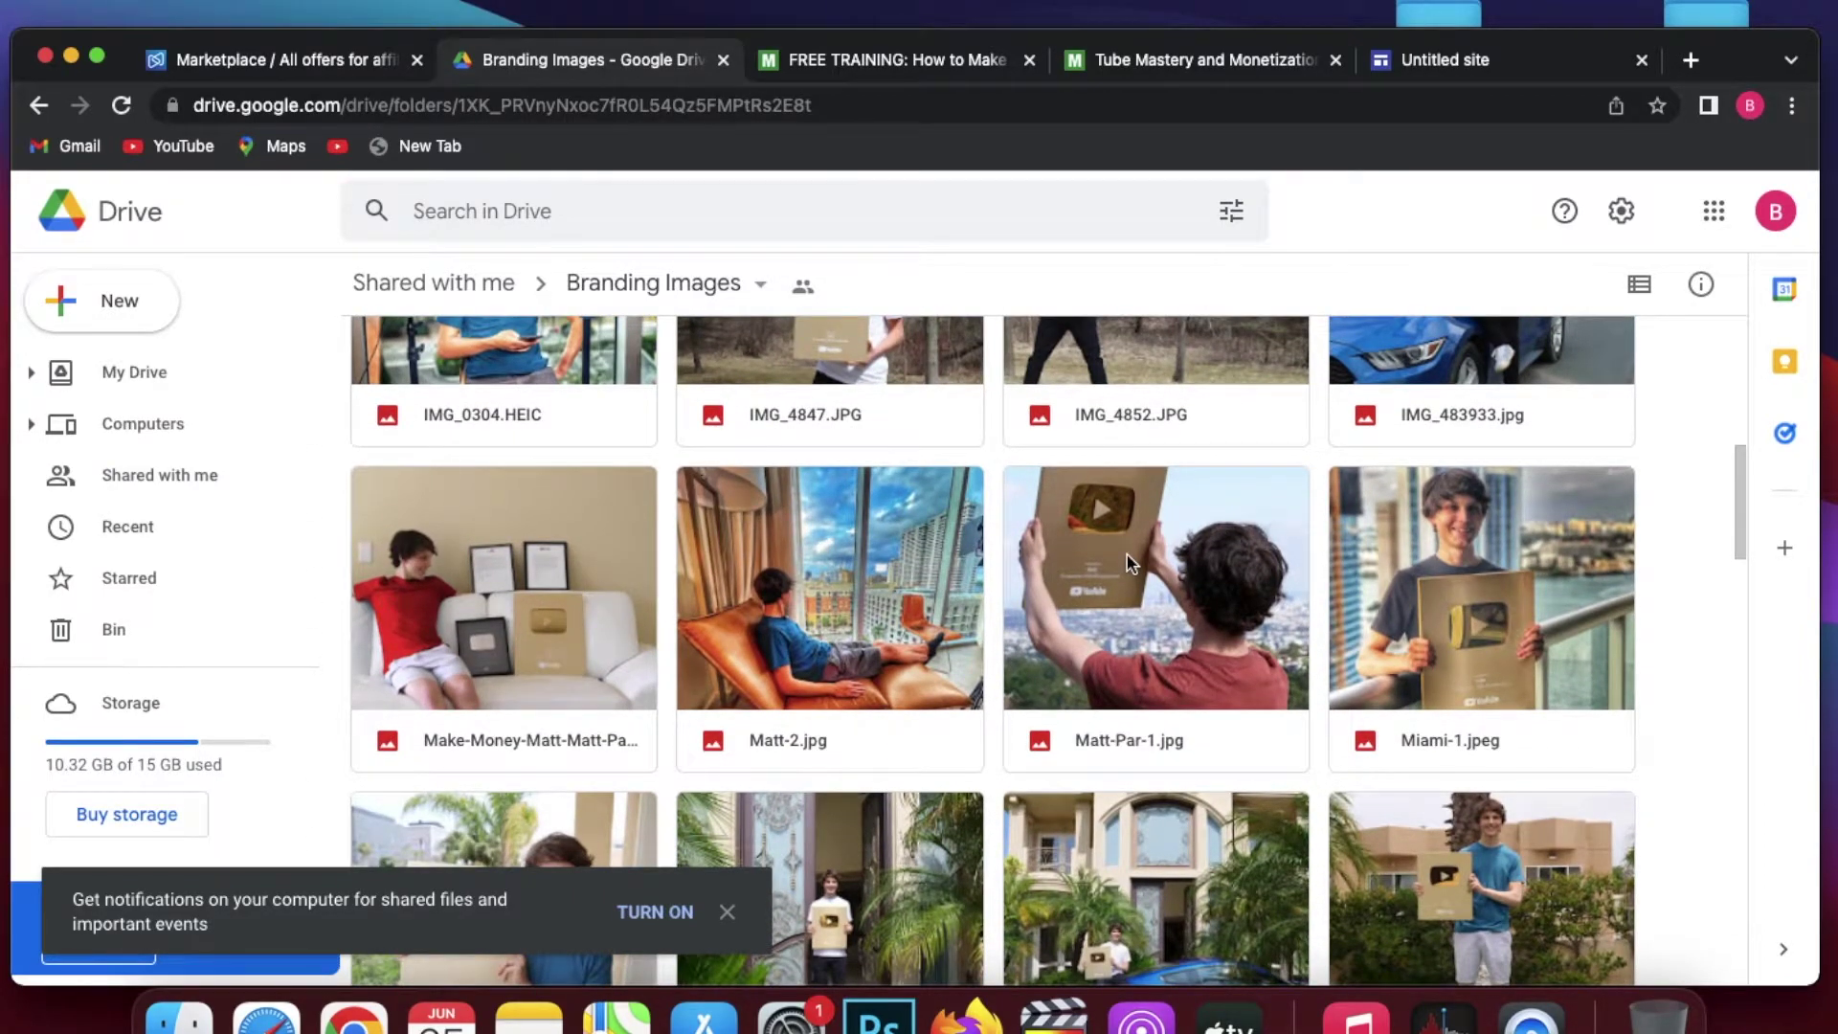
left_click(1127, 563)
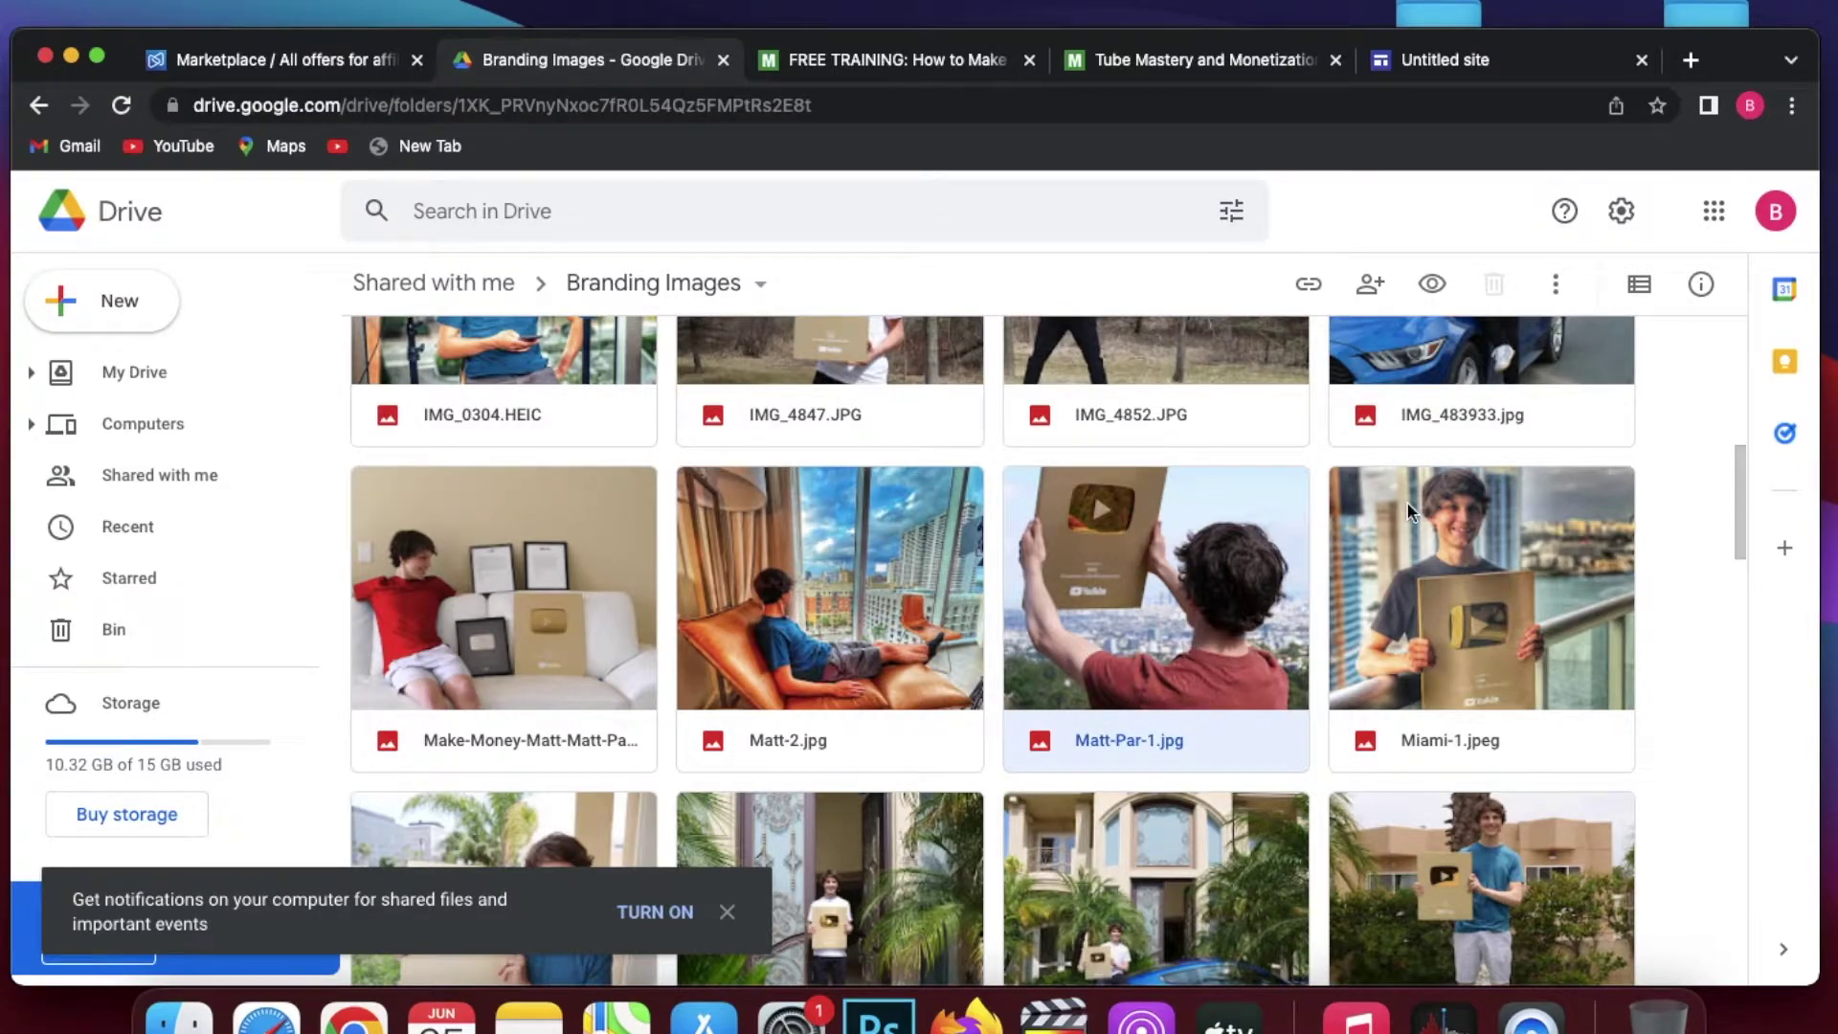
left_click(1557, 285)
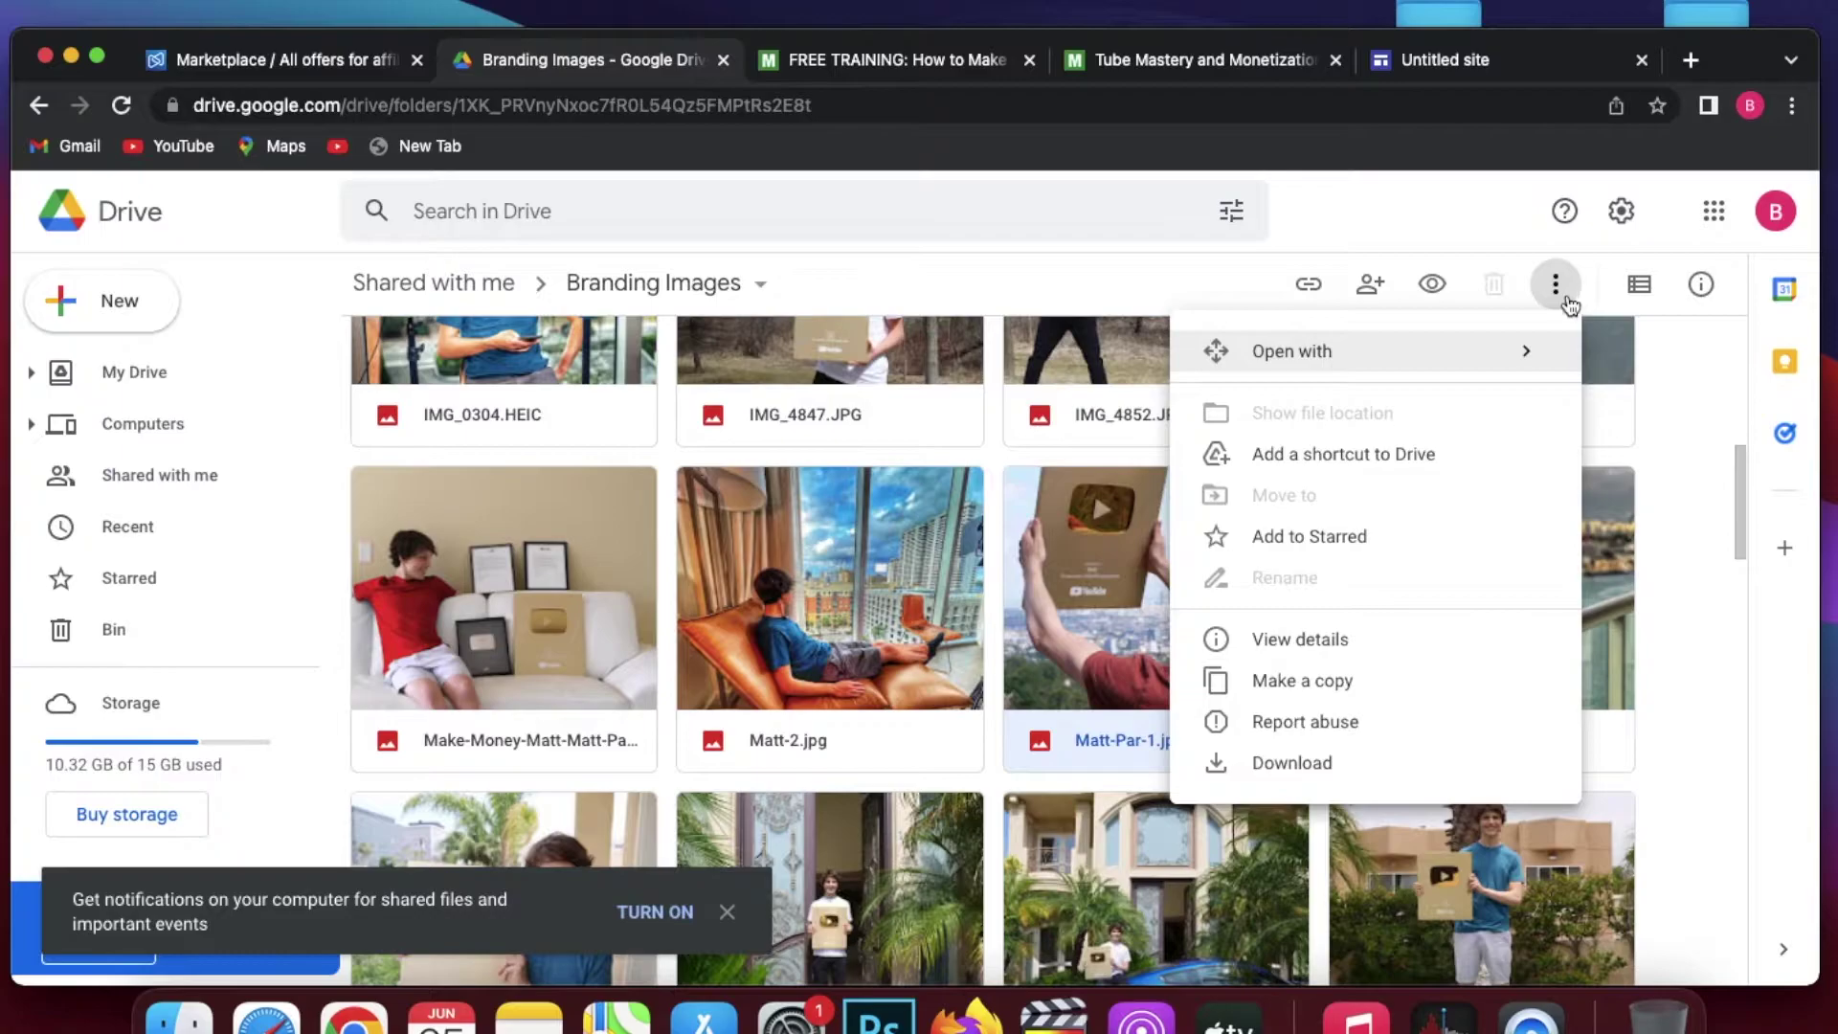
left_click(1292, 763)
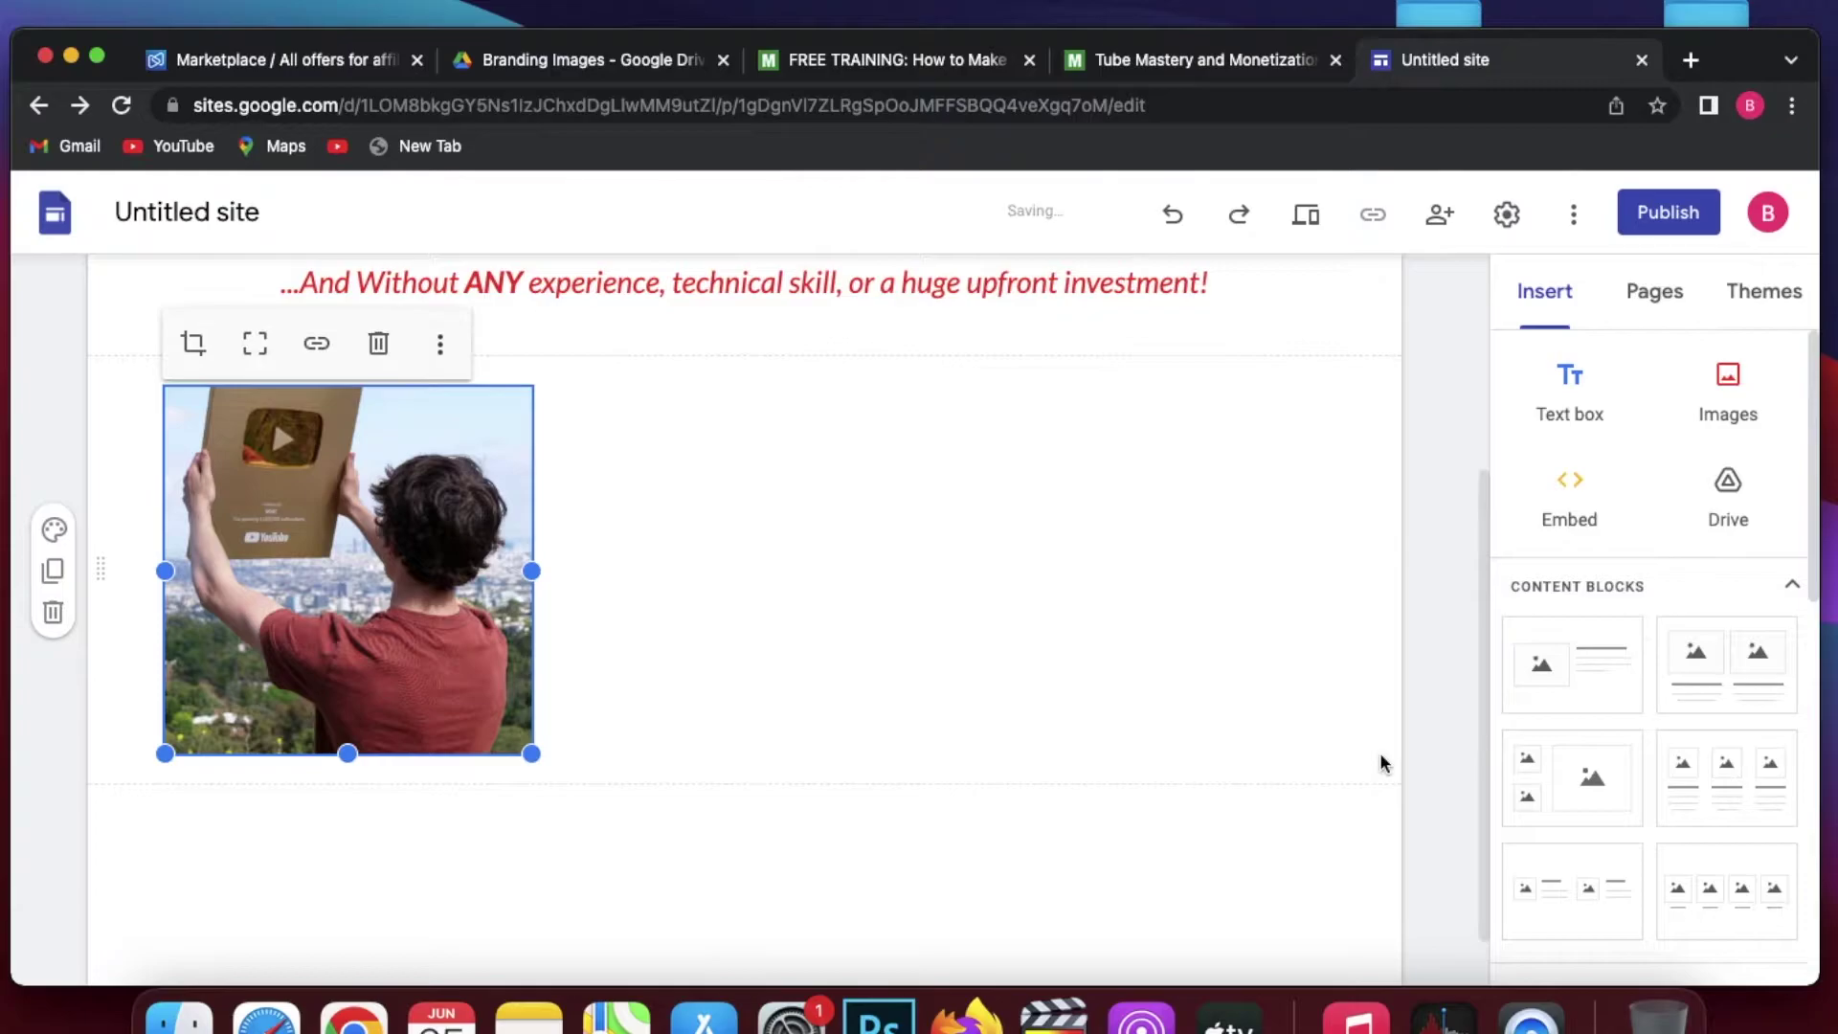
- Select the What You'll Be Learning heading on the free training page
left_click(1040, 627)
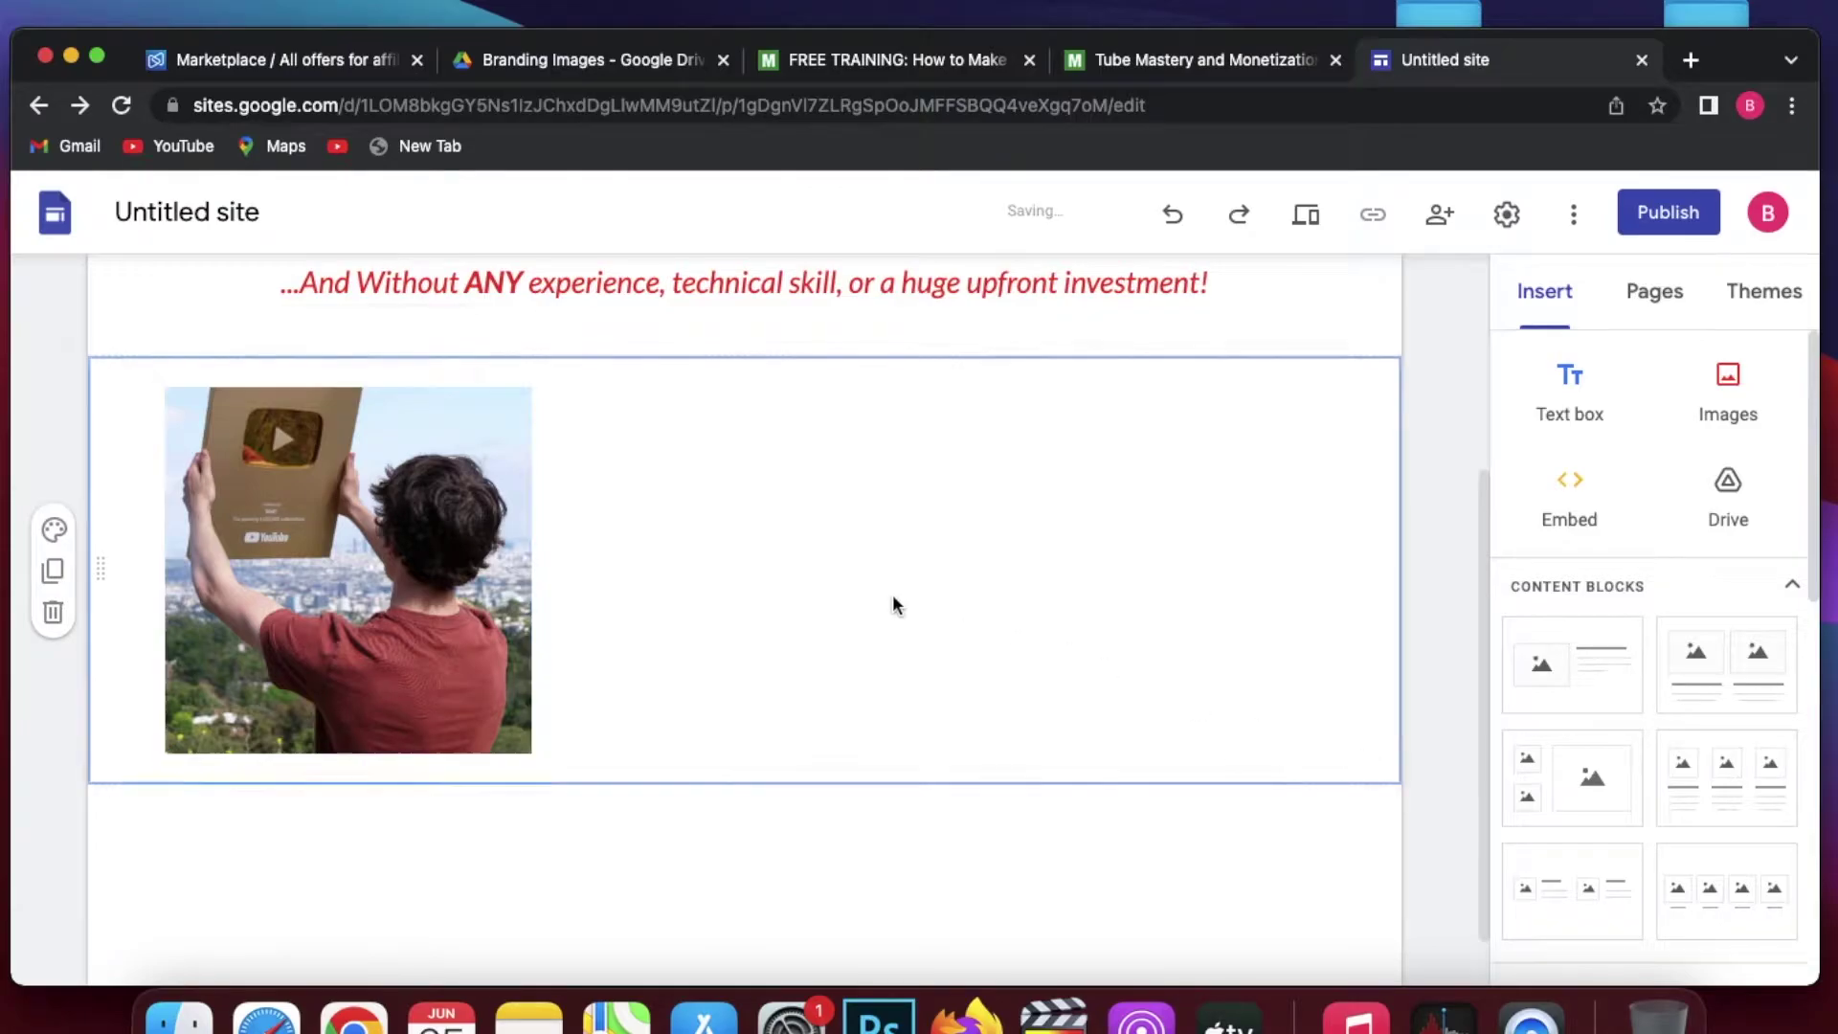
scroll(895, 603, "up", 4)
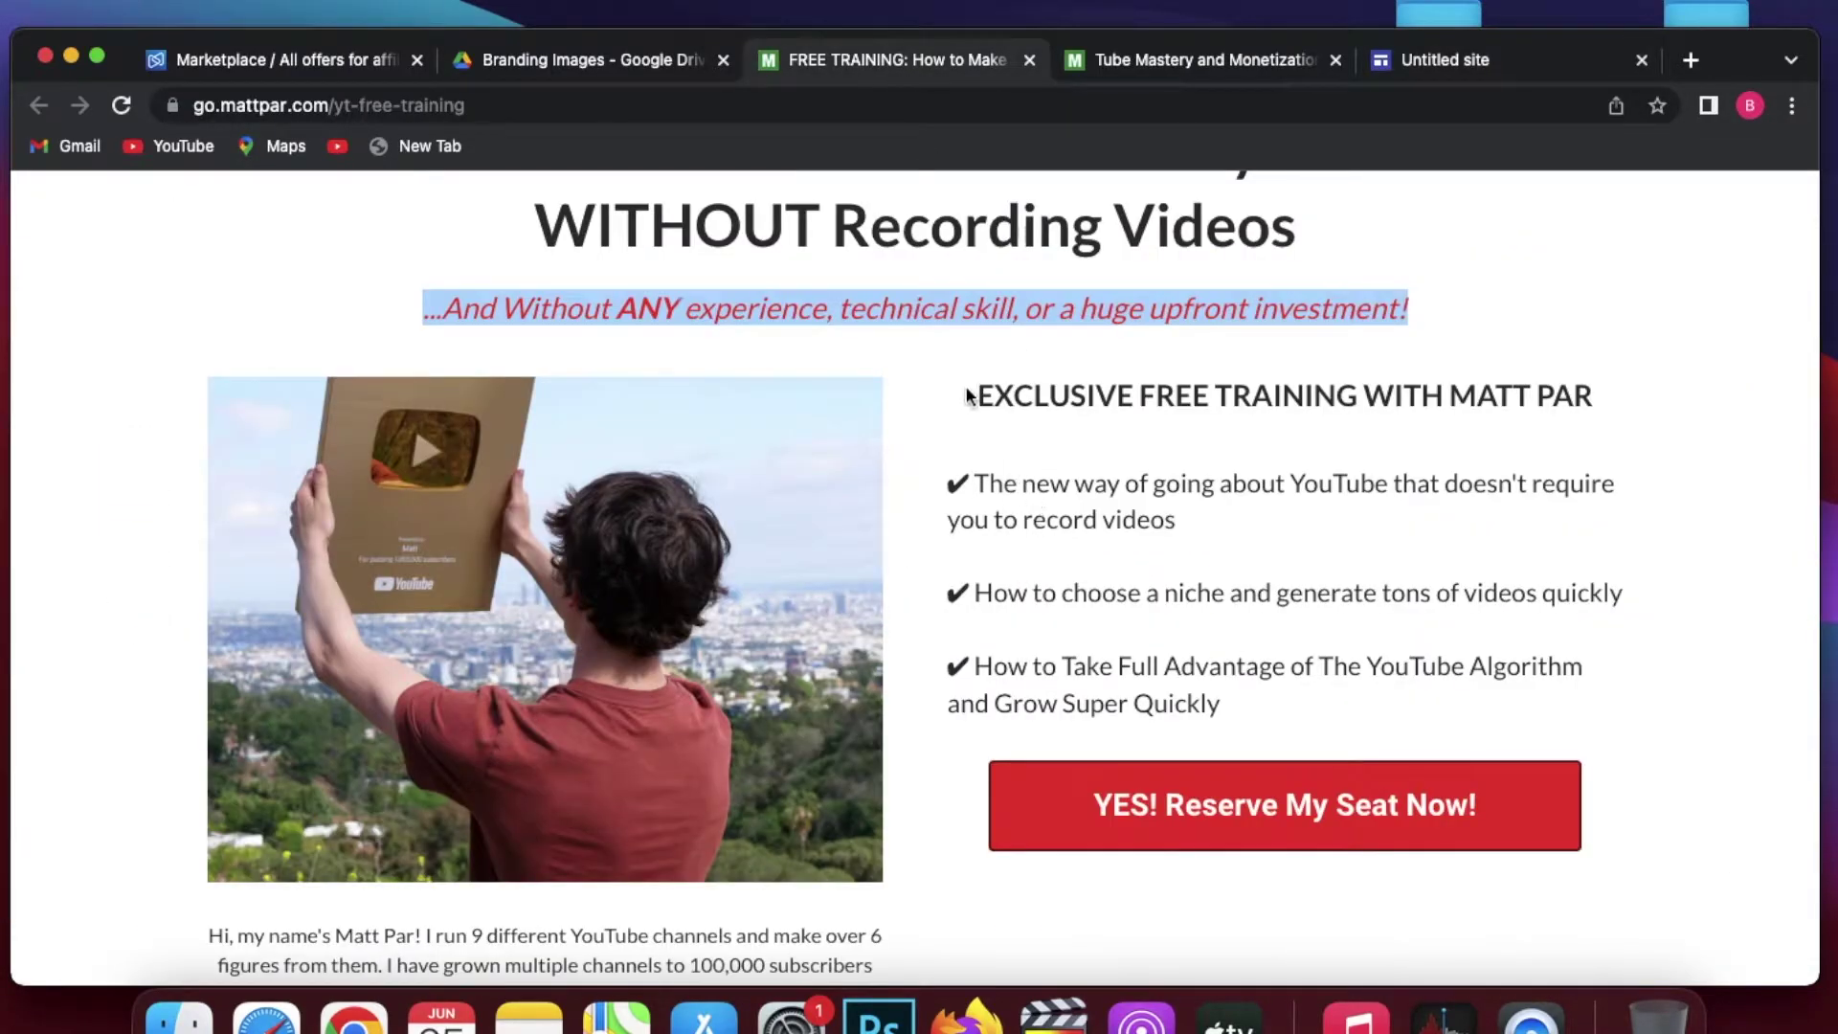
scroll(1163, 646, "down", 7)
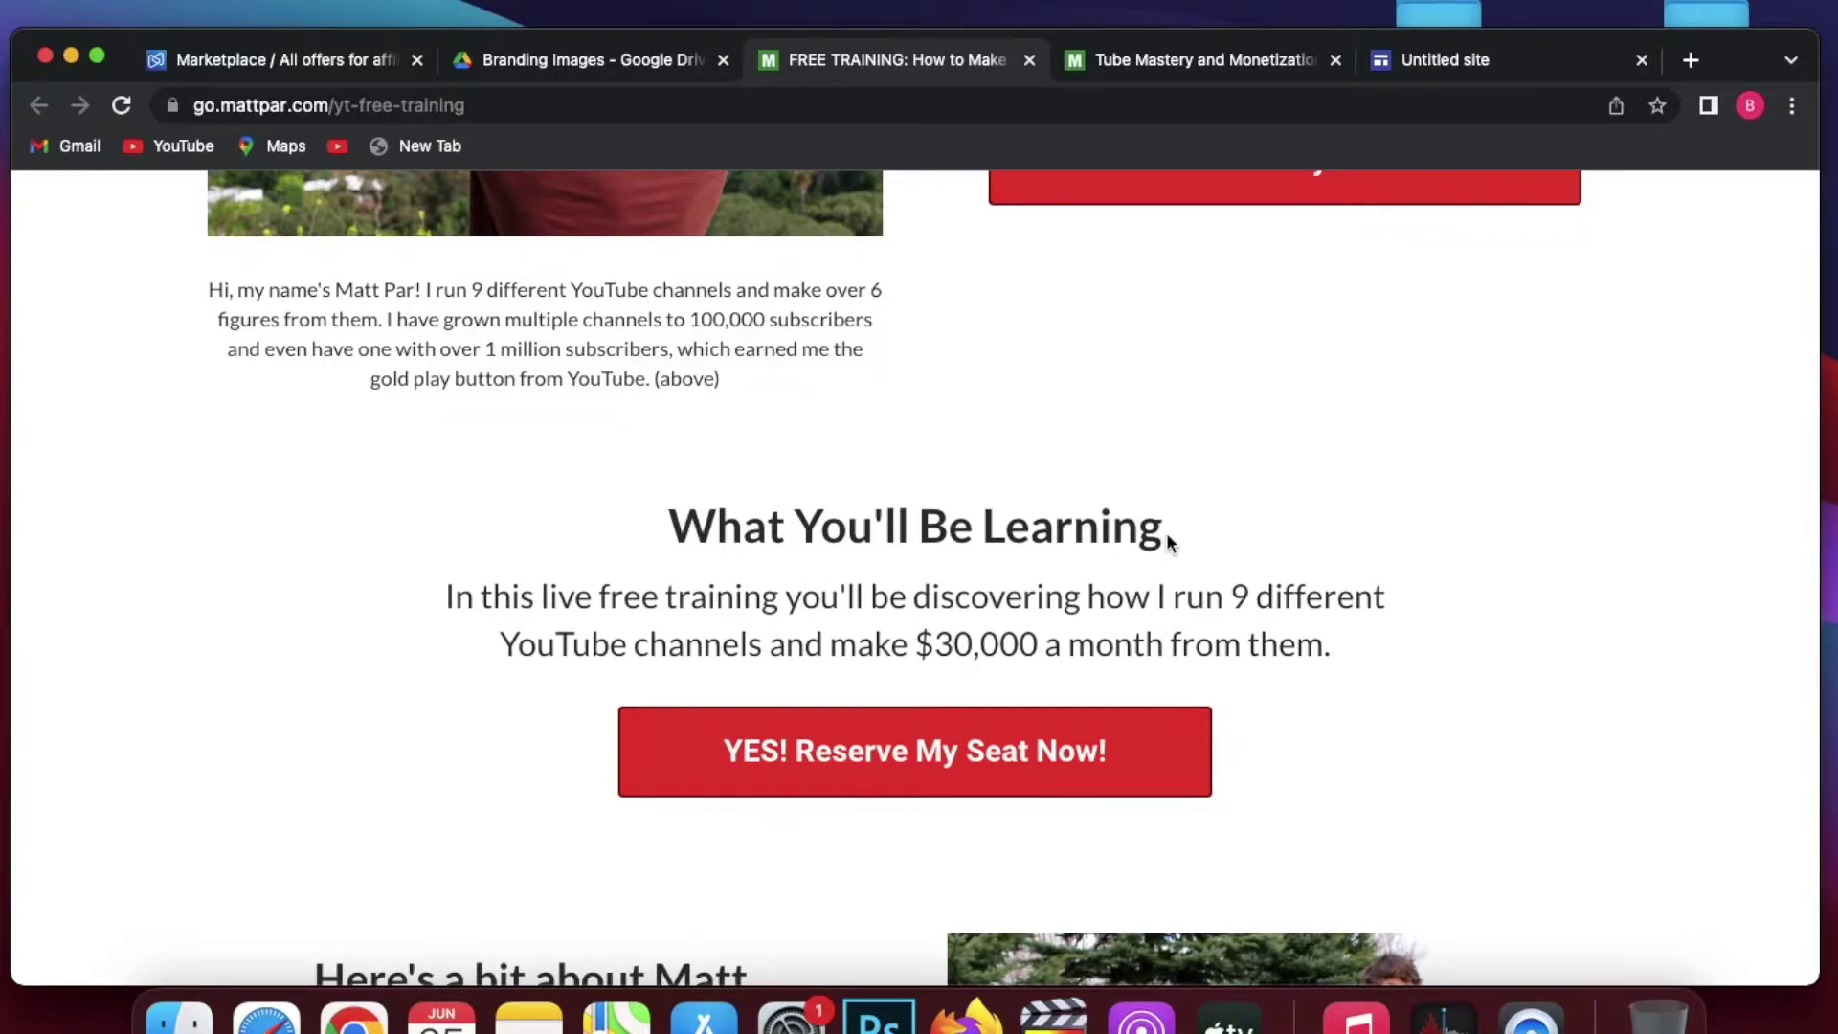
left_click_drag(1167, 542, 644, 538)
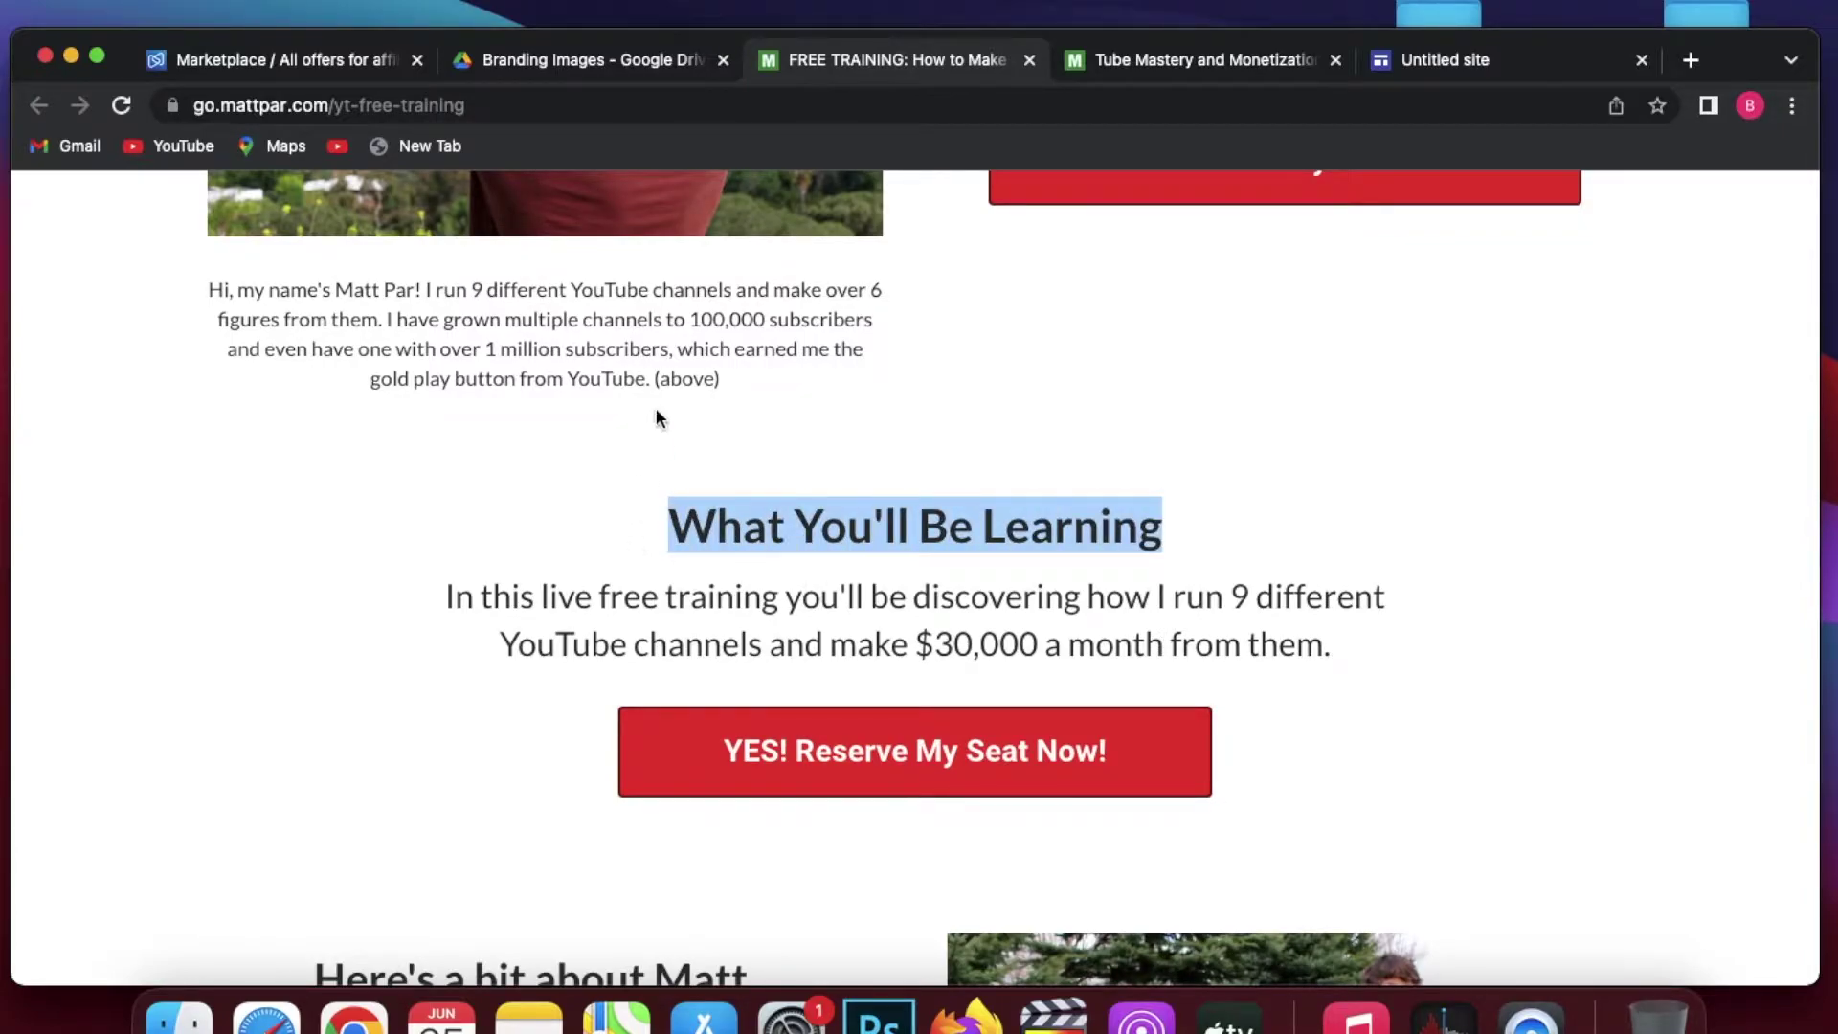
left_click(1459, 62)
scroll(1123, 763, "up", 1)
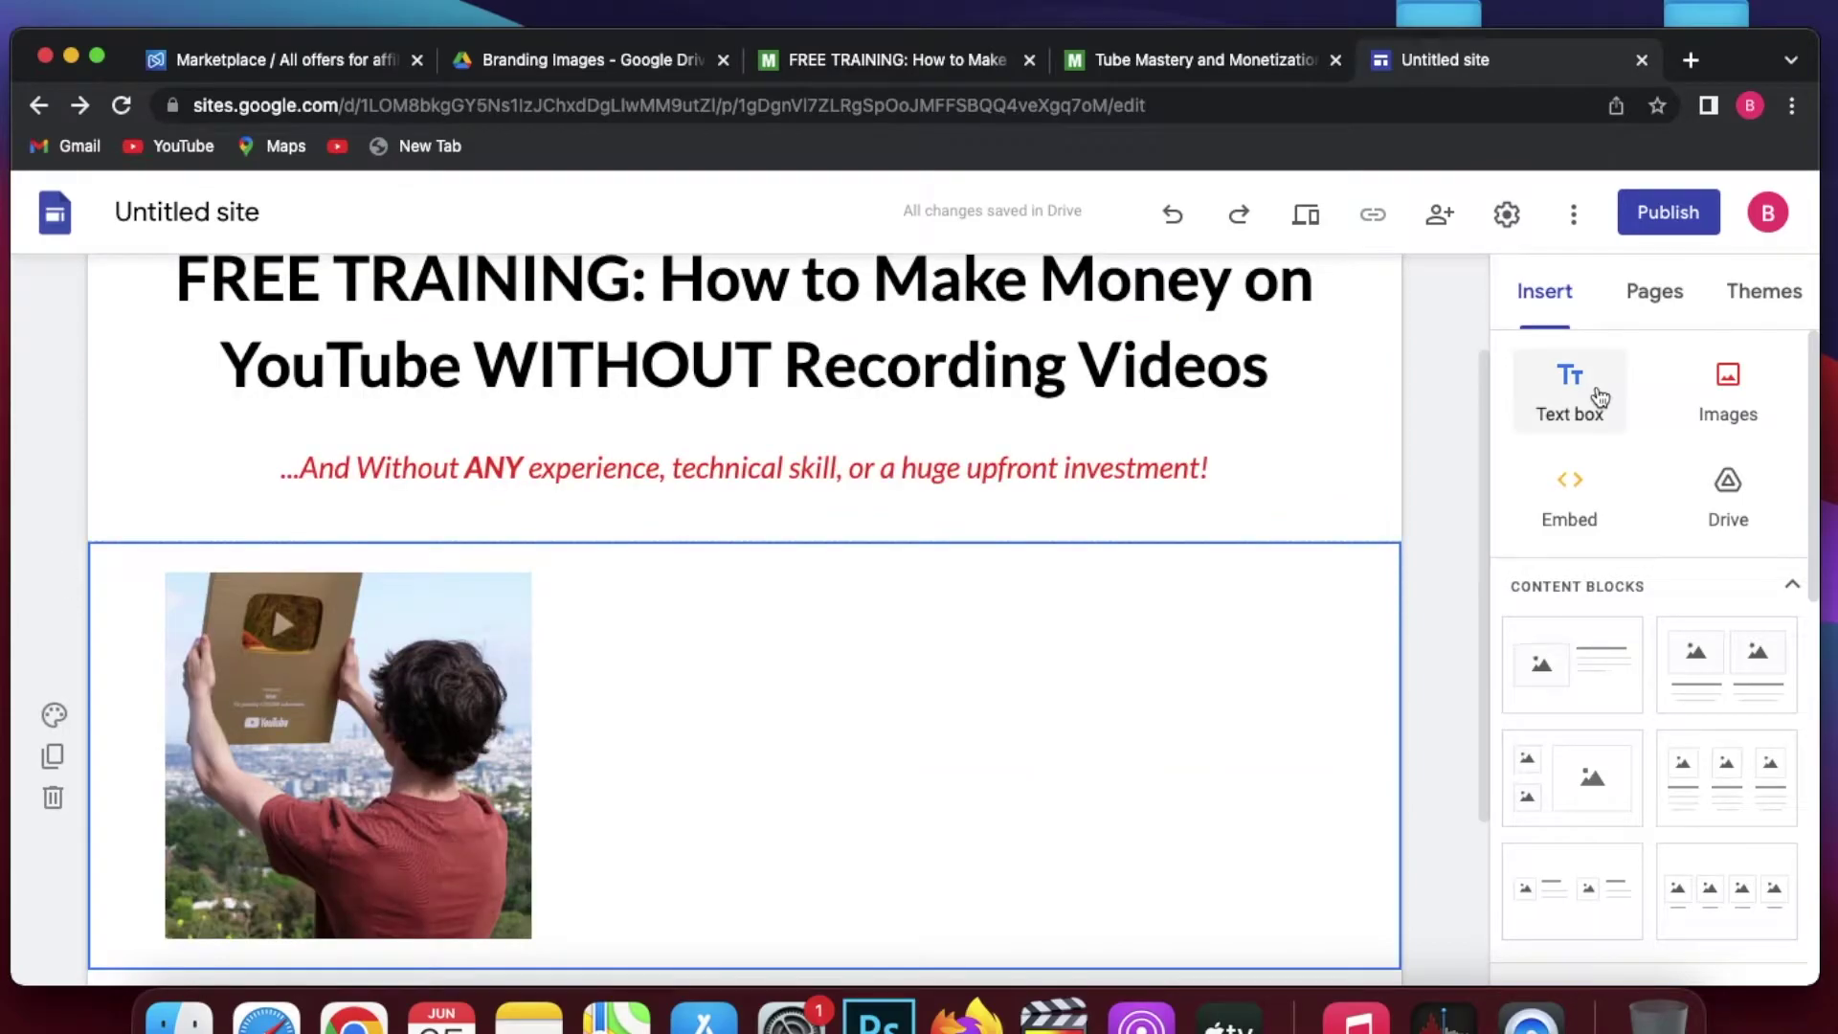
- Add a text box beside the photo for the What You'll Be Learning heading, keeping it left-aligned
left_click(1516, 376)
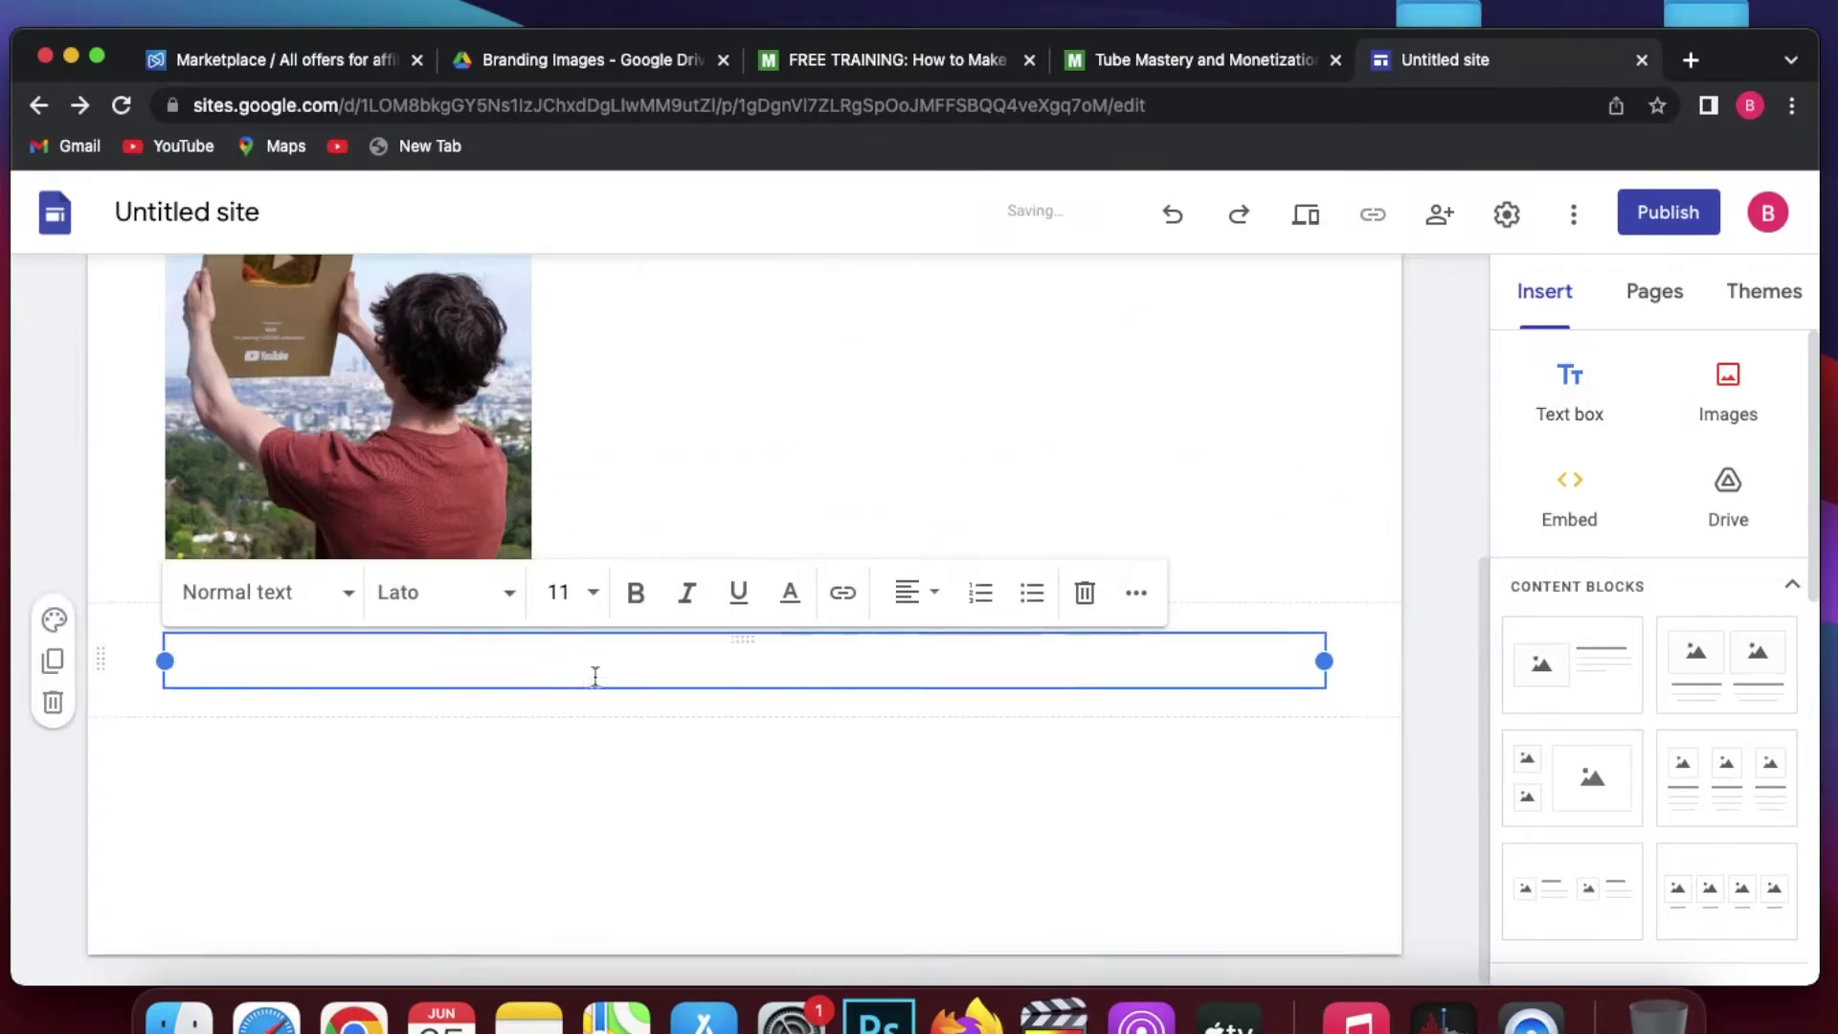
left_click_drag(594, 668, 668, 485)
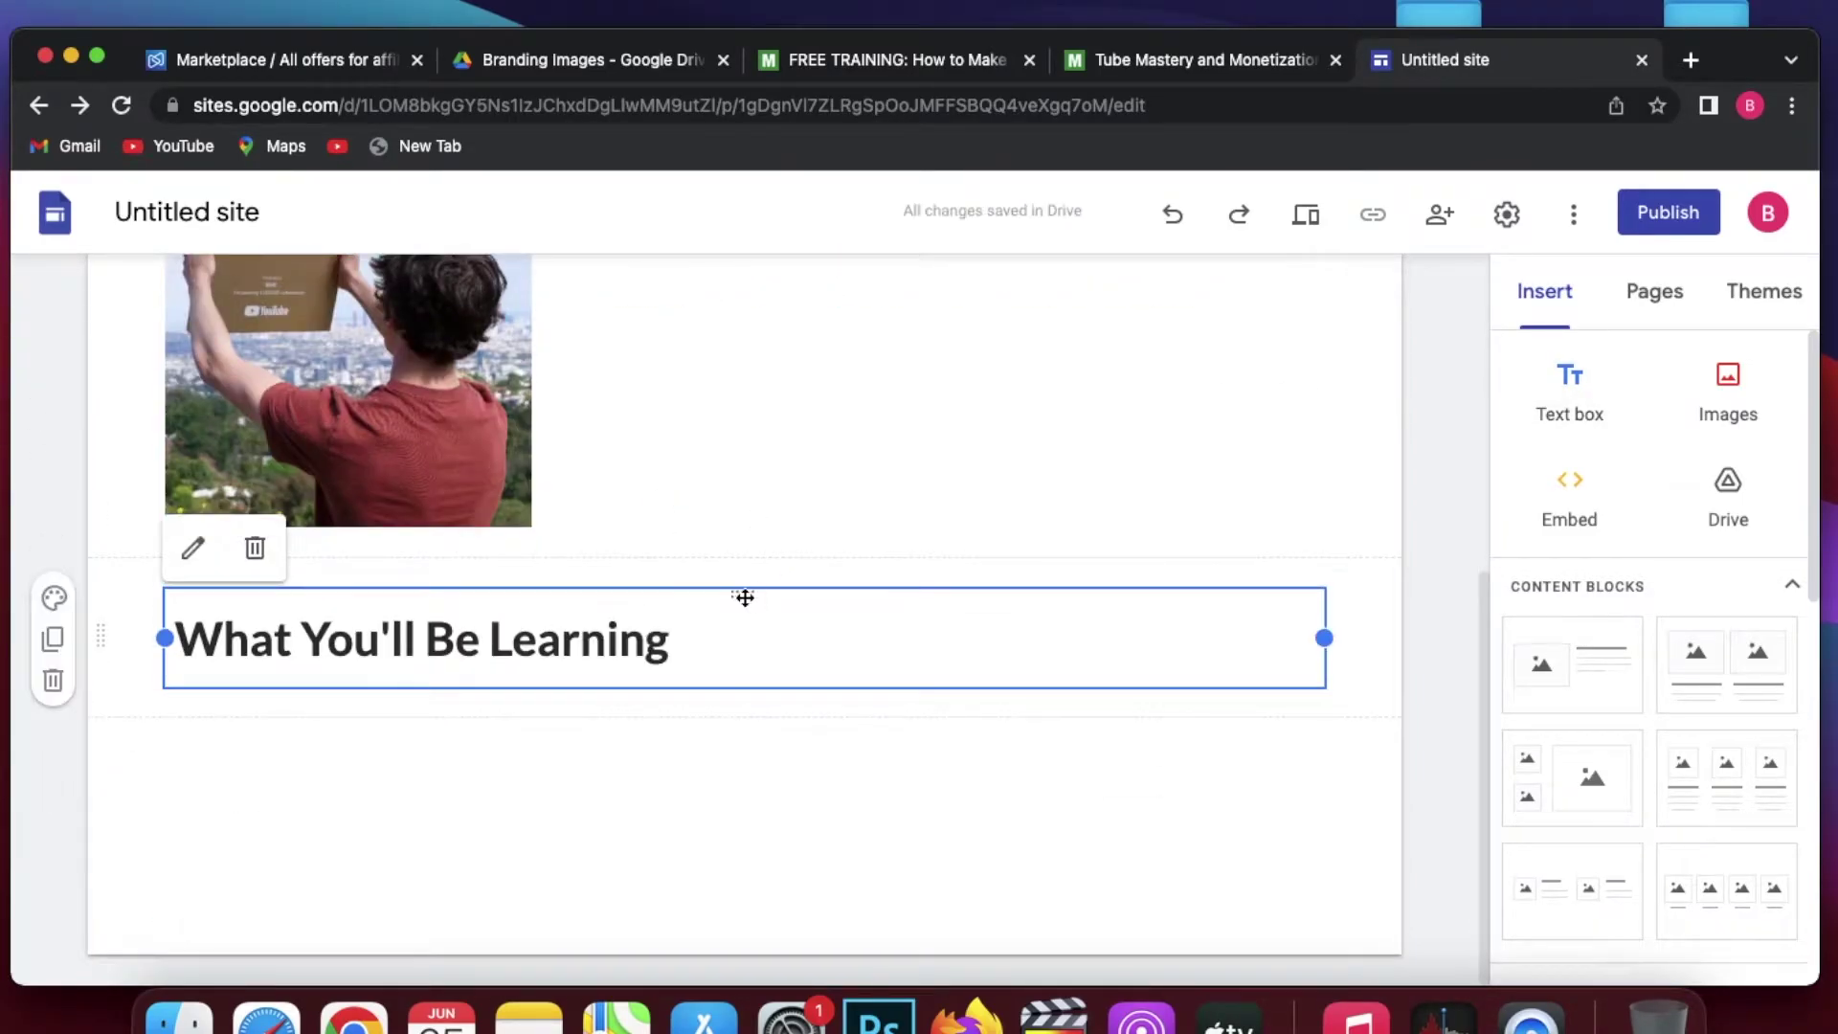
left_click_drag(743, 595, 801, 455)
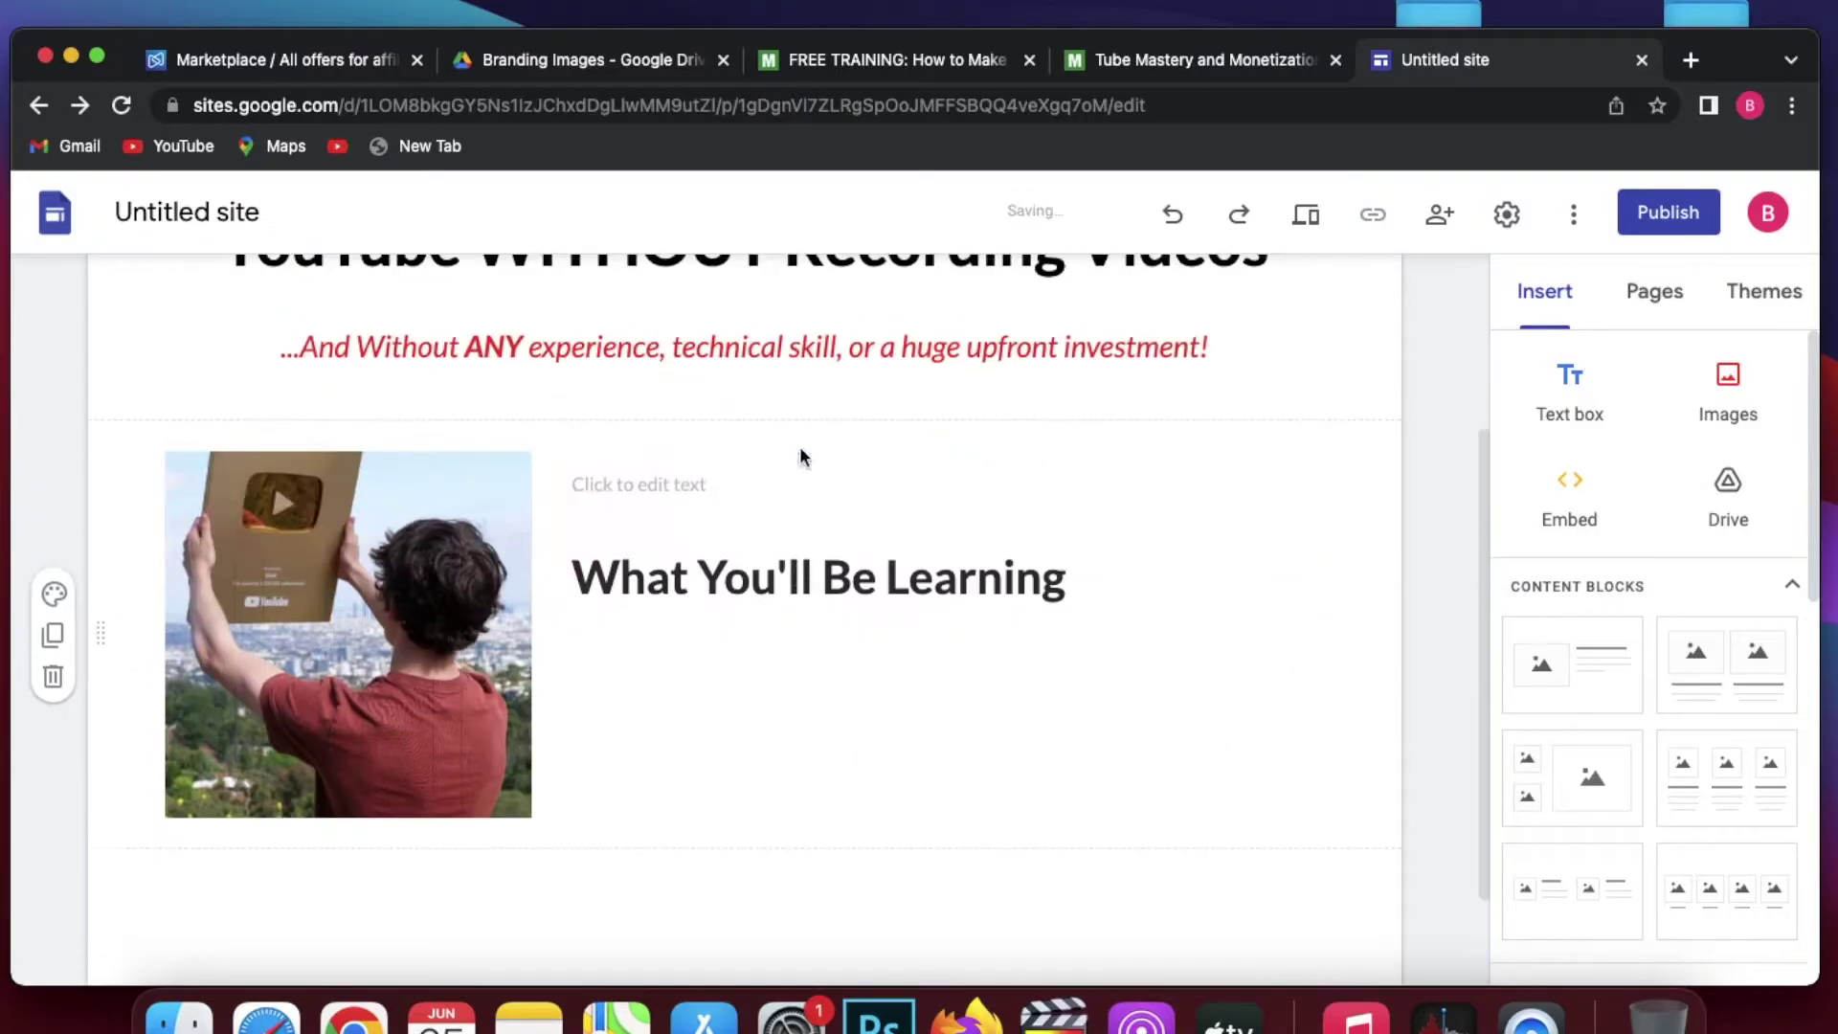
left_click(1116, 591)
left_click(1226, 477)
left_click(1216, 550)
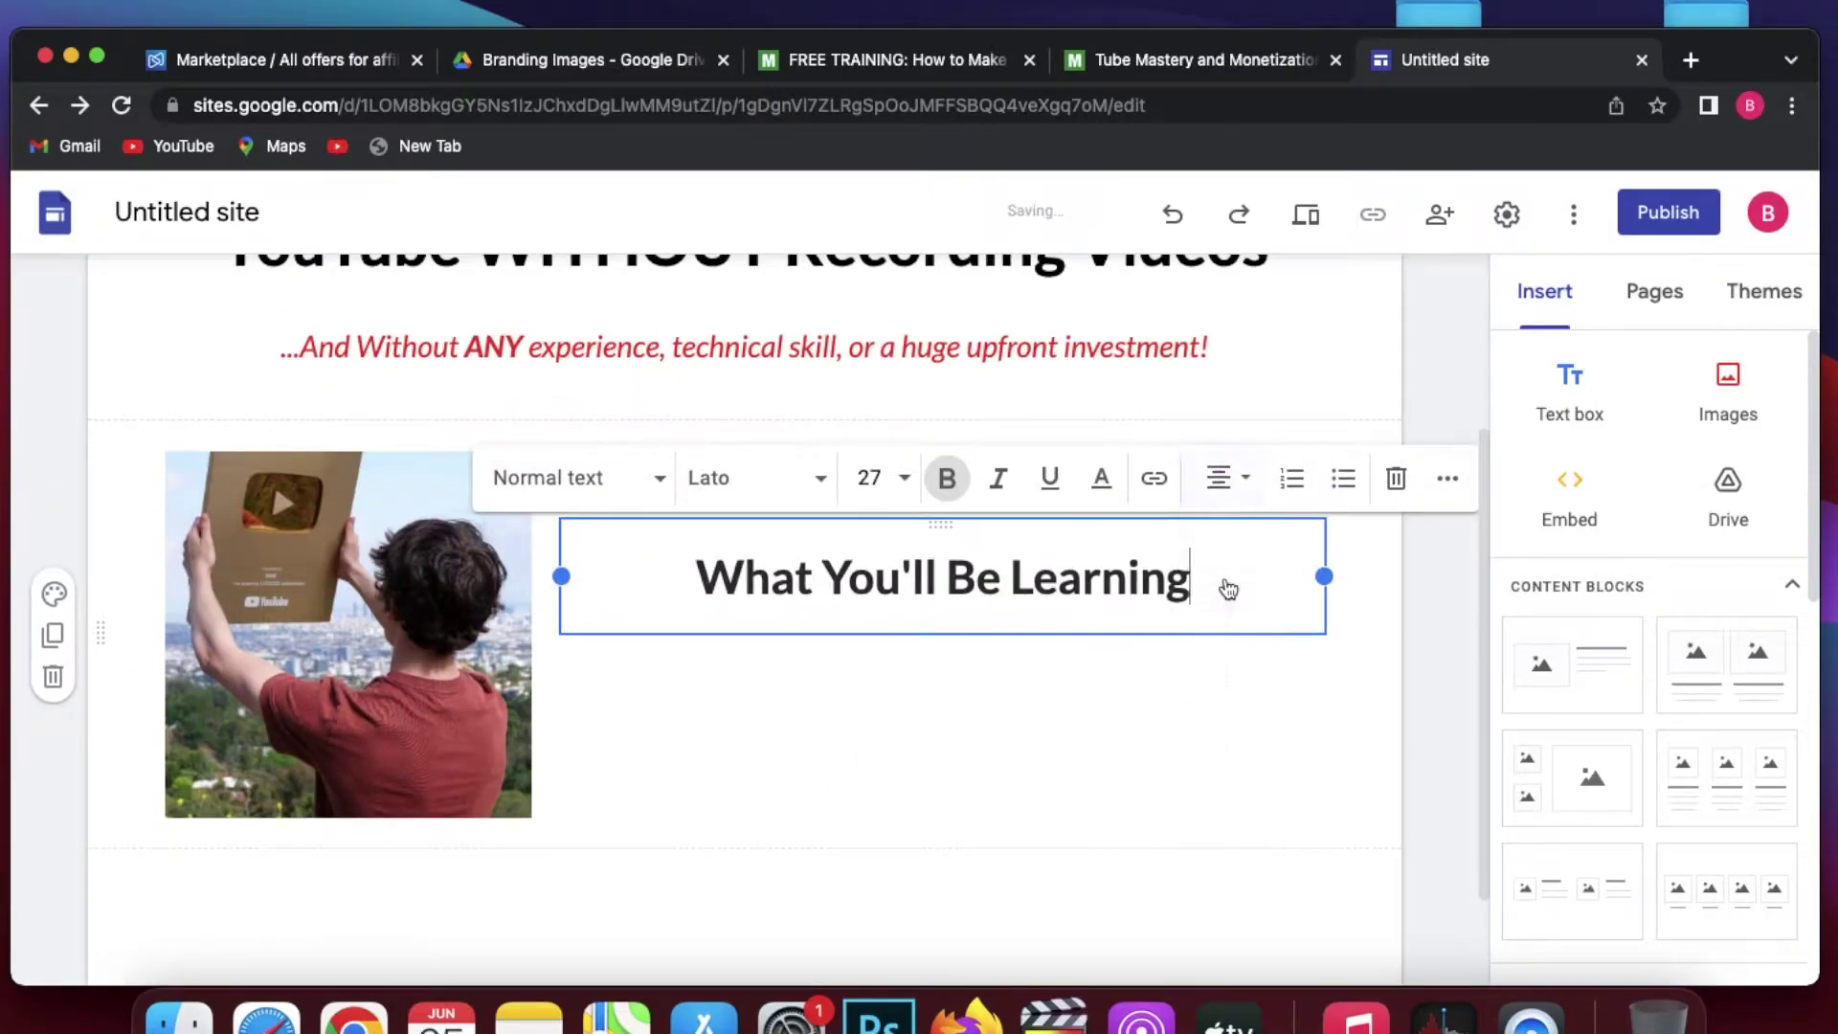
key("super+z")
left_click(1181, 754)
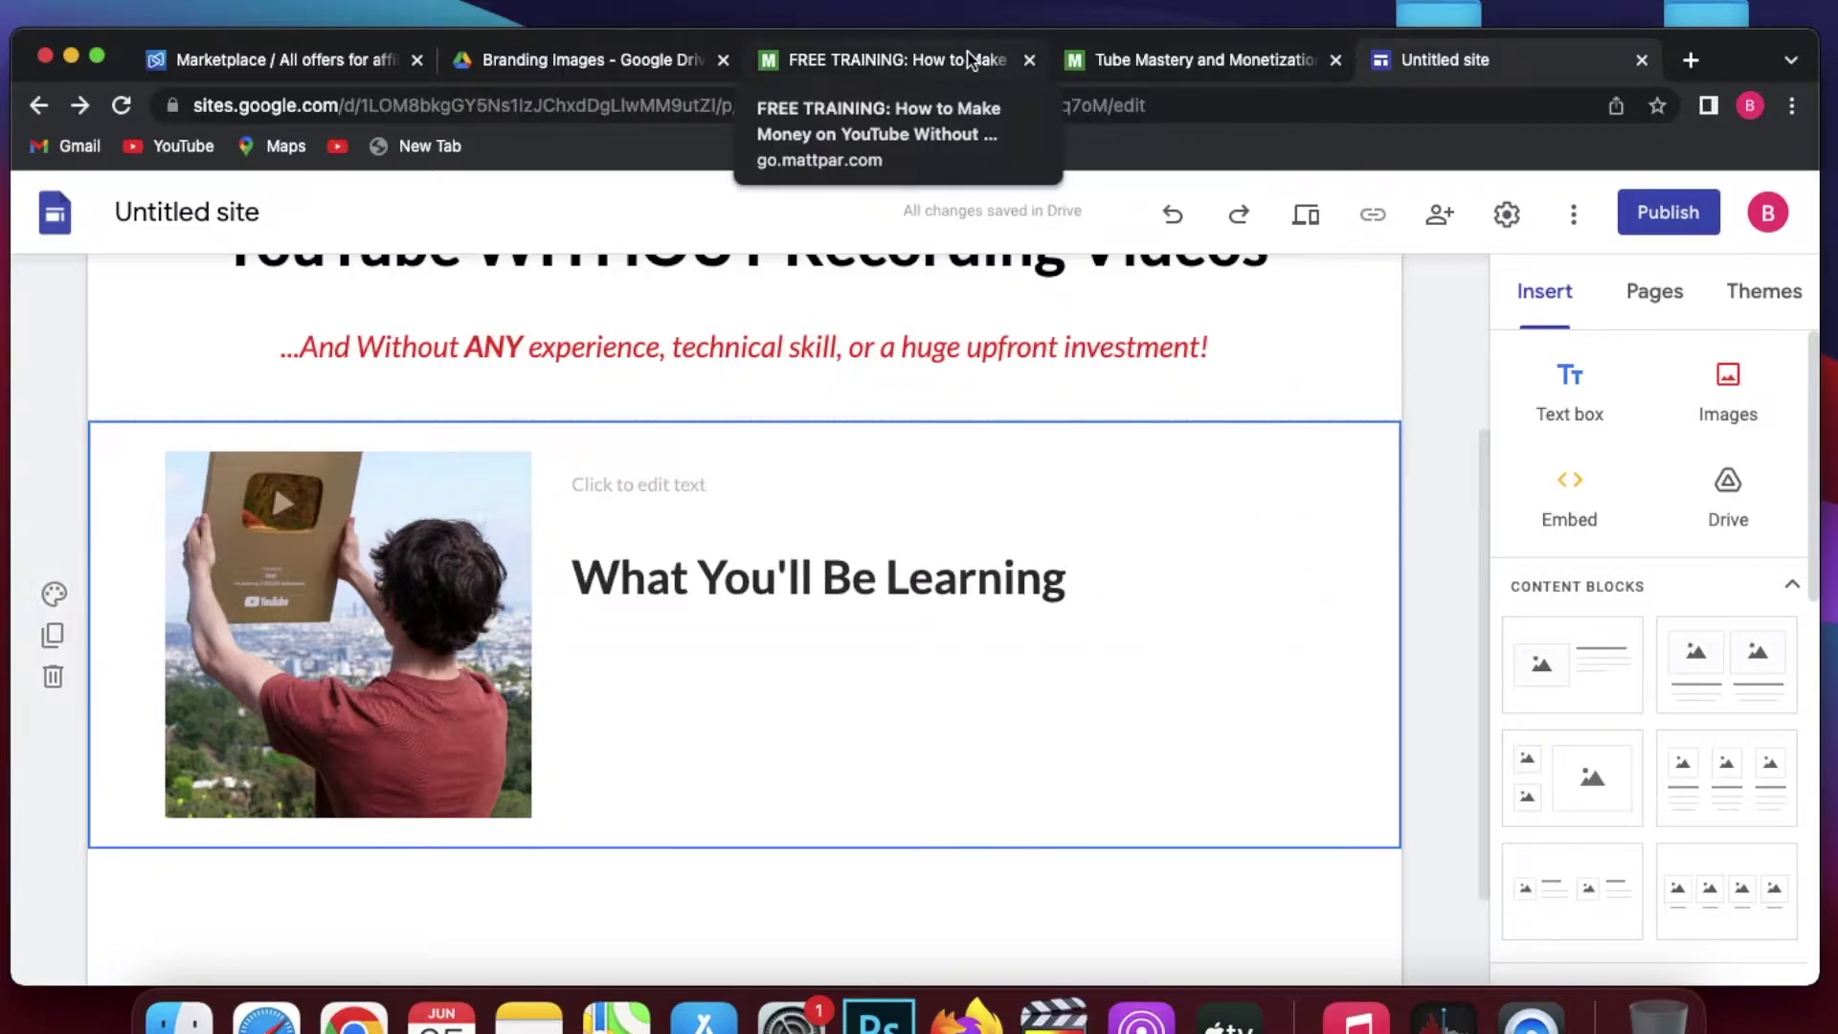
- Paste the training paragraph into the text box and narrow it to wrap onto four lines
left_click(885, 59)
triple_click(1333, 643)
key("super+c")
left_click(1445, 59)
left_click(979, 681)
key("super+v")
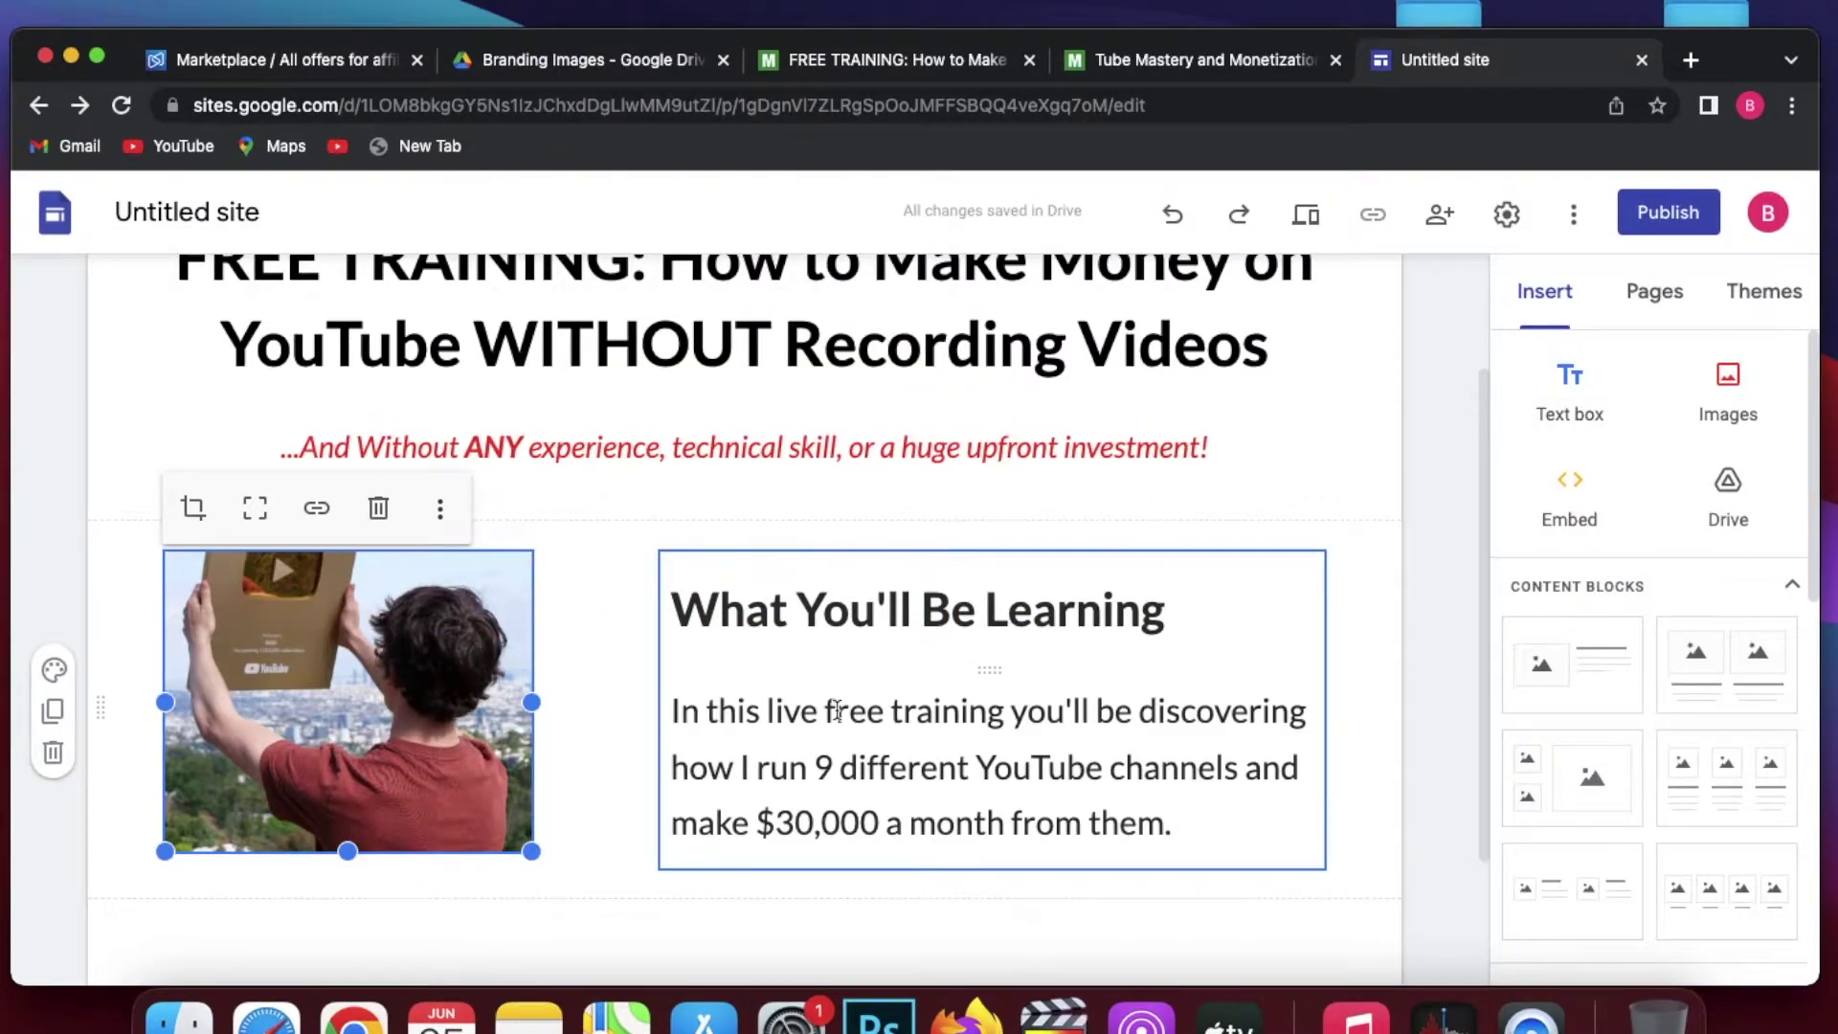
scroll(837, 710, "down", 1)
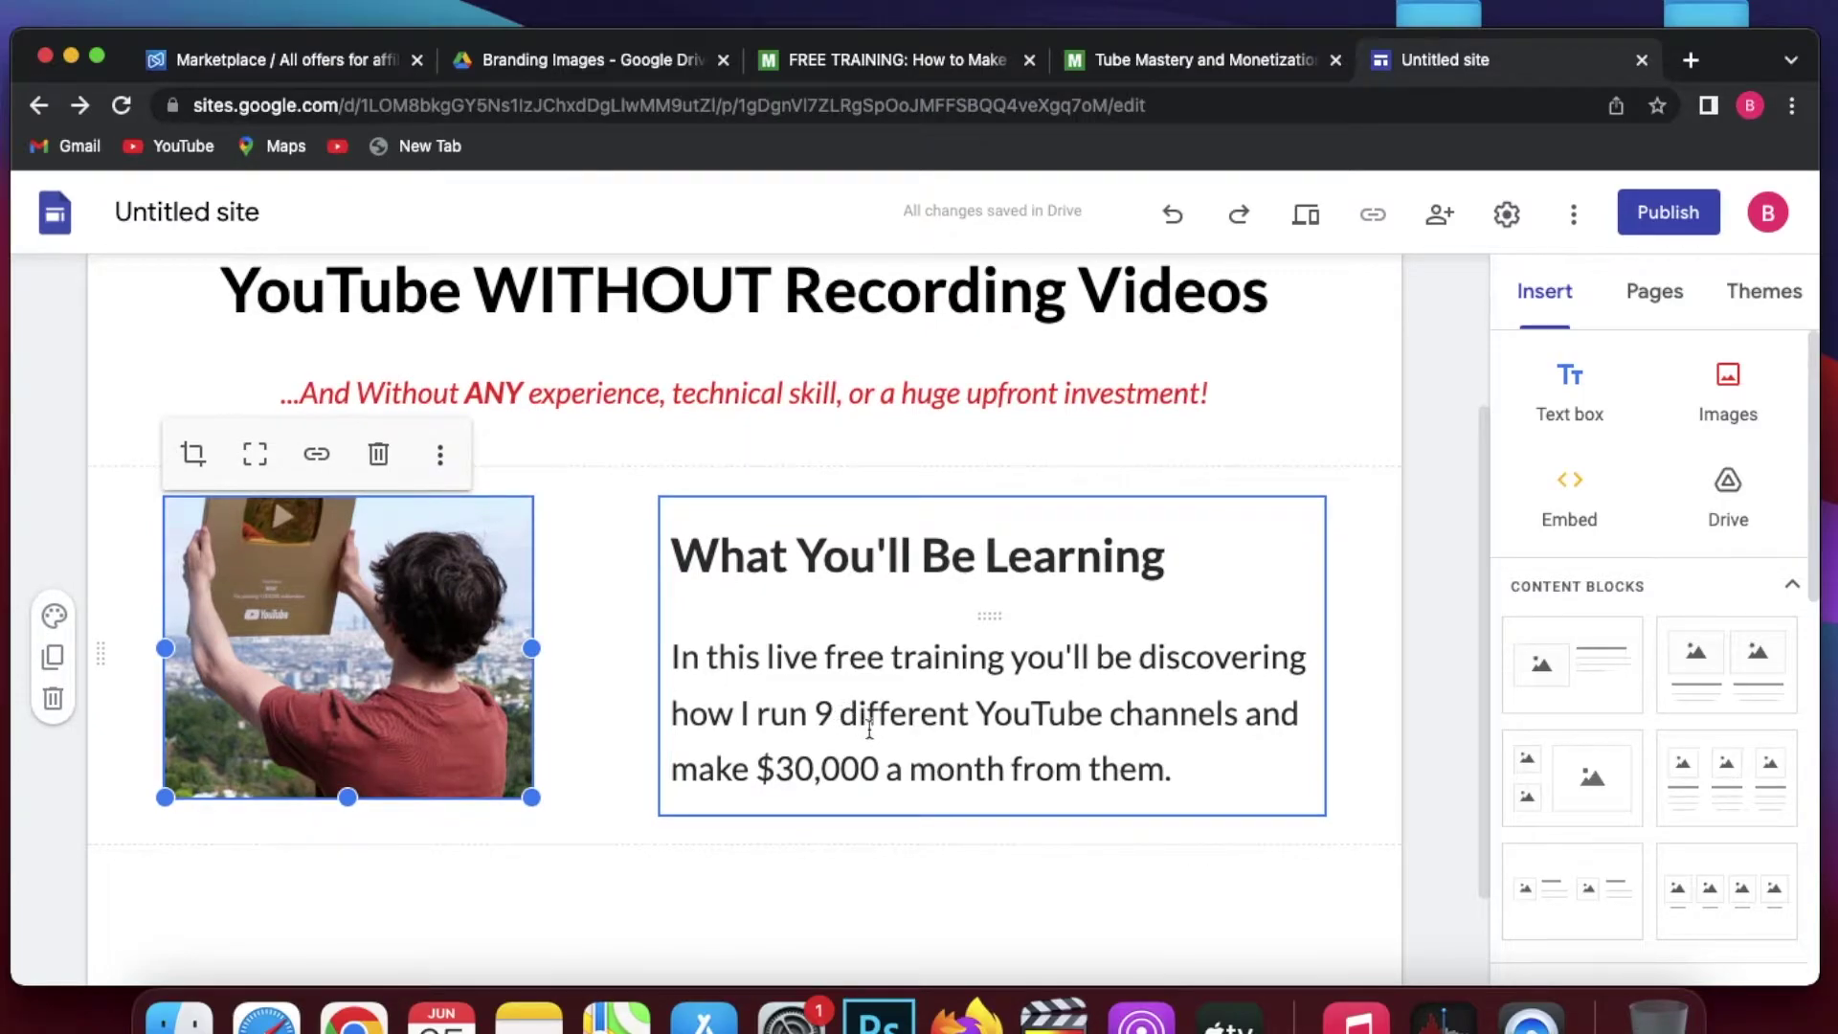
left_click(878, 736)
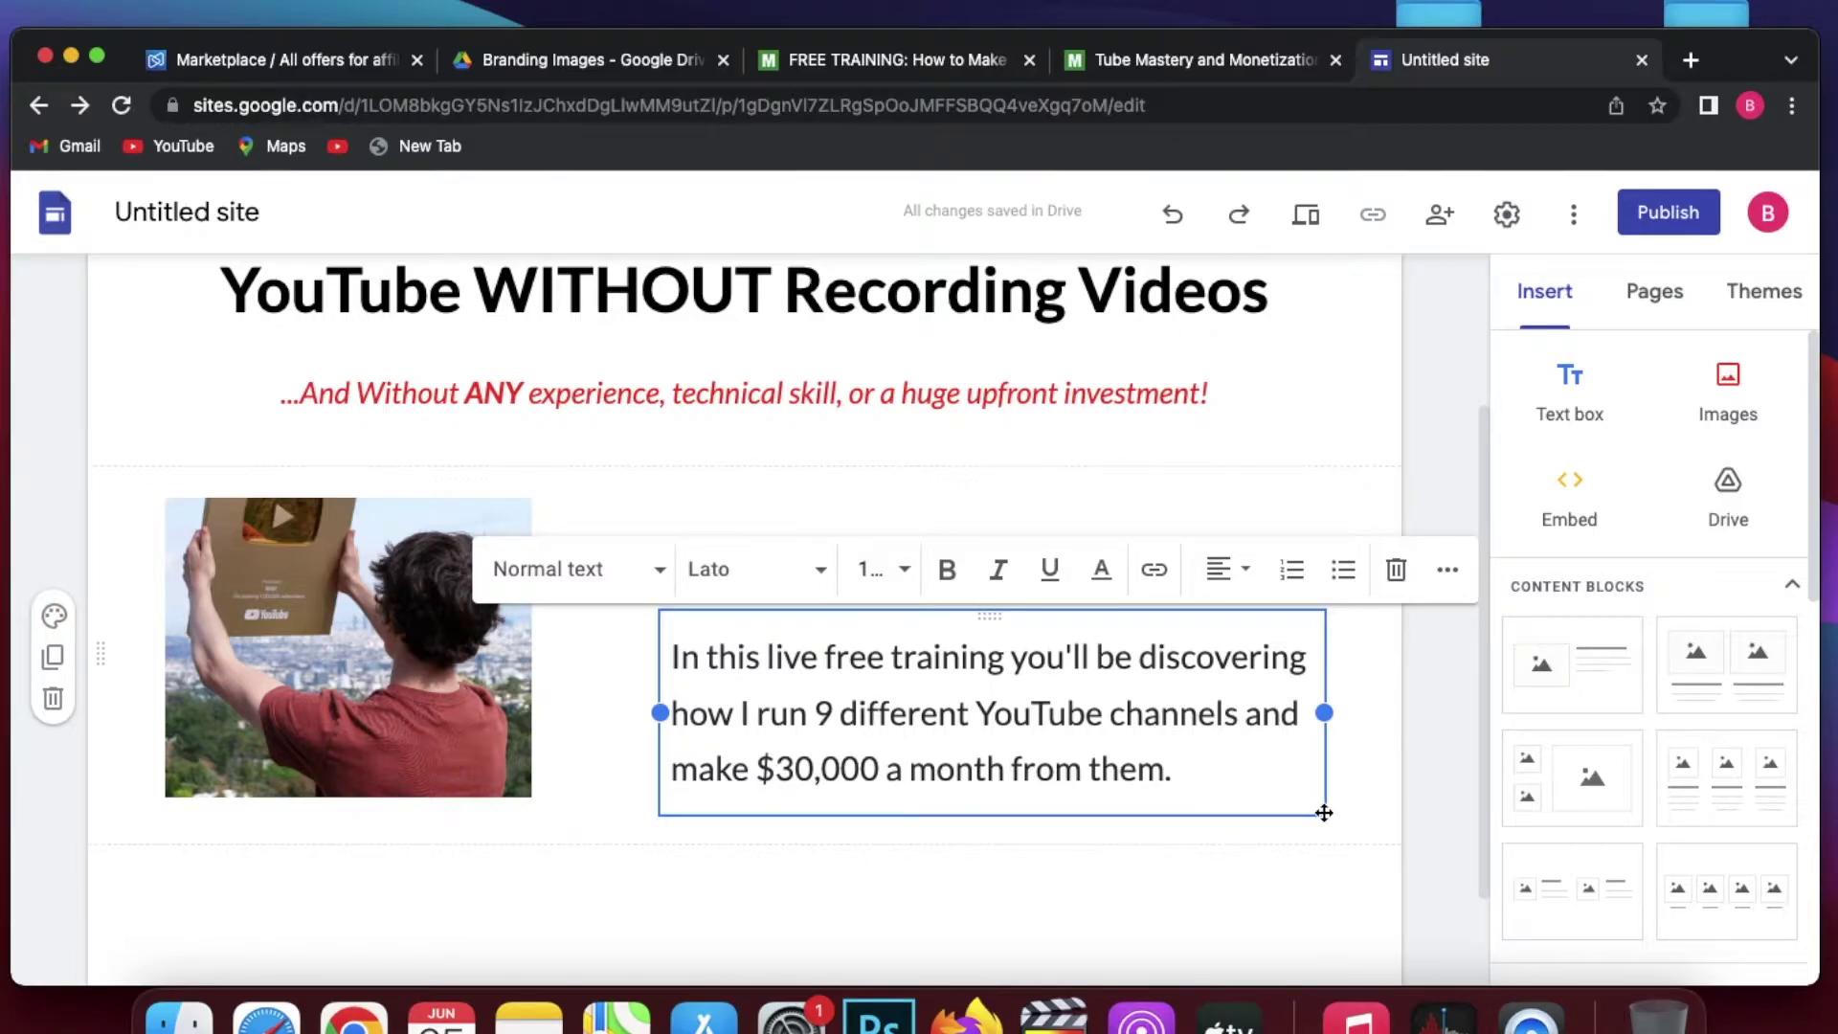
left_click_drag(1324, 813, 1226, 869)
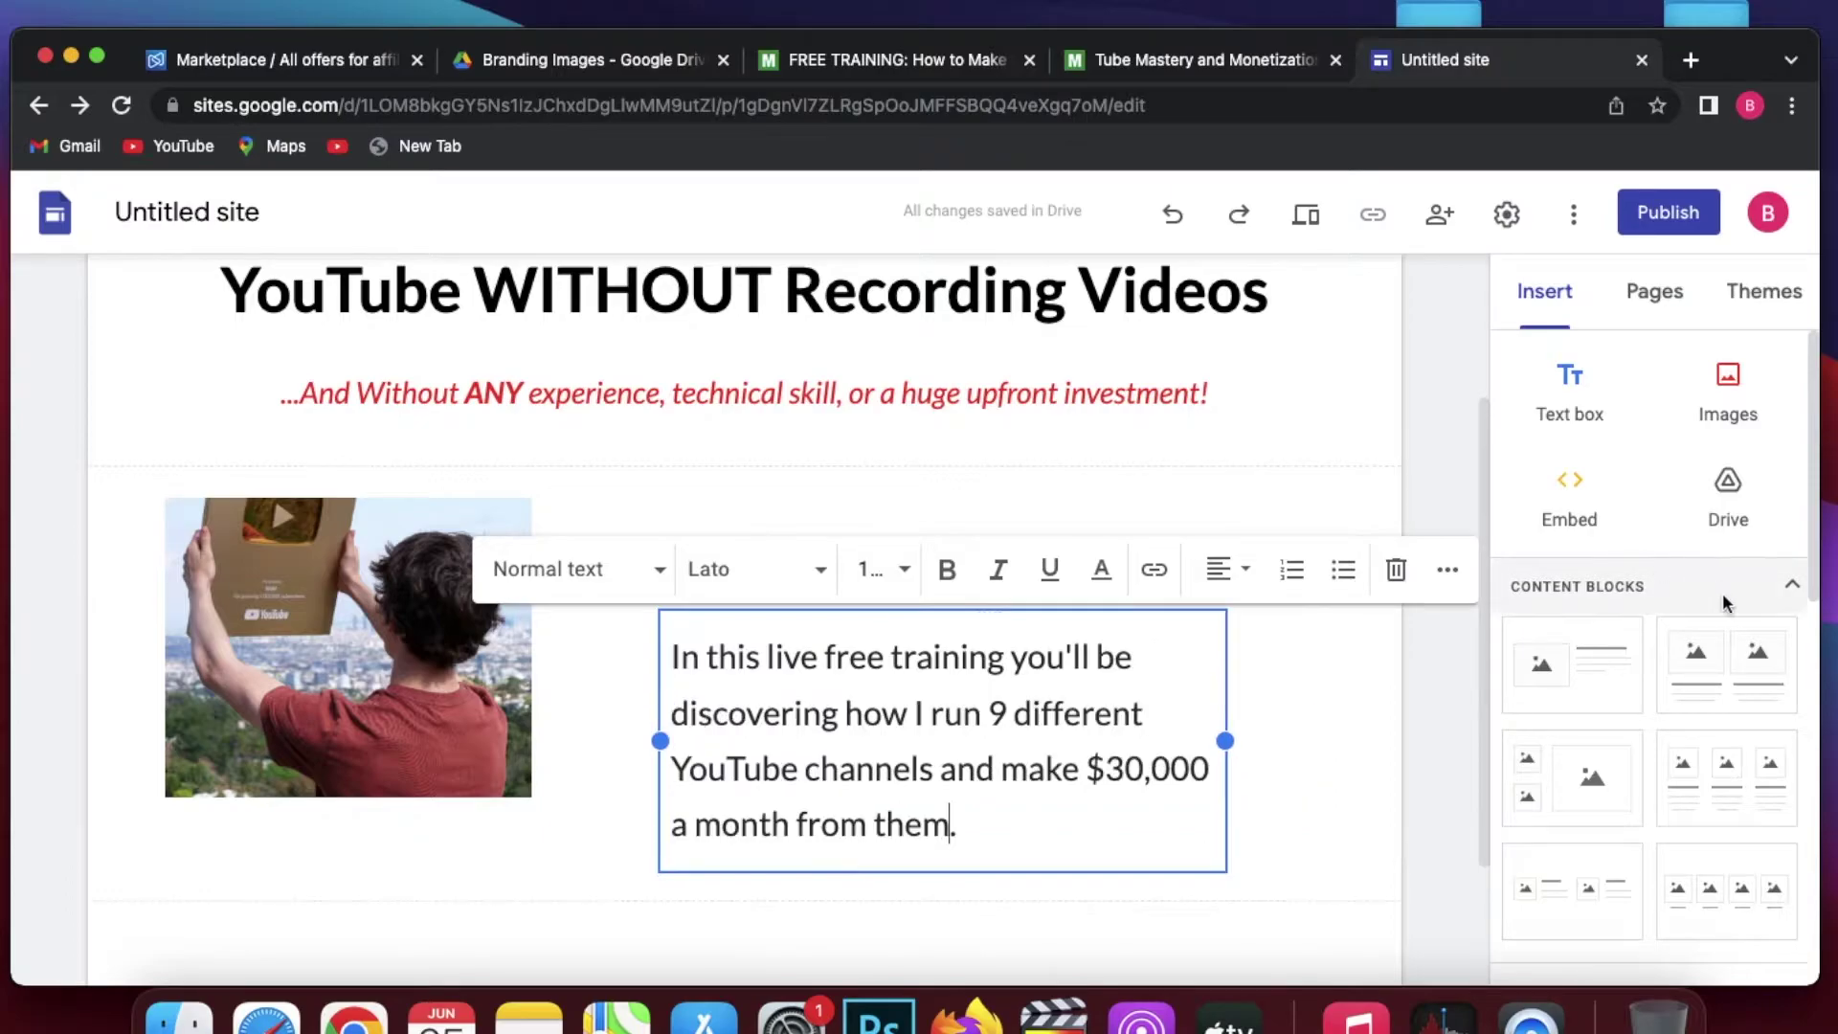
- Insert a button from the Insert panel and name it 'Learn more'
scroll(1723, 599, "down", 4)
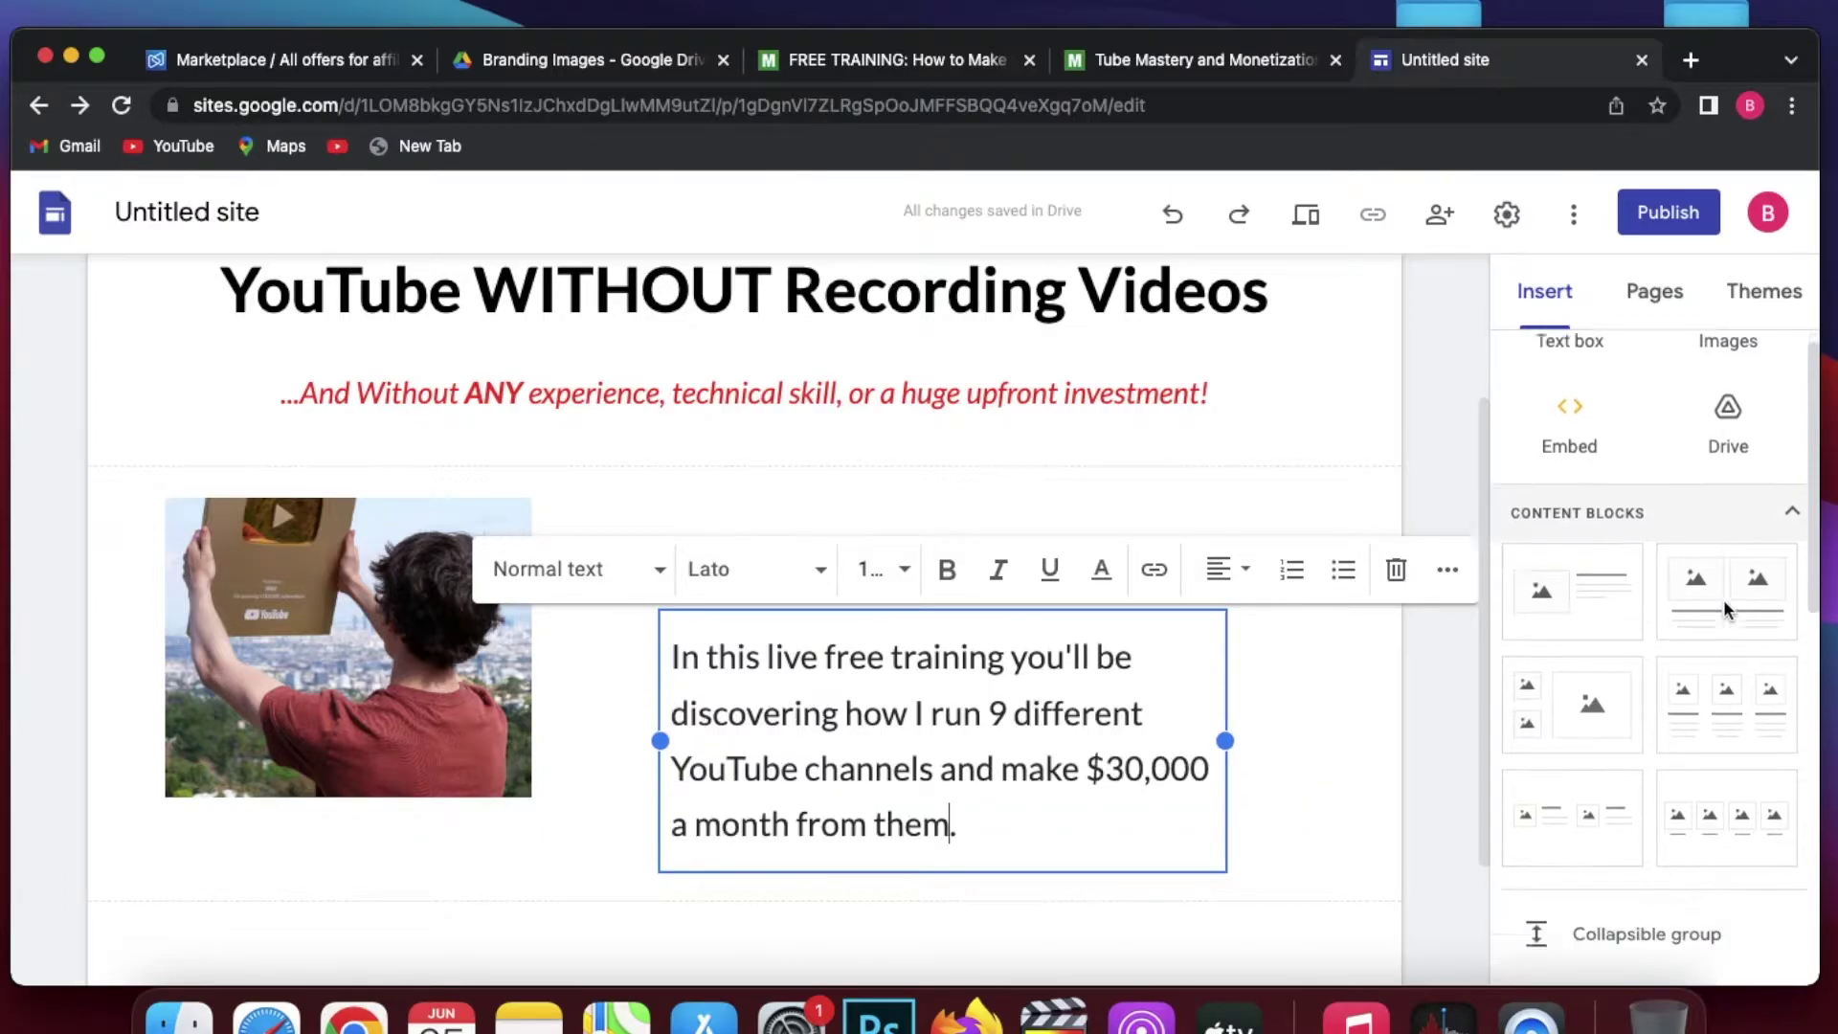
scroll(1723, 599, "down", 1)
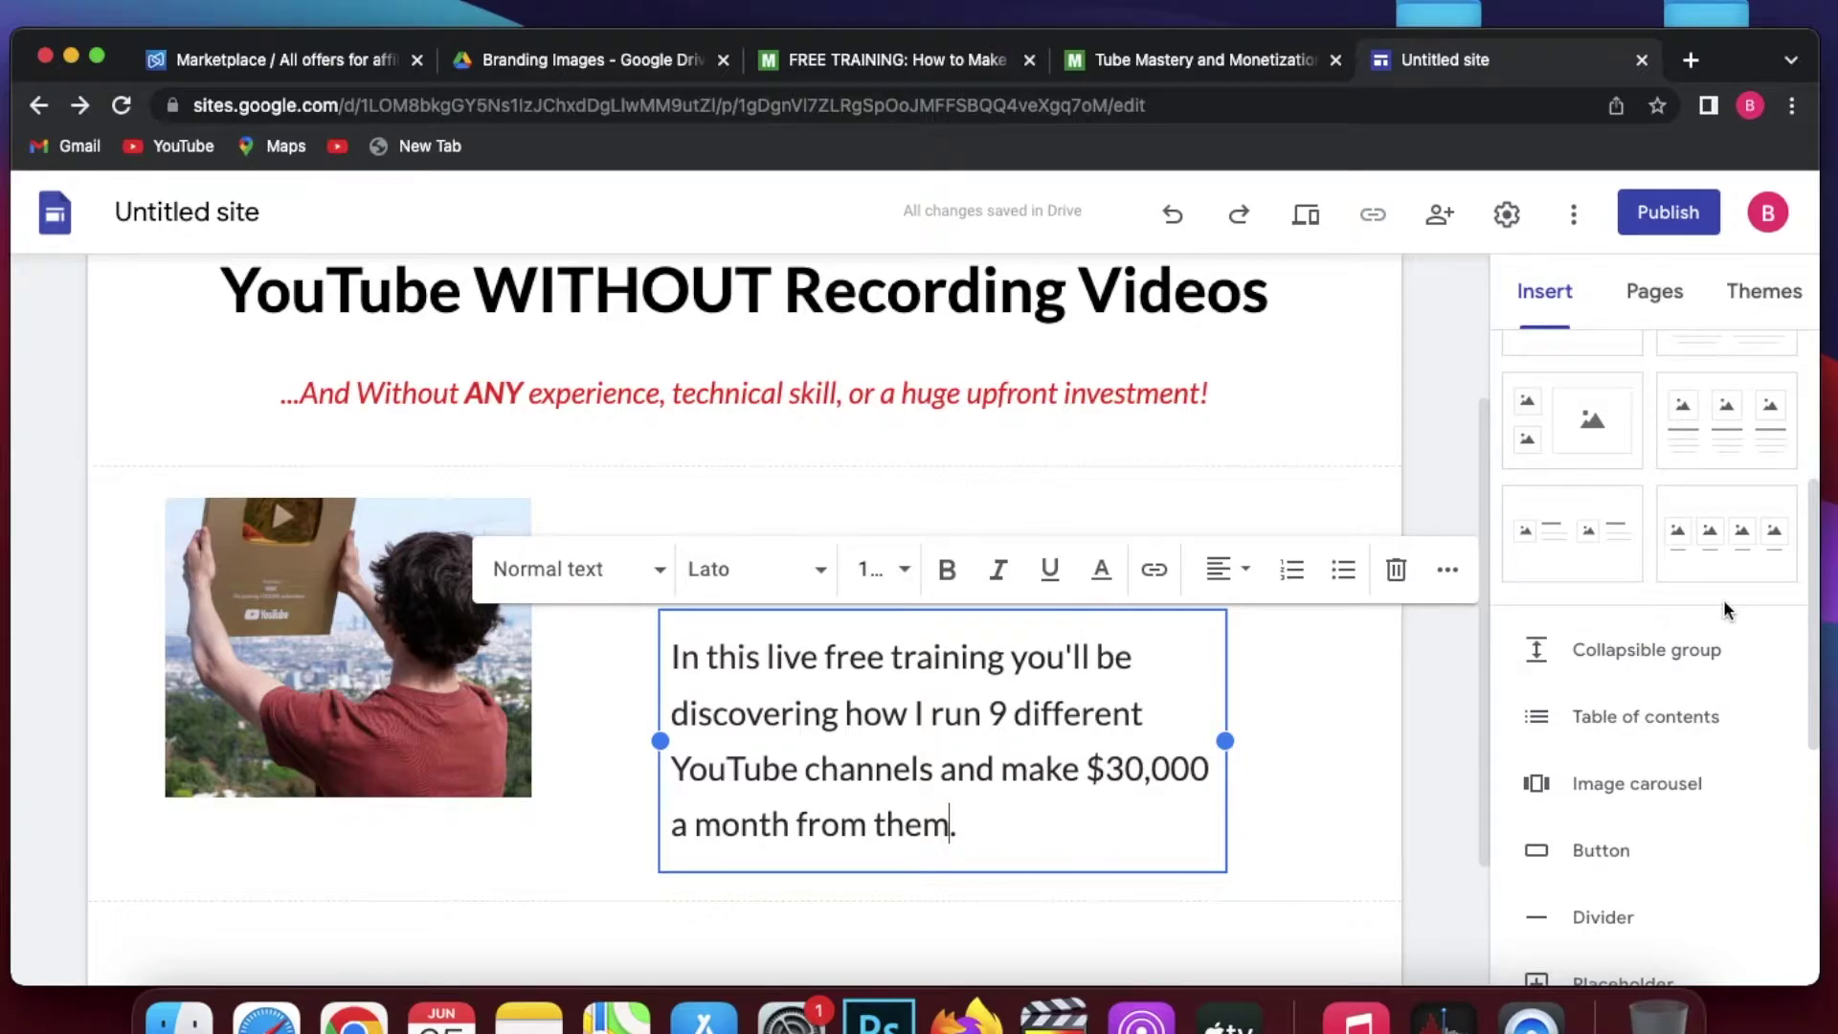
scroll(1723, 599, "down", 2)
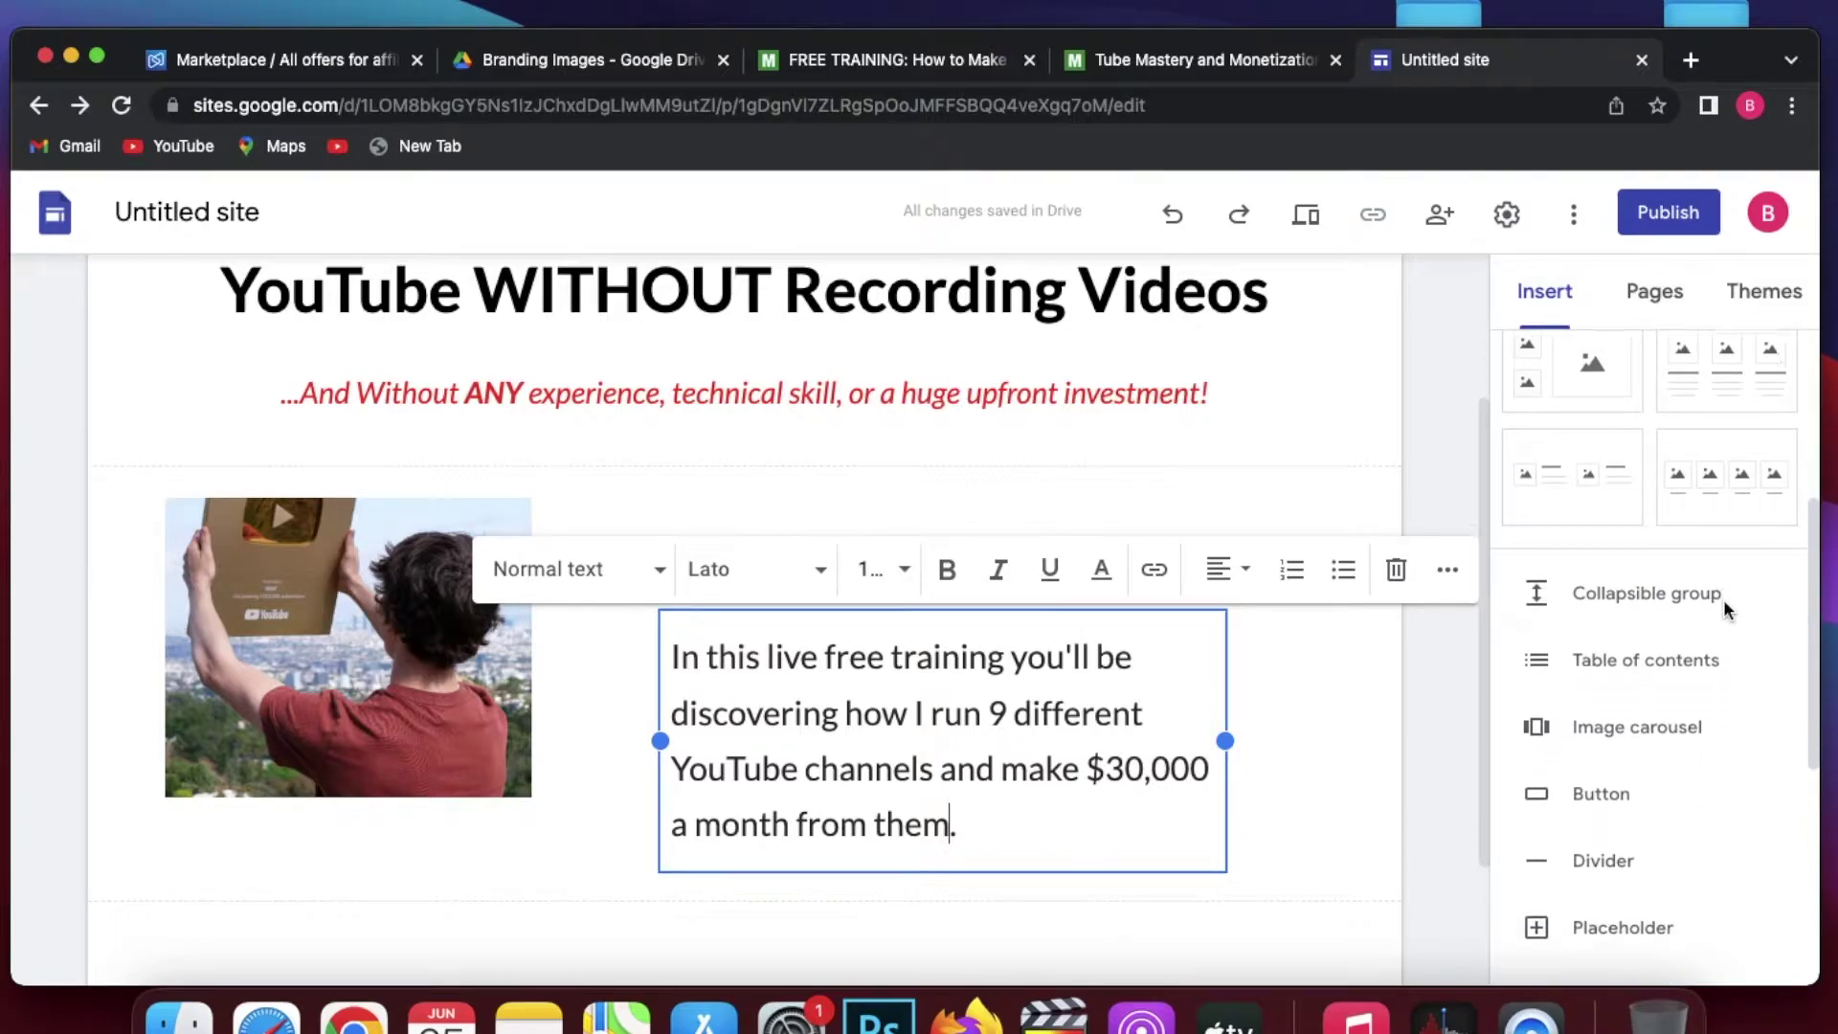
left_click(1594, 787)
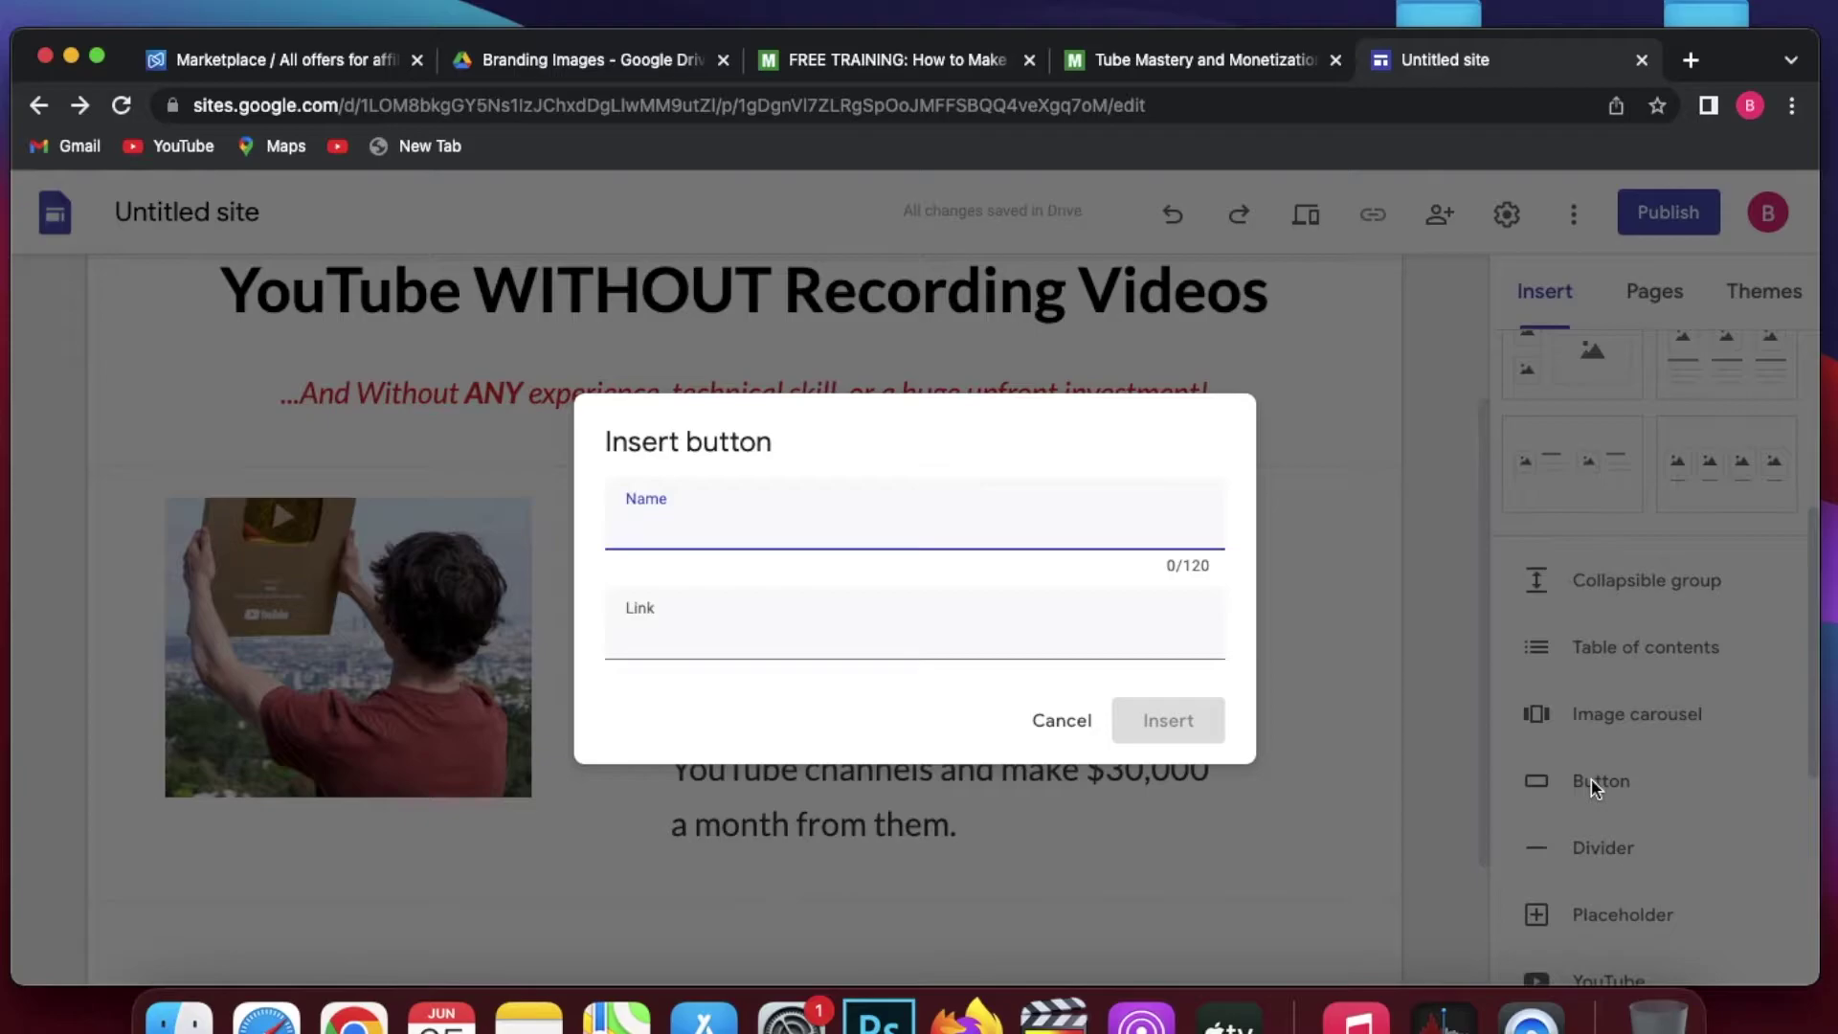
type("Learn more")
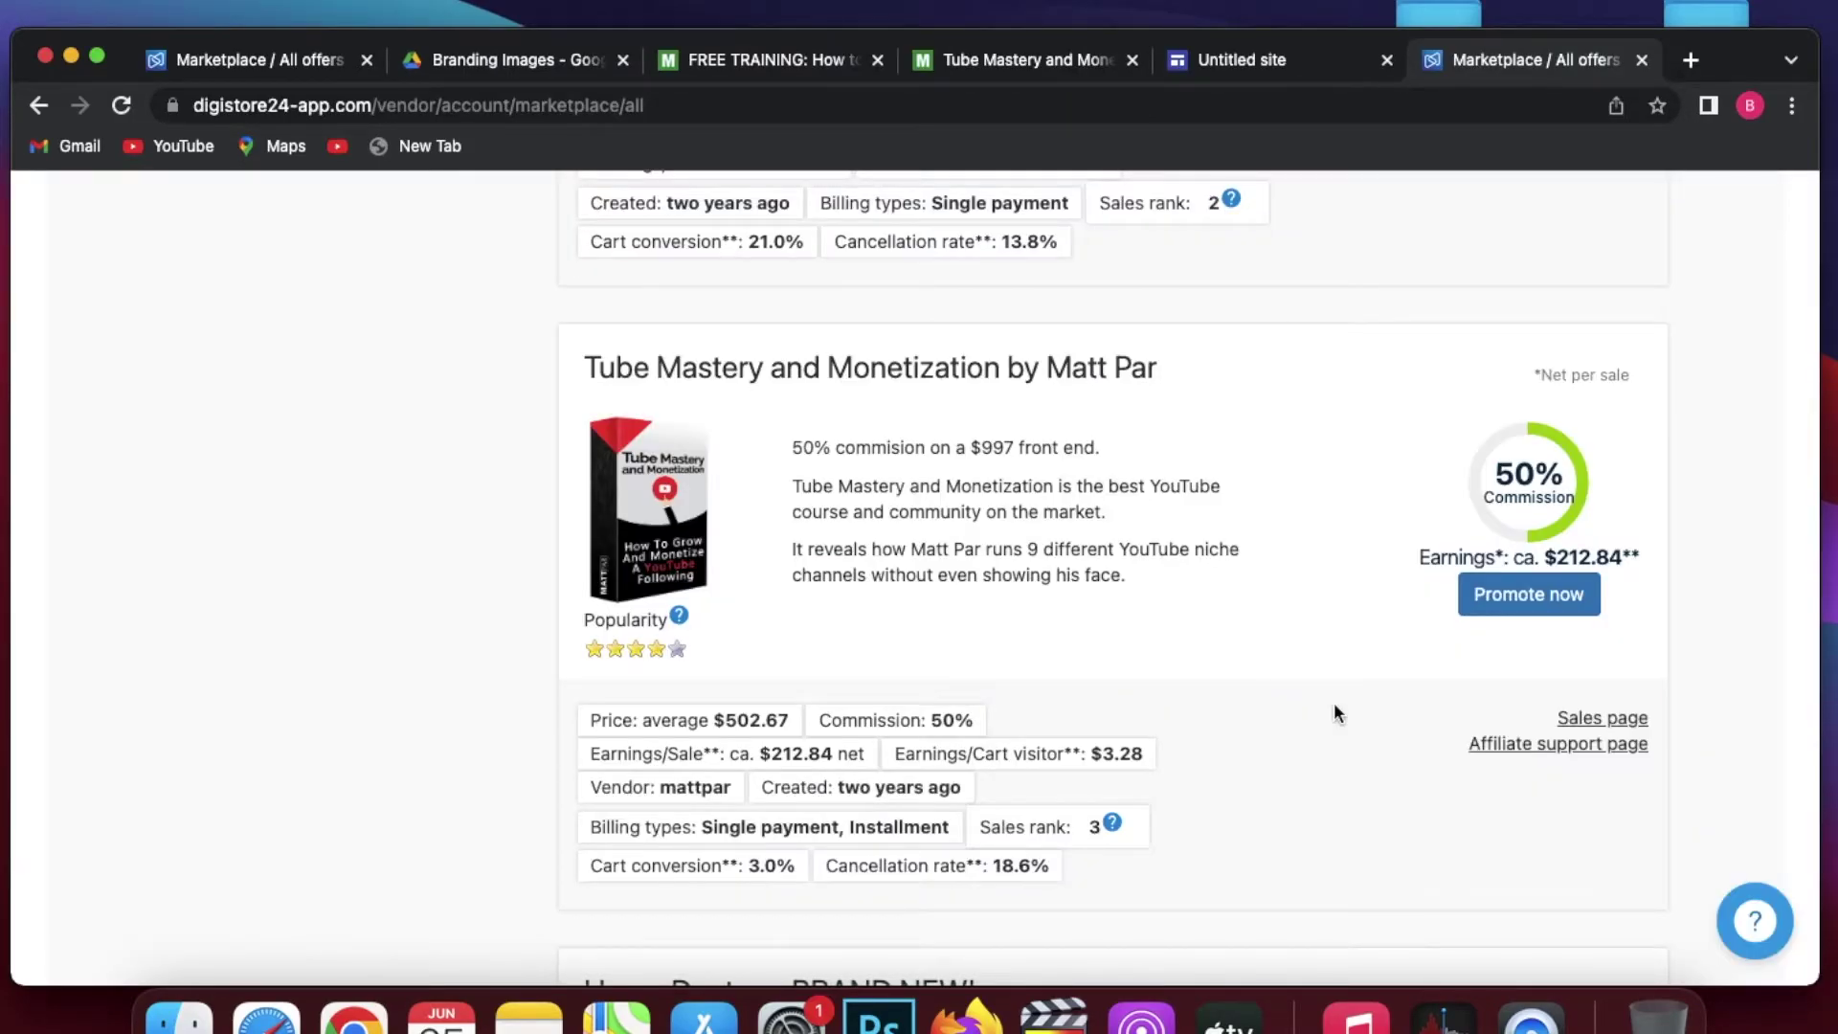
- Open the Tube Mastery affiliate support page and copy its webinar URL up to 26781/
left_click(1517, 598)
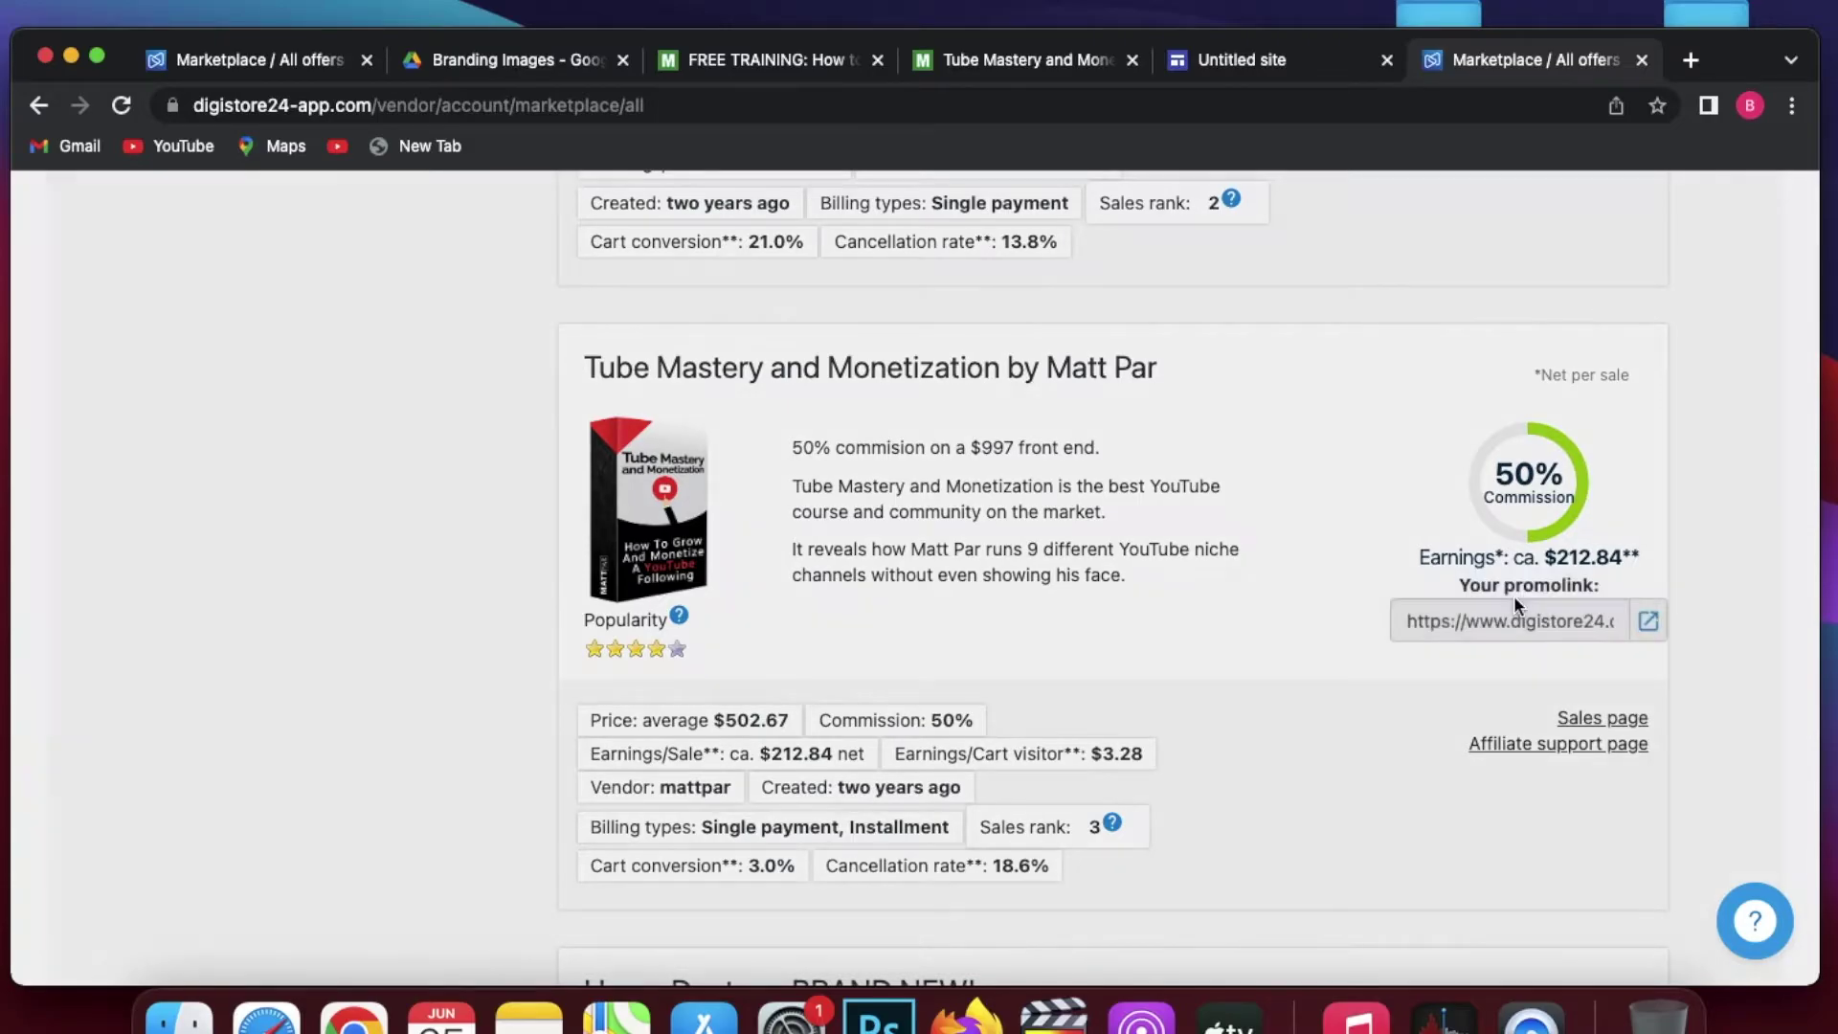
left_click(1300, 571)
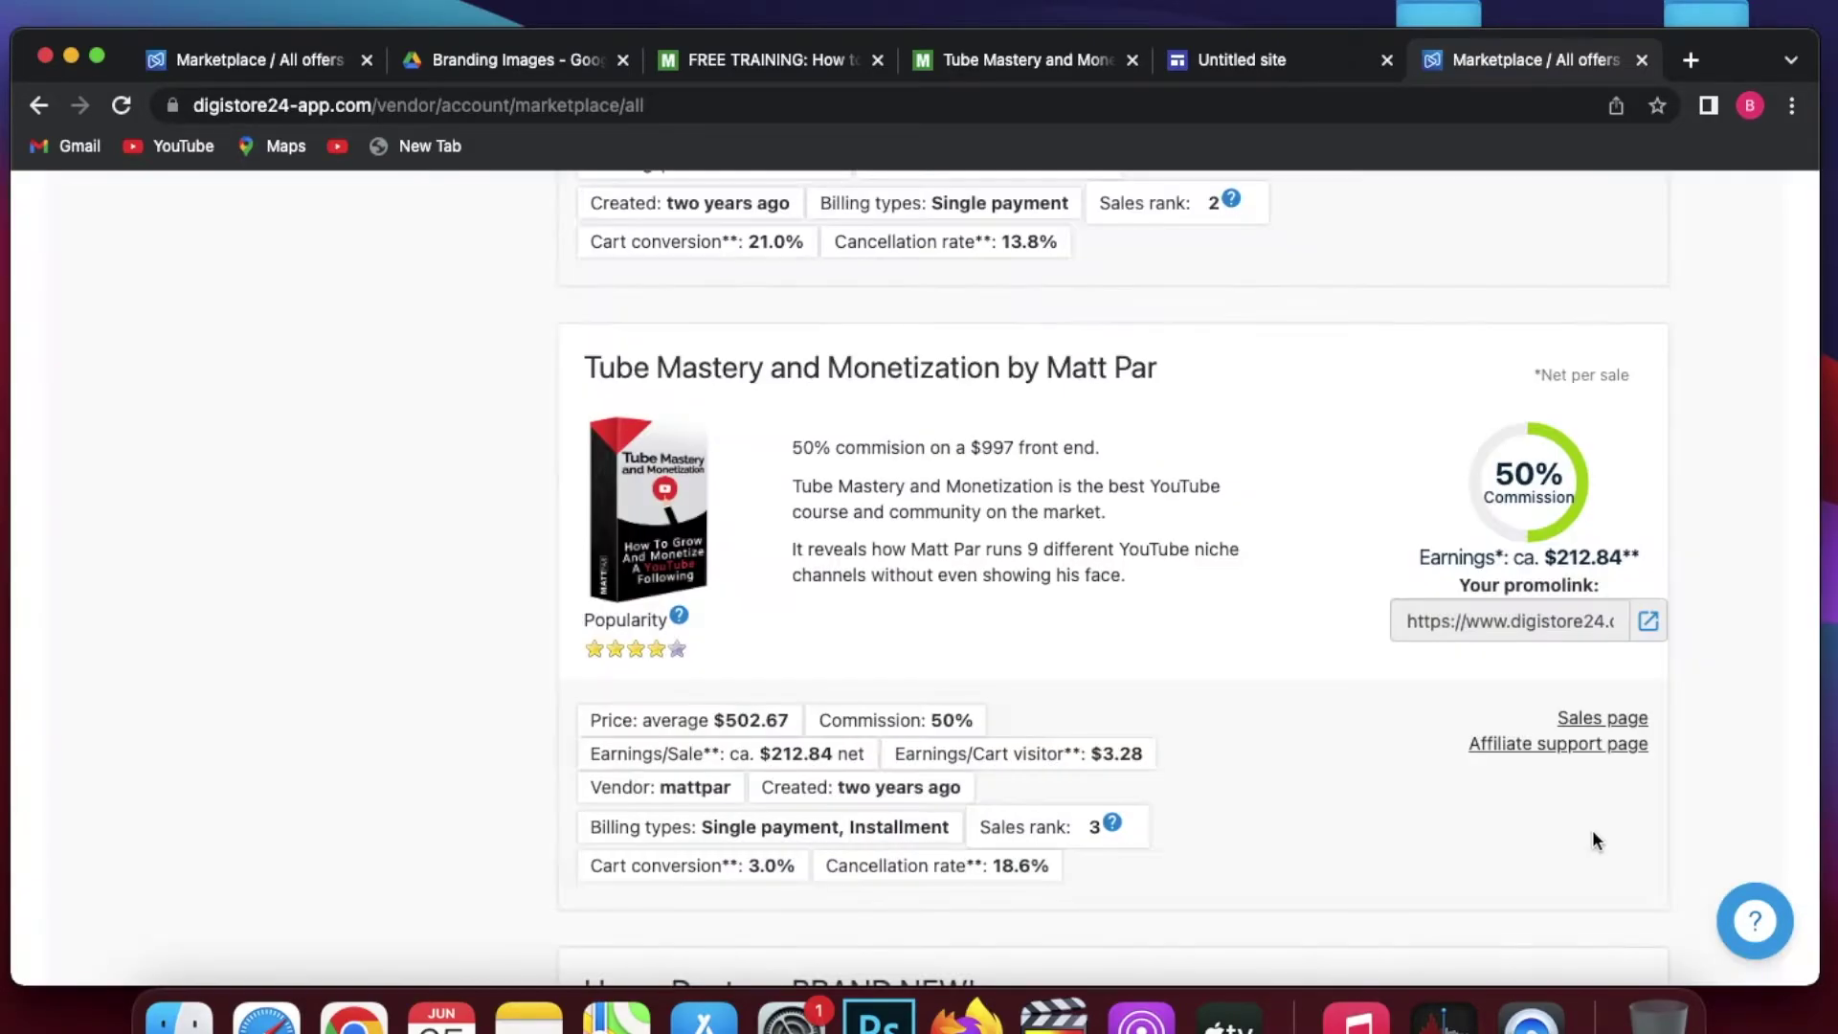
right_click(1550, 746)
left_click(1450, 590)
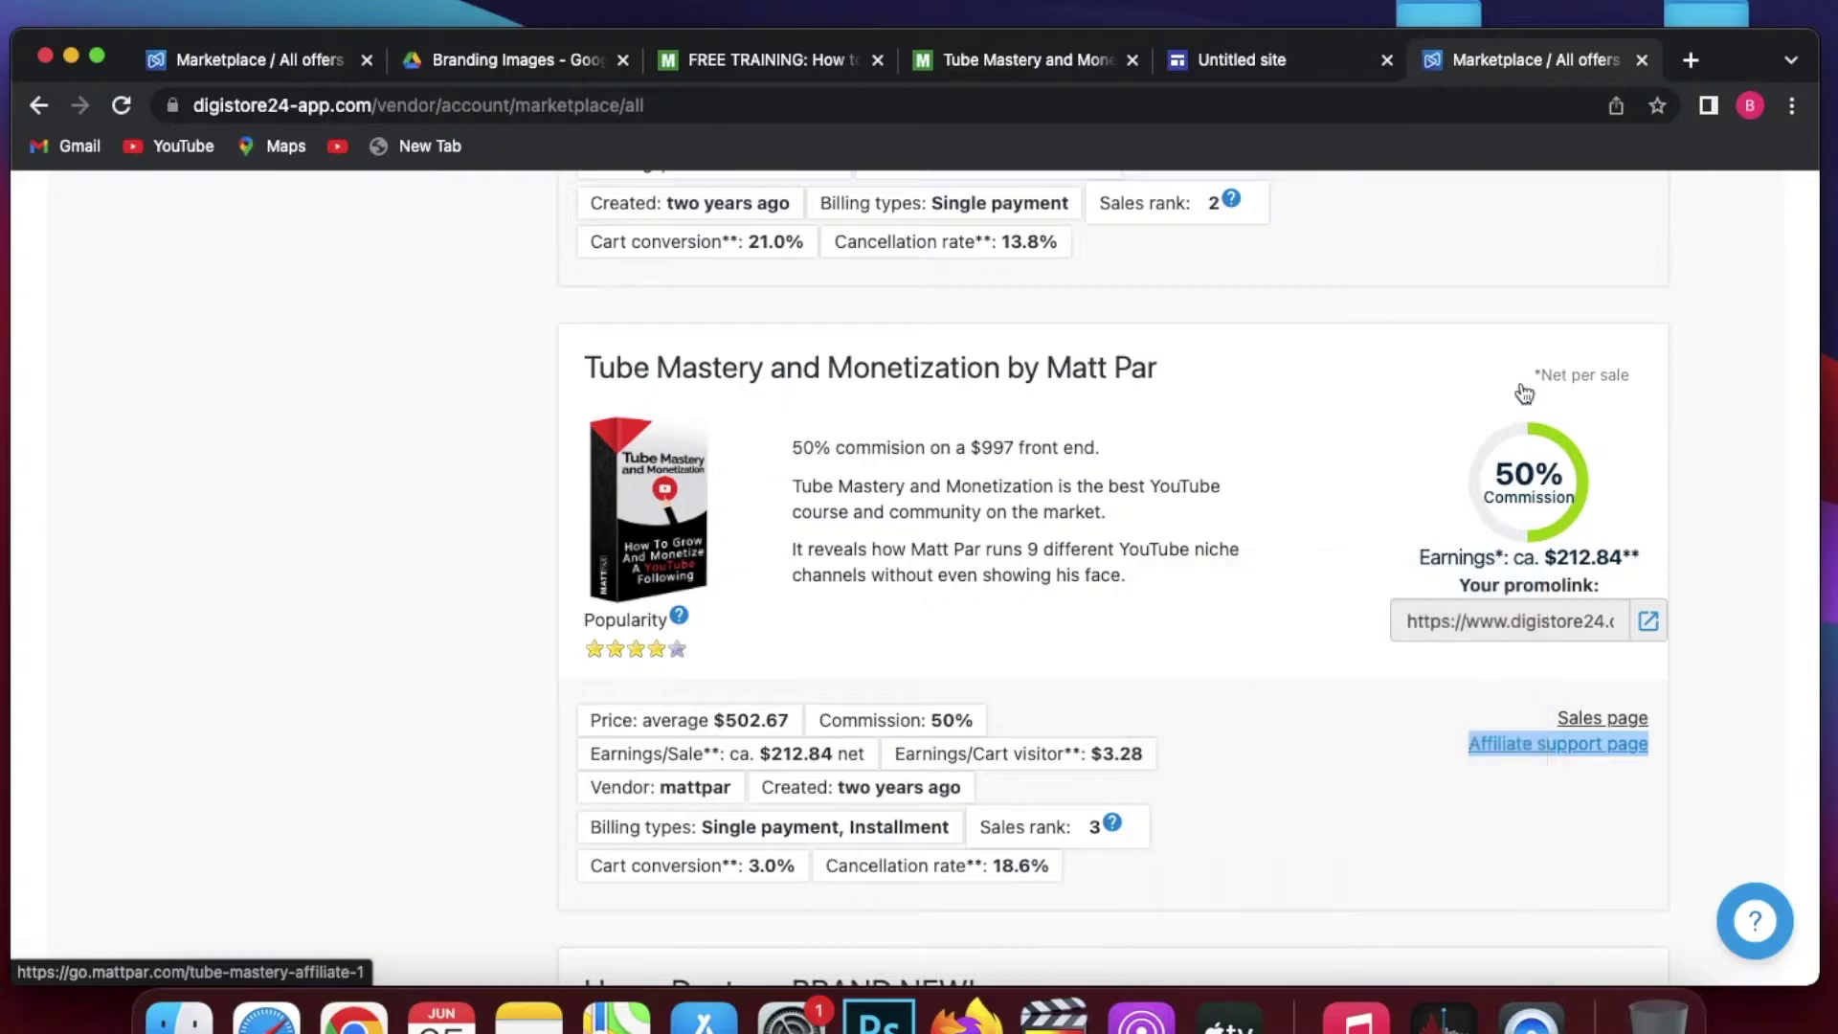
key("ctrl+Tab")
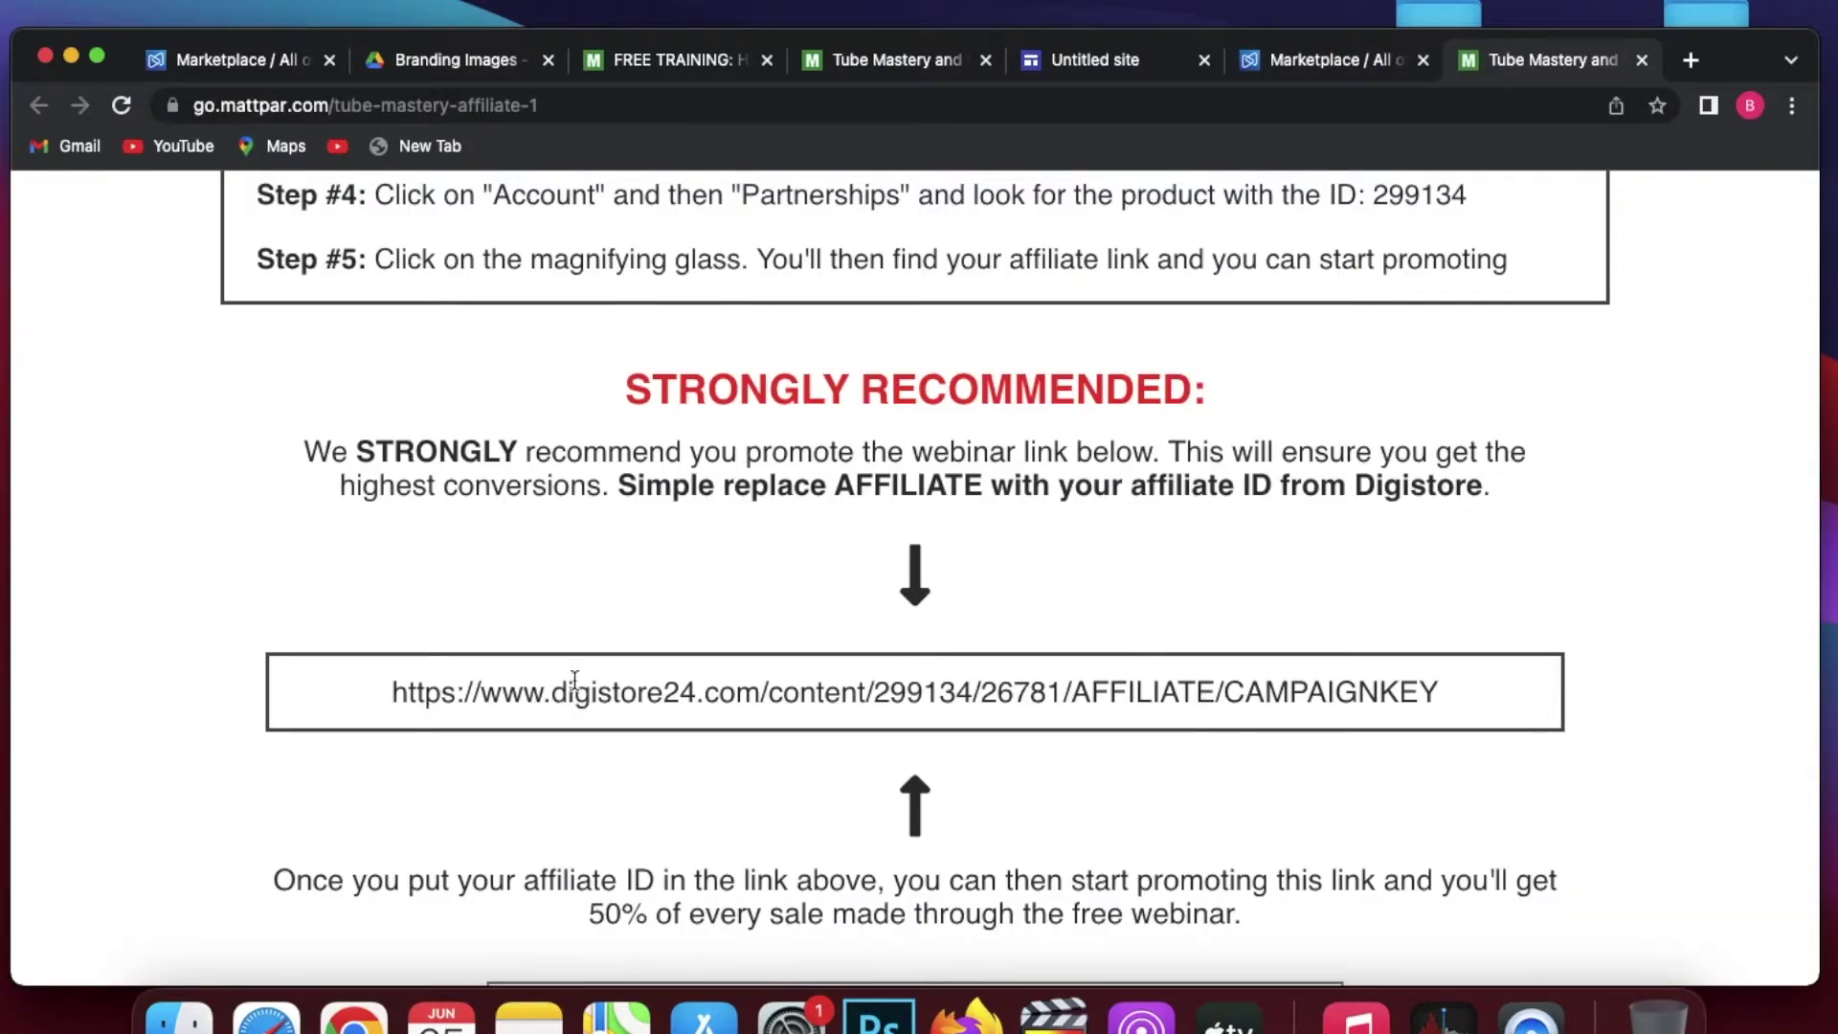
left_click_drag(393, 687, 1073, 693)
key("super+c")
key("ctrl+shift+Tab")
key("ctrl+shift+Tab")
- Insert a Learn More button linked to the Digistore24 webinar URL with the affiliate ID appended
left_click(906, 643)
key("super+v")
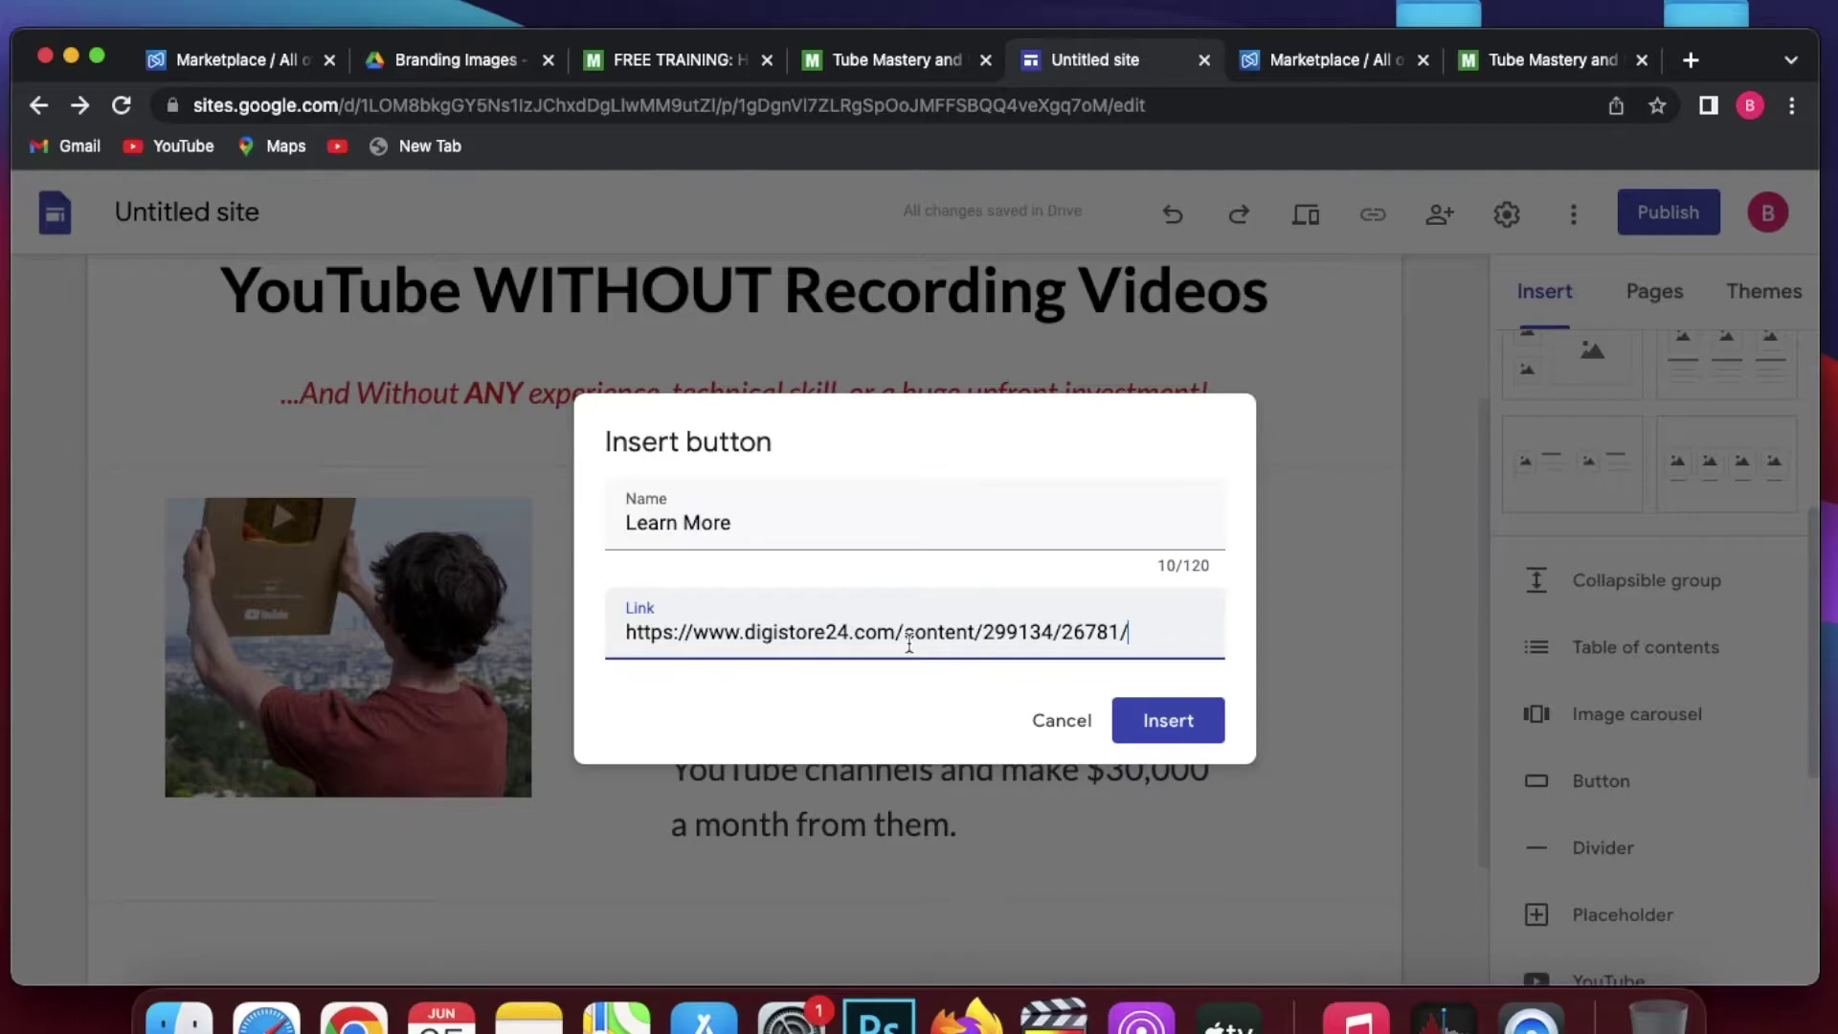
type("ab")
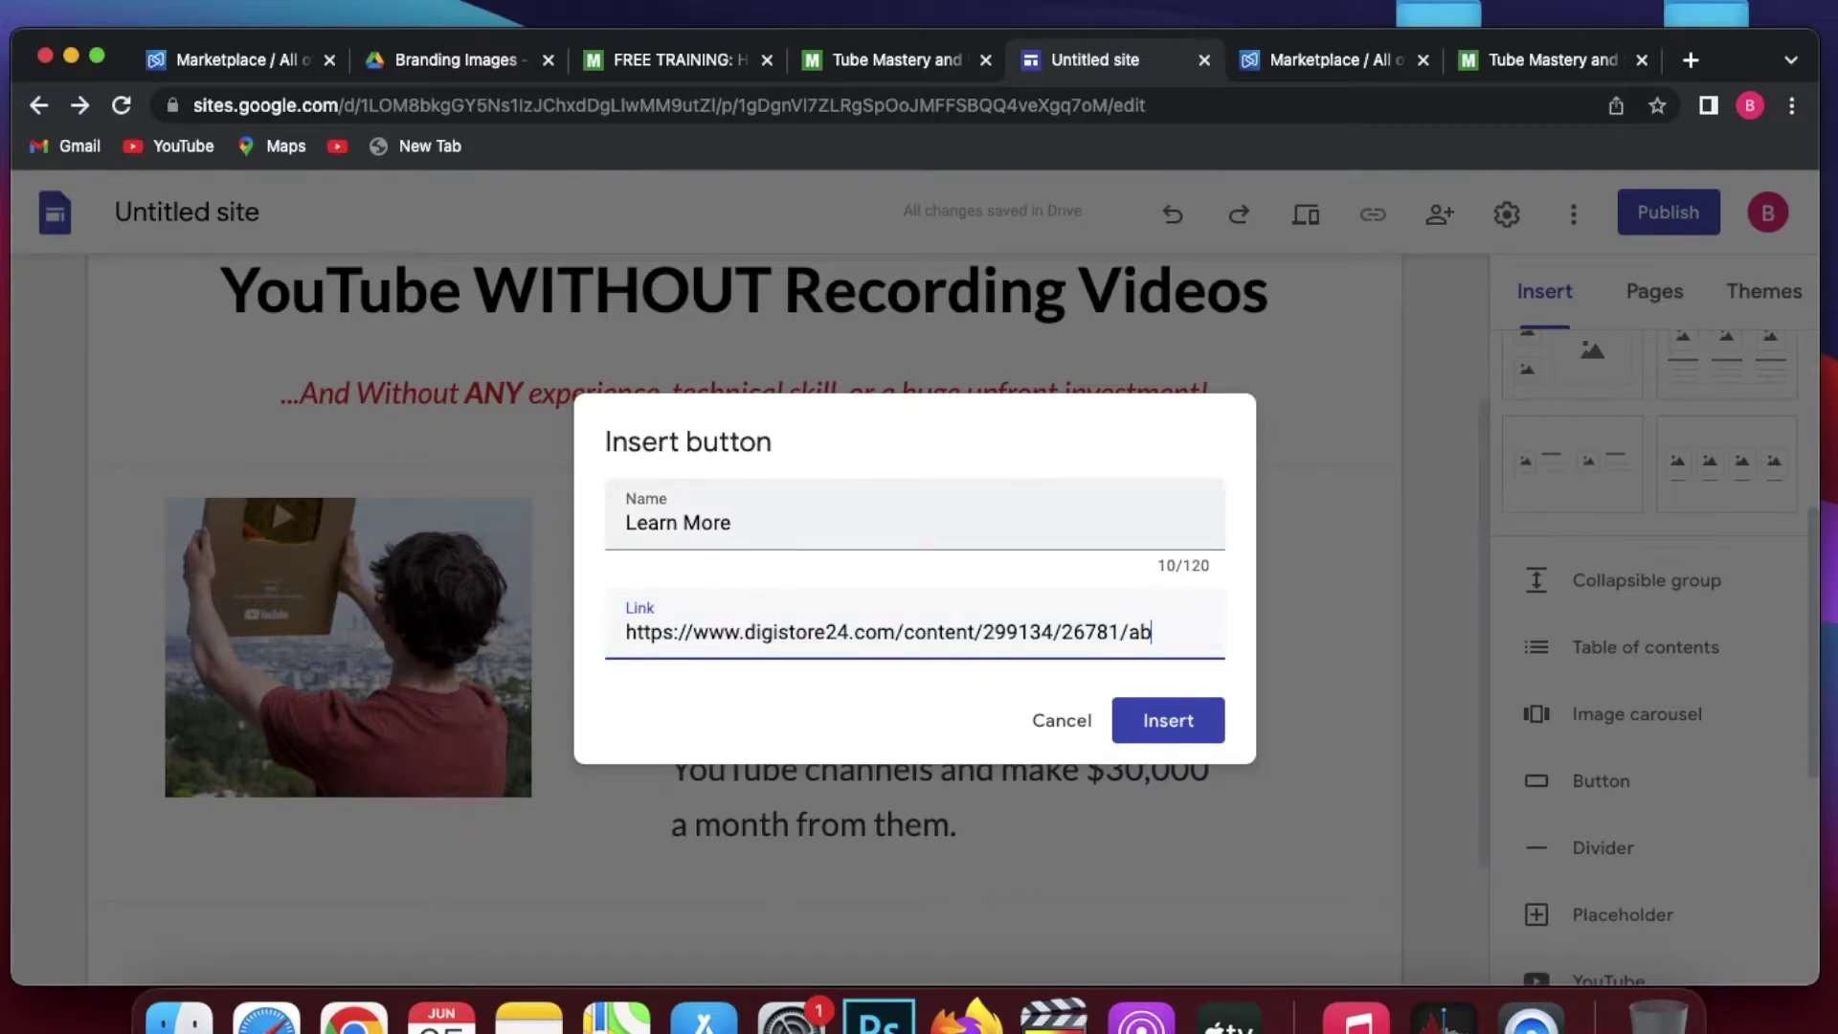
type("c123")
left_click(1139, 713)
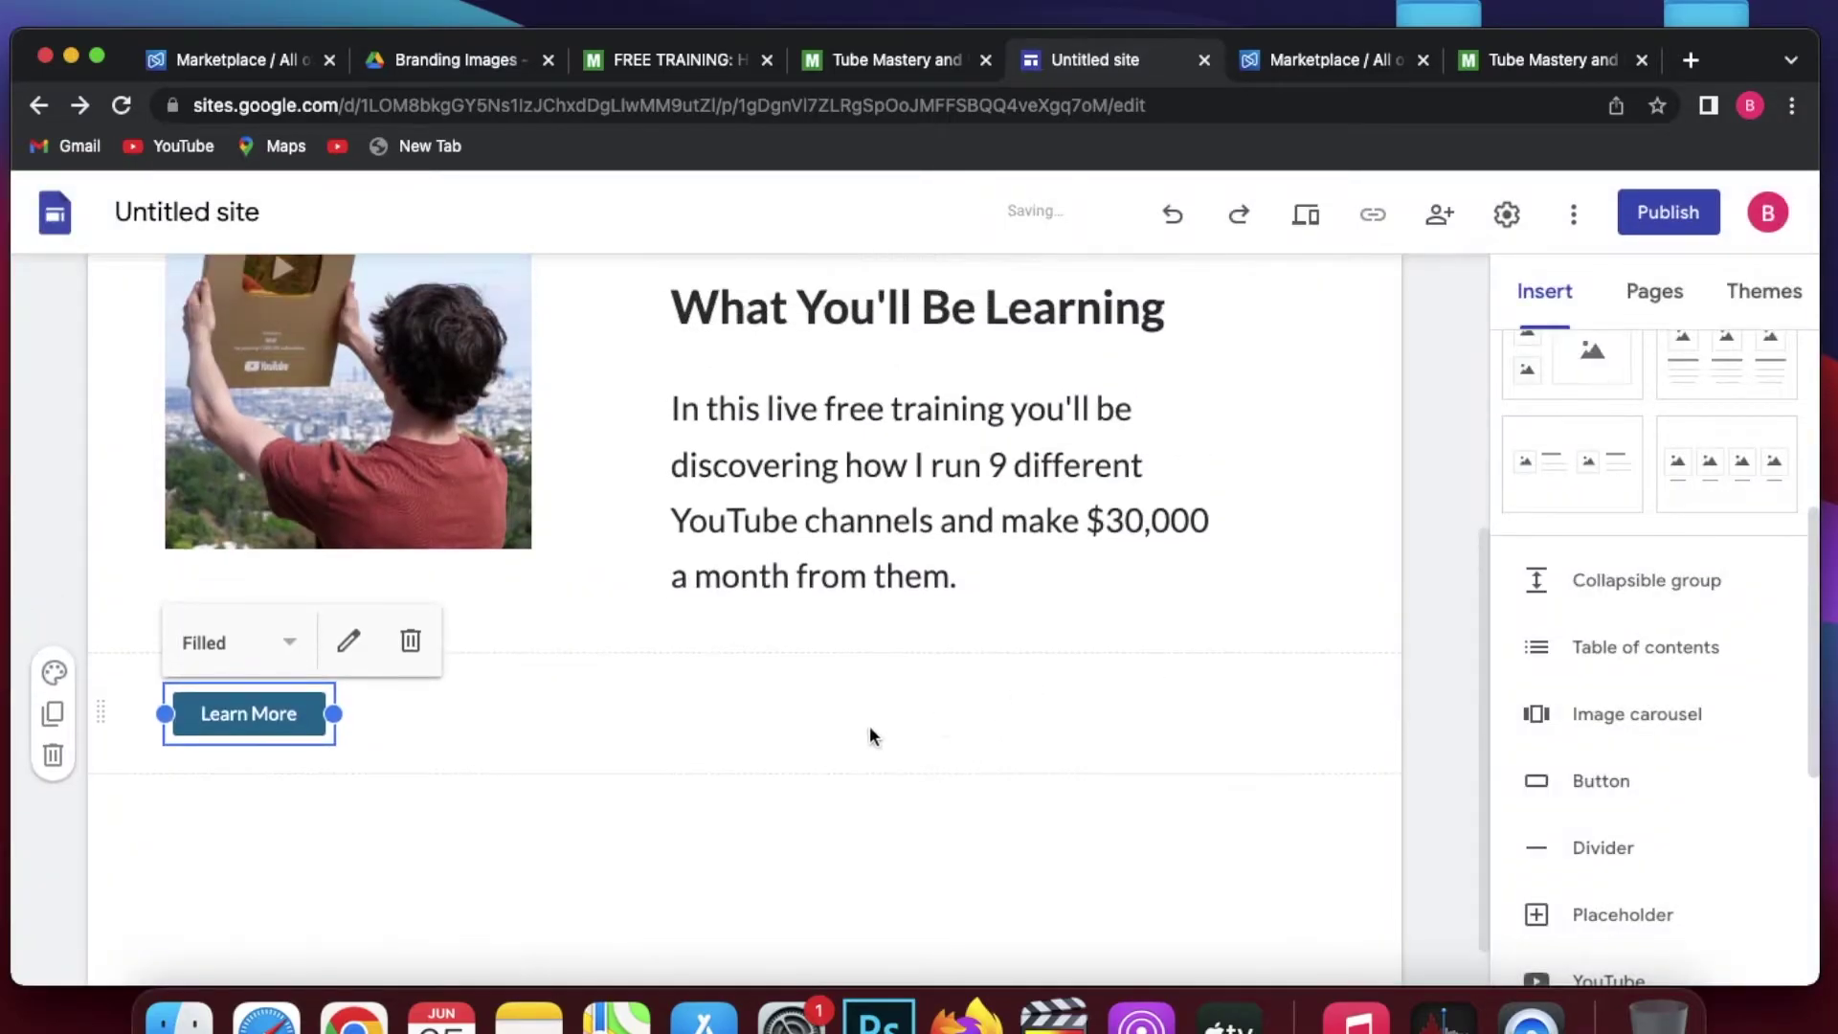
- Place the button under the training paragraph and slightly enlarge the photo
left_click_drag(275, 716, 696, 595)
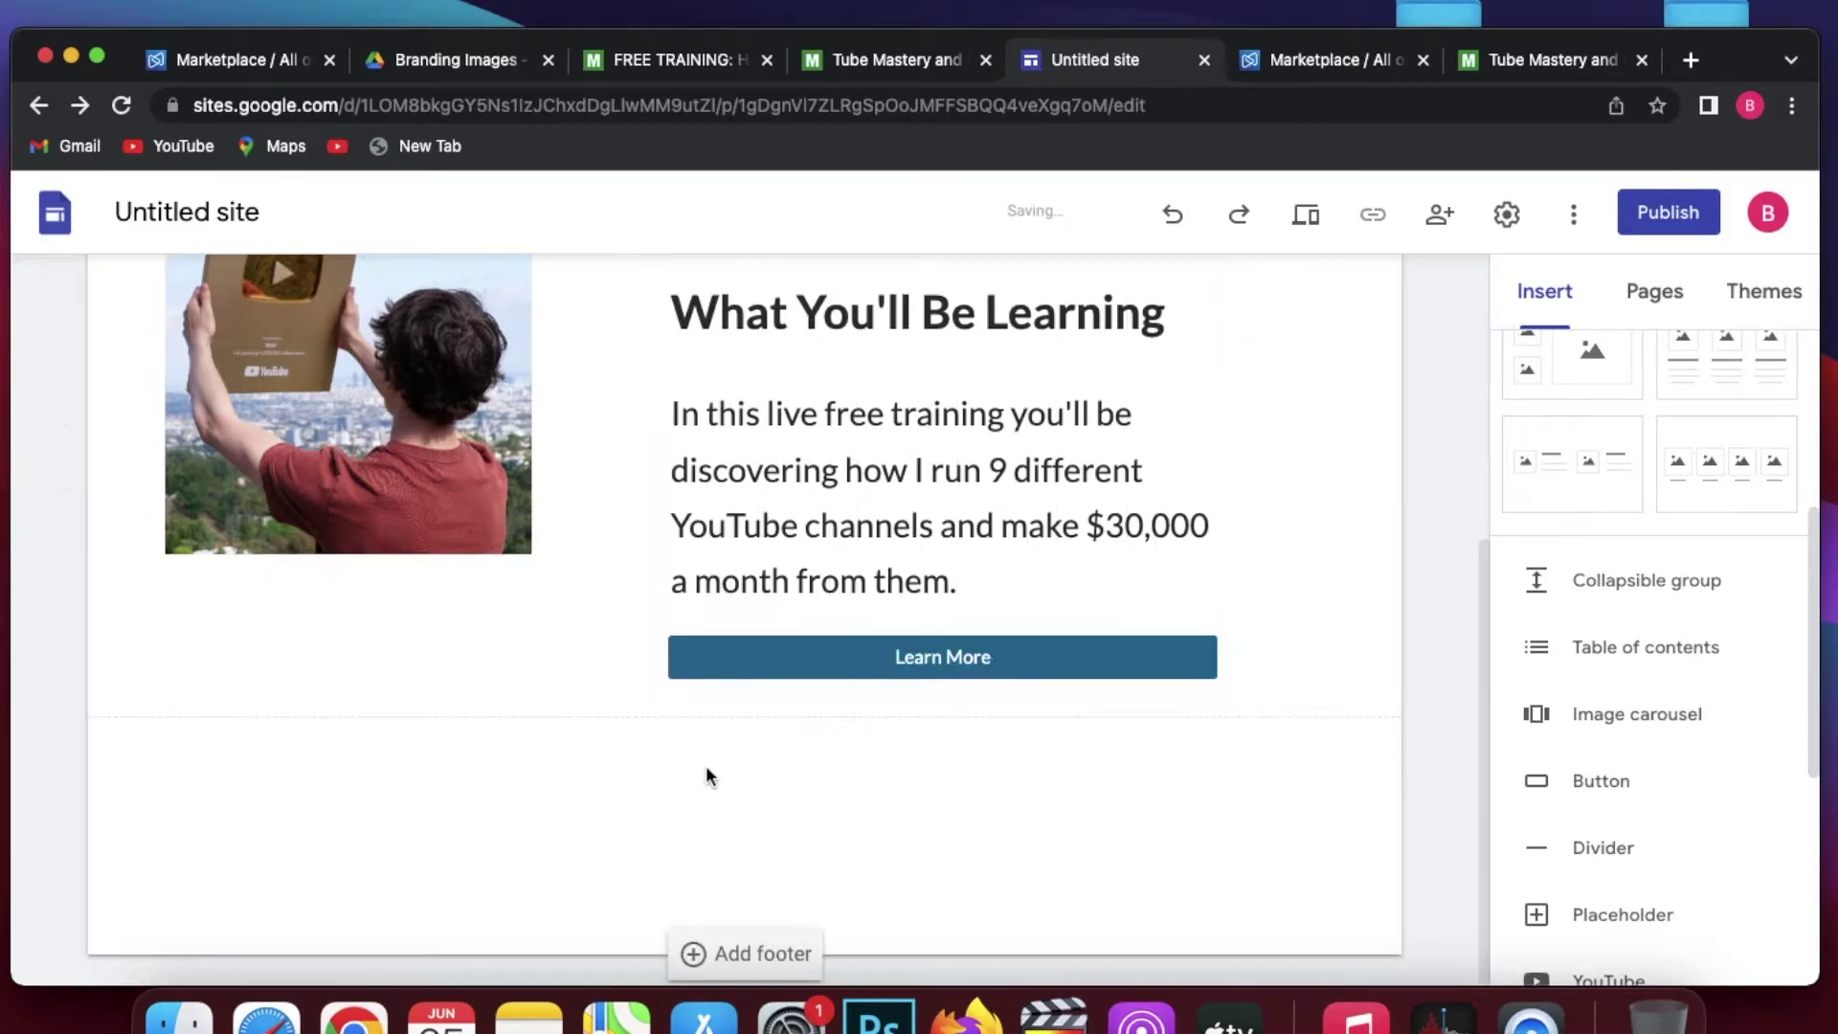
left_click(352, 680)
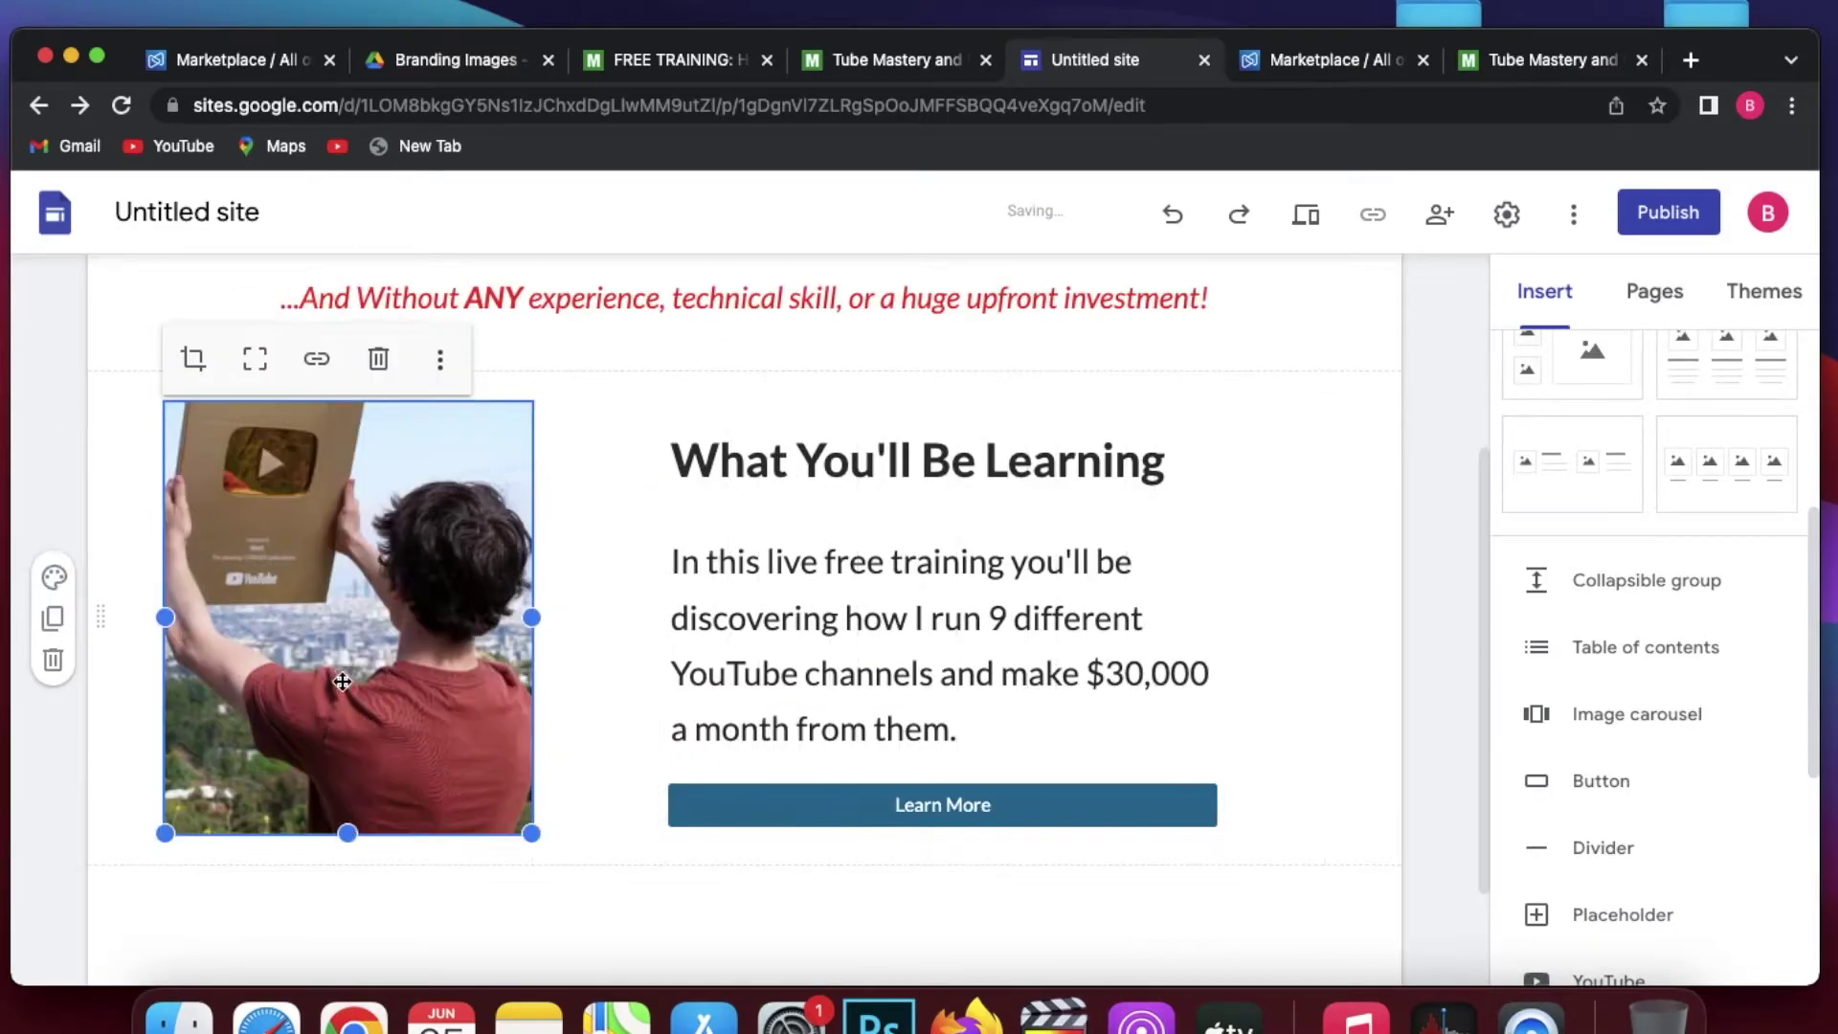
left_click(536, 618)
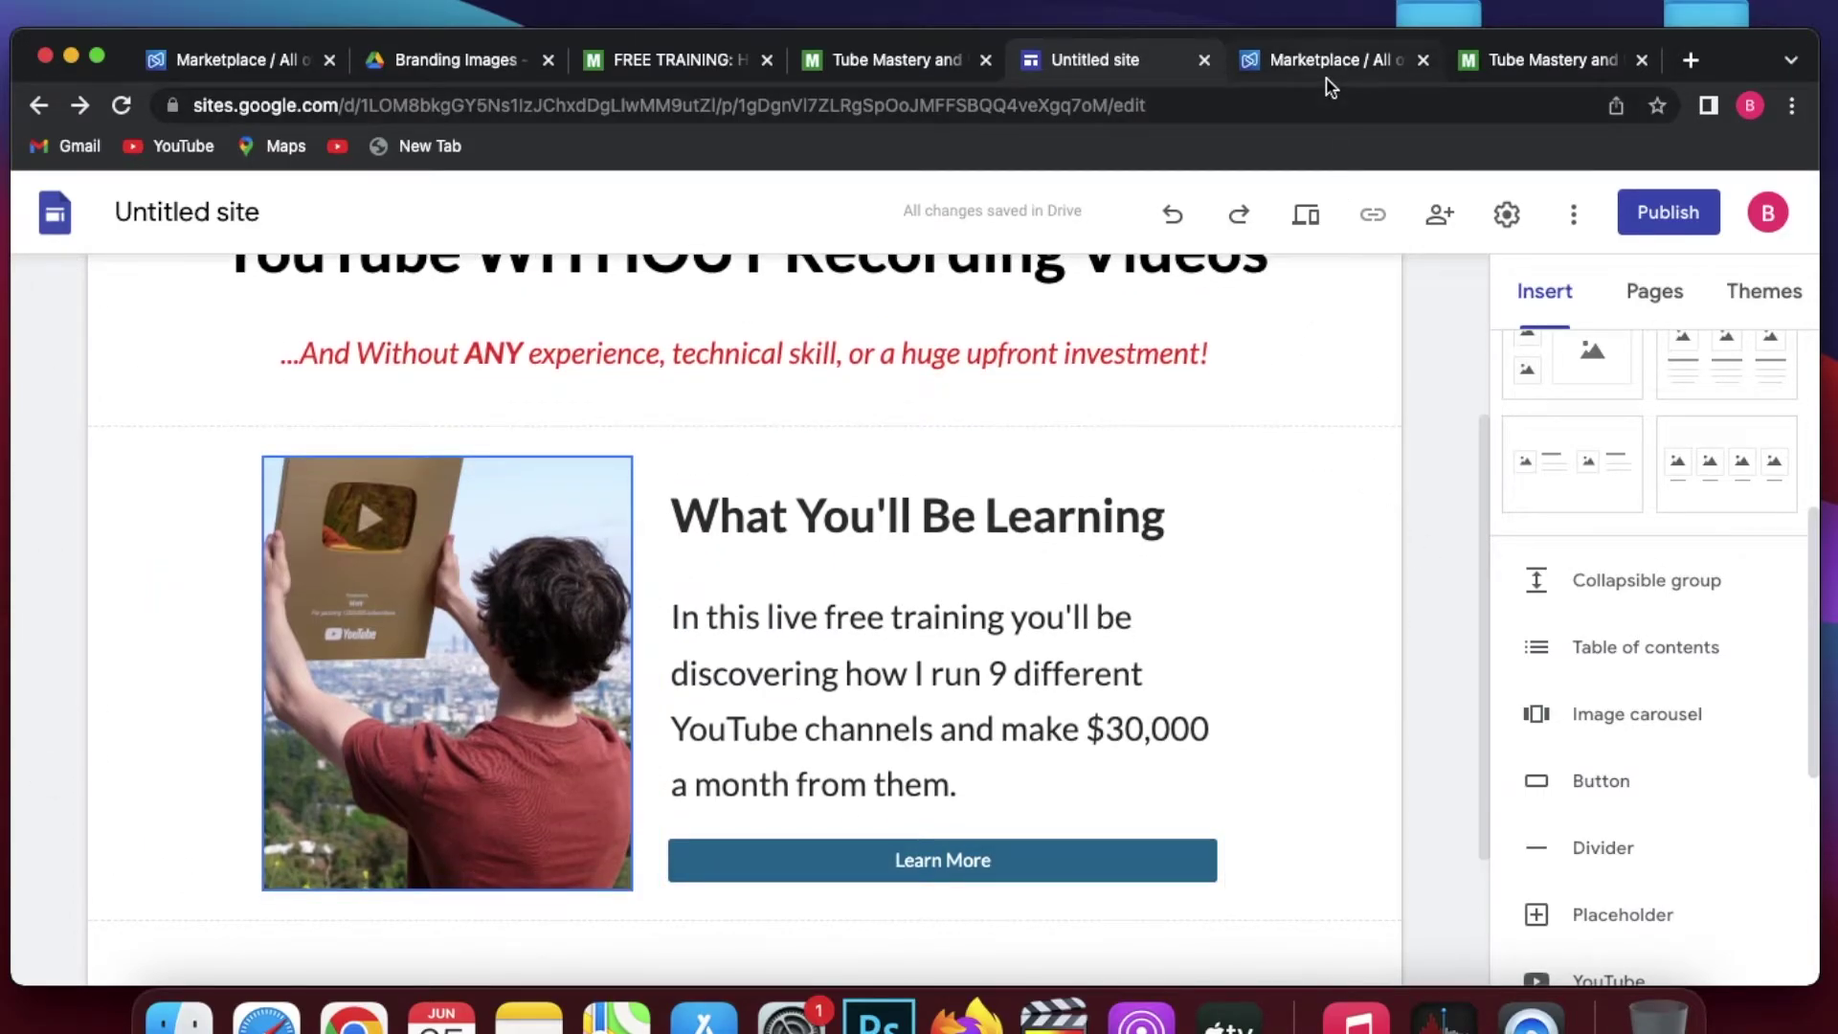
- Select the What You'll Be Learning paragraph on the FREE TRAINING page, then start a new tab
left_click(662, 61)
scroll(1071, 776, "down", 3)
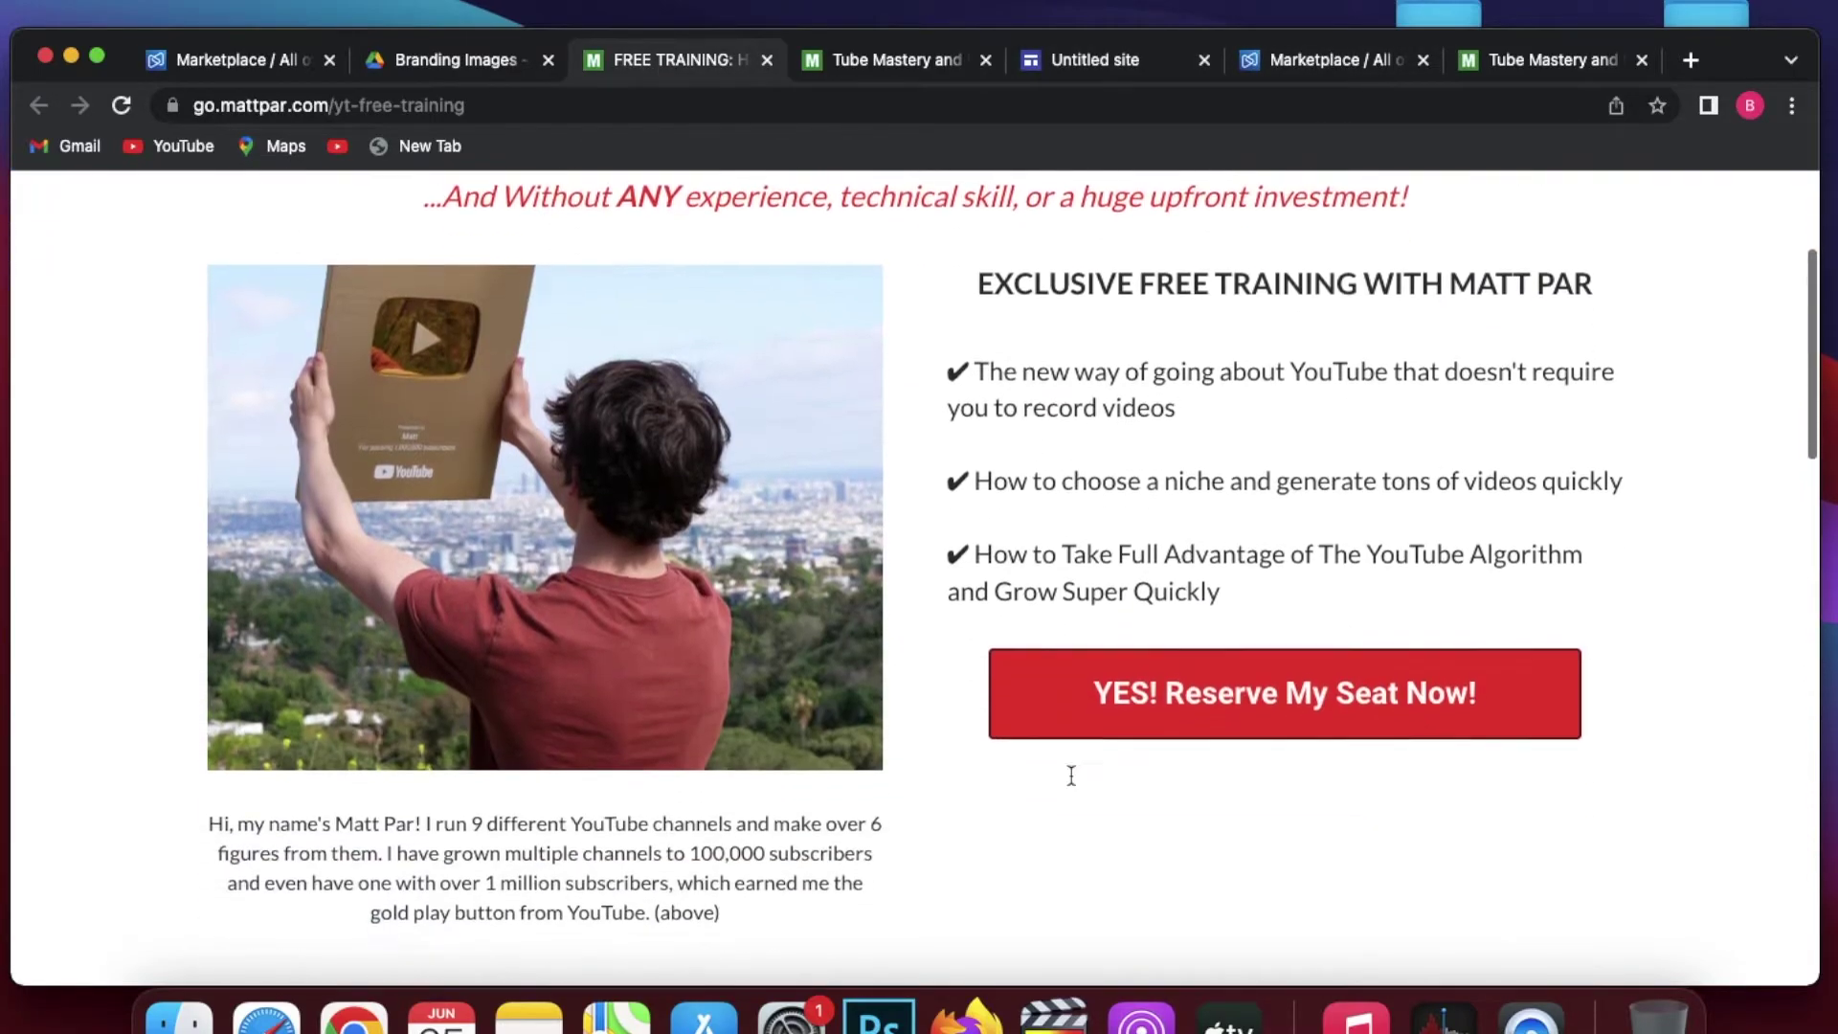
scroll(1070, 776, "down", 1)
scroll(1031, 808, "down", 3)
triple_click(1031, 807)
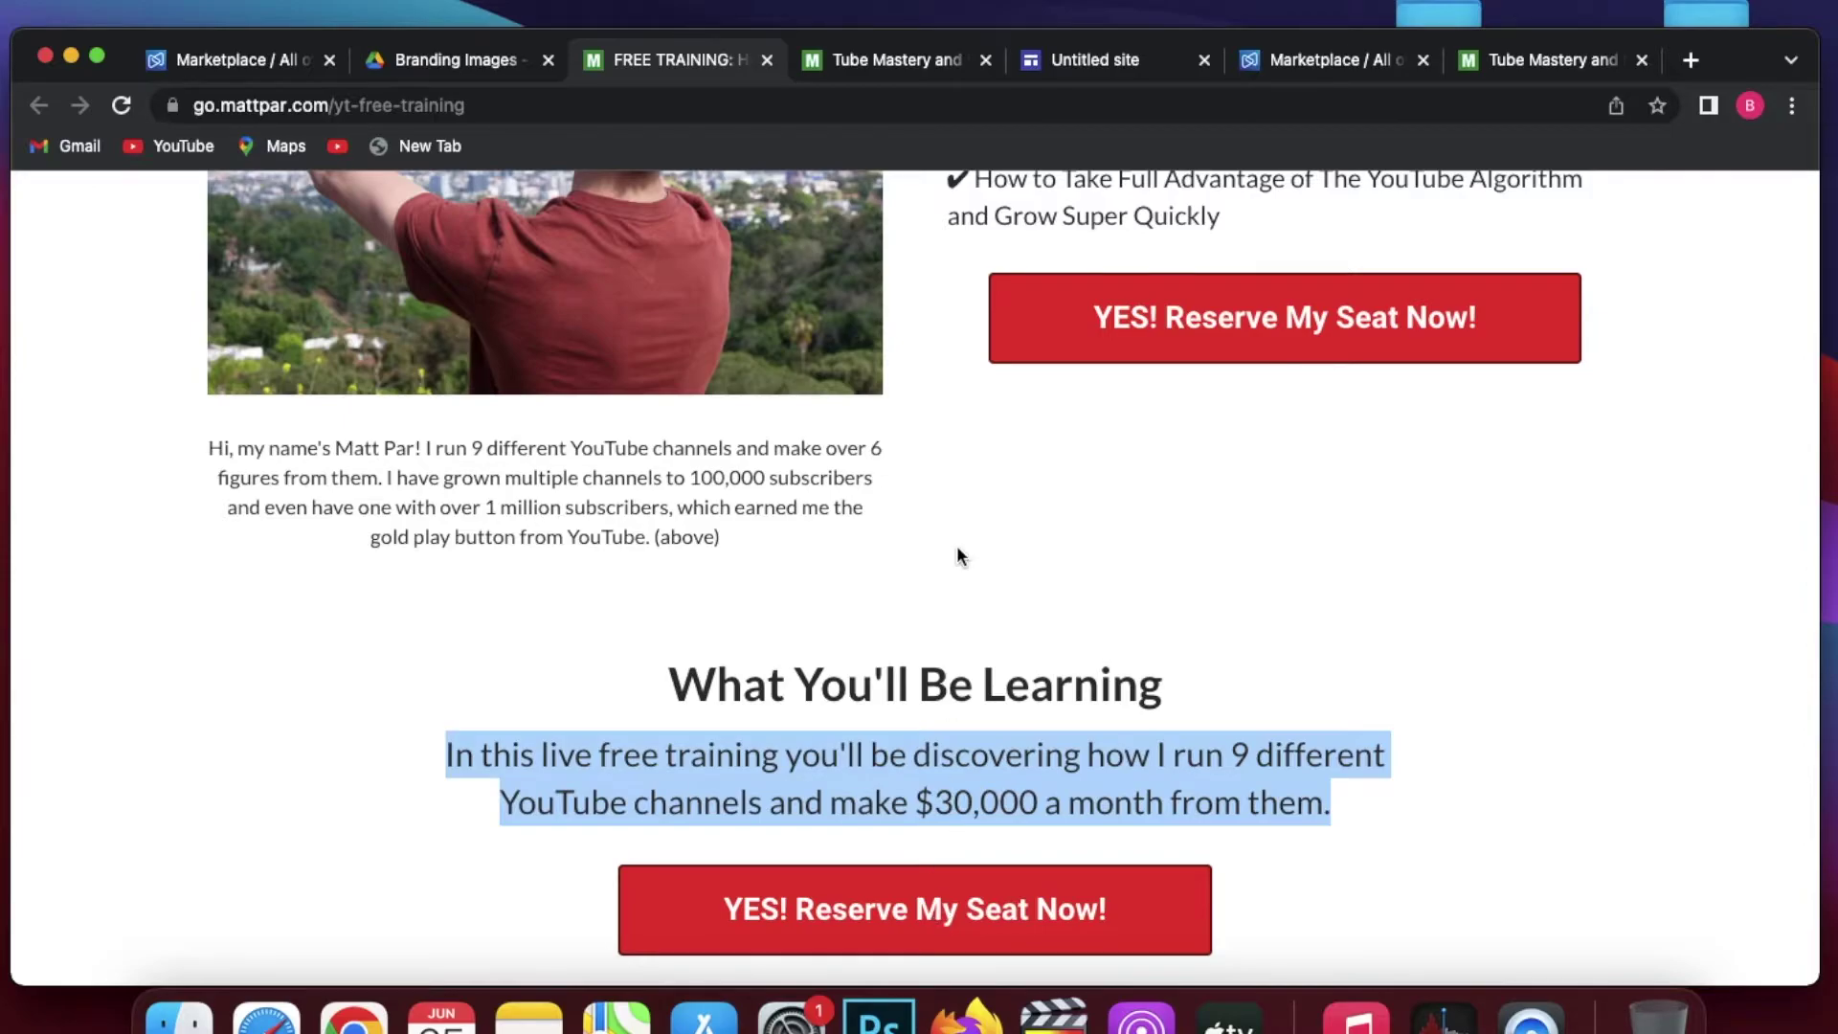
left_click(1690, 59)
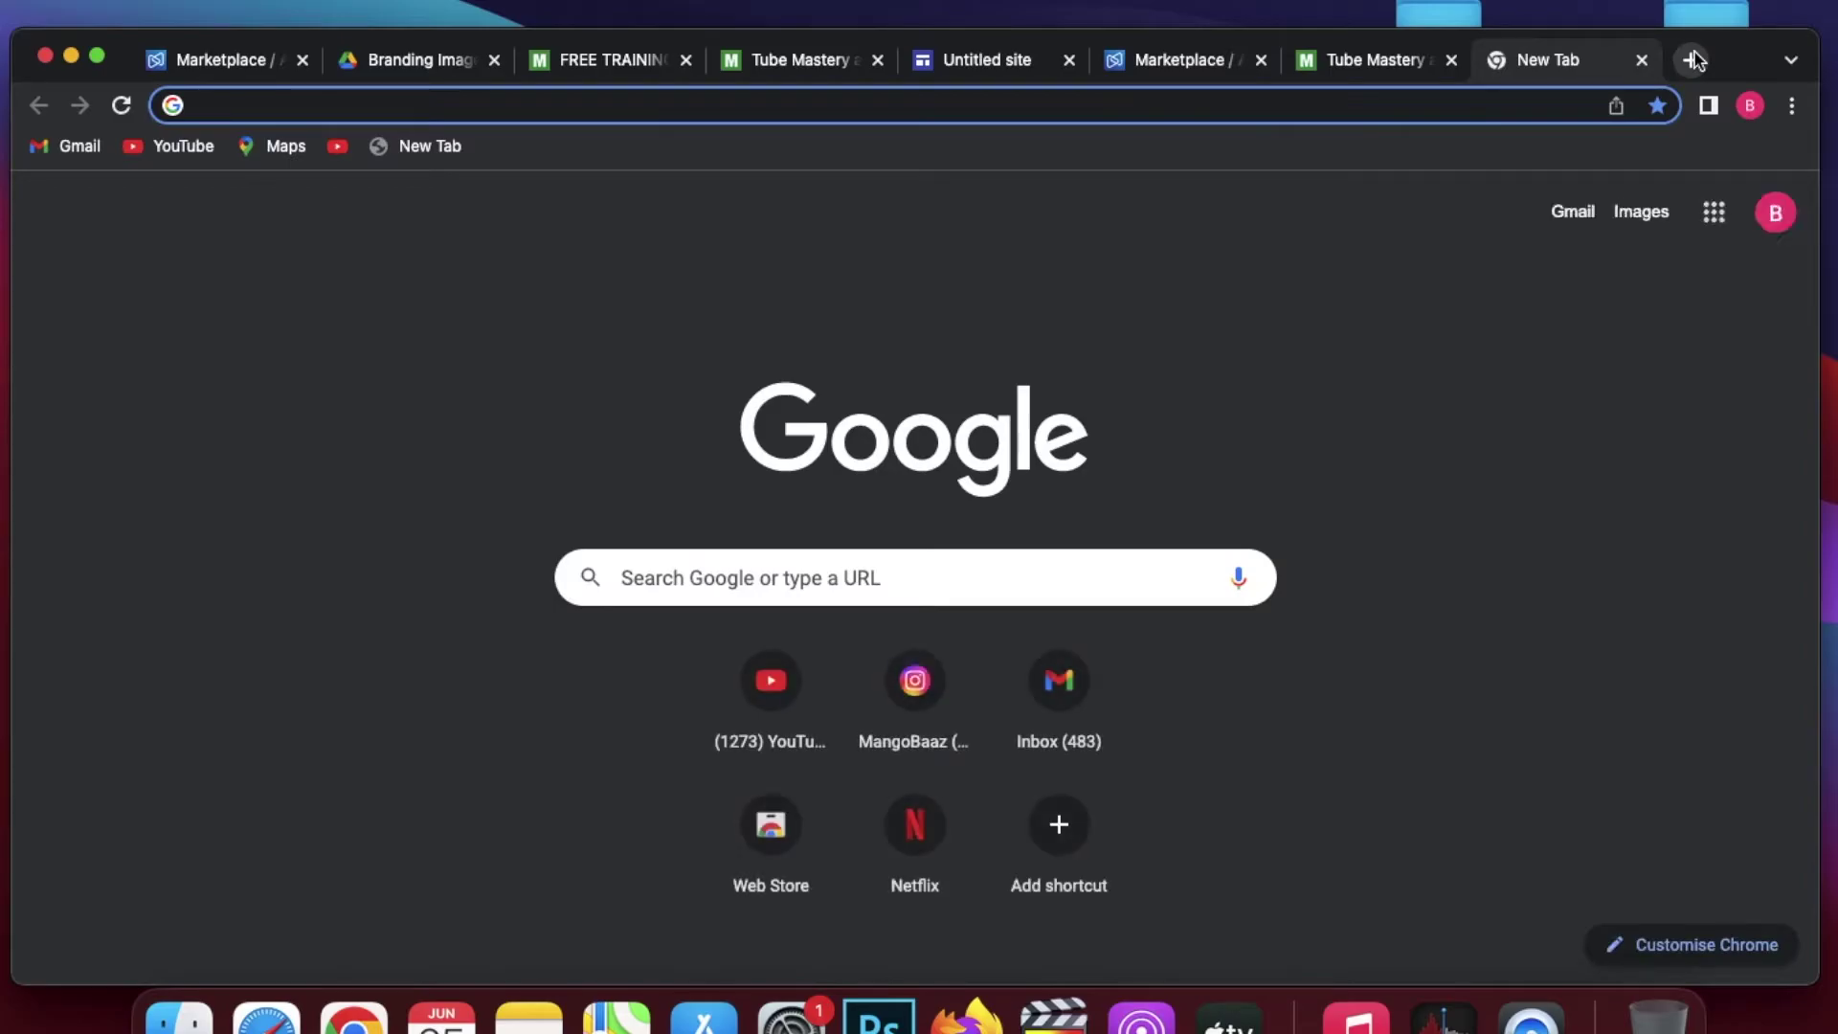
- Search Google for 'learn more button png'
type("learn ")
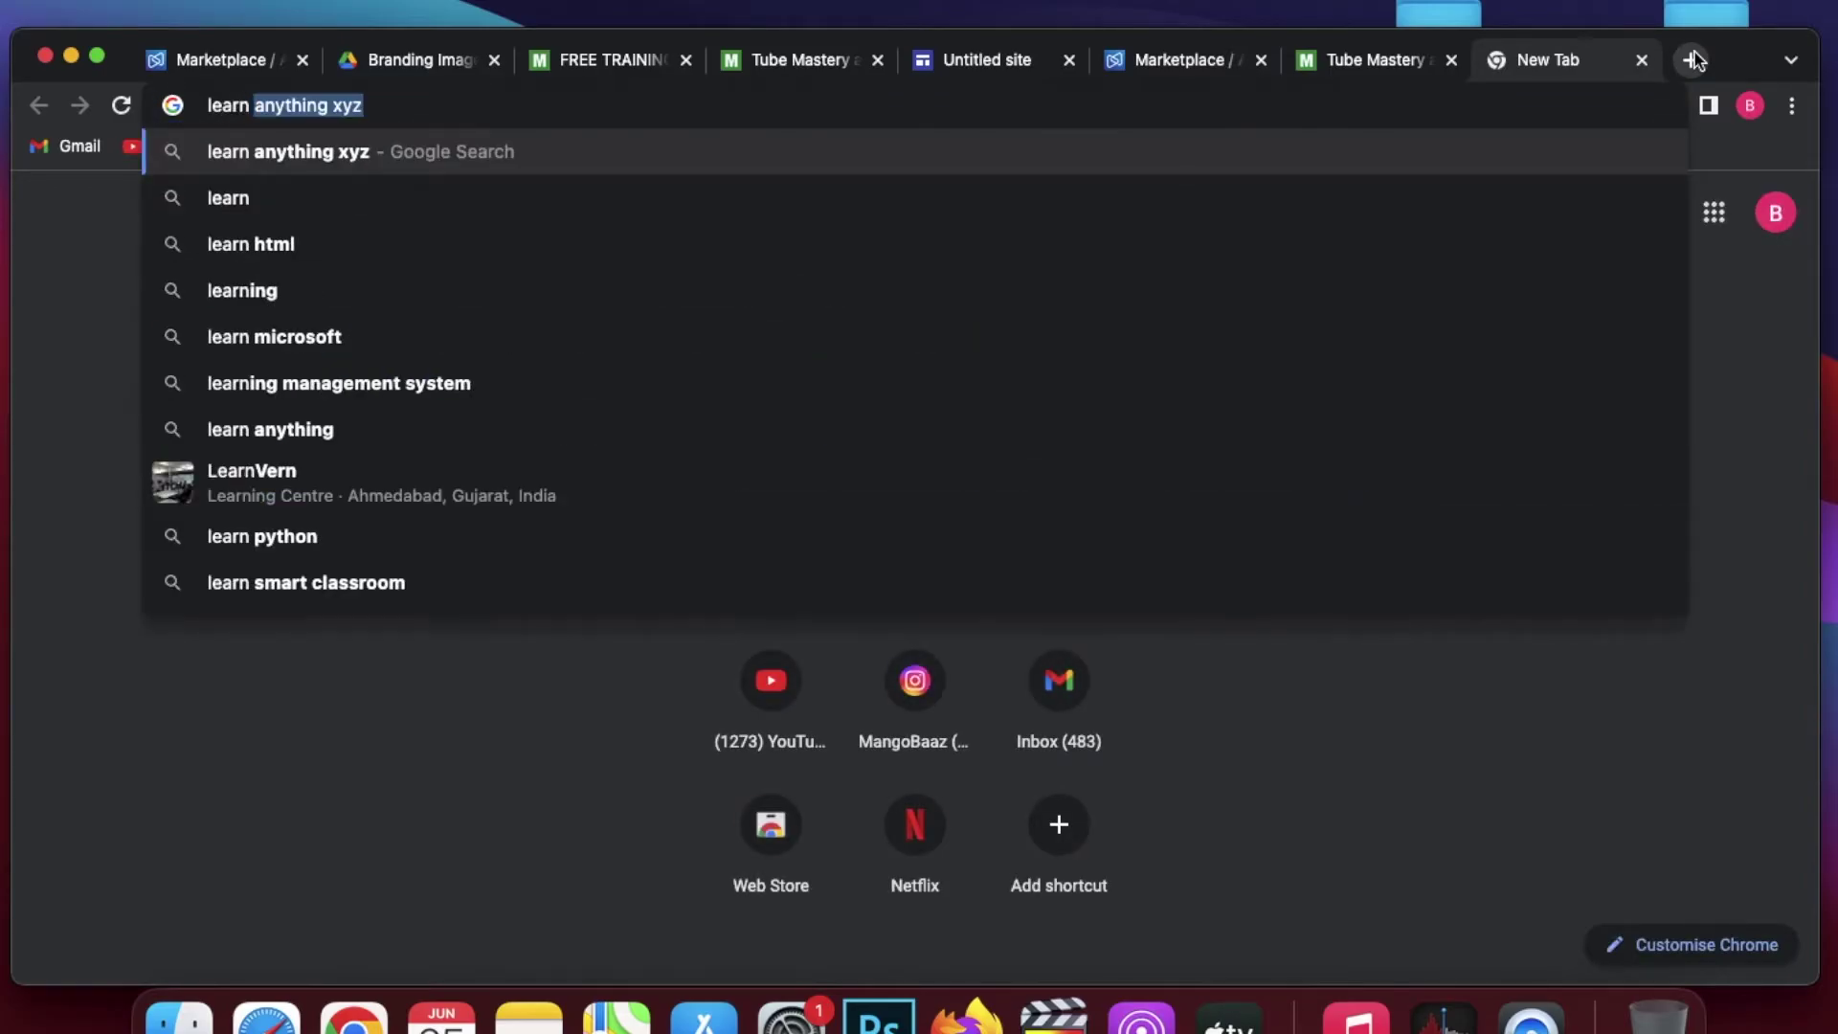
type("more button png")
key("Return")
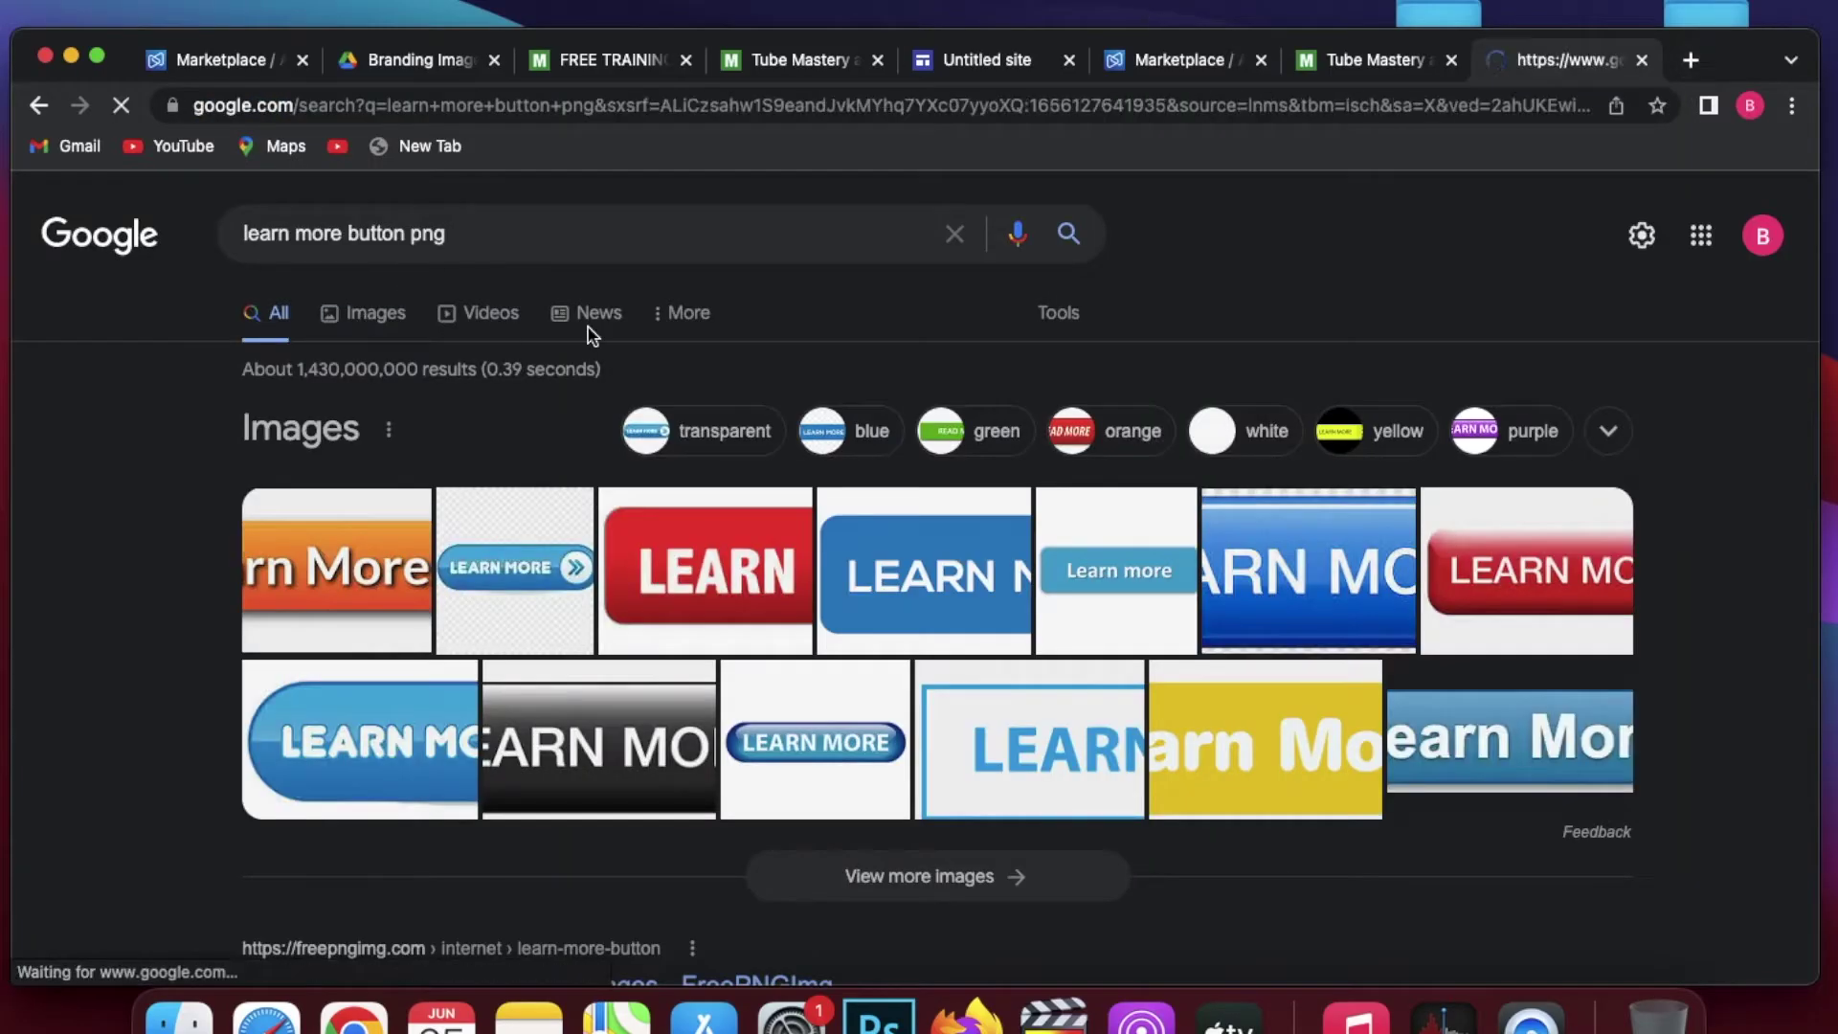
scroll(1060, 579, "down", 15)
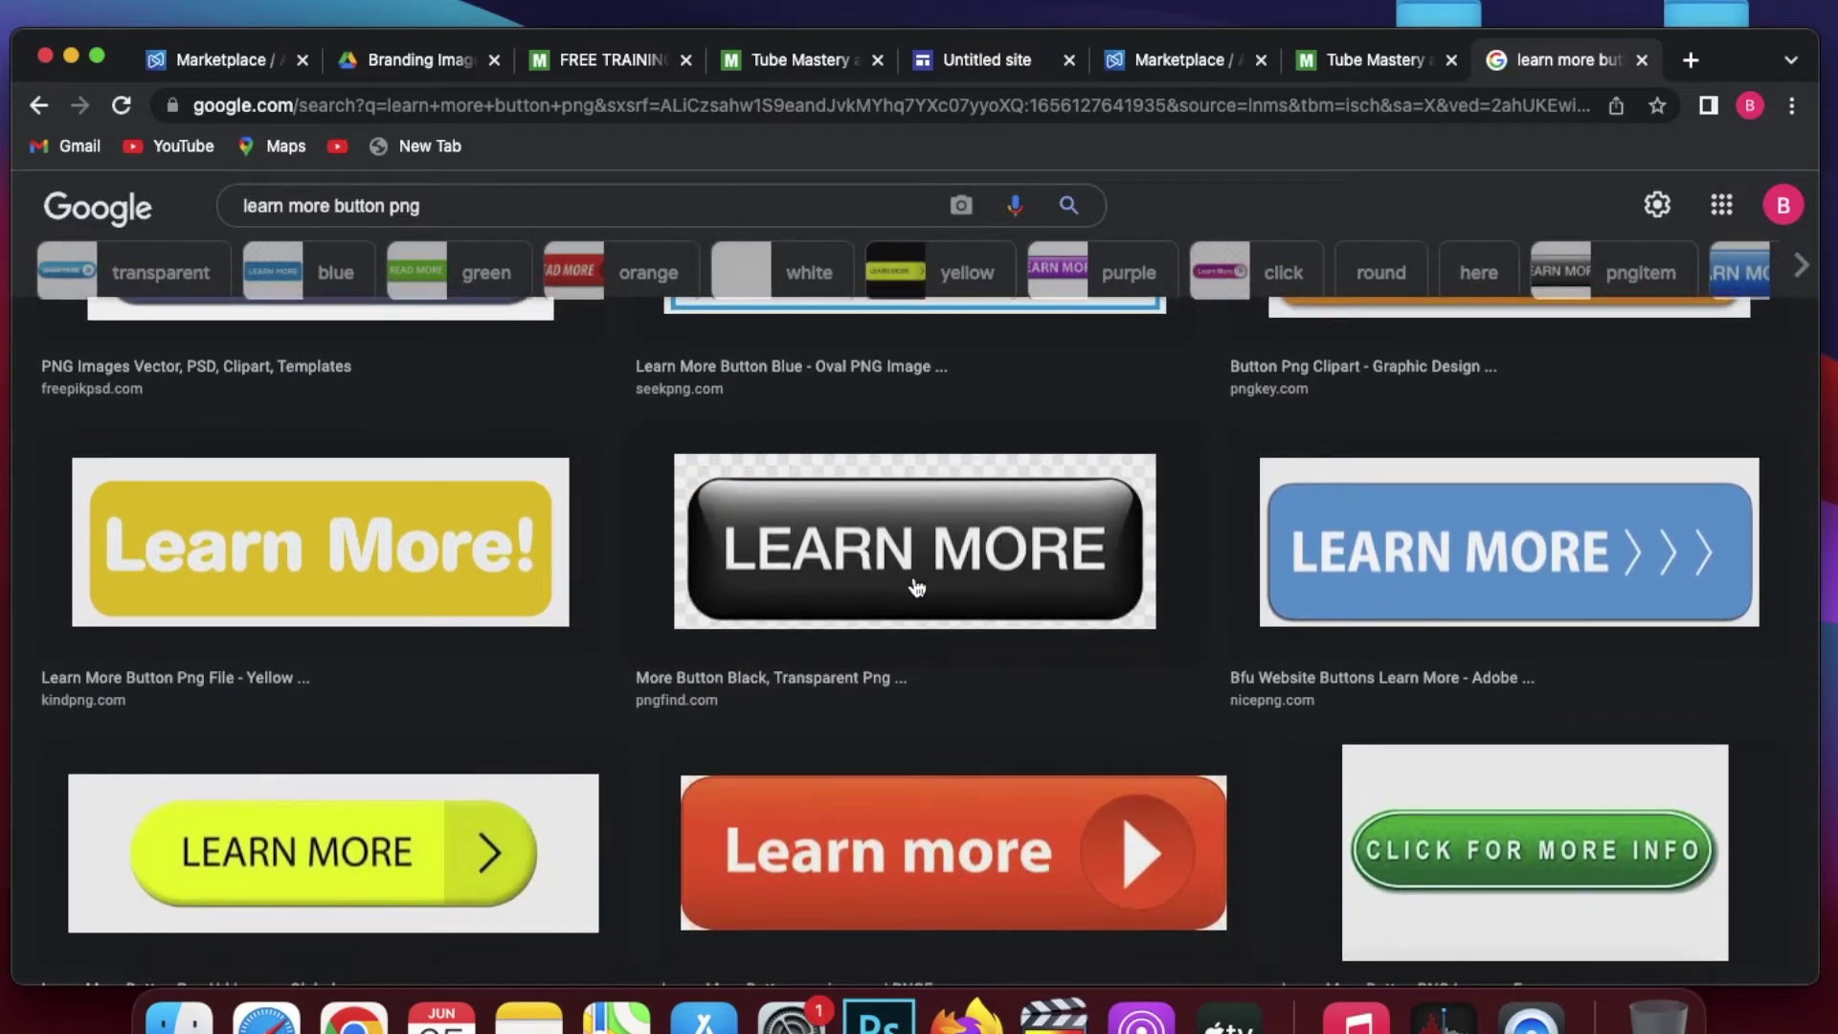
- Save the orange Learn more button image to the computer
left_click(869, 846)
right_click(1243, 404)
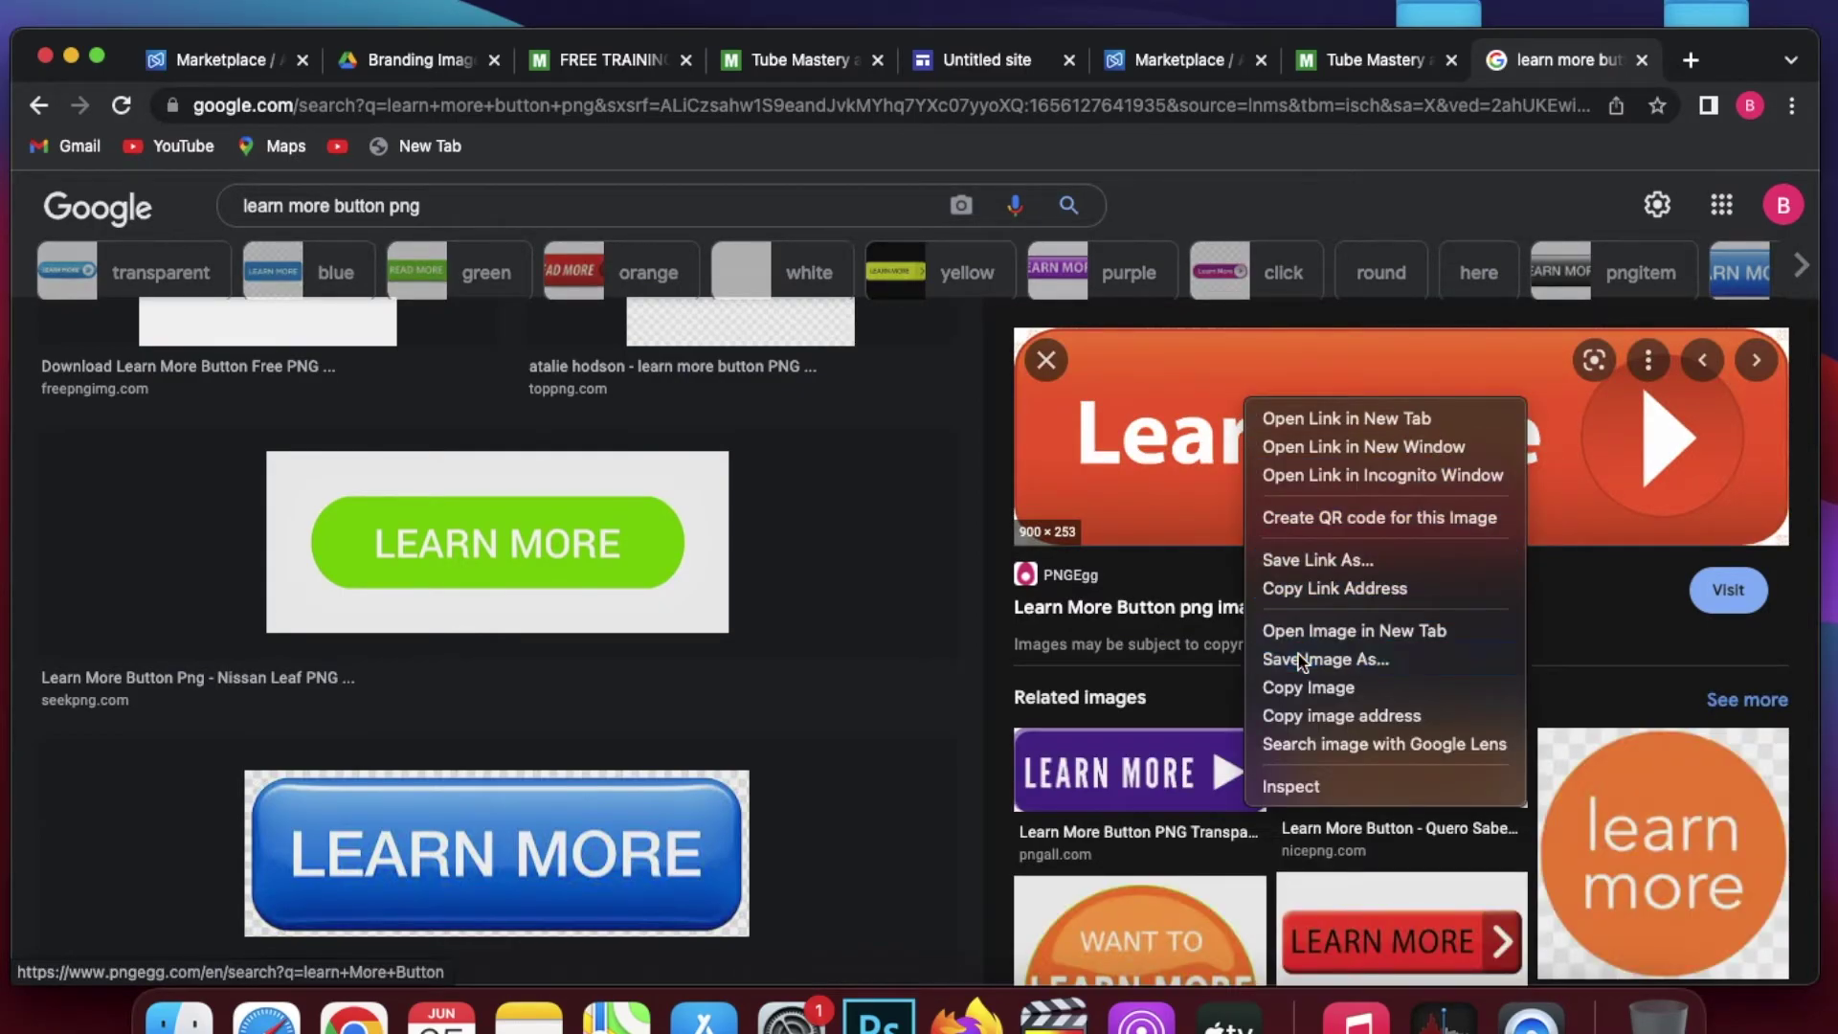
left_click(1307, 687)
key("super+5")
scroll(1584, 517, "up", 5)
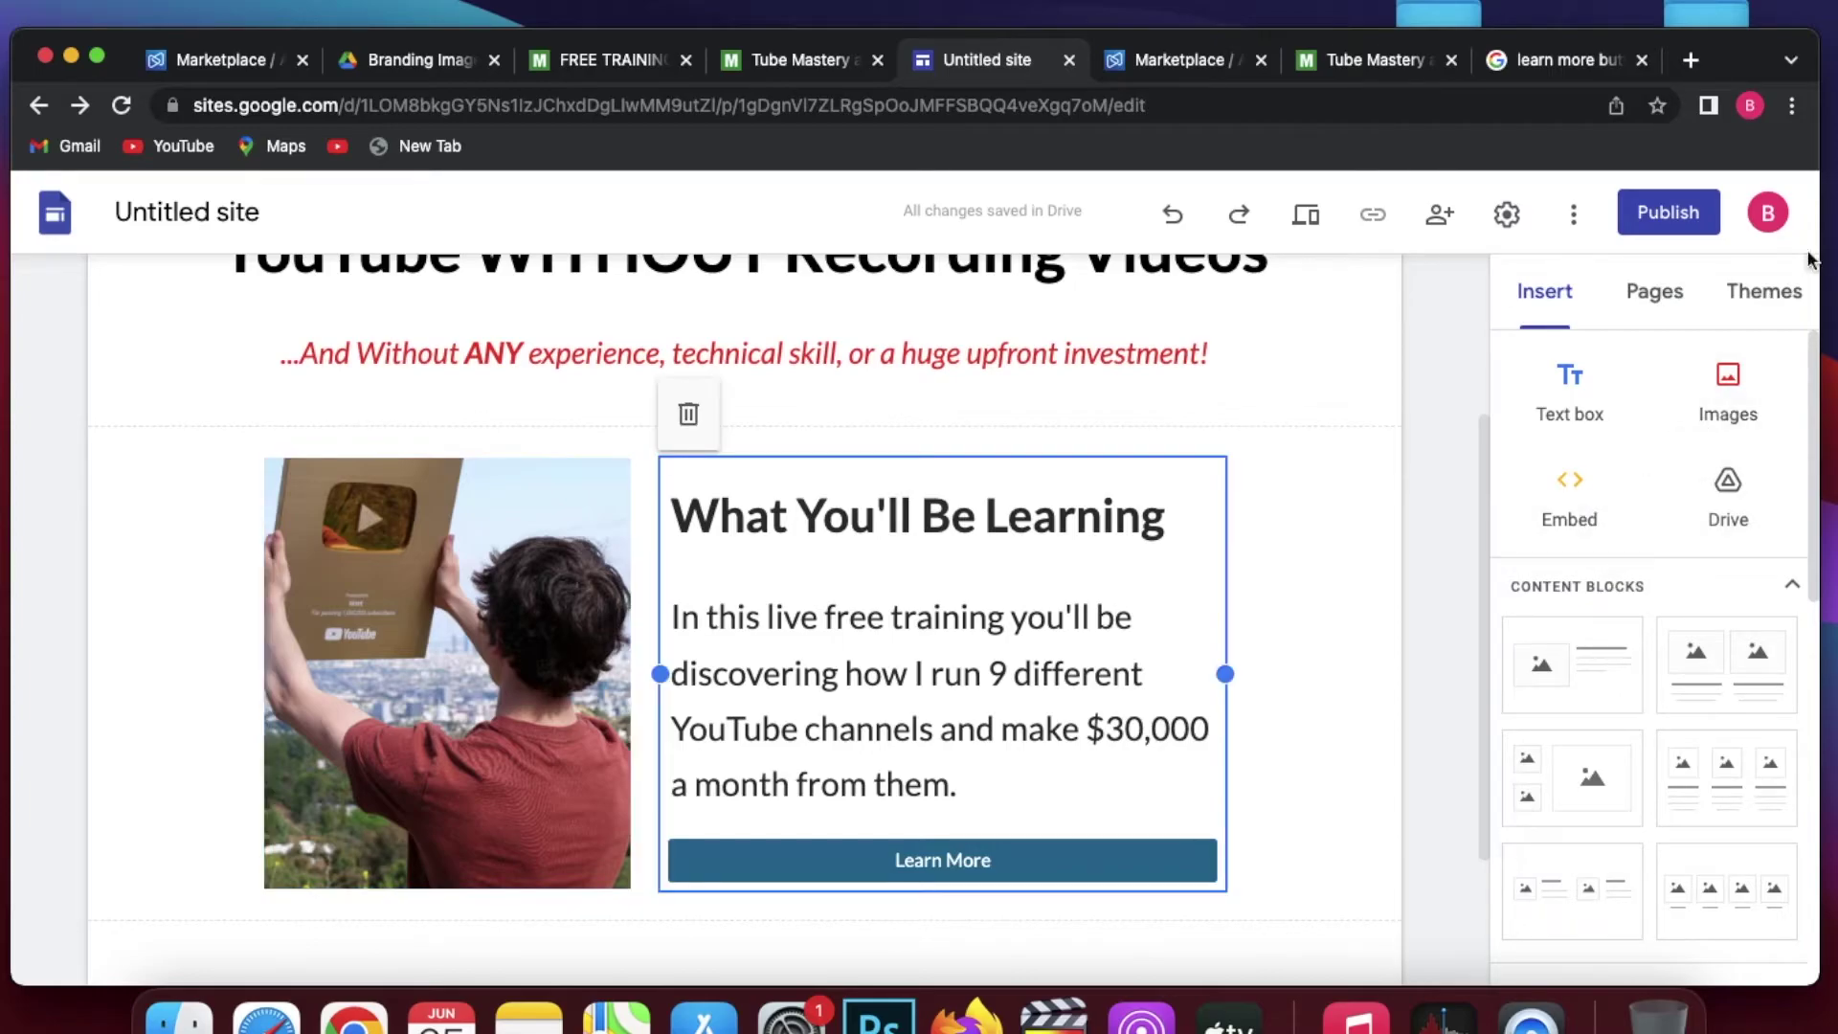
- Upload the saved orange Learn more PNG and delete the old Learn More button
left_click(1754, 381)
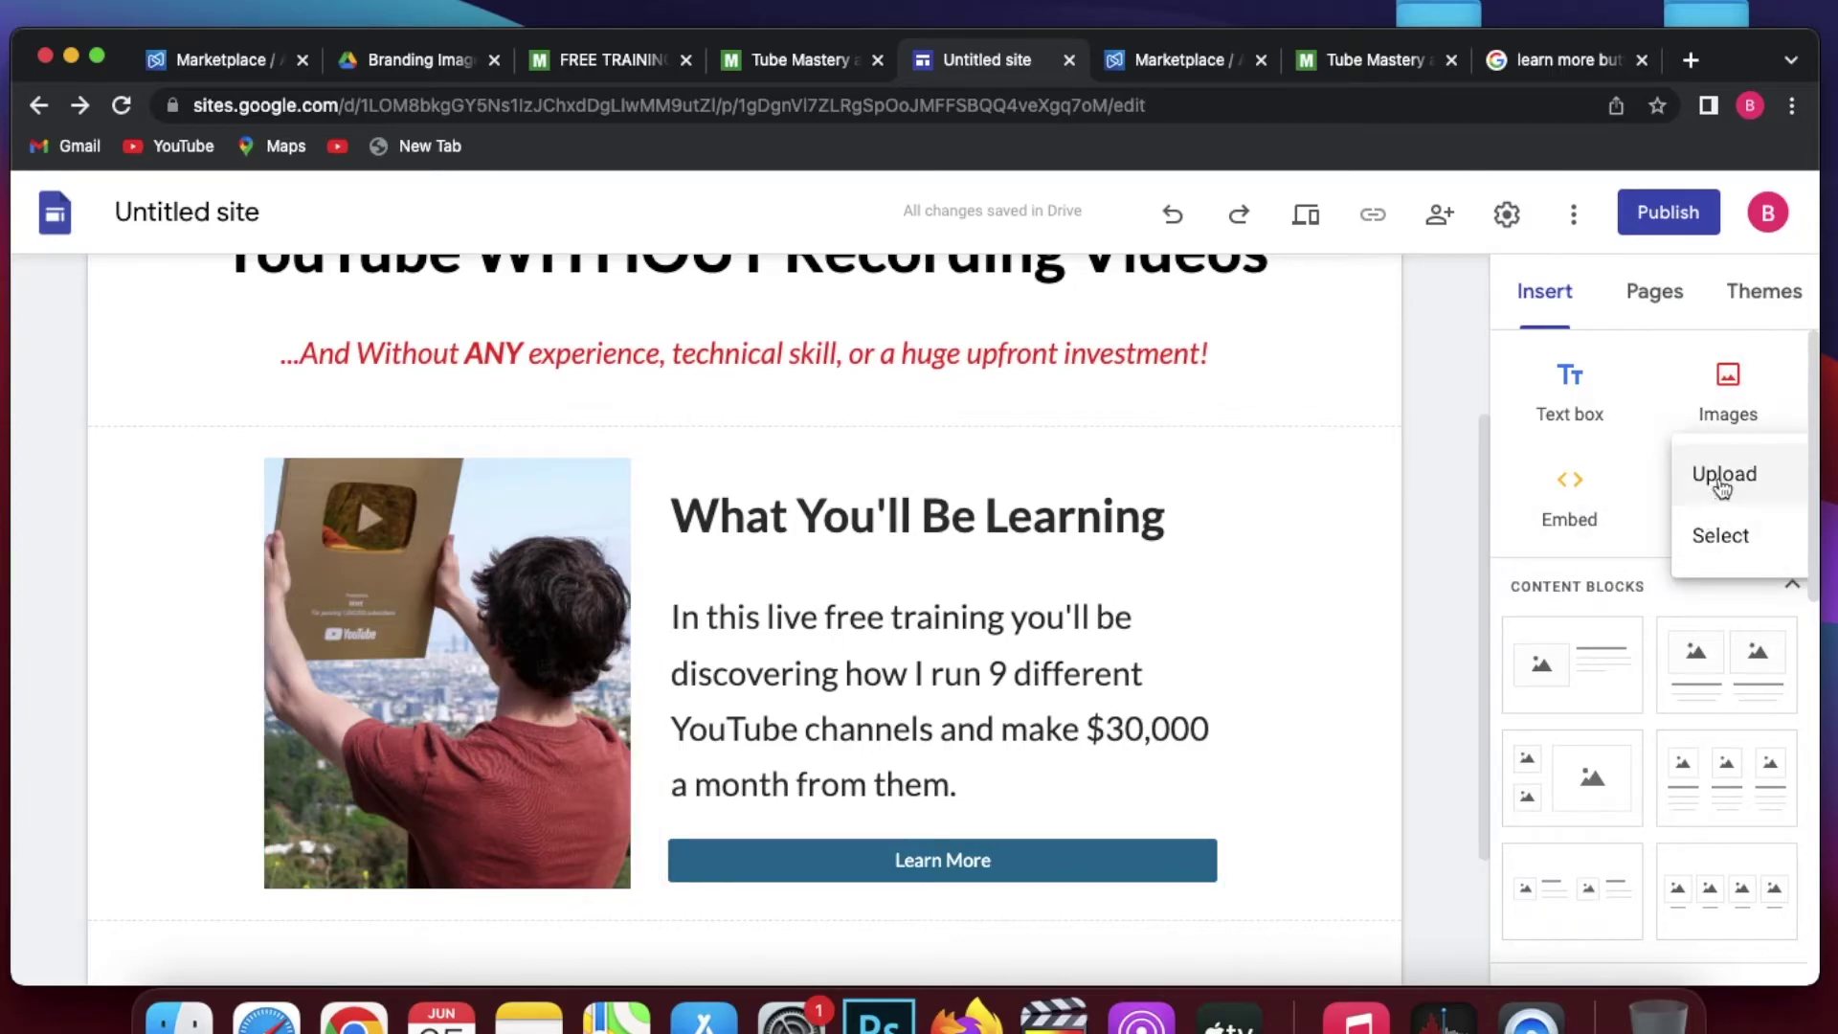
left_click(1722, 476)
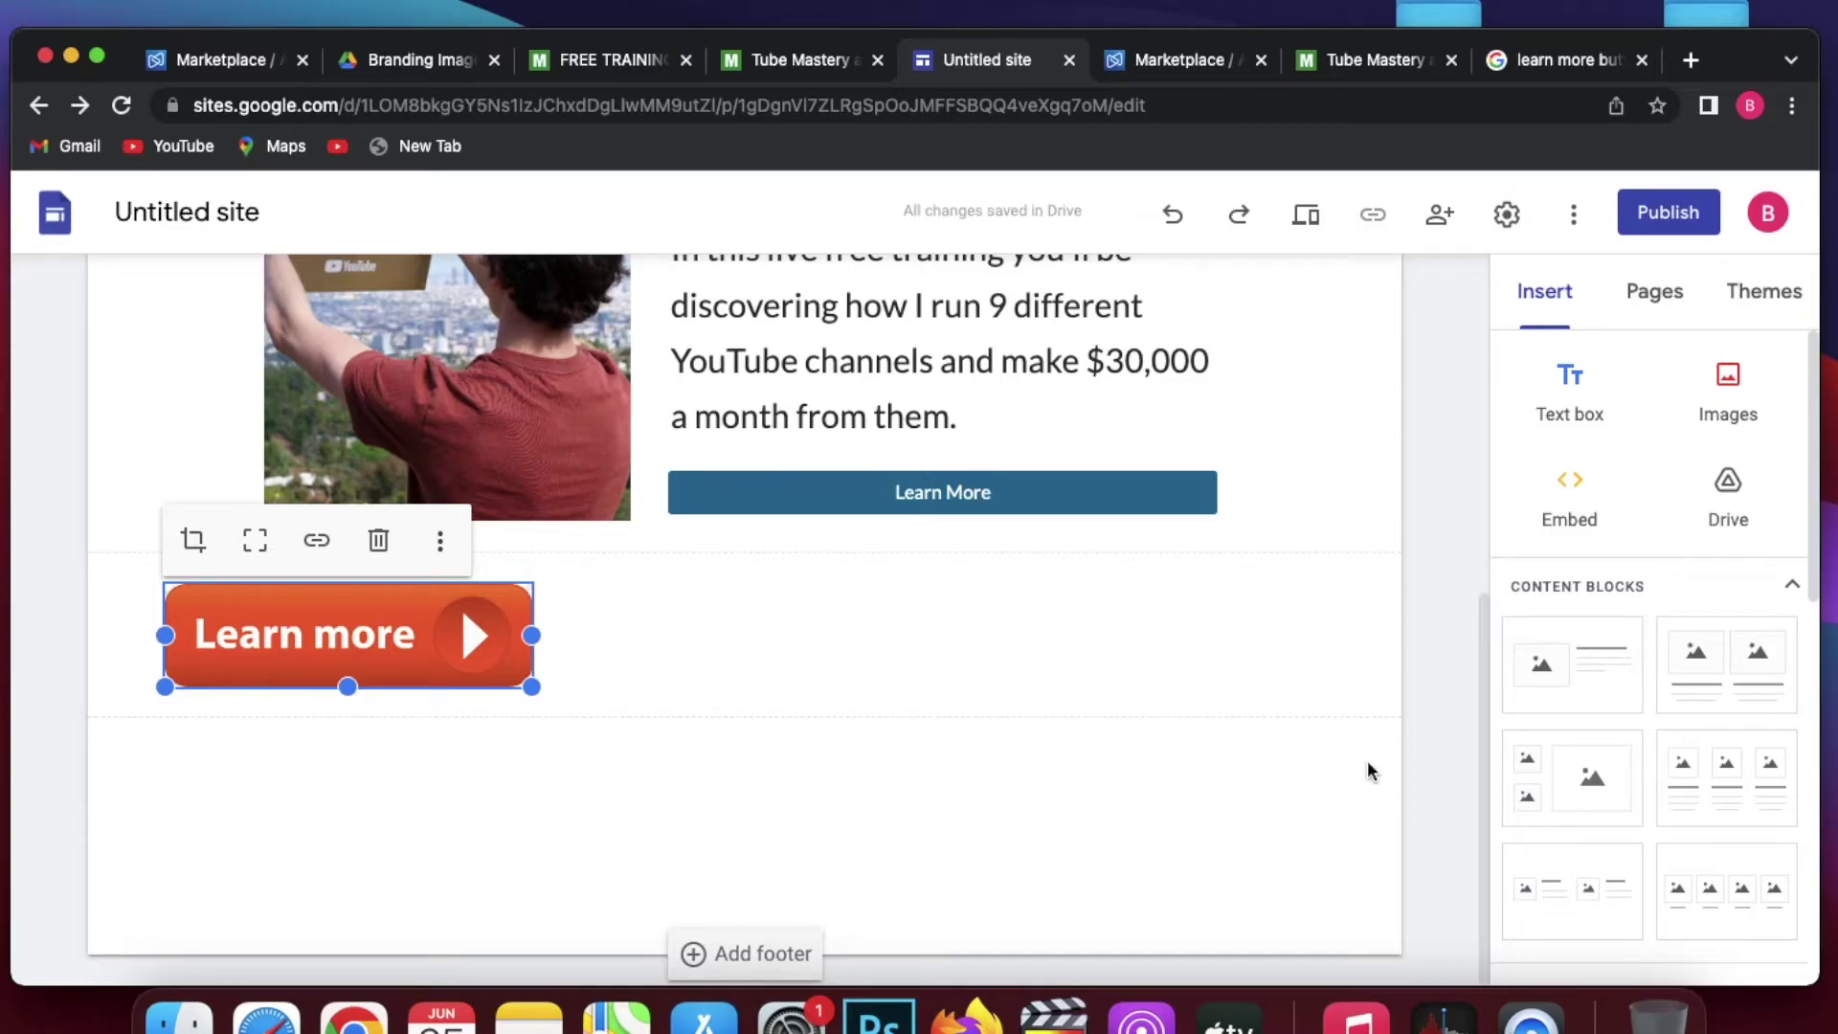
left_click(1025, 501)
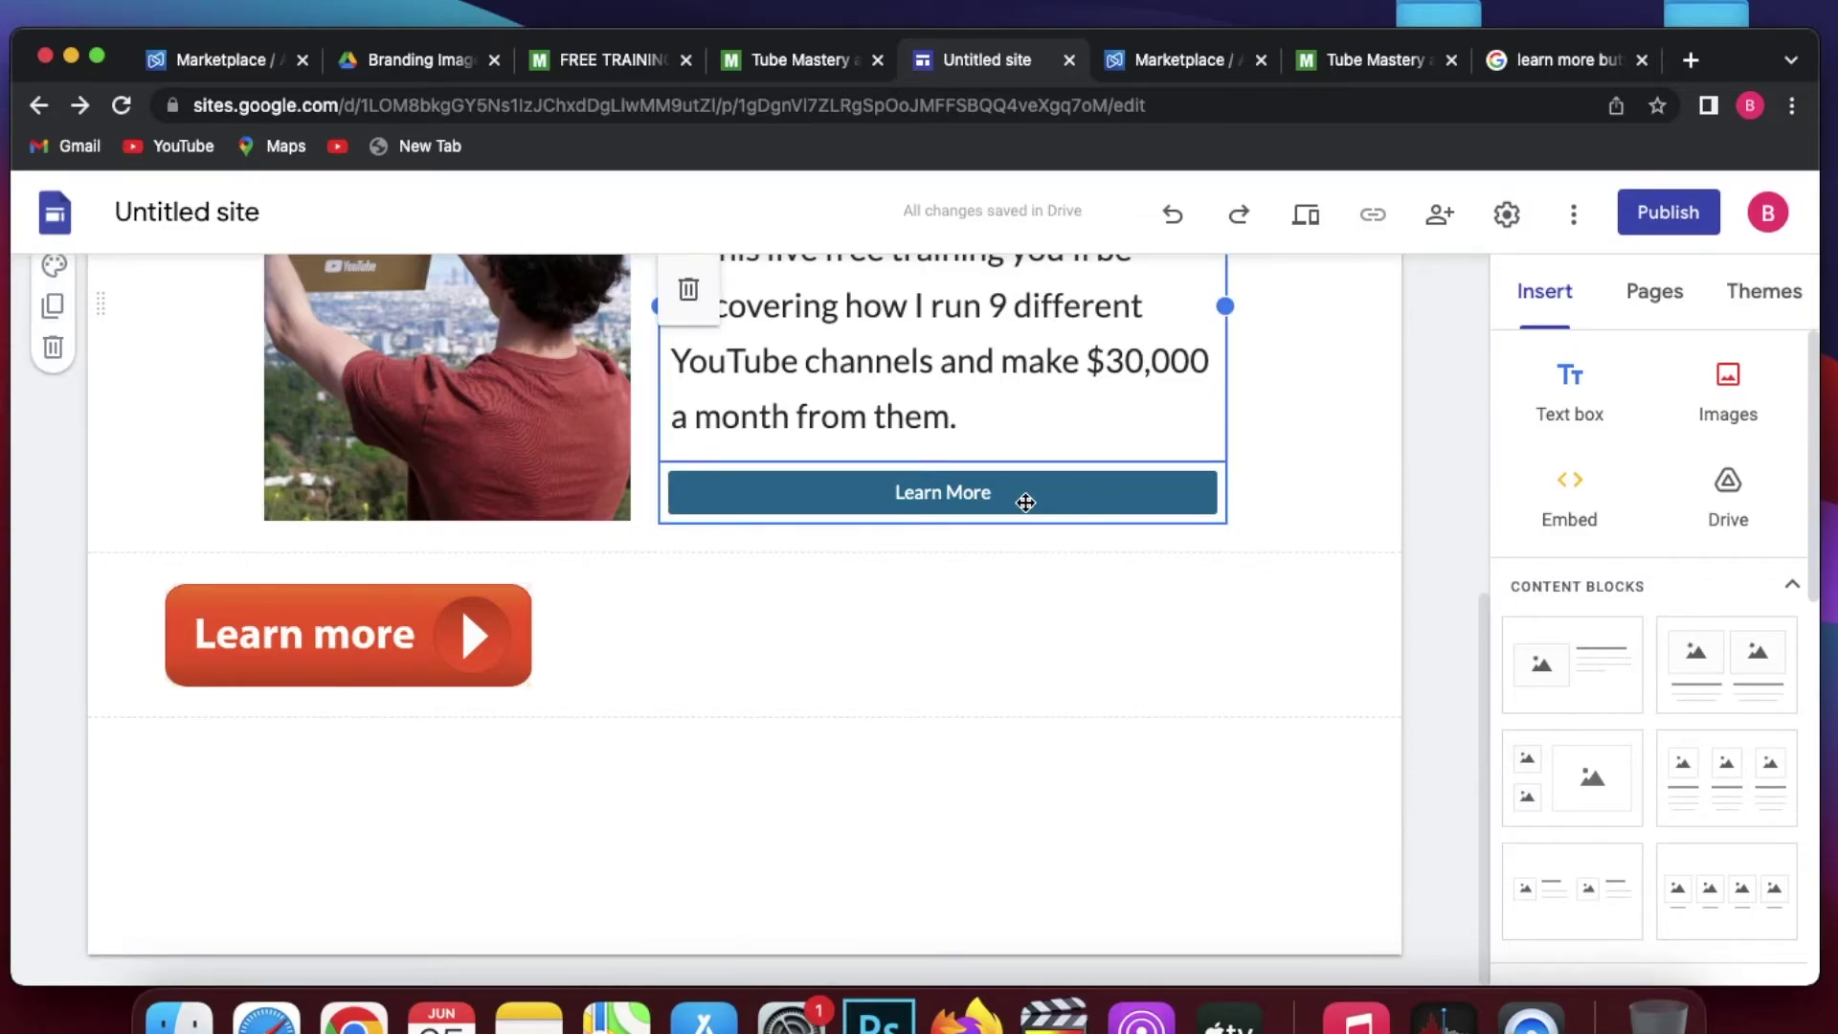
scroll(1025, 500, "up", 2)
left_click(895, 677)
left_click(904, 606)
- Move the orange Learn more image beneath the learning paragraph
left_click(357, 841)
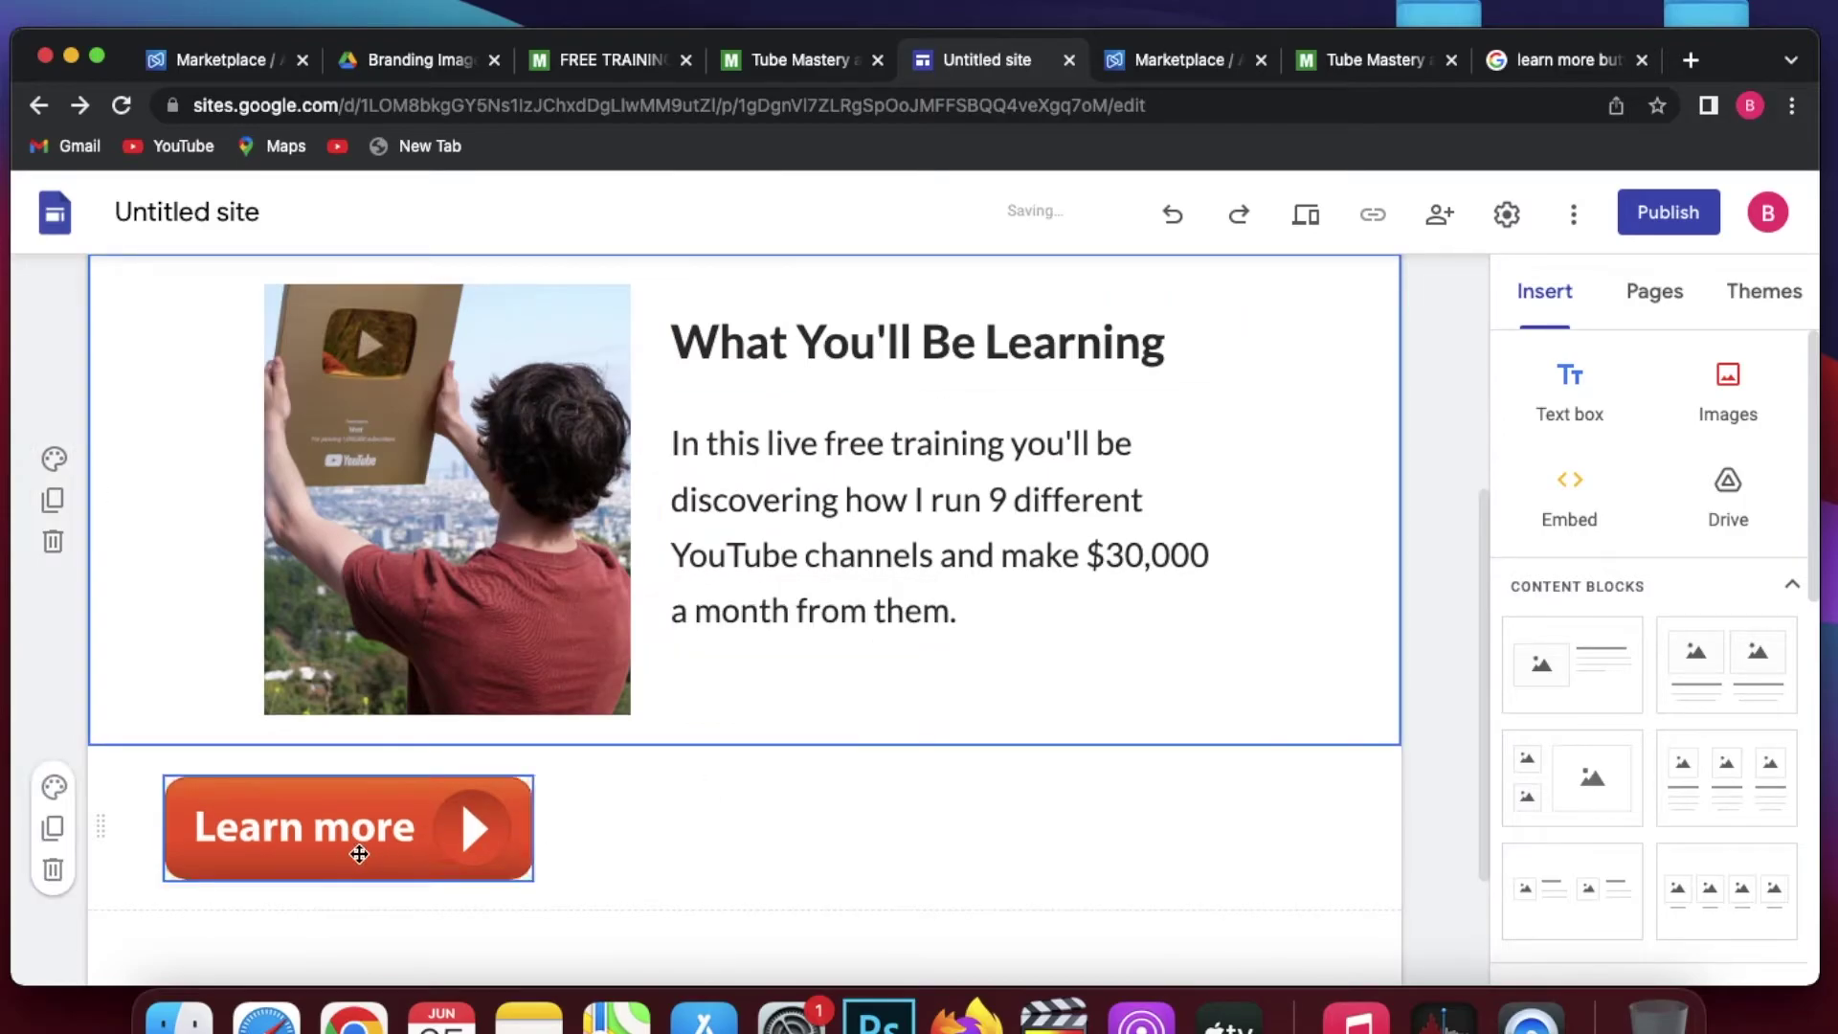
left_click_drag(357, 842, 687, 668)
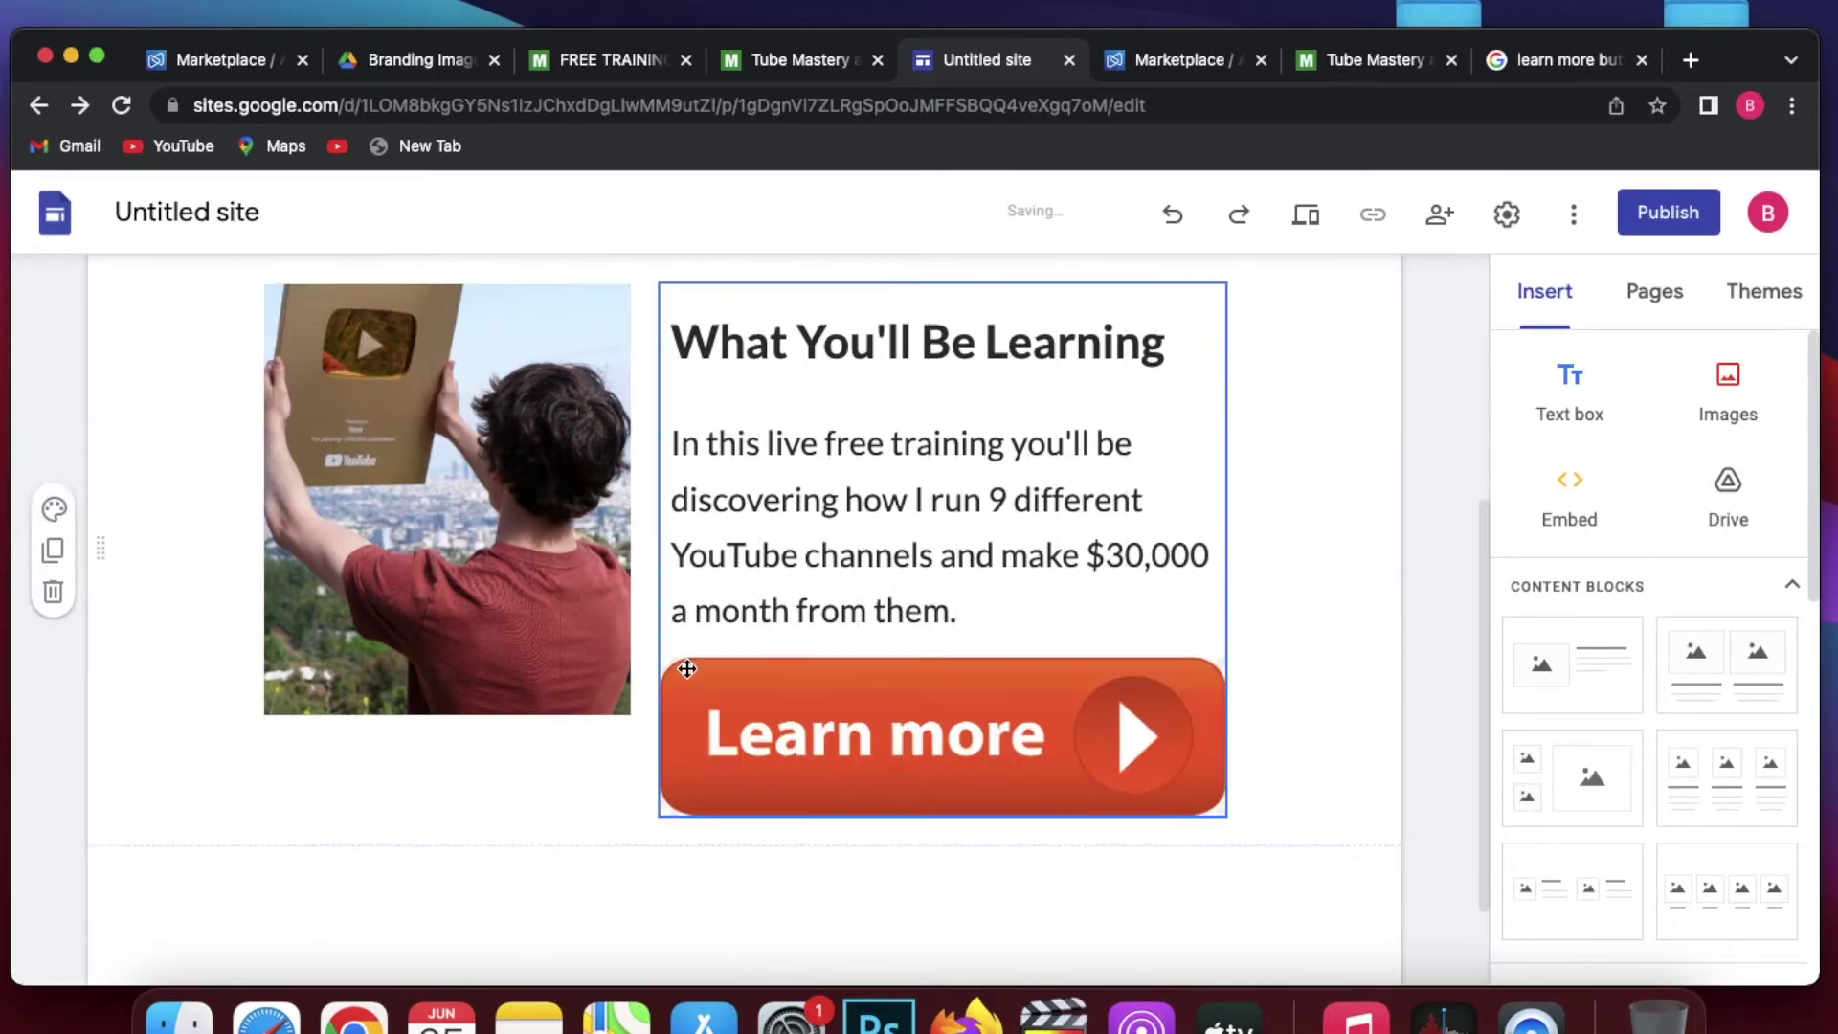
left_click(715, 718)
left_click(811, 615)
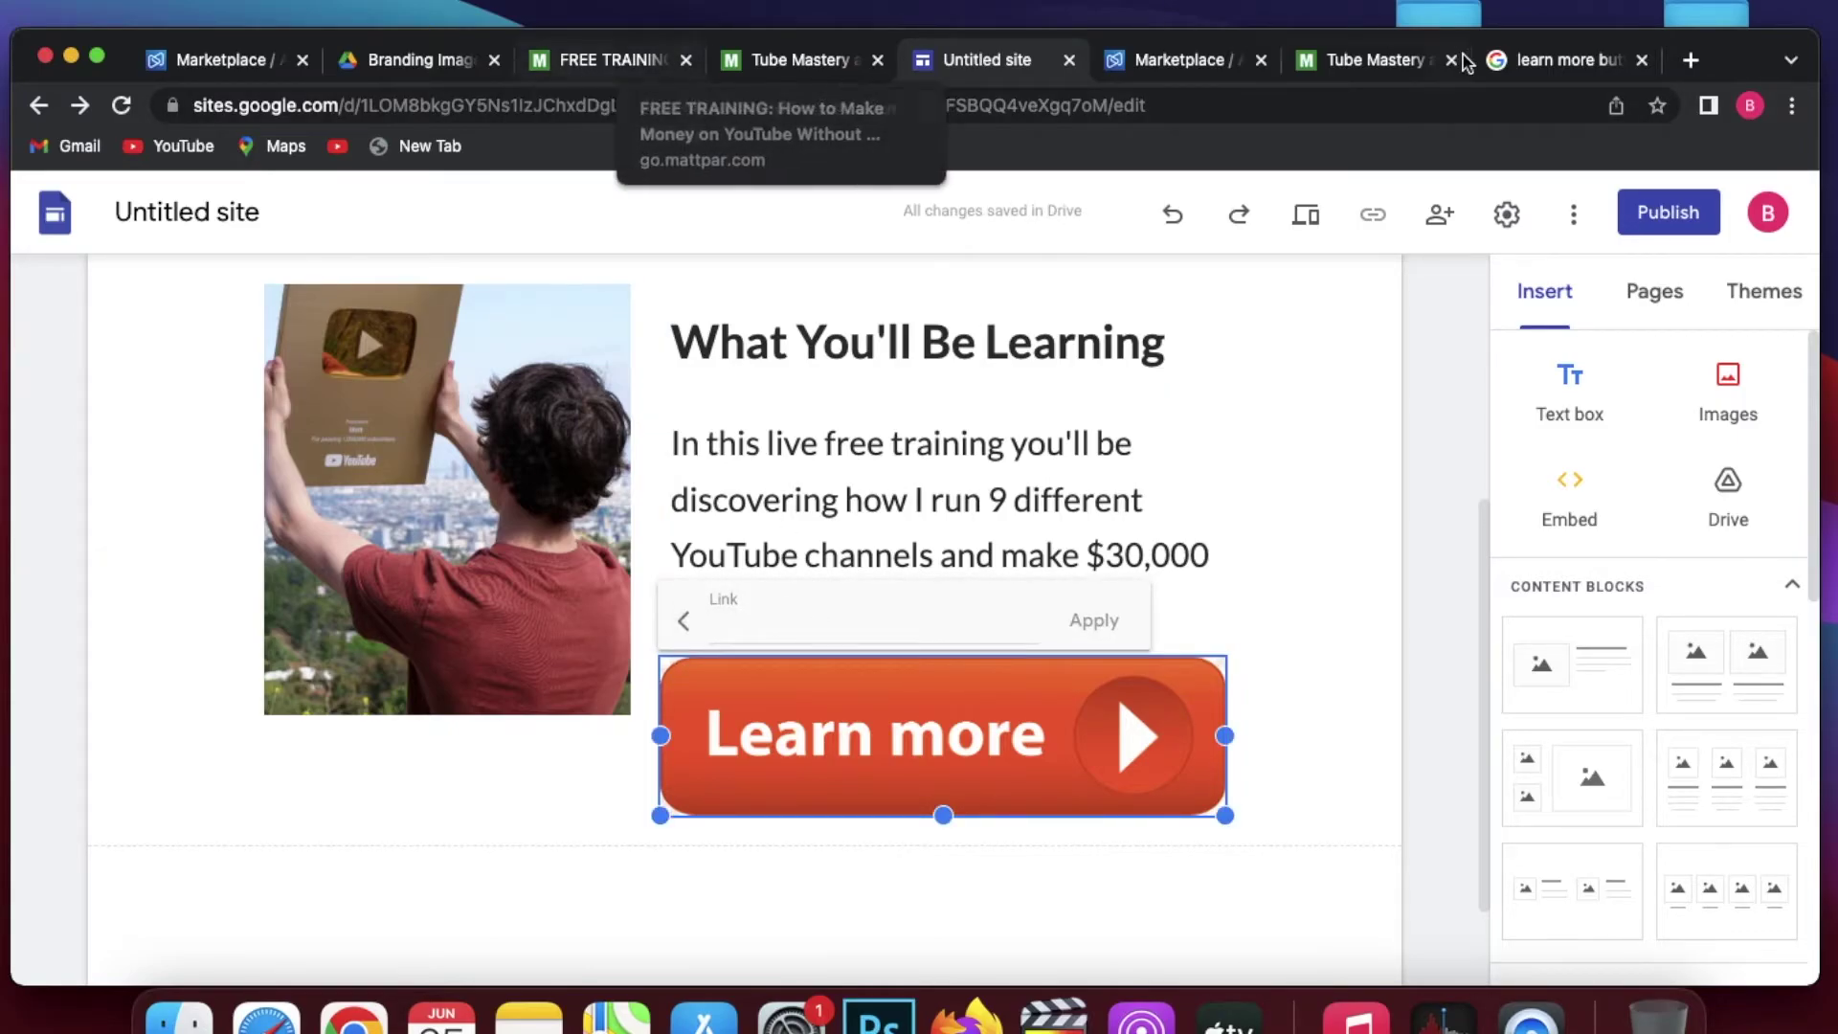
- Link the orange image to the copied Digistore24 webinar URL with the affiliate ID appended
left_click(1381, 67)
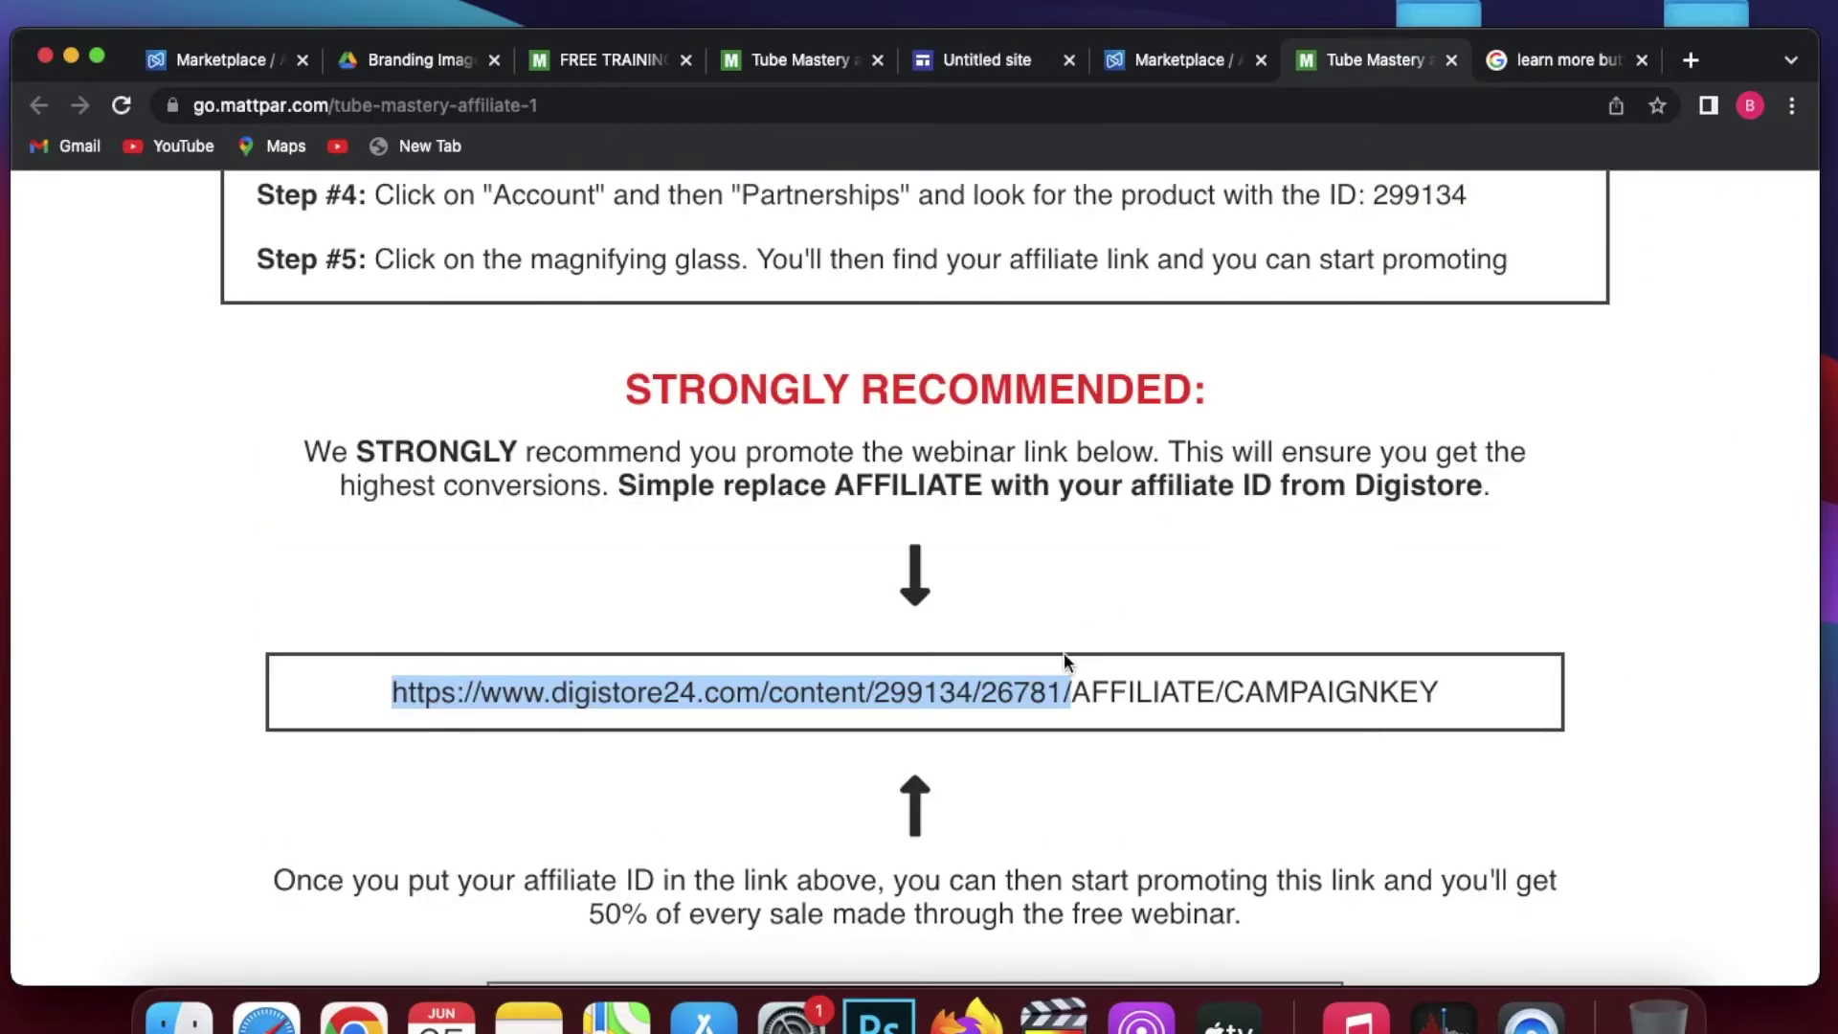
left_click(986, 67)
key("super+v")
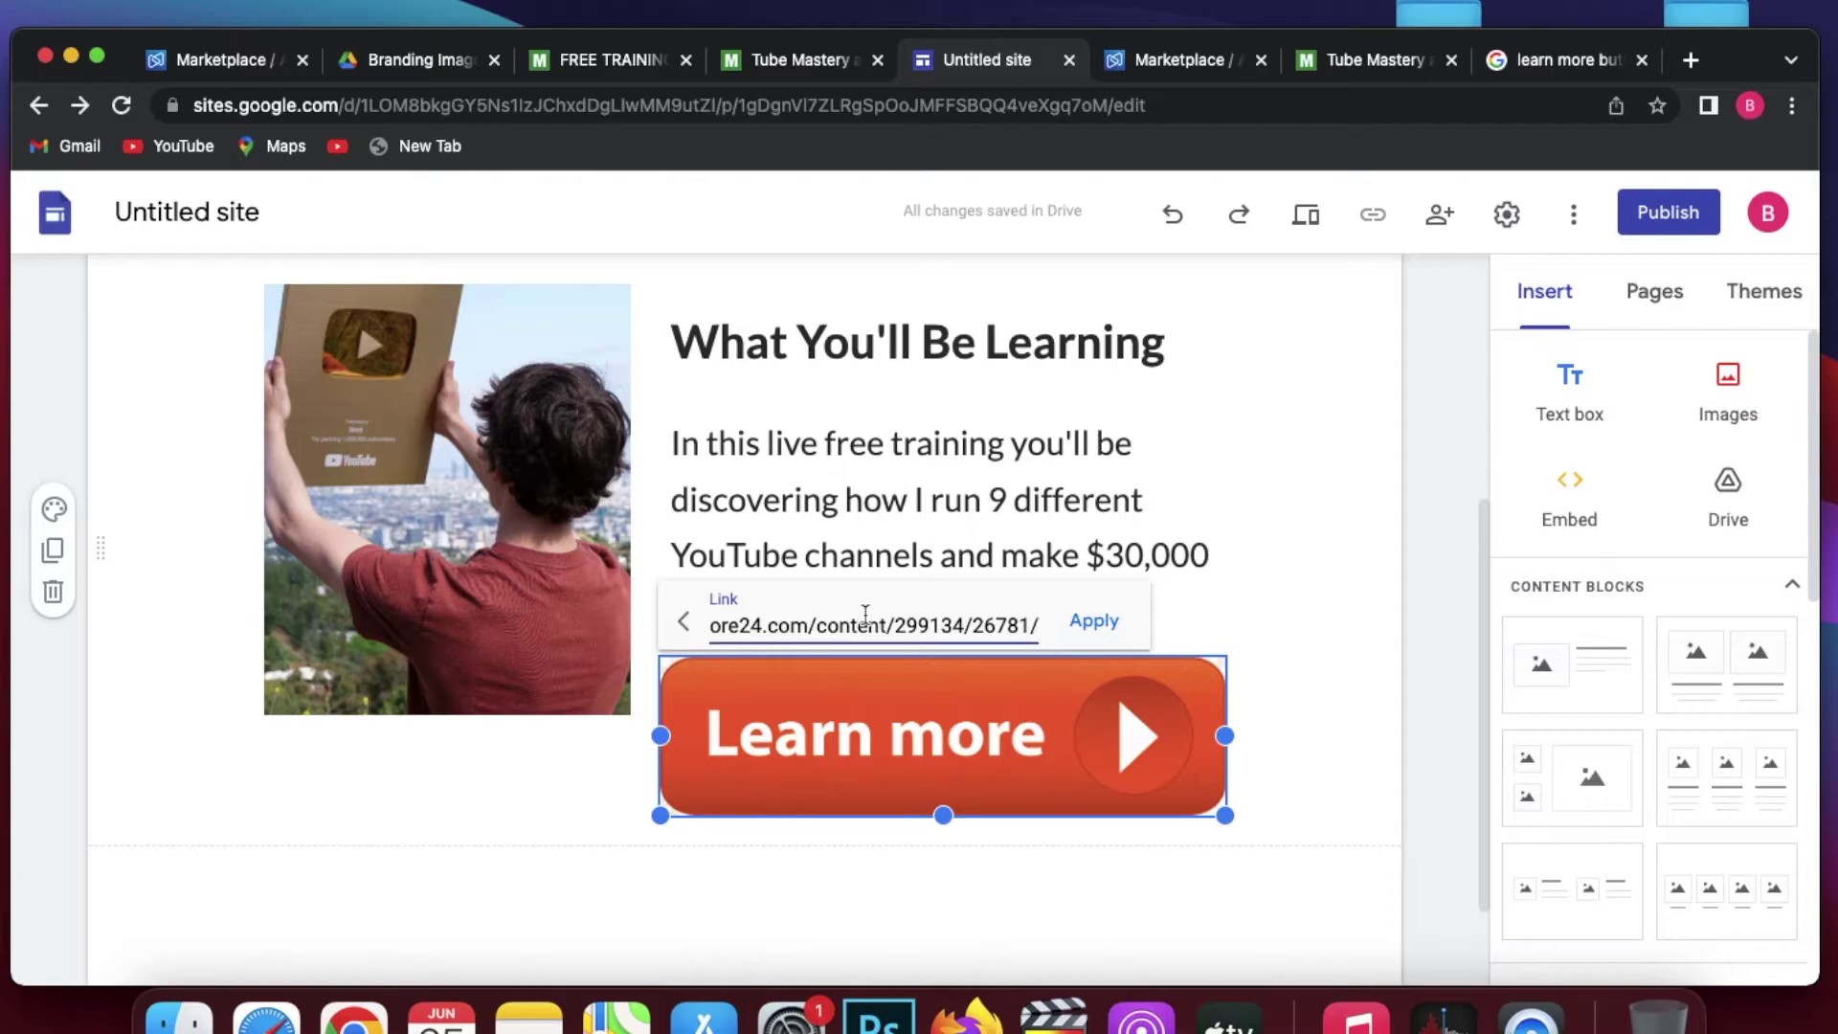
type("abc12")
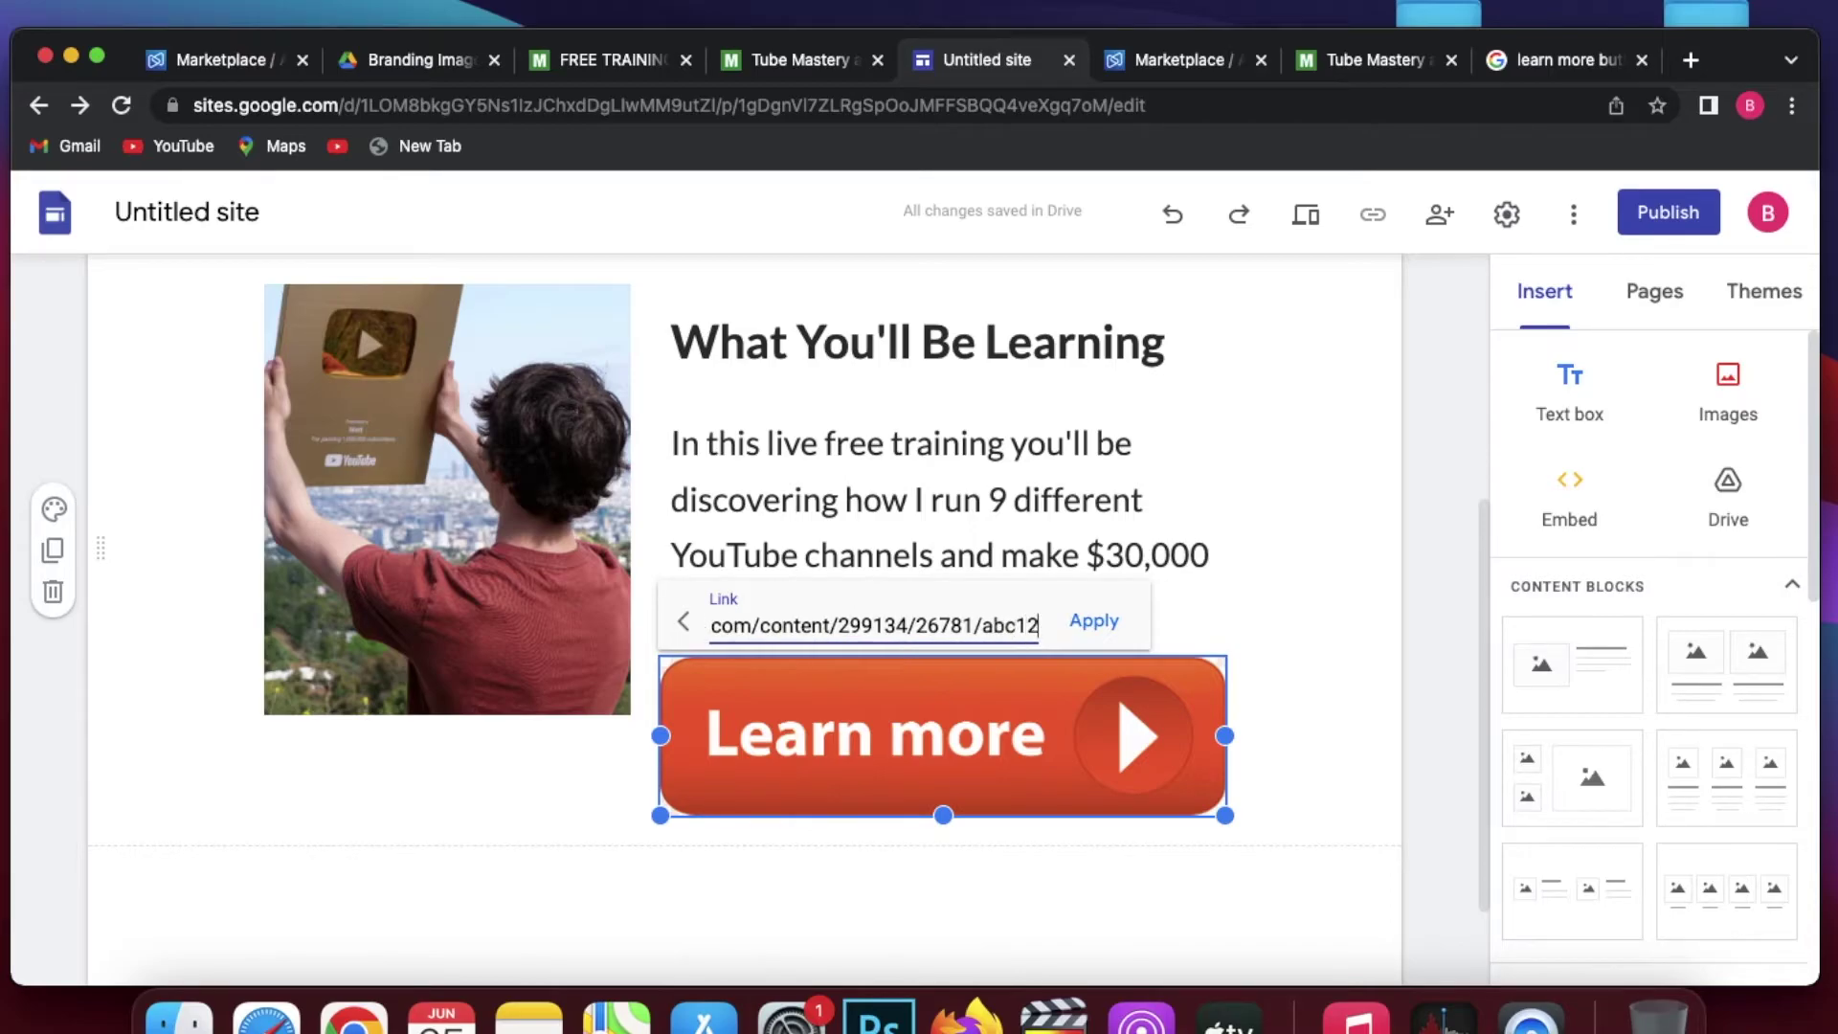
type("3")
left_click(1096, 623)
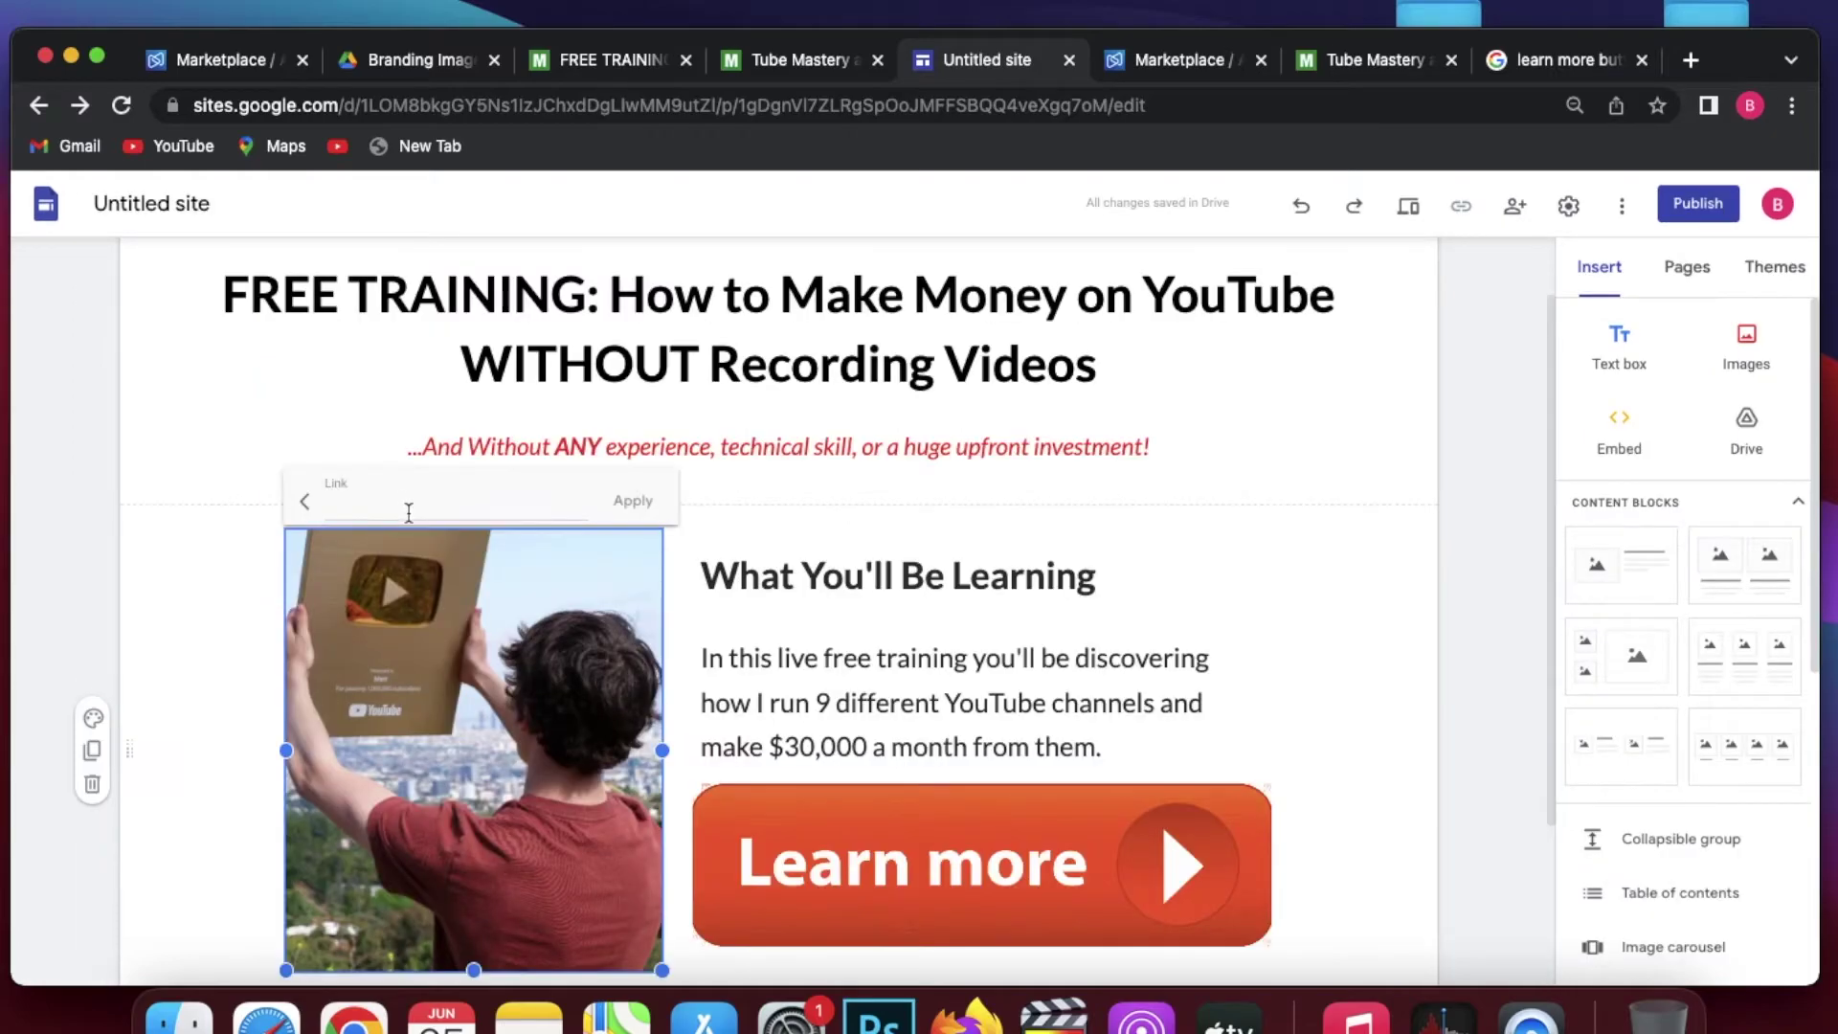
- Link the YouTube-plaque photo to the Digistore24 URL with the affiliate ID appended
left_click(409, 514)
key("super+v")
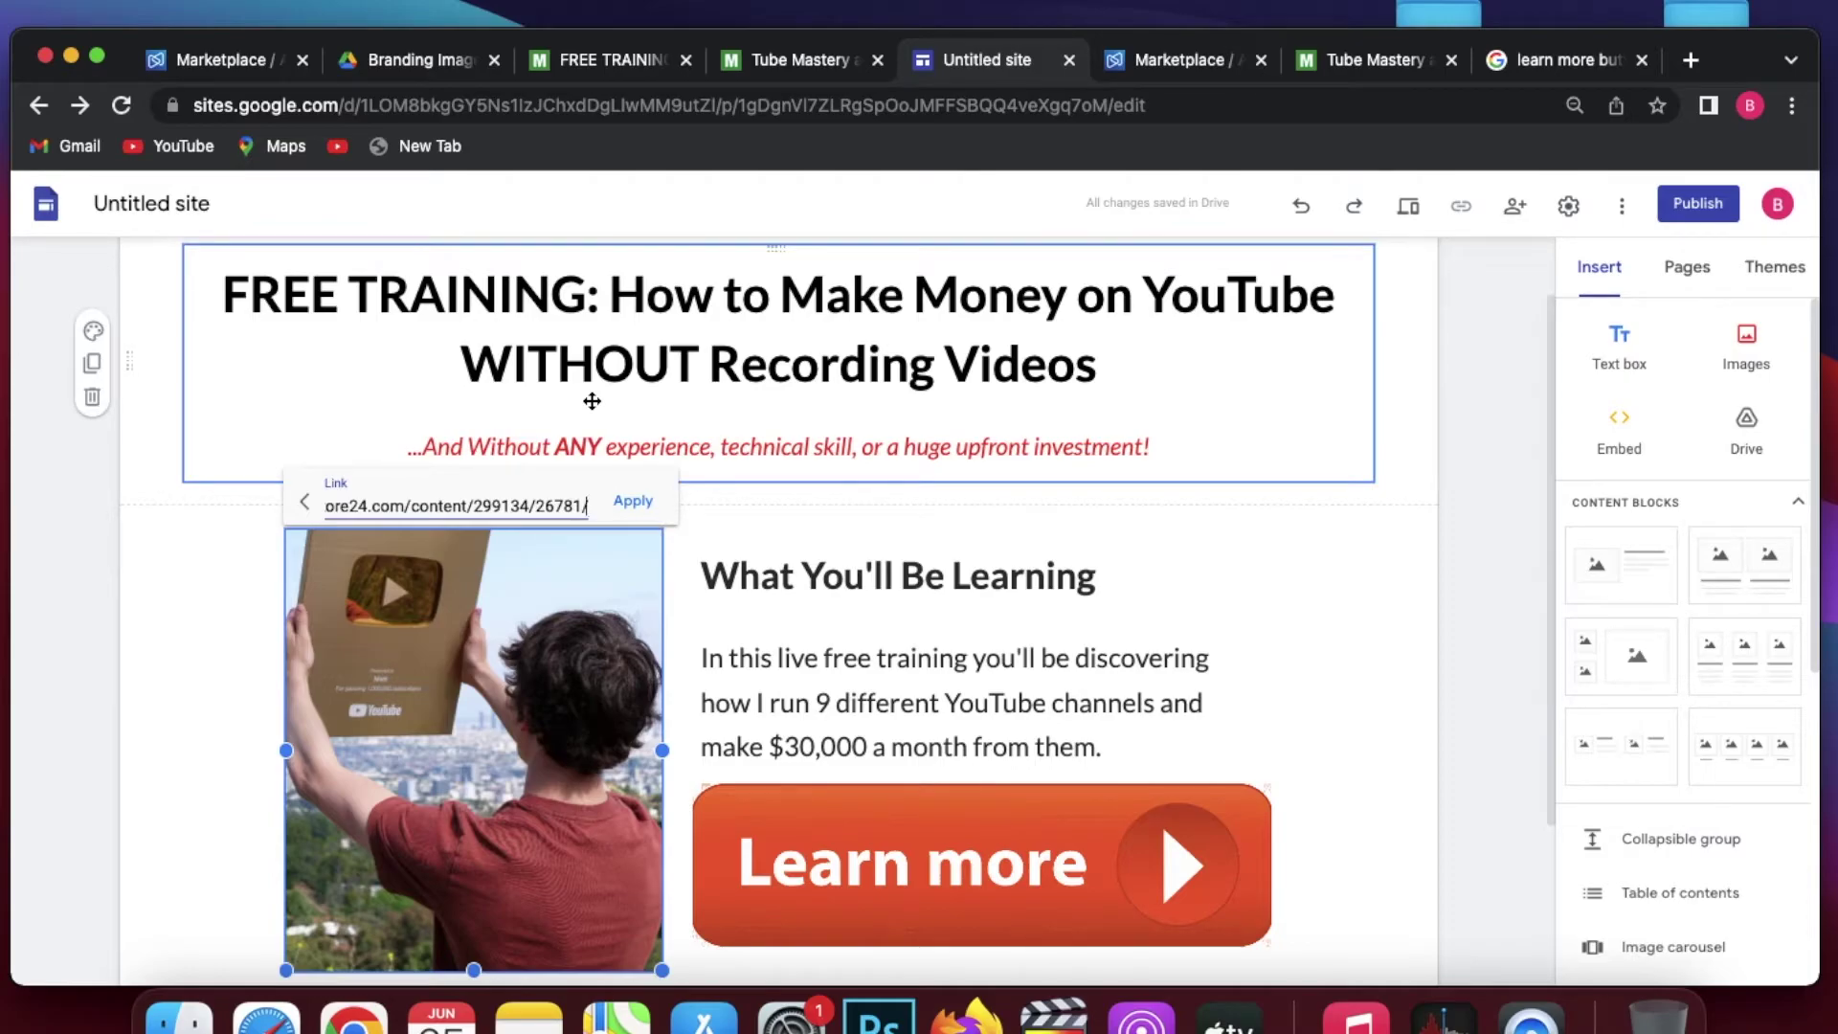
type("abc123")
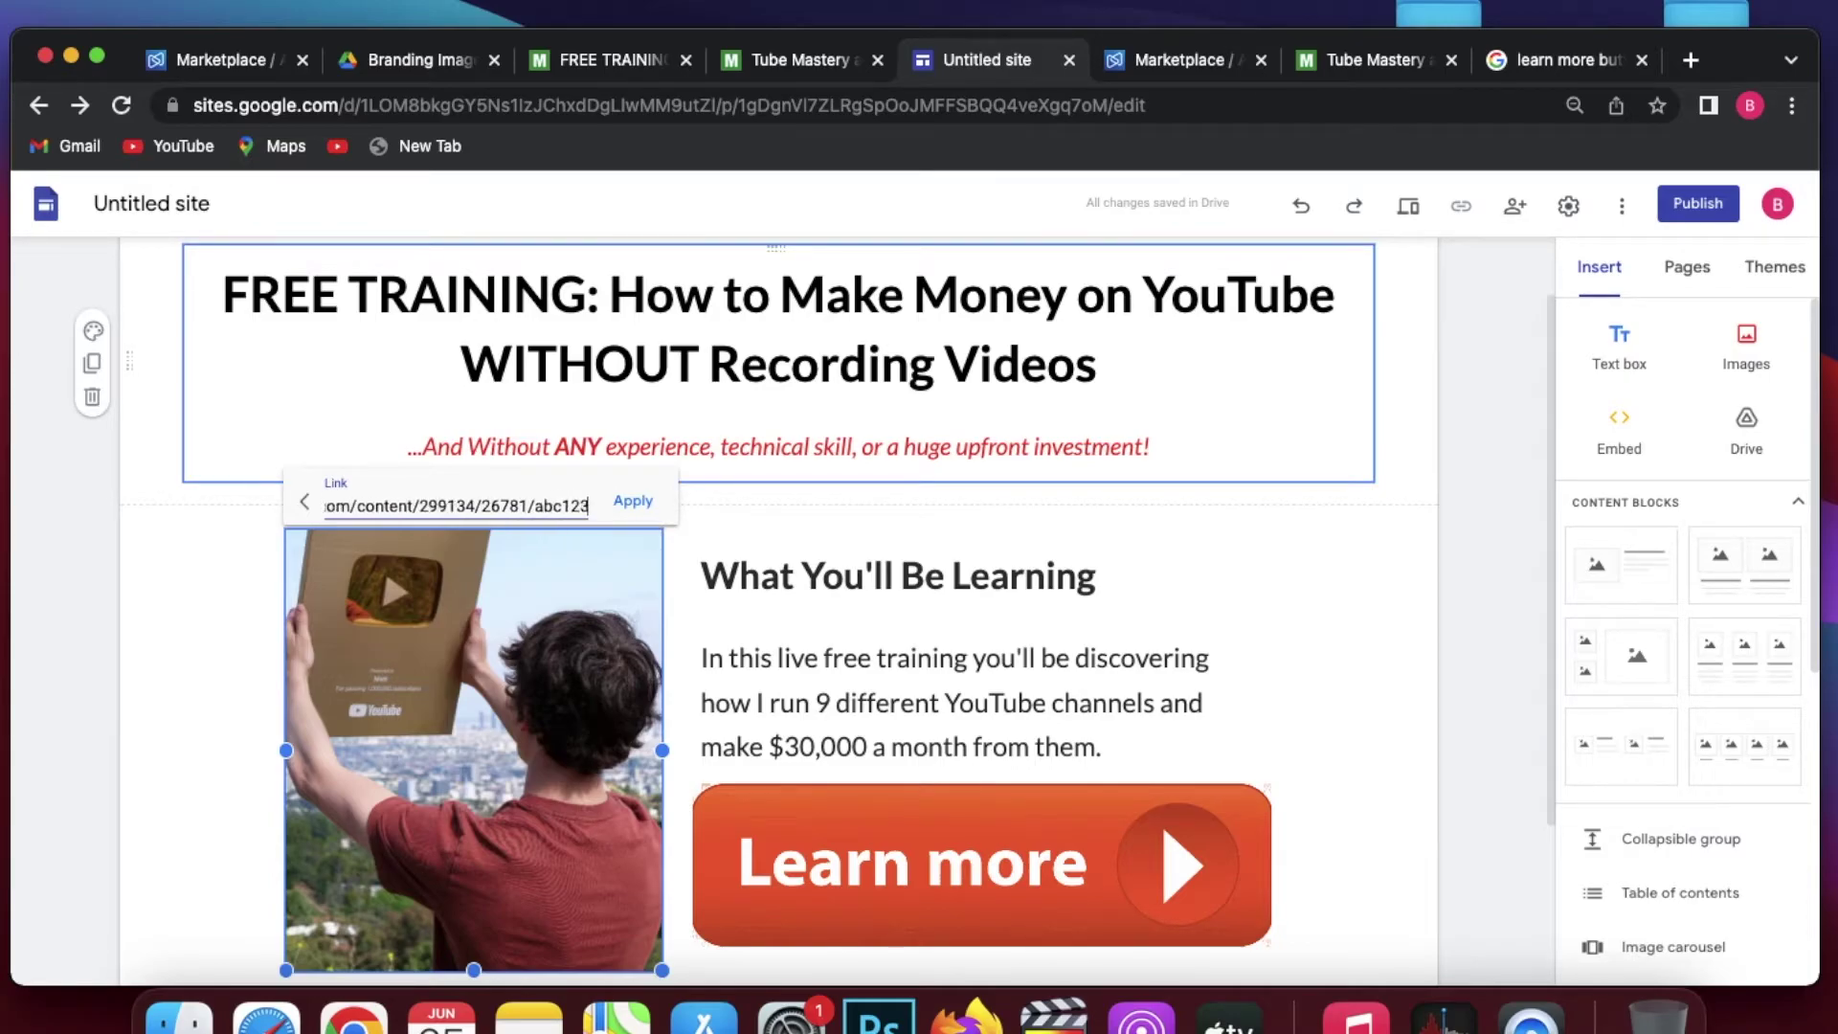
key("Return")
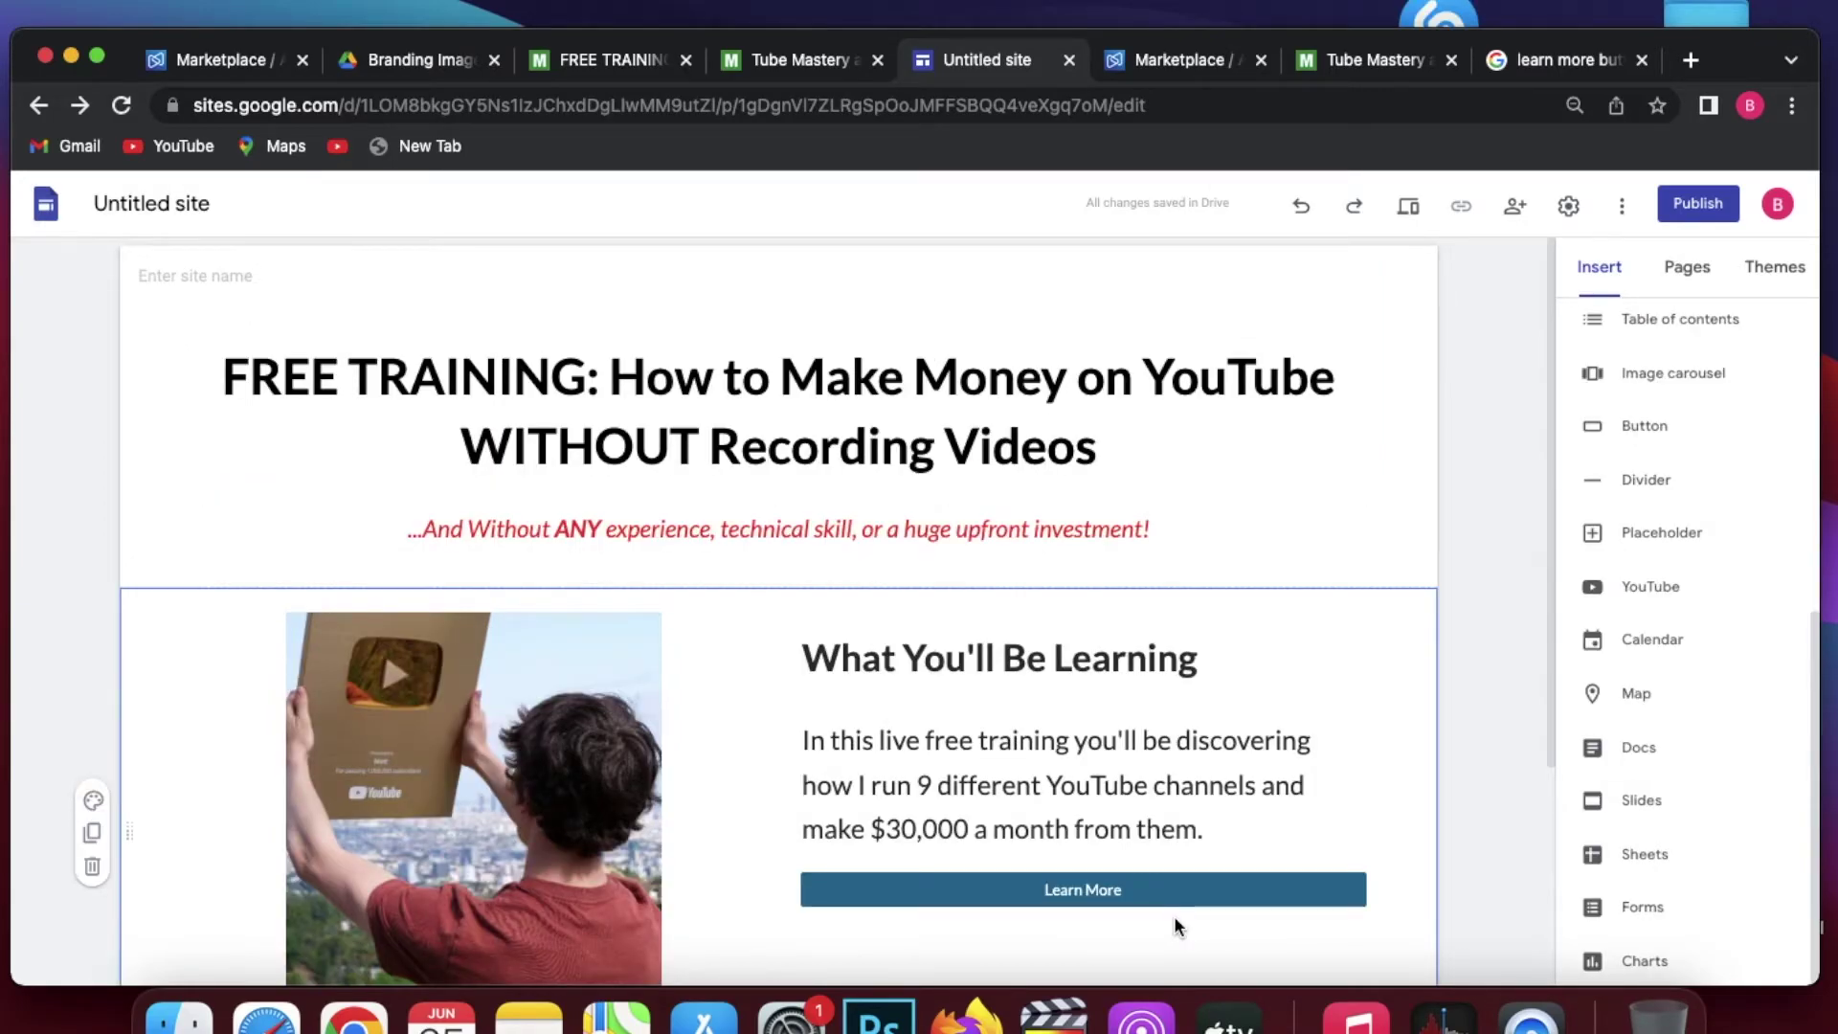
scroll(1175, 921, "down", 3)
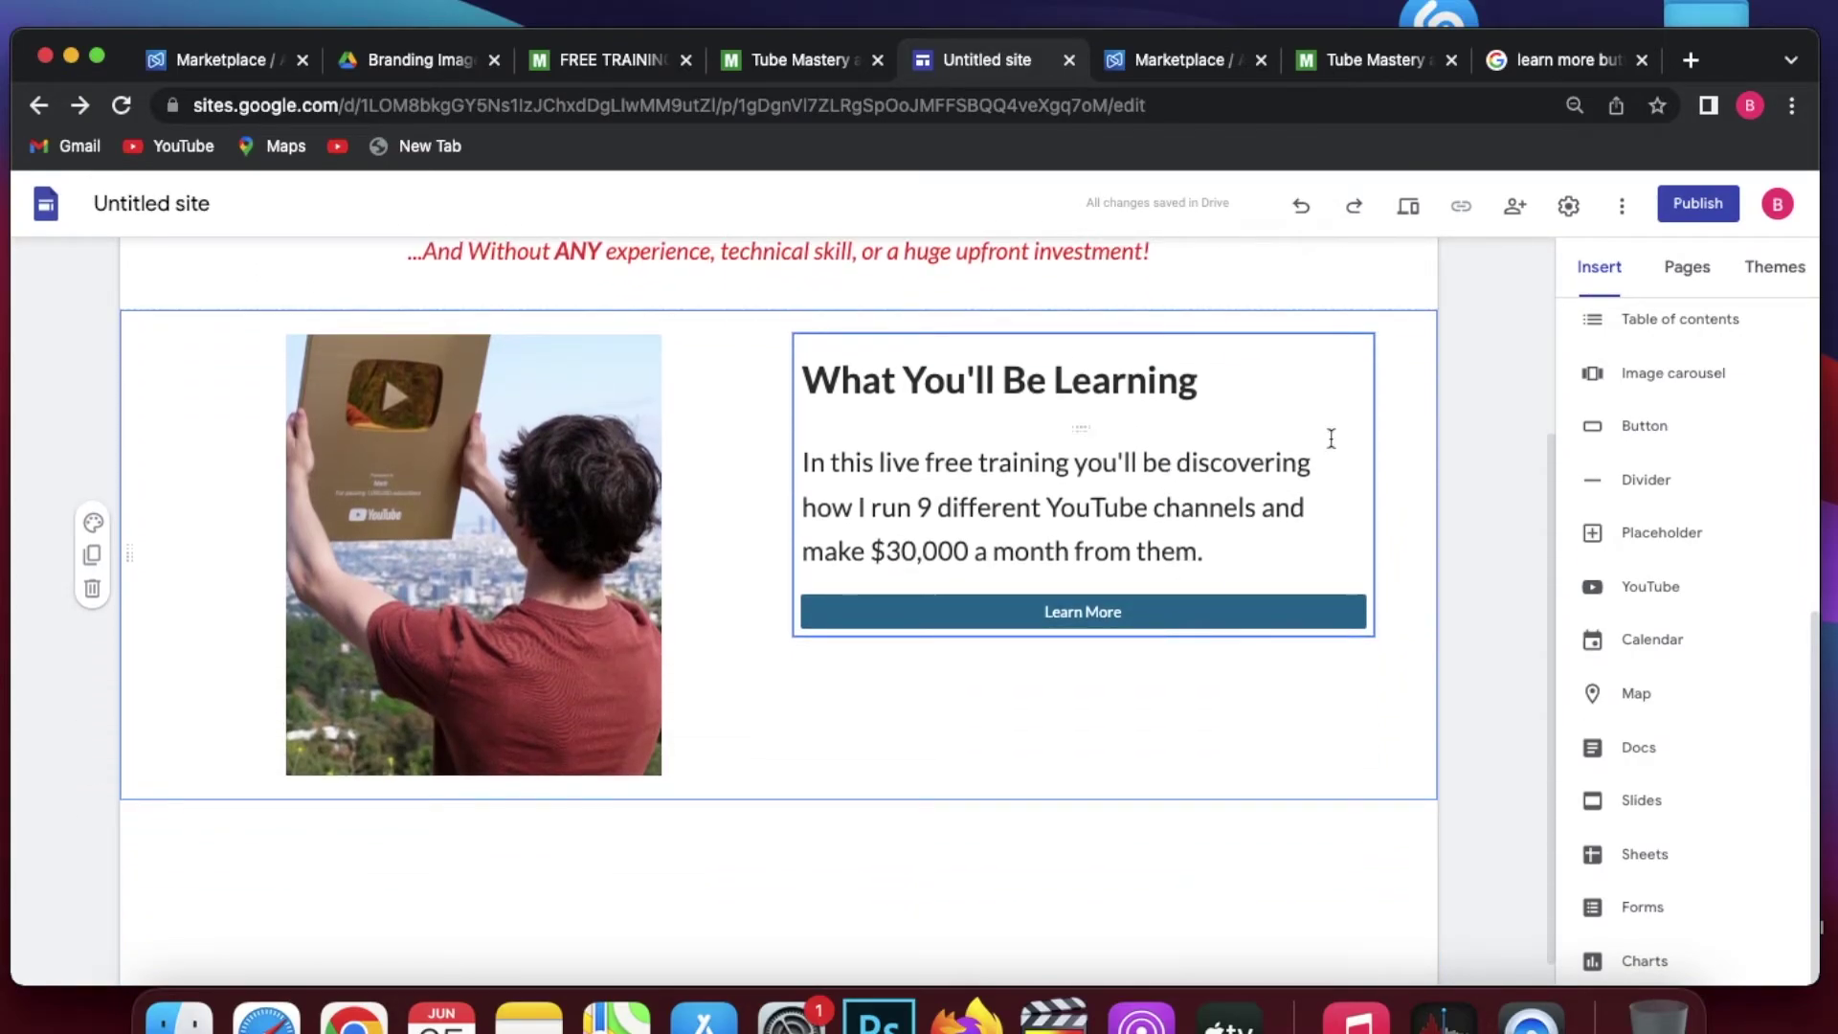
left_click(1409, 205)
scroll(1010, 596, "down", 5)
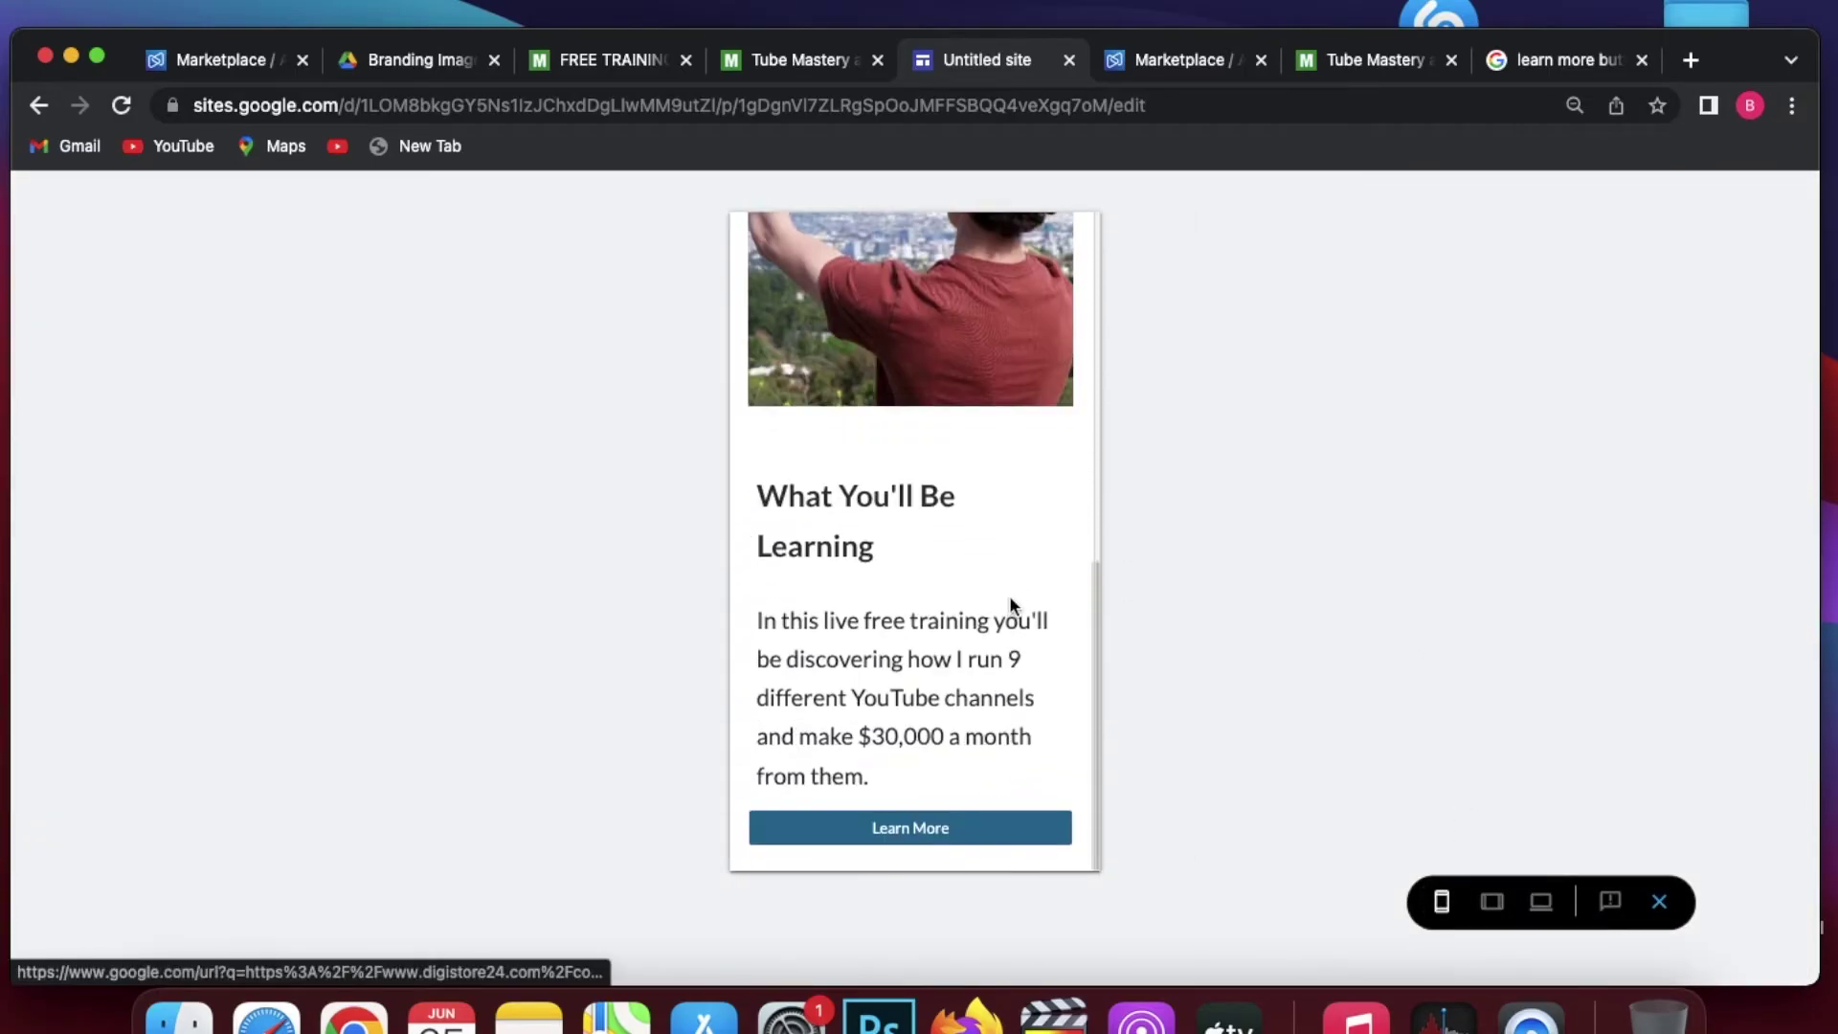
left_click(1491, 901)
scroll(1151, 705, "up", 2)
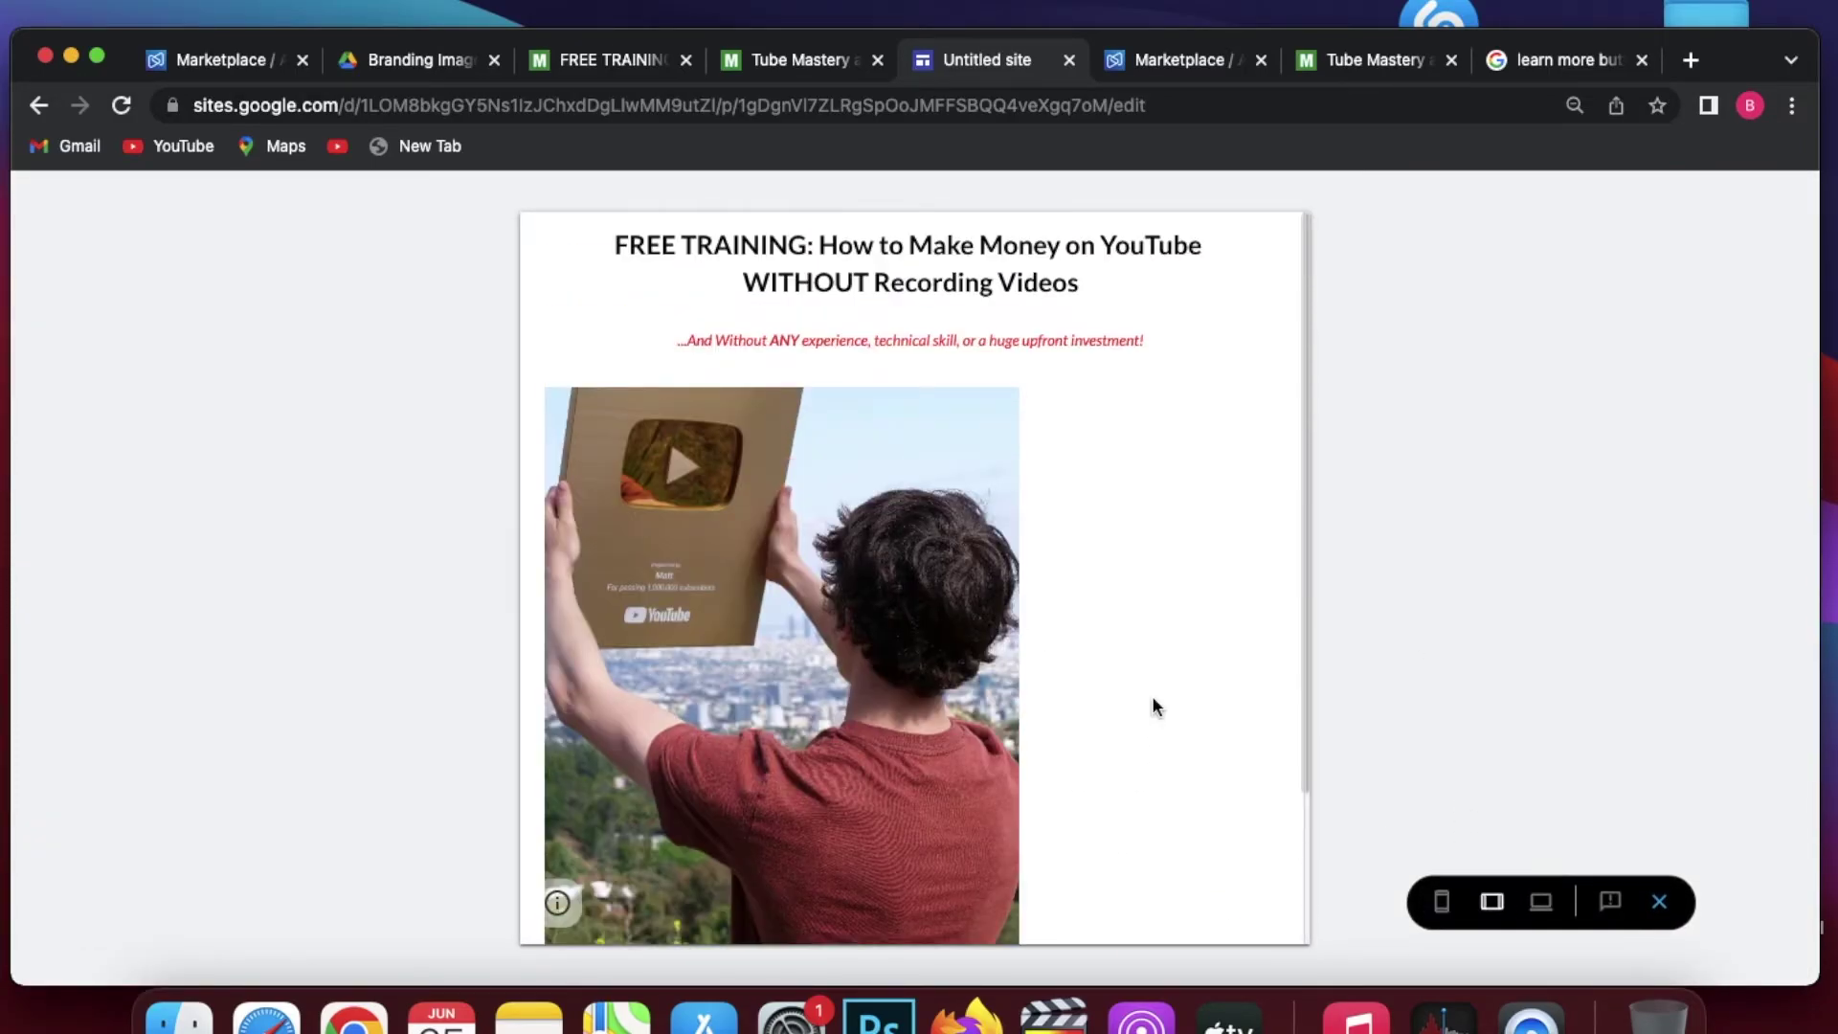
scroll(1154, 706, "down", 3)
left_click(1540, 901)
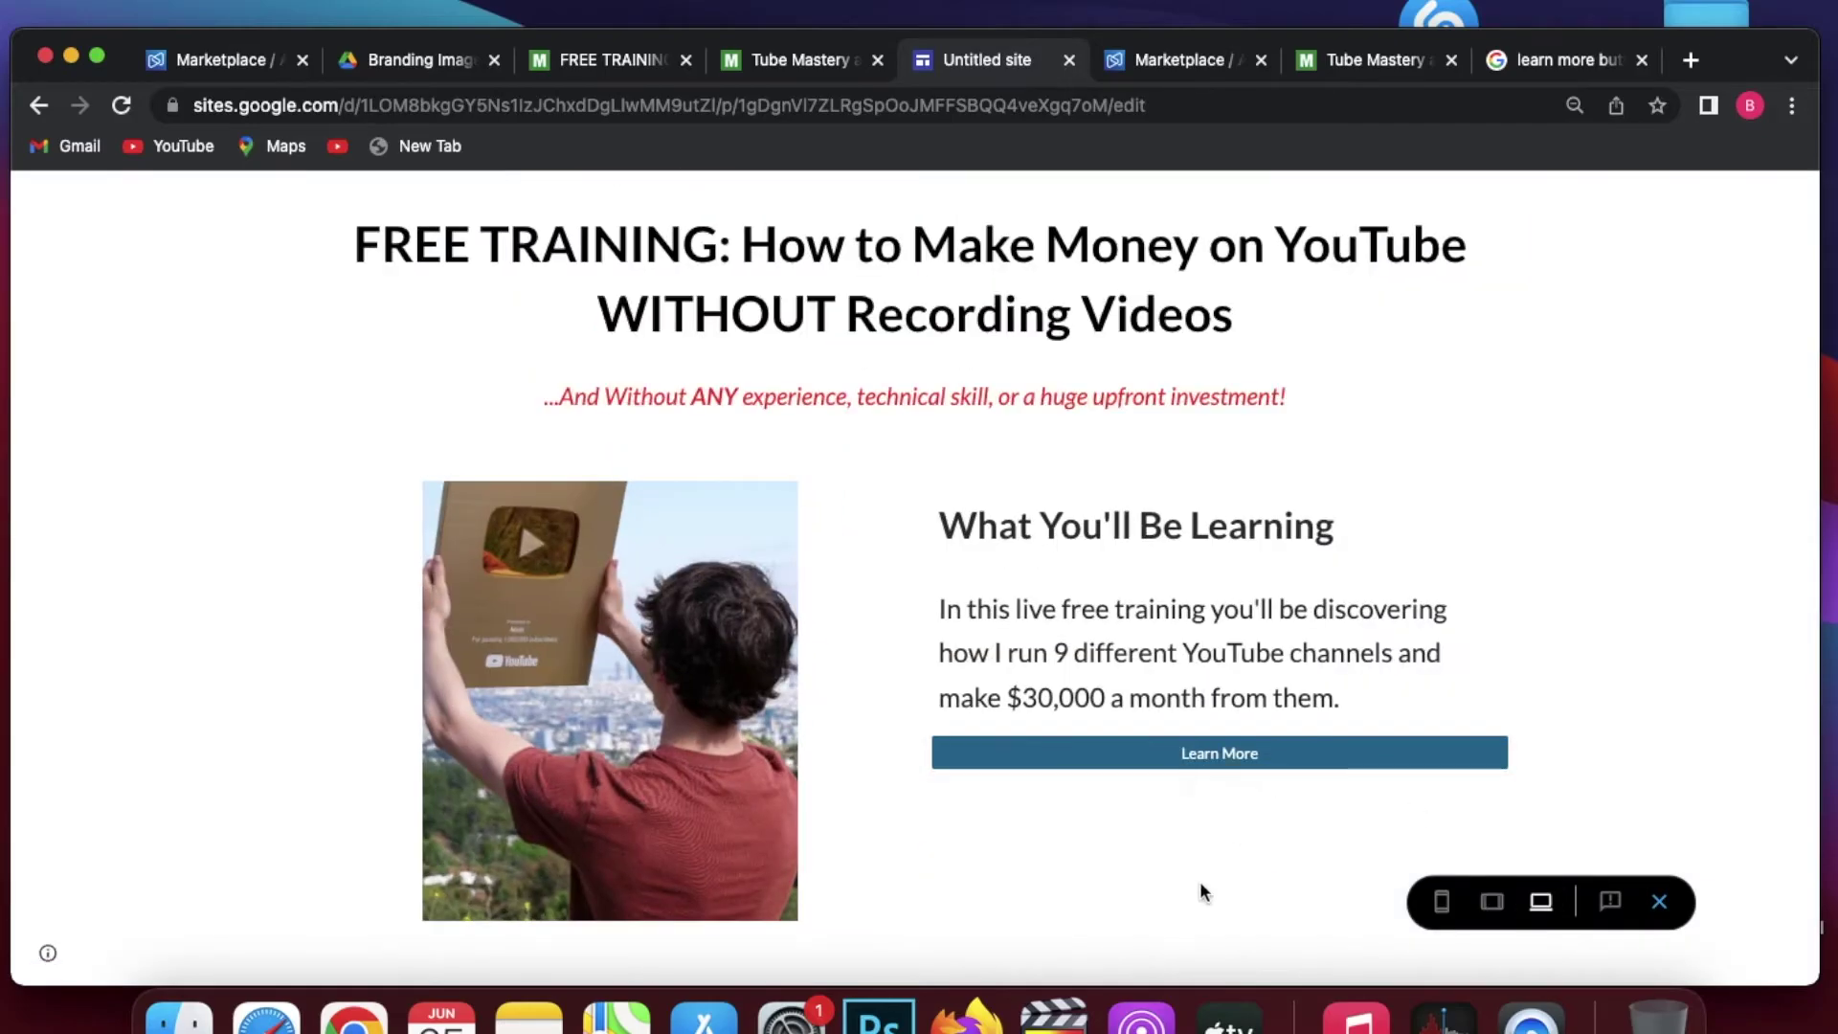
key("Escape")
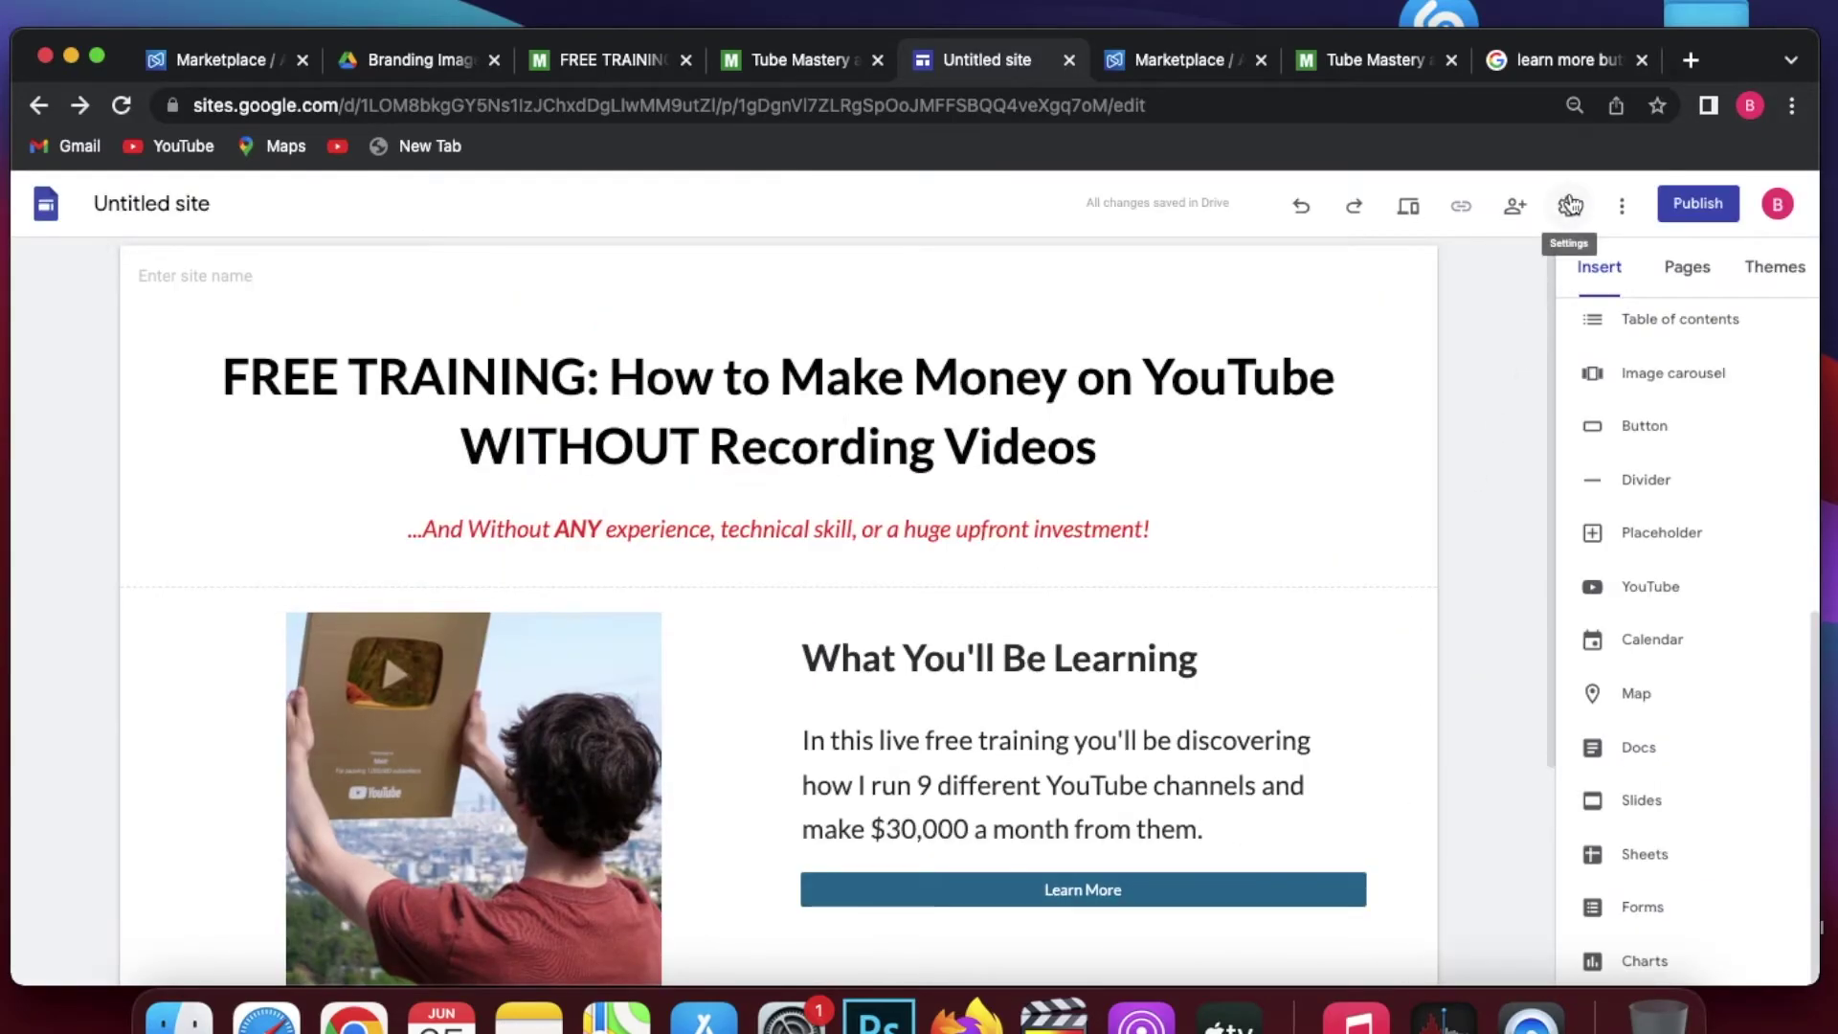
- Review site settings, keeping navigation transparent, then bring up publishing with address tubemastry123
left_click(1568, 204)
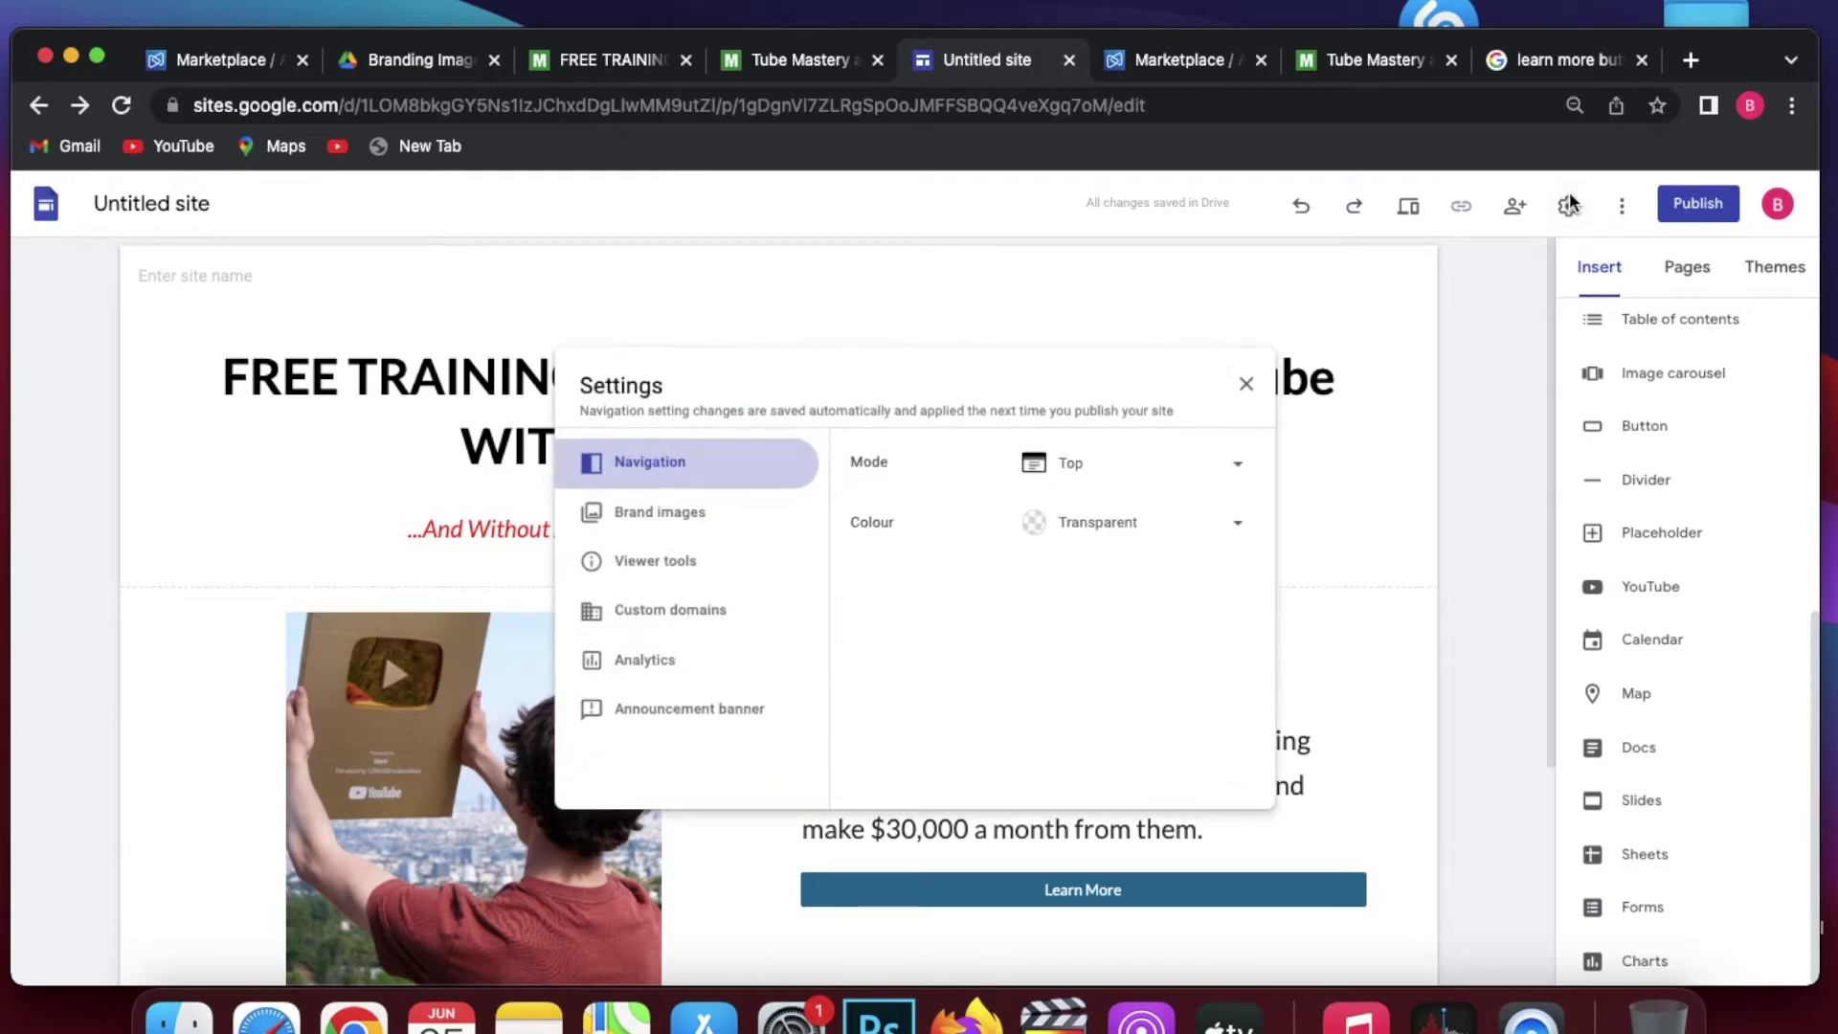
left_click(710, 524)
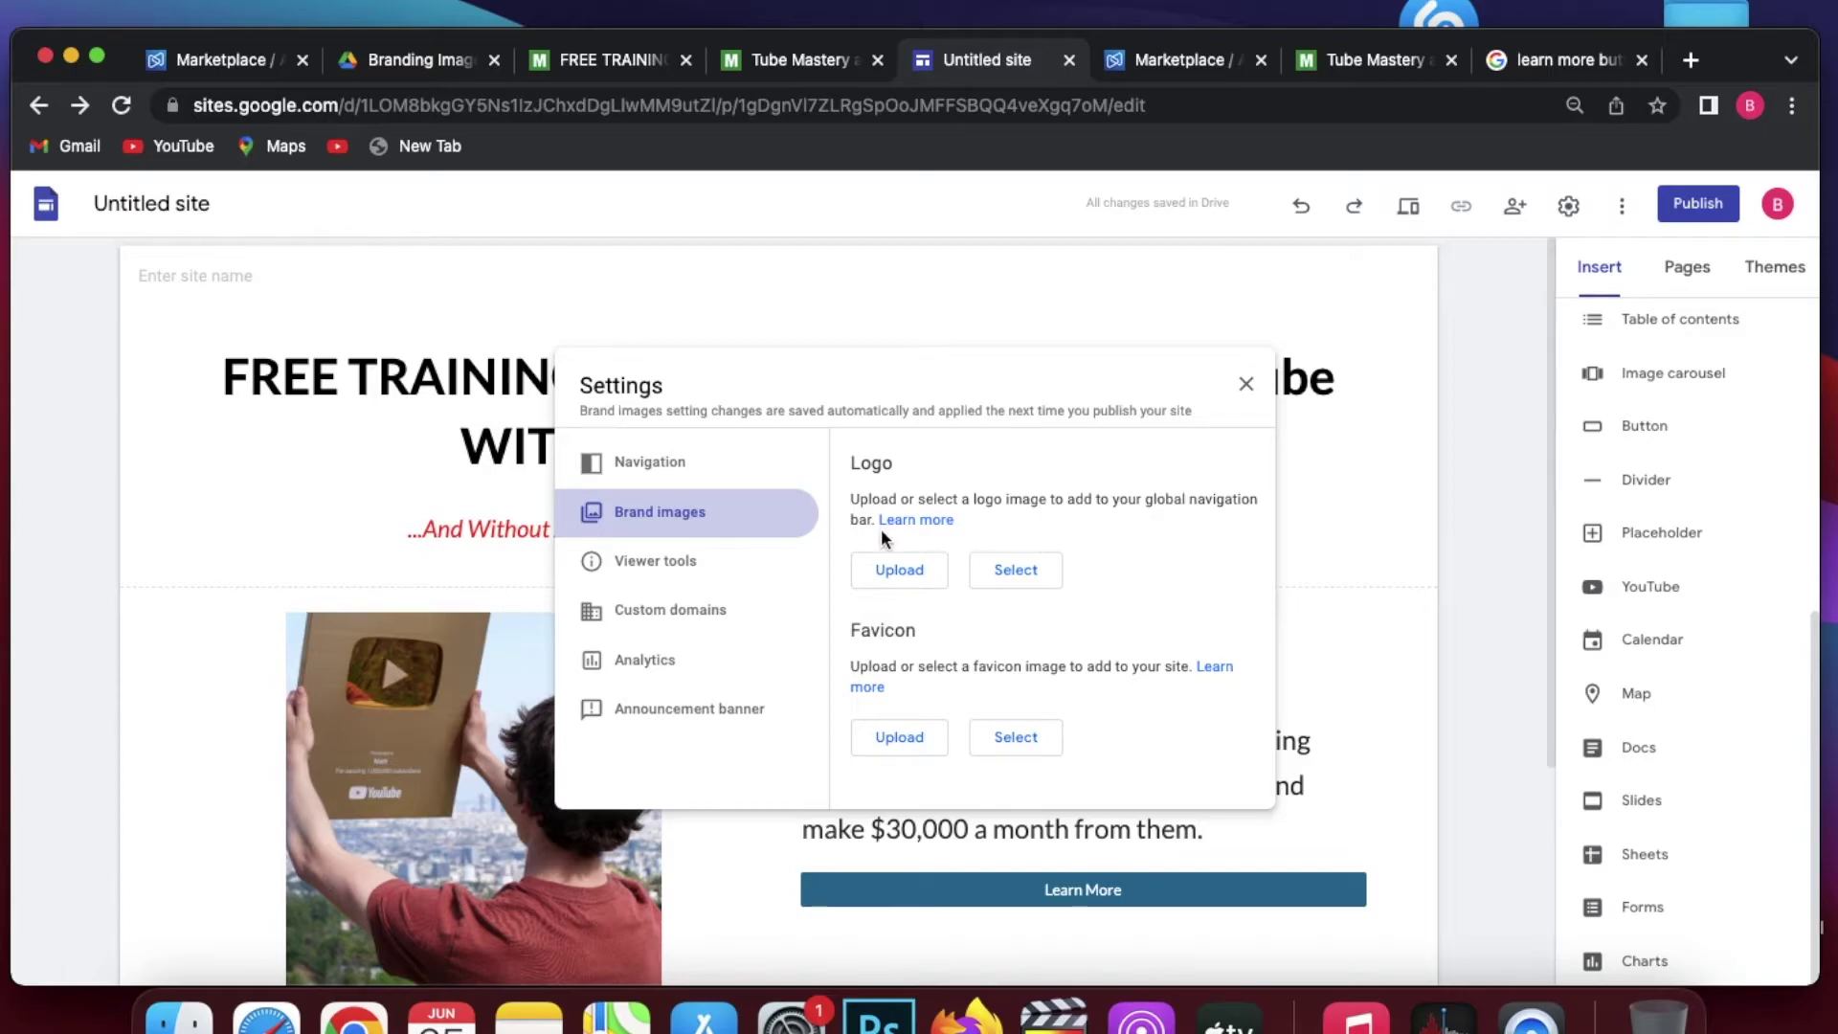
left_click(690, 468)
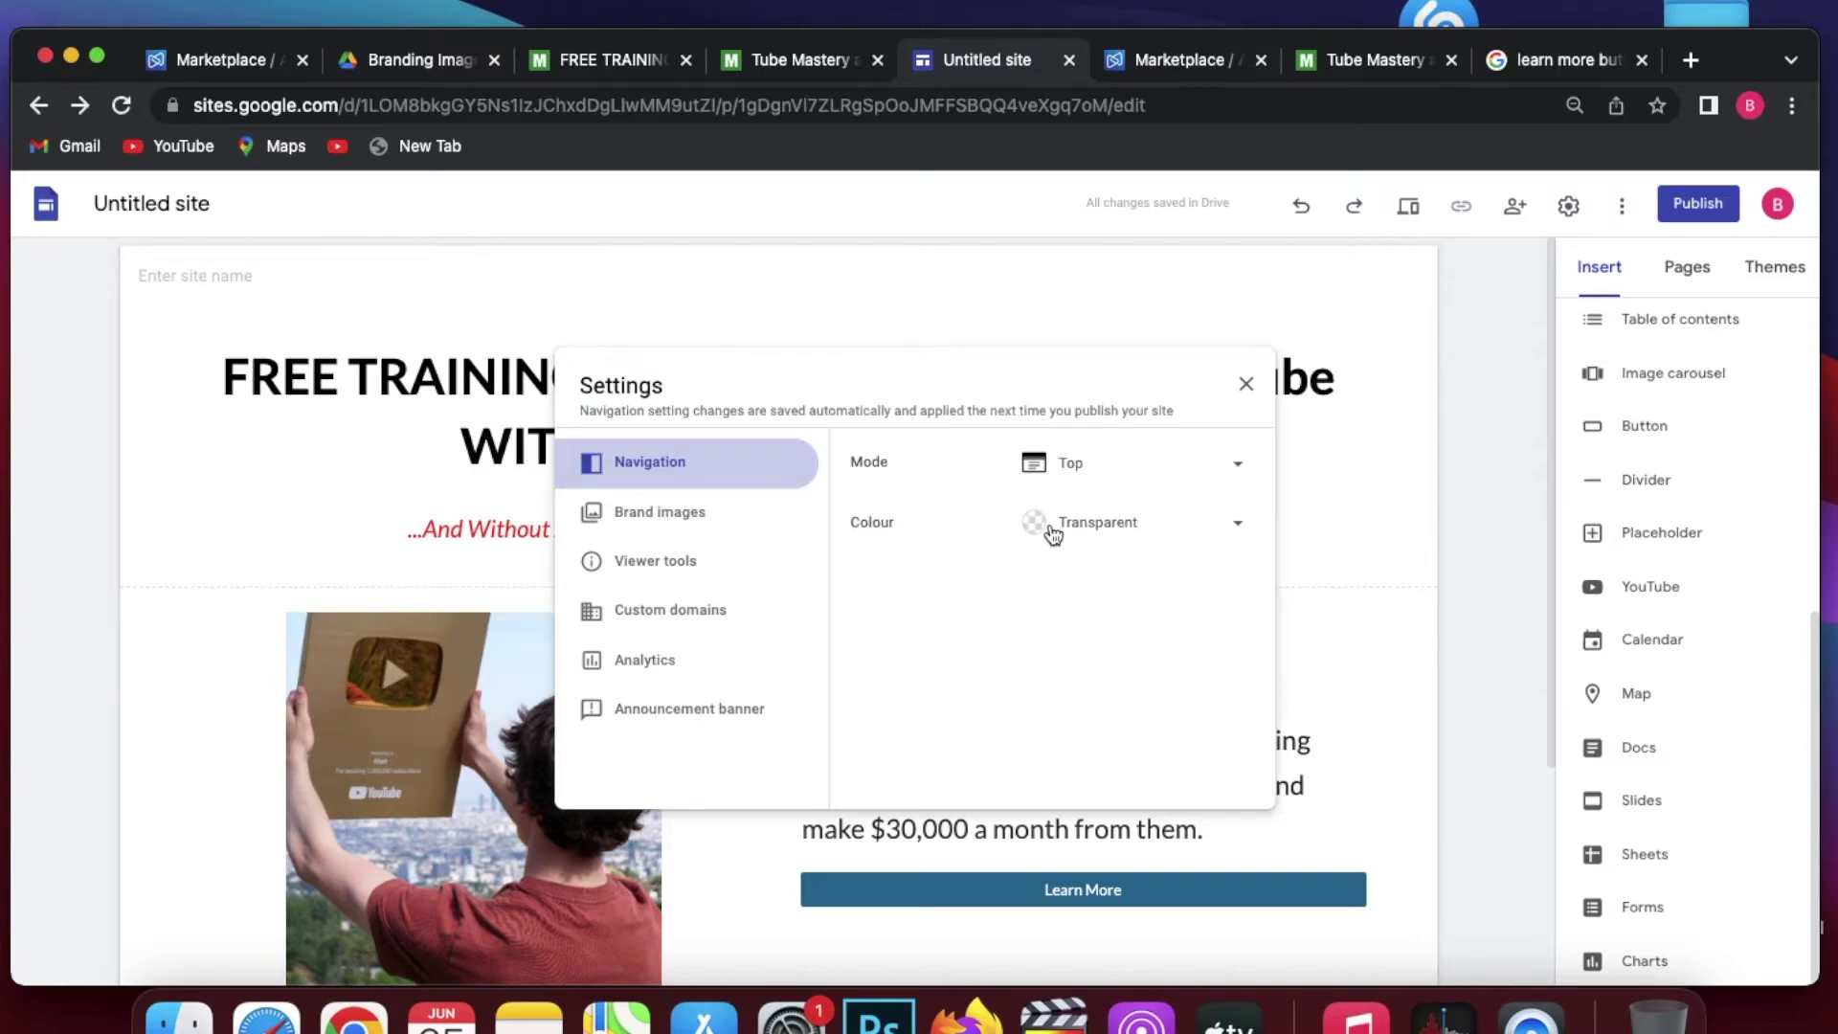
left_click(1053, 533)
left_click(1054, 535)
left_click(733, 610)
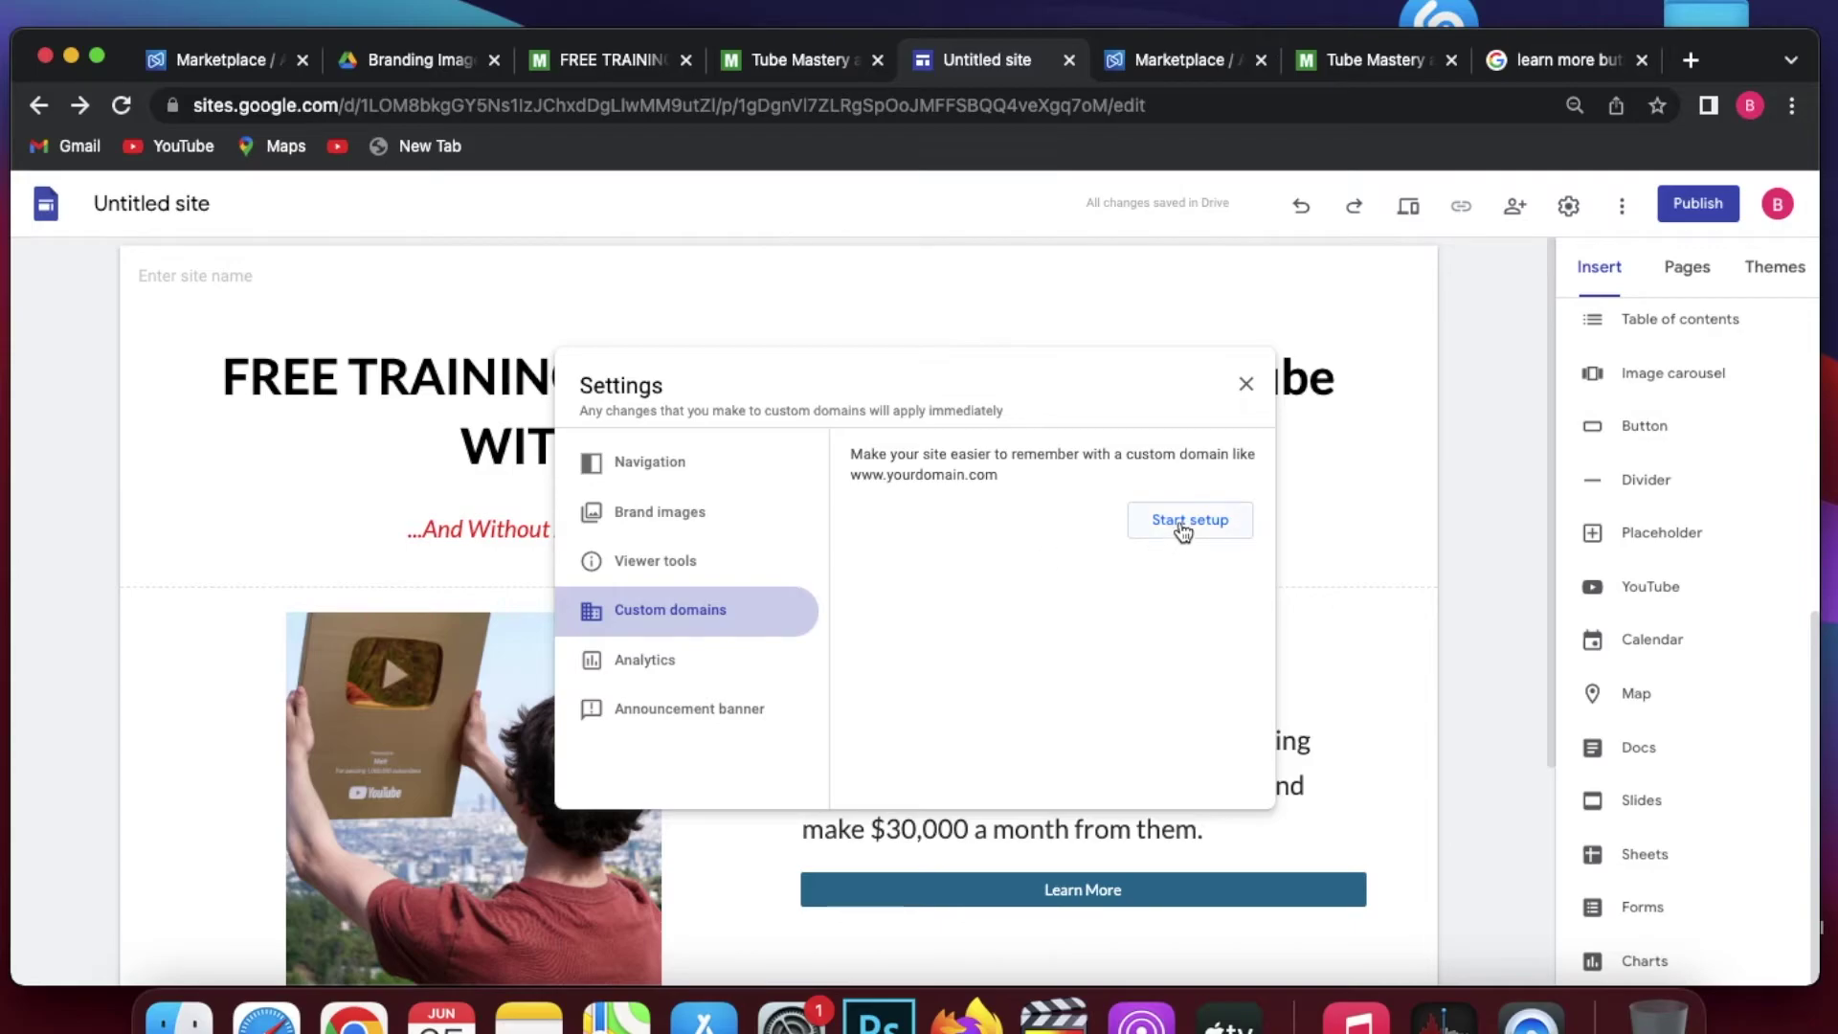
left_click(1256, 383)
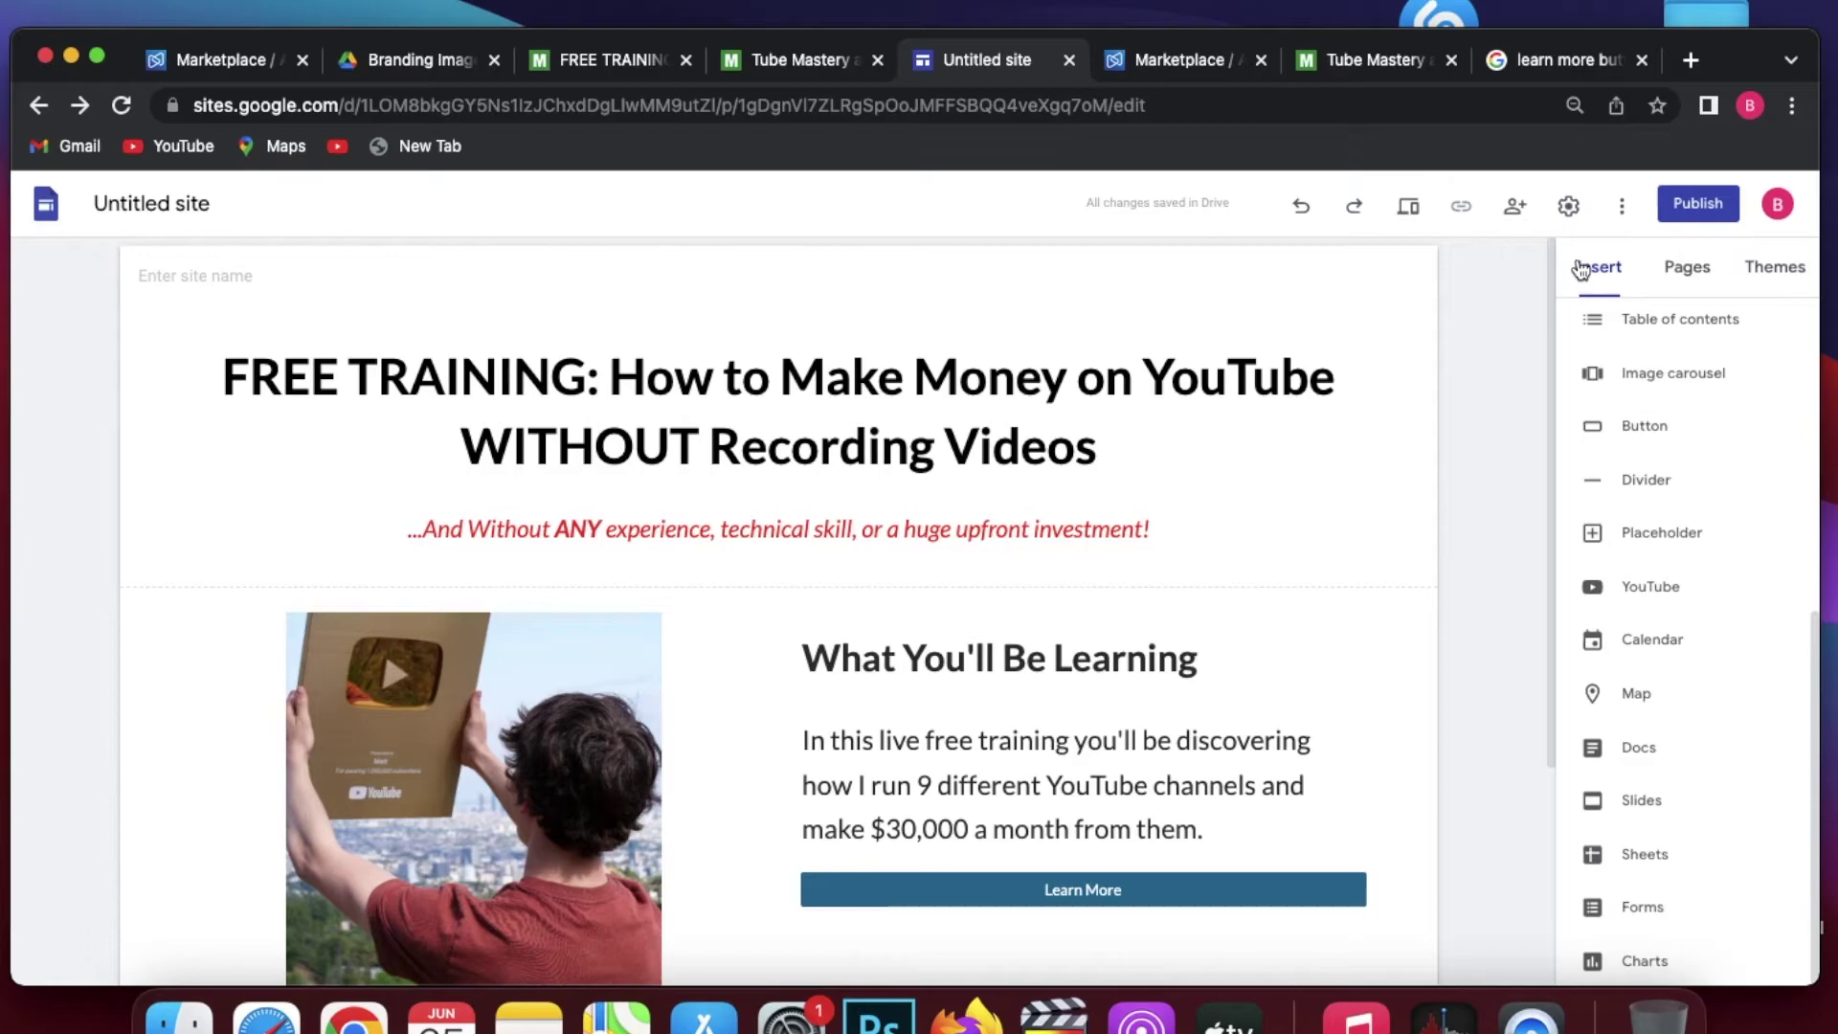
left_click(1690, 216)
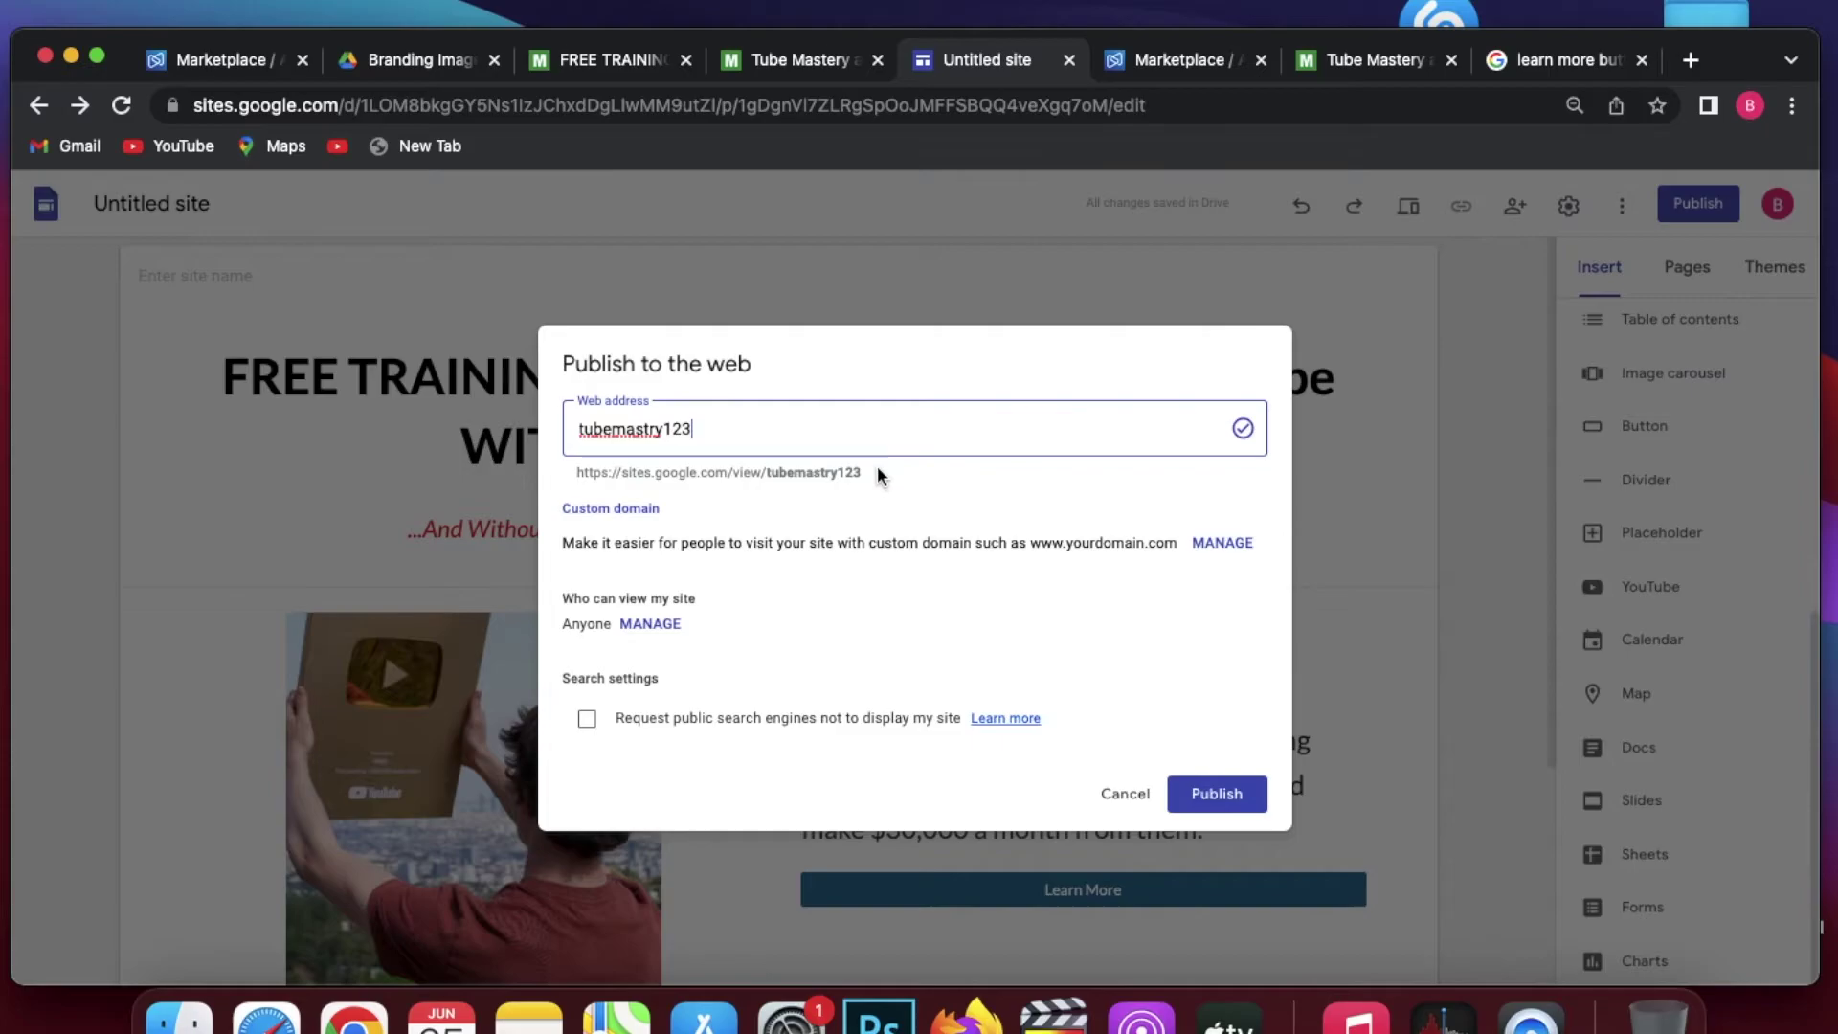
left_click_drag(767, 473, 774, 510)
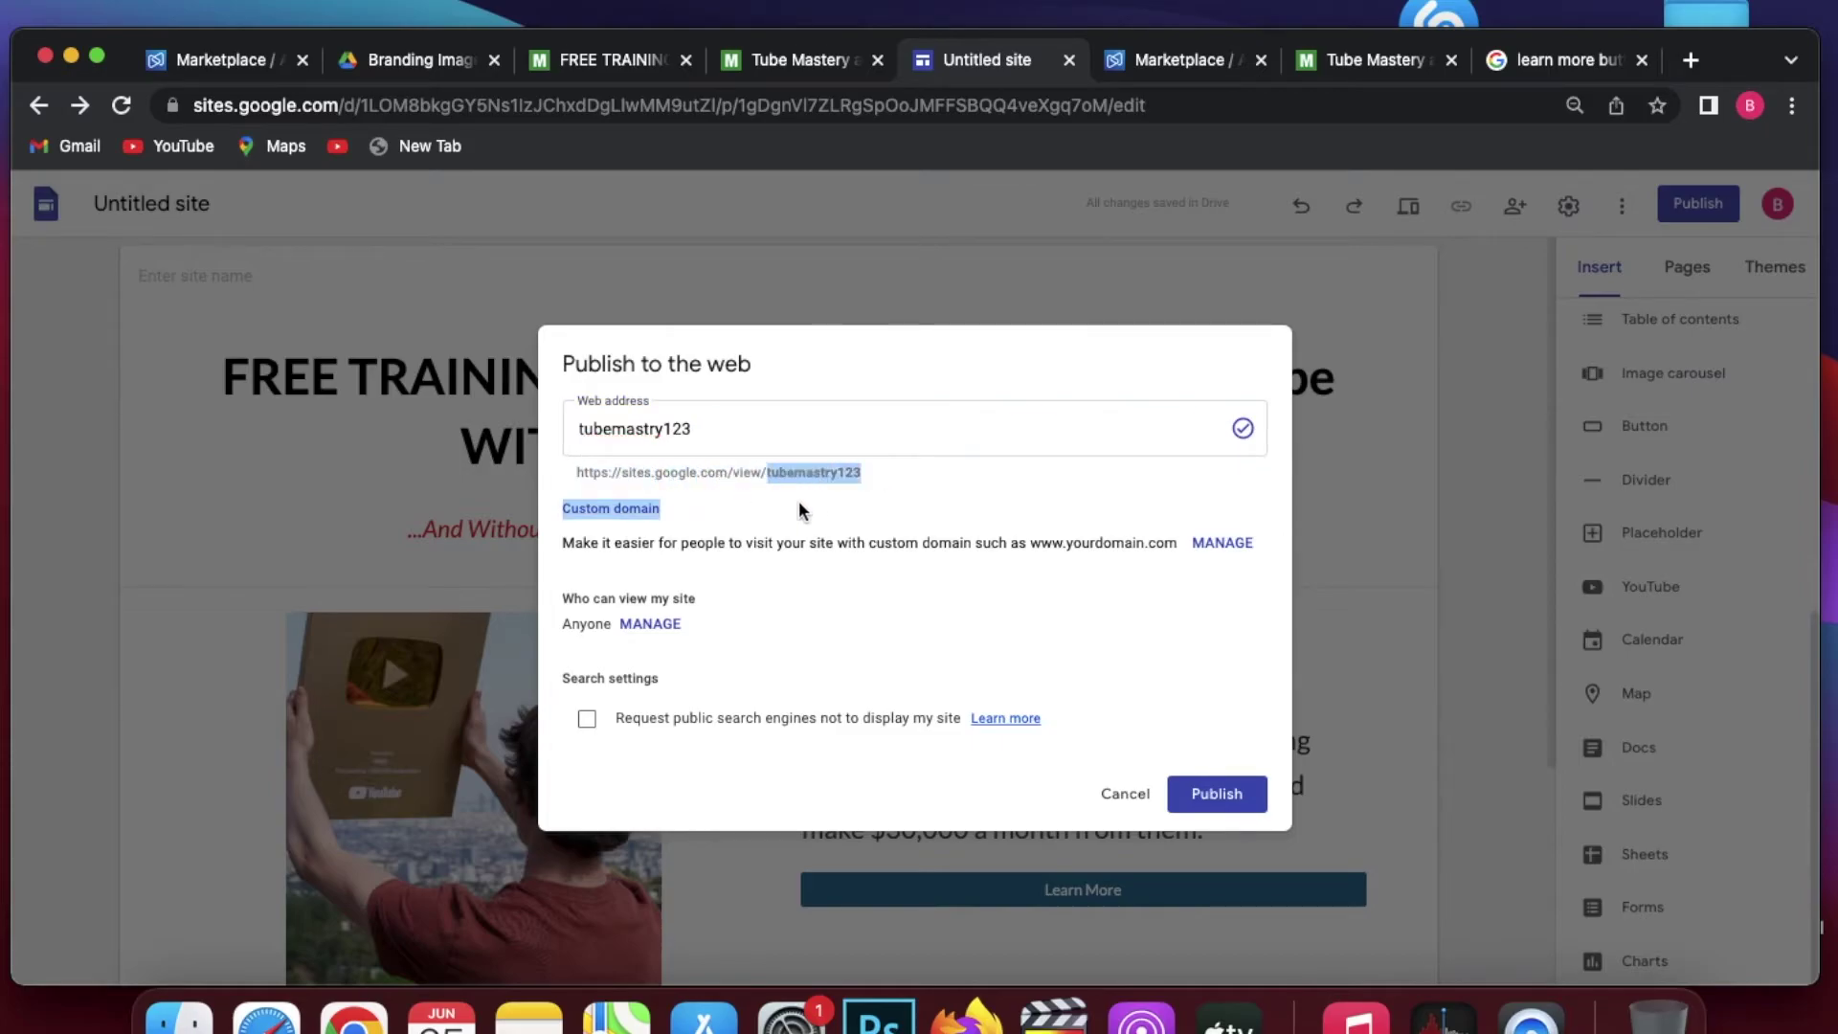
left_click(825, 508)
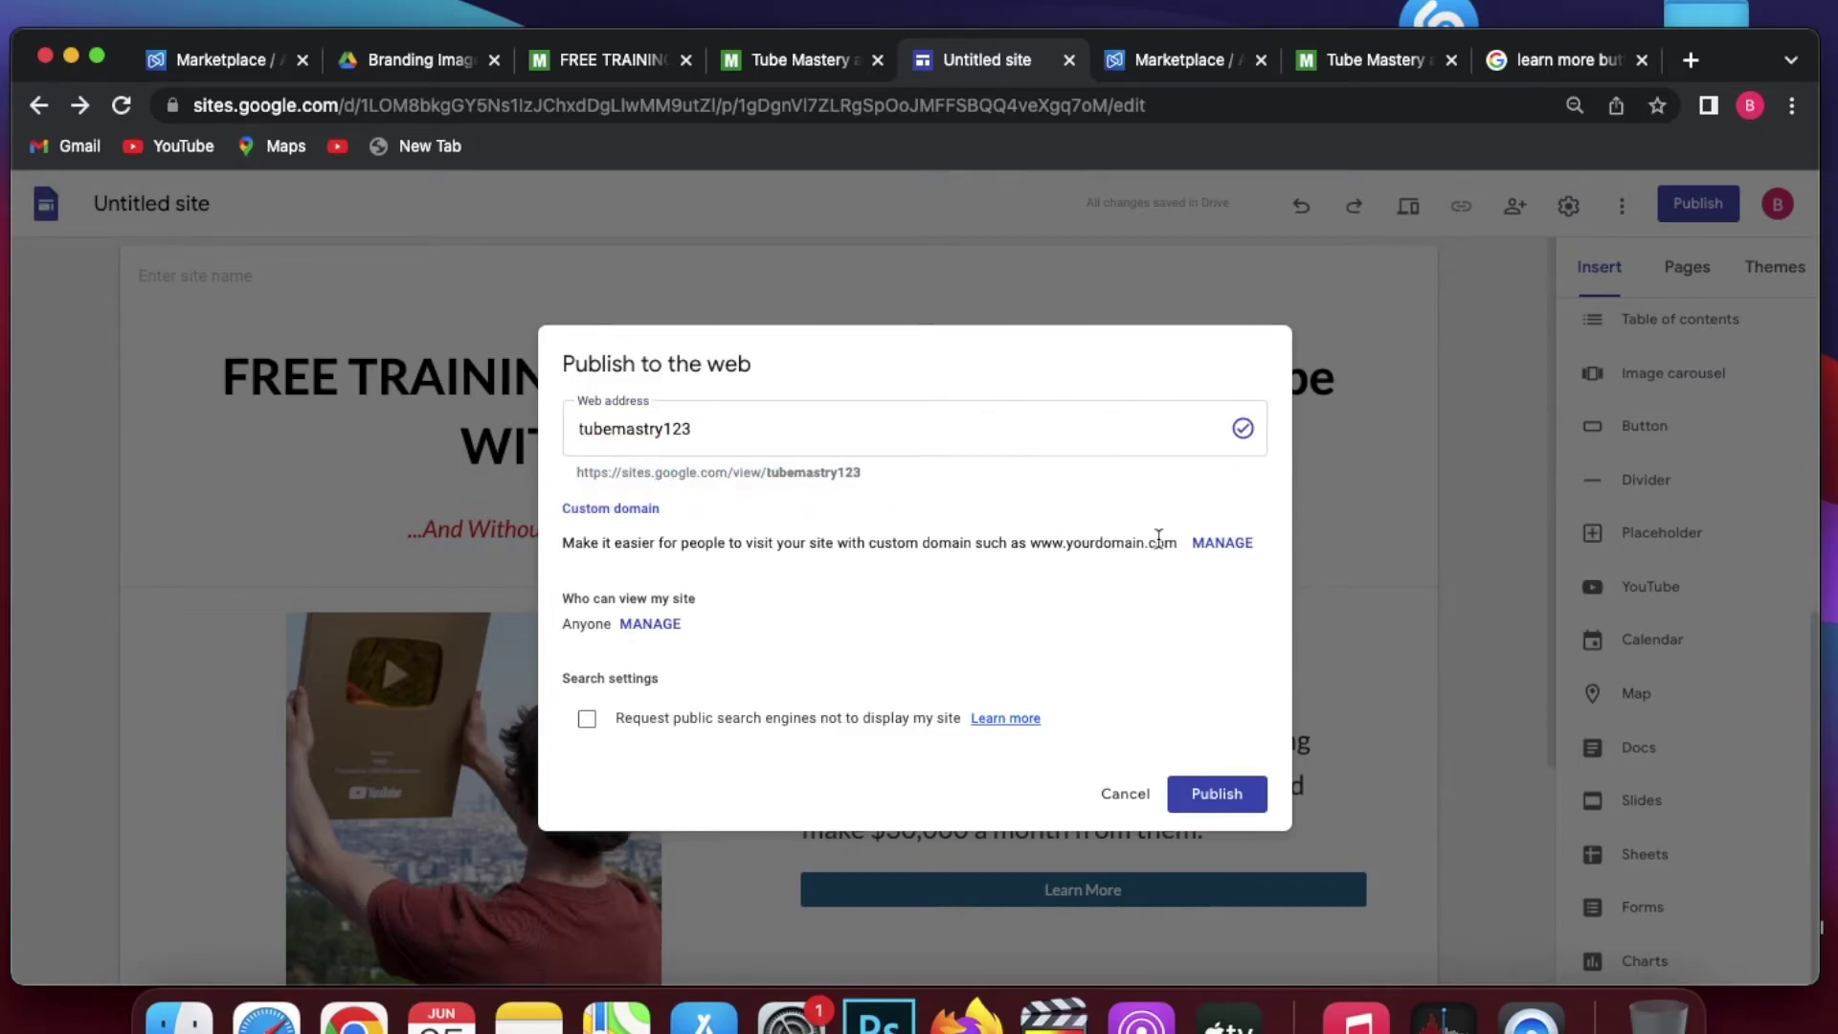
left_click(1214, 544)
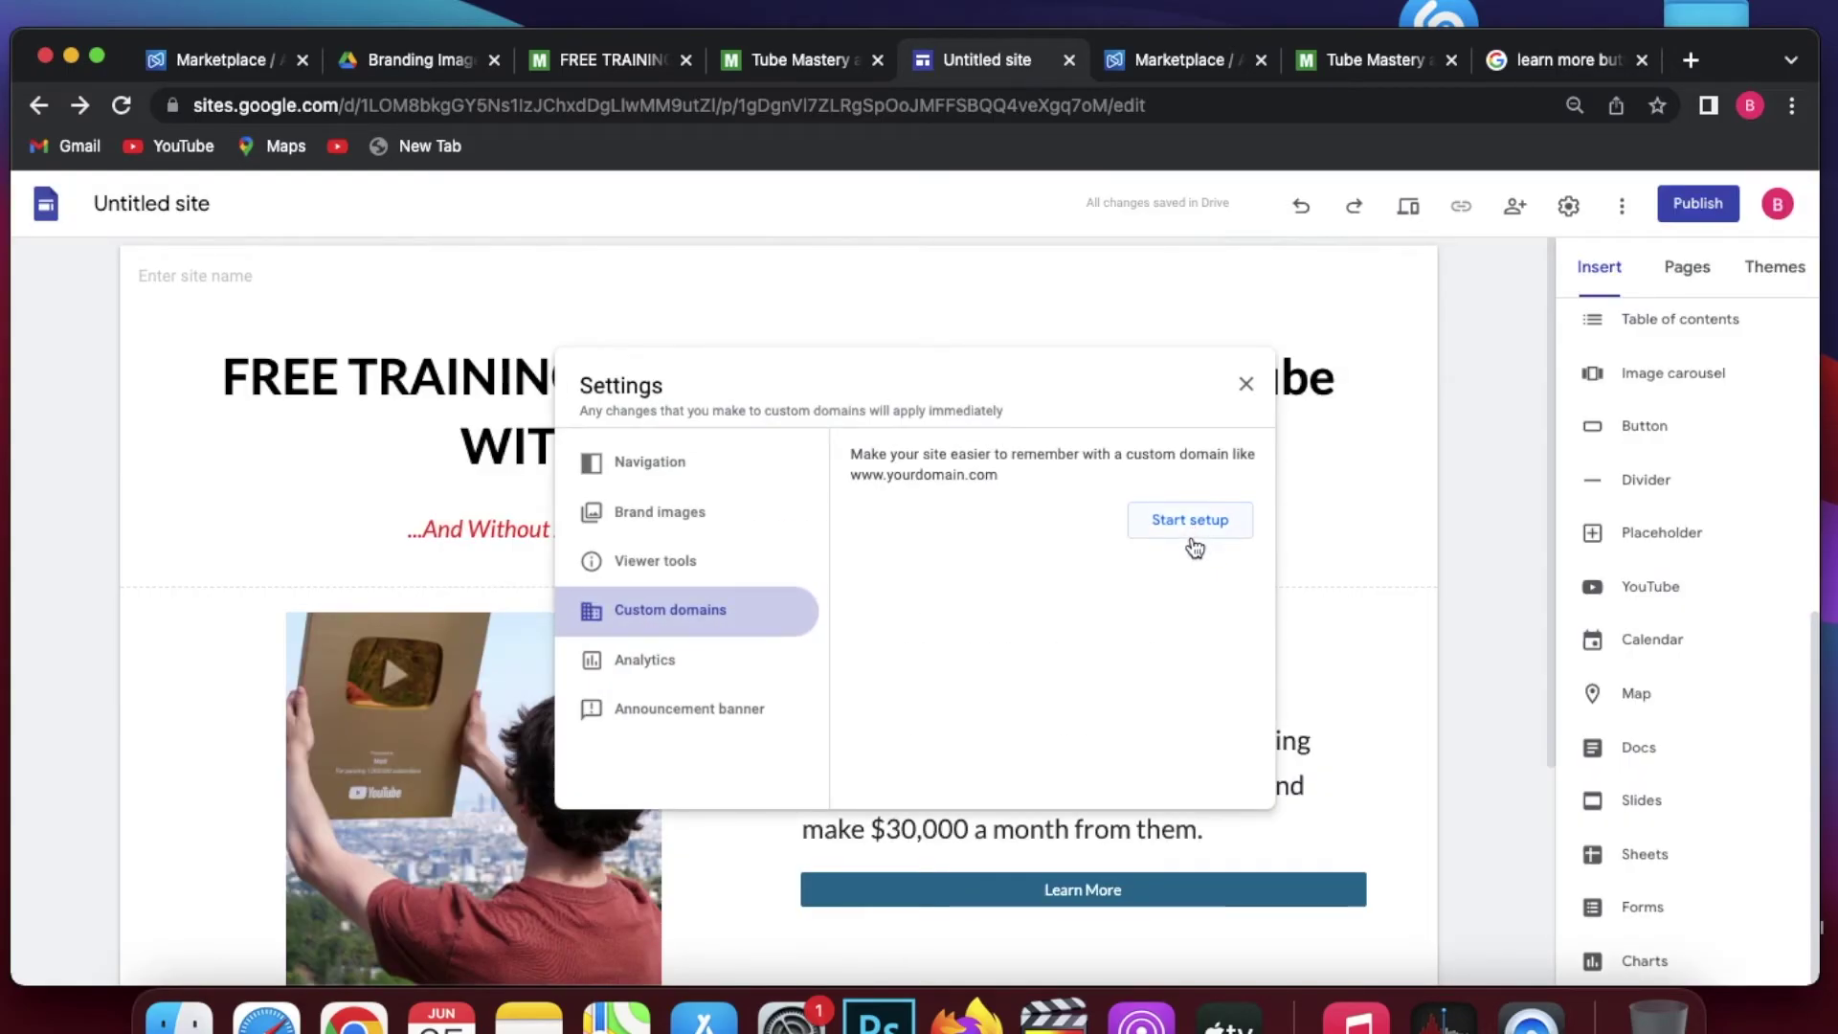
left_click(1190, 520)
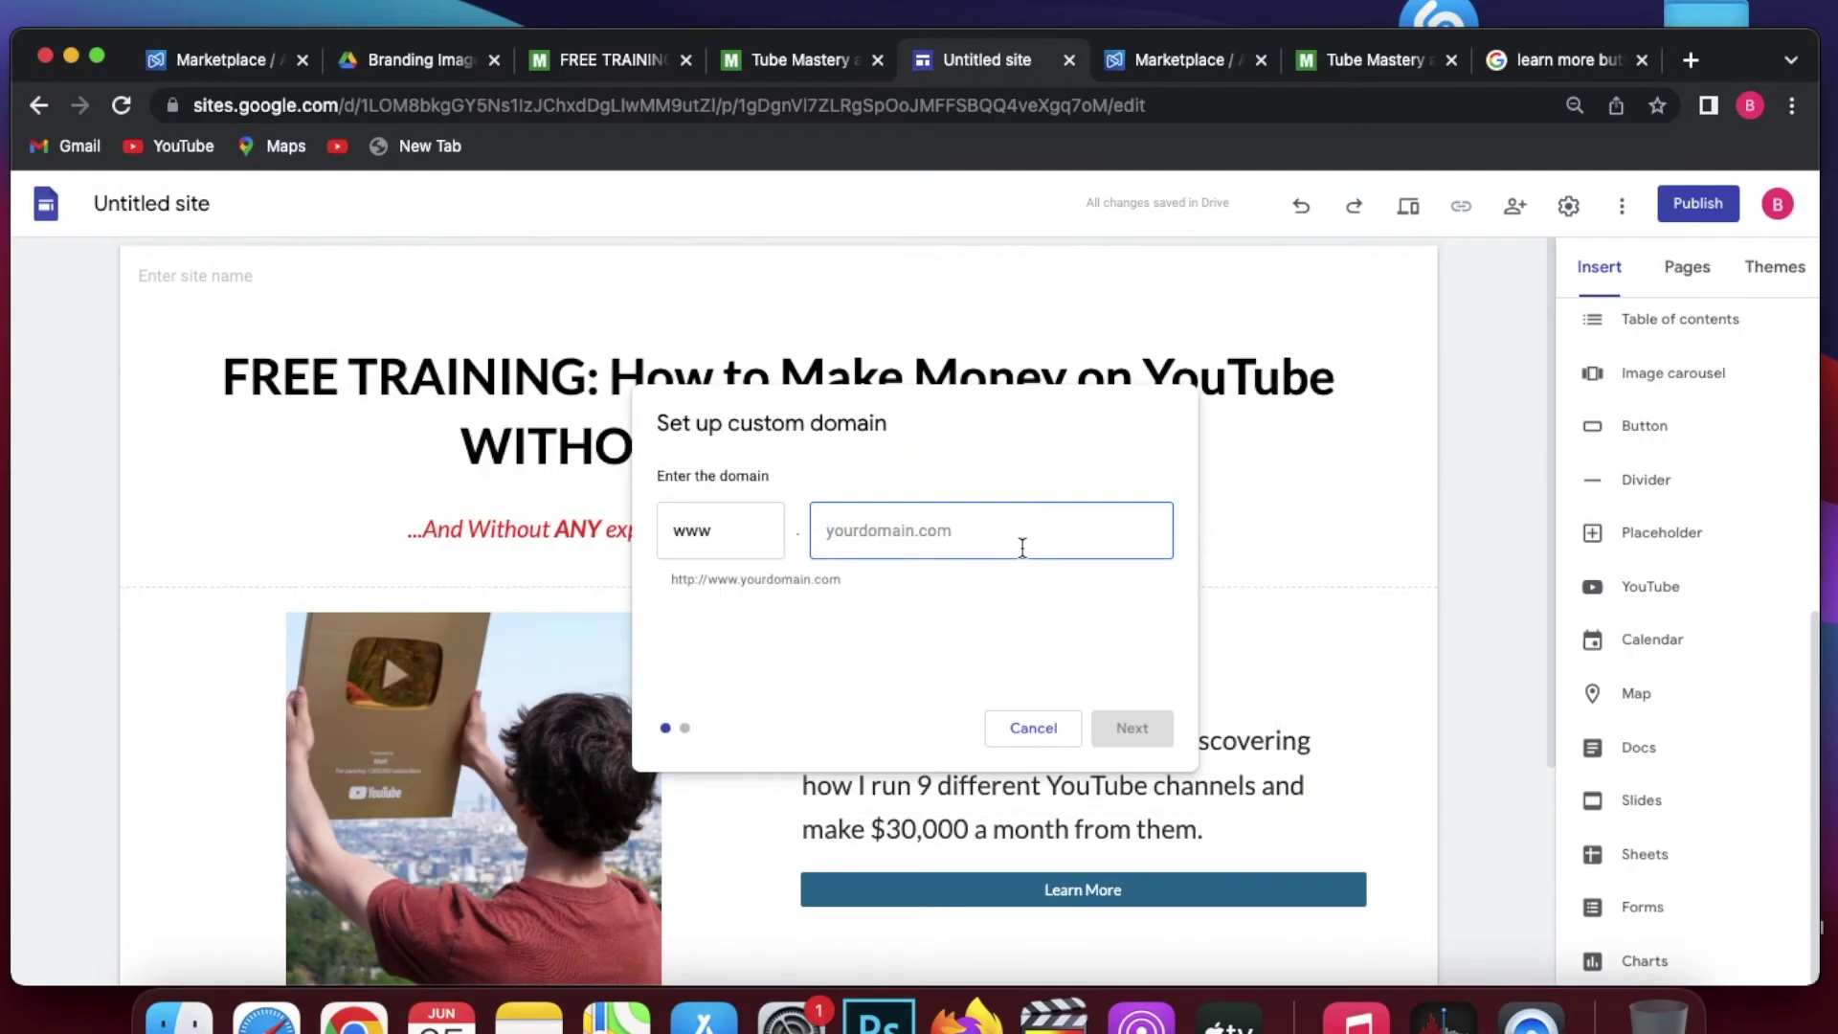
type("tubemastery.com")
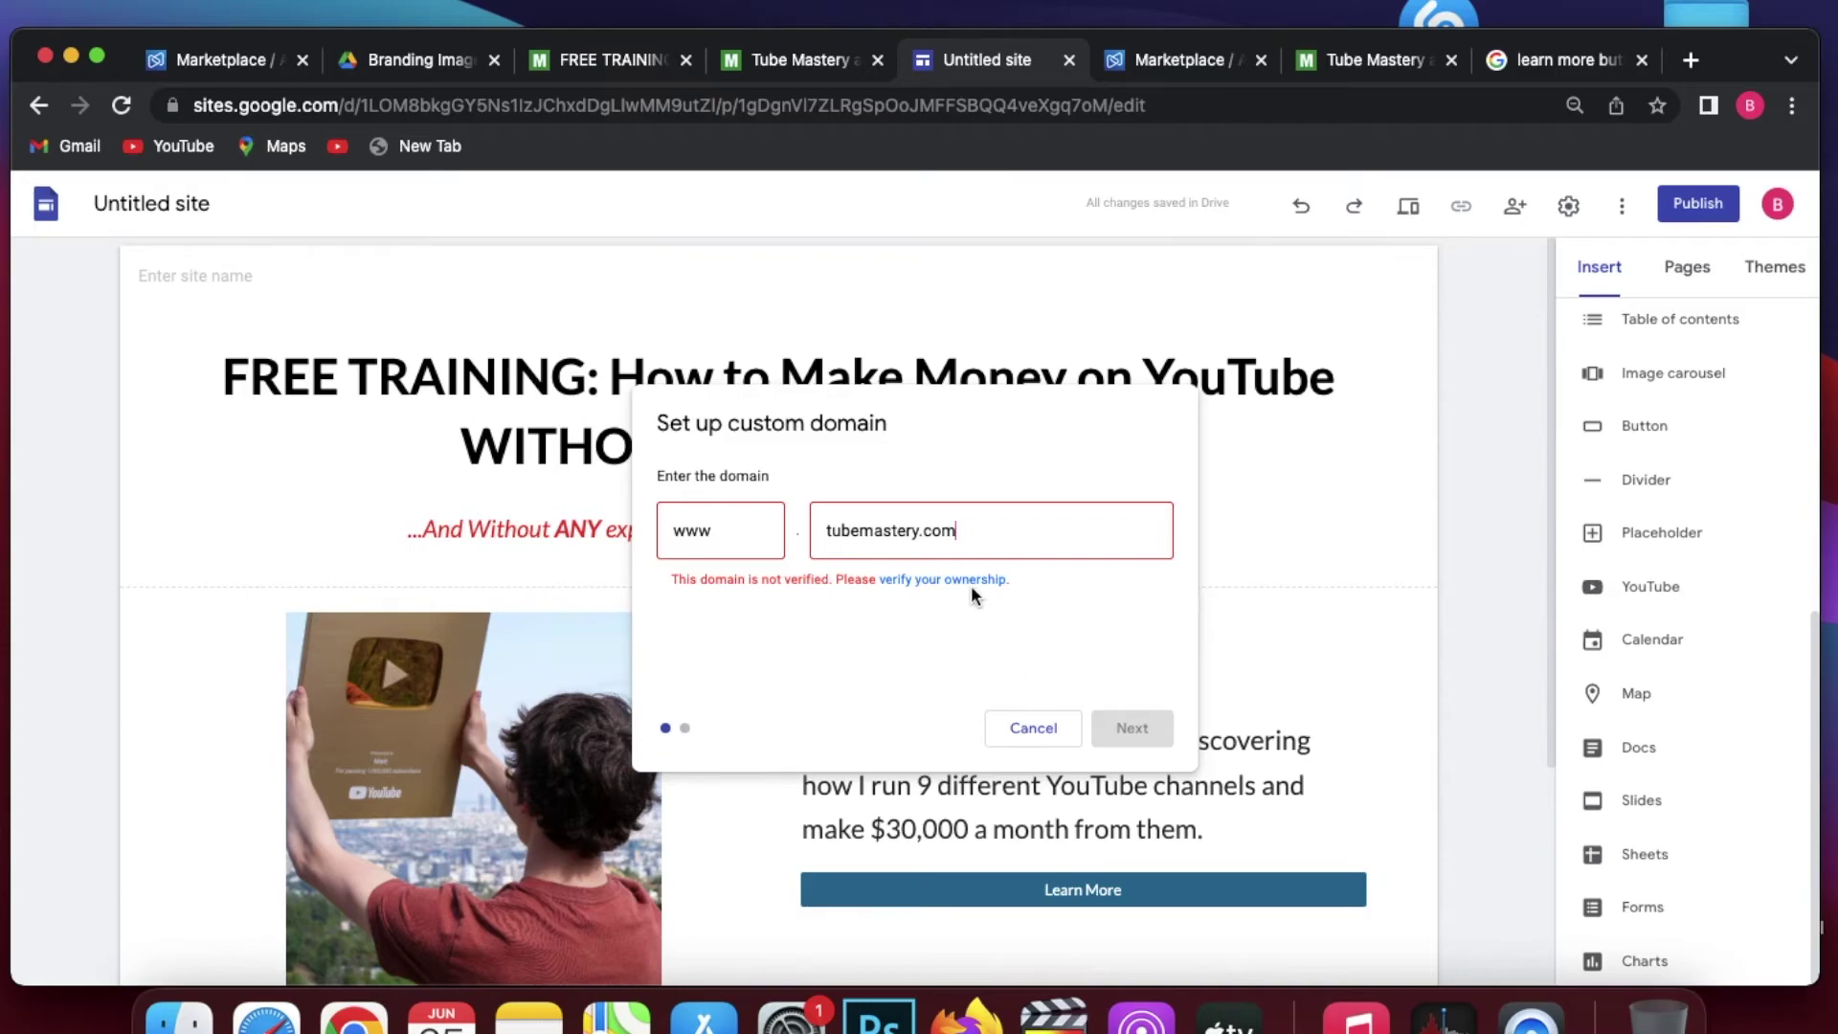
left_click(973, 580)
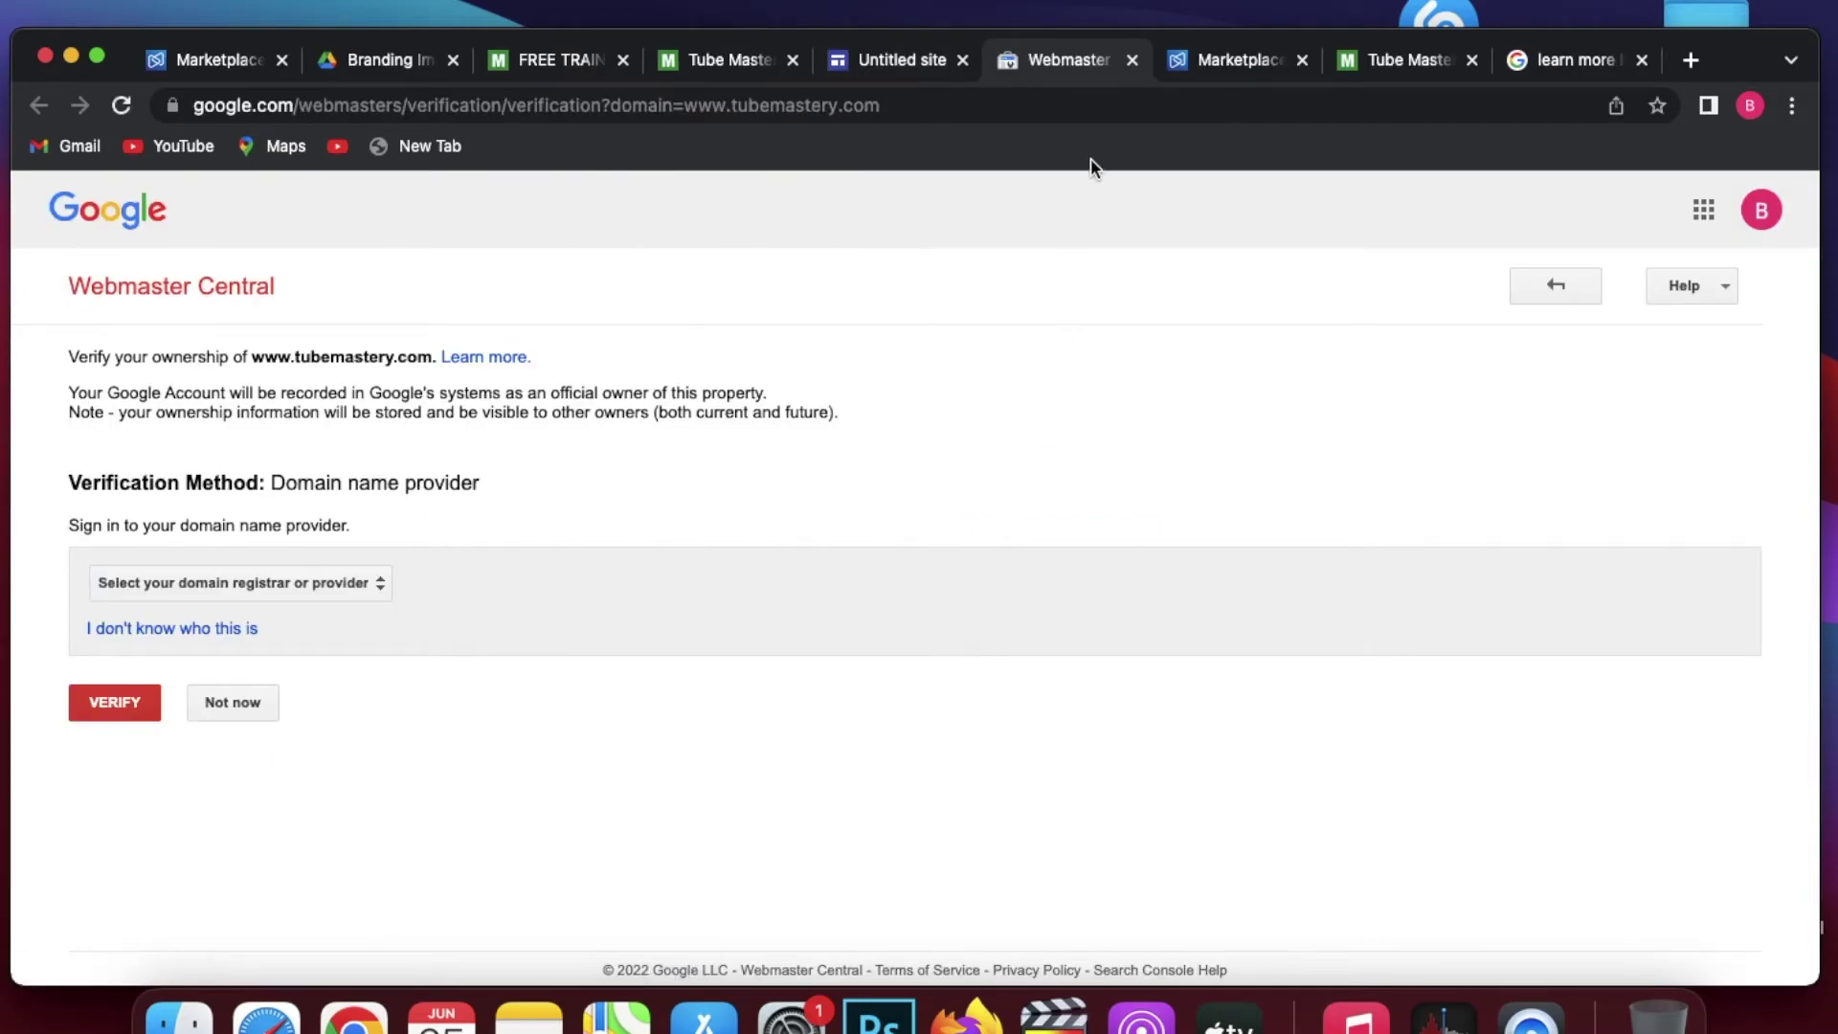
left_click(1132, 60)
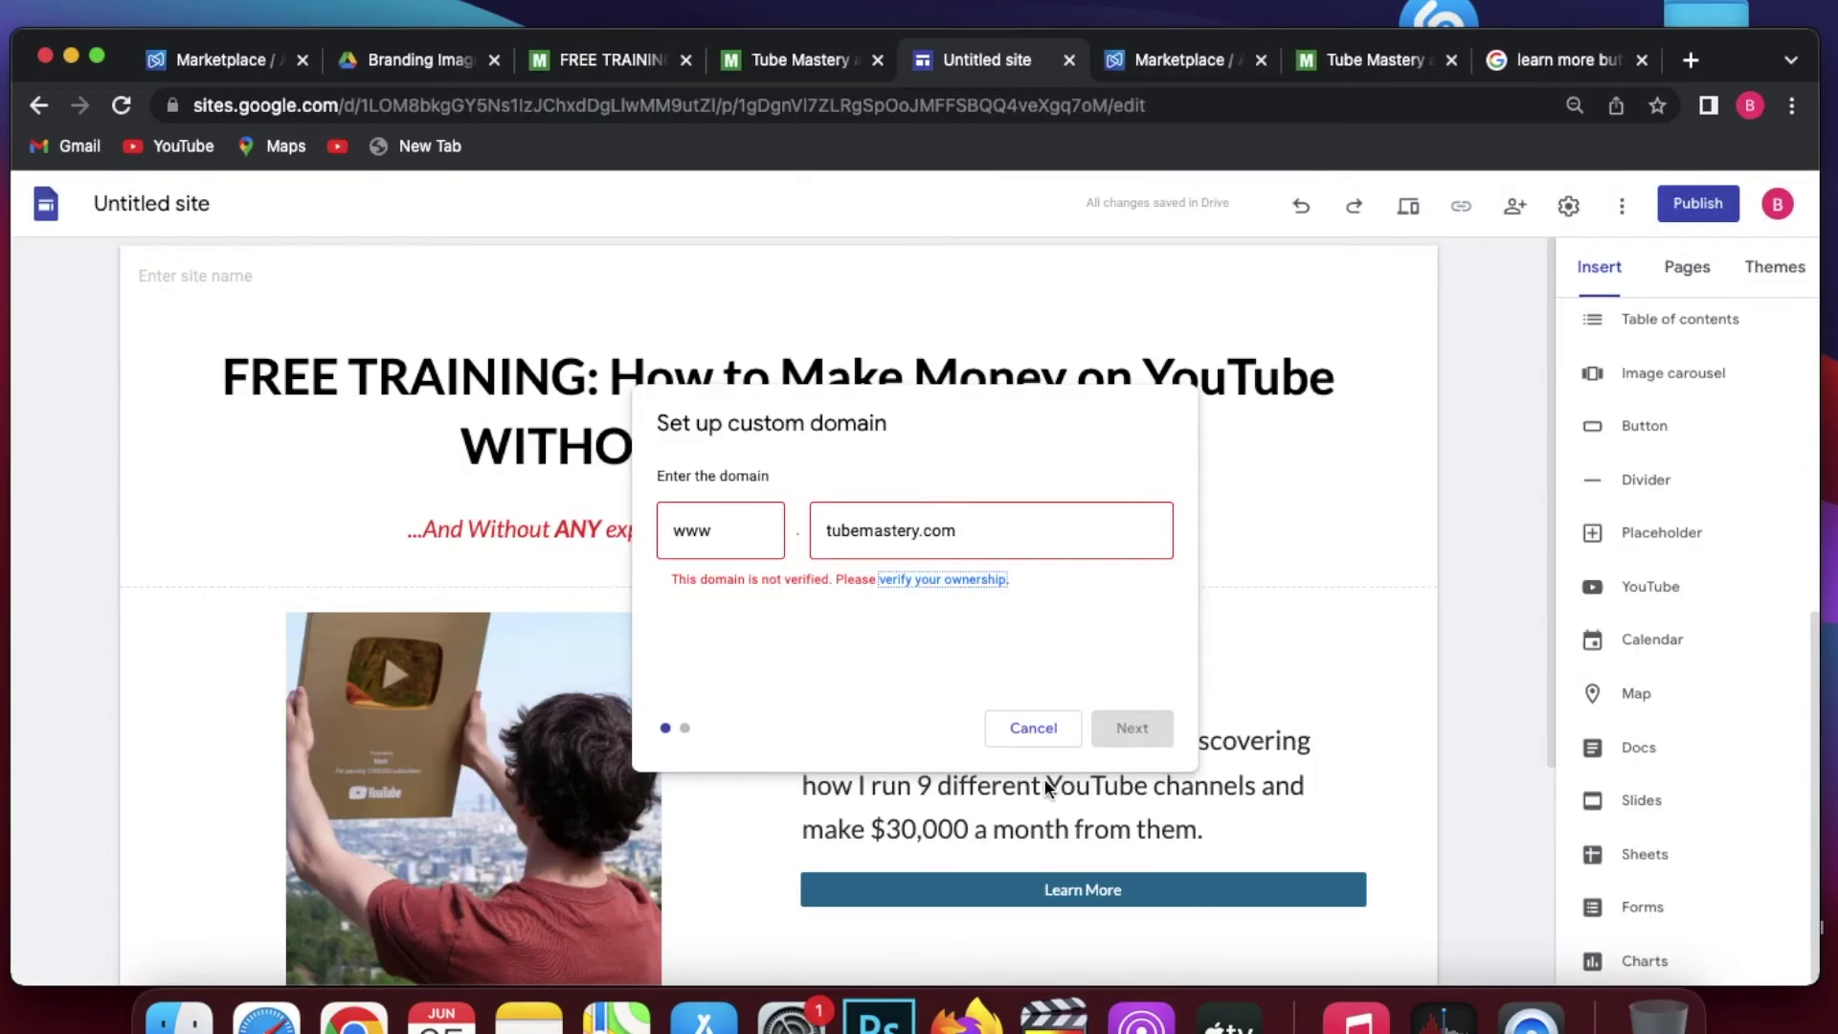
left_click(1050, 737)
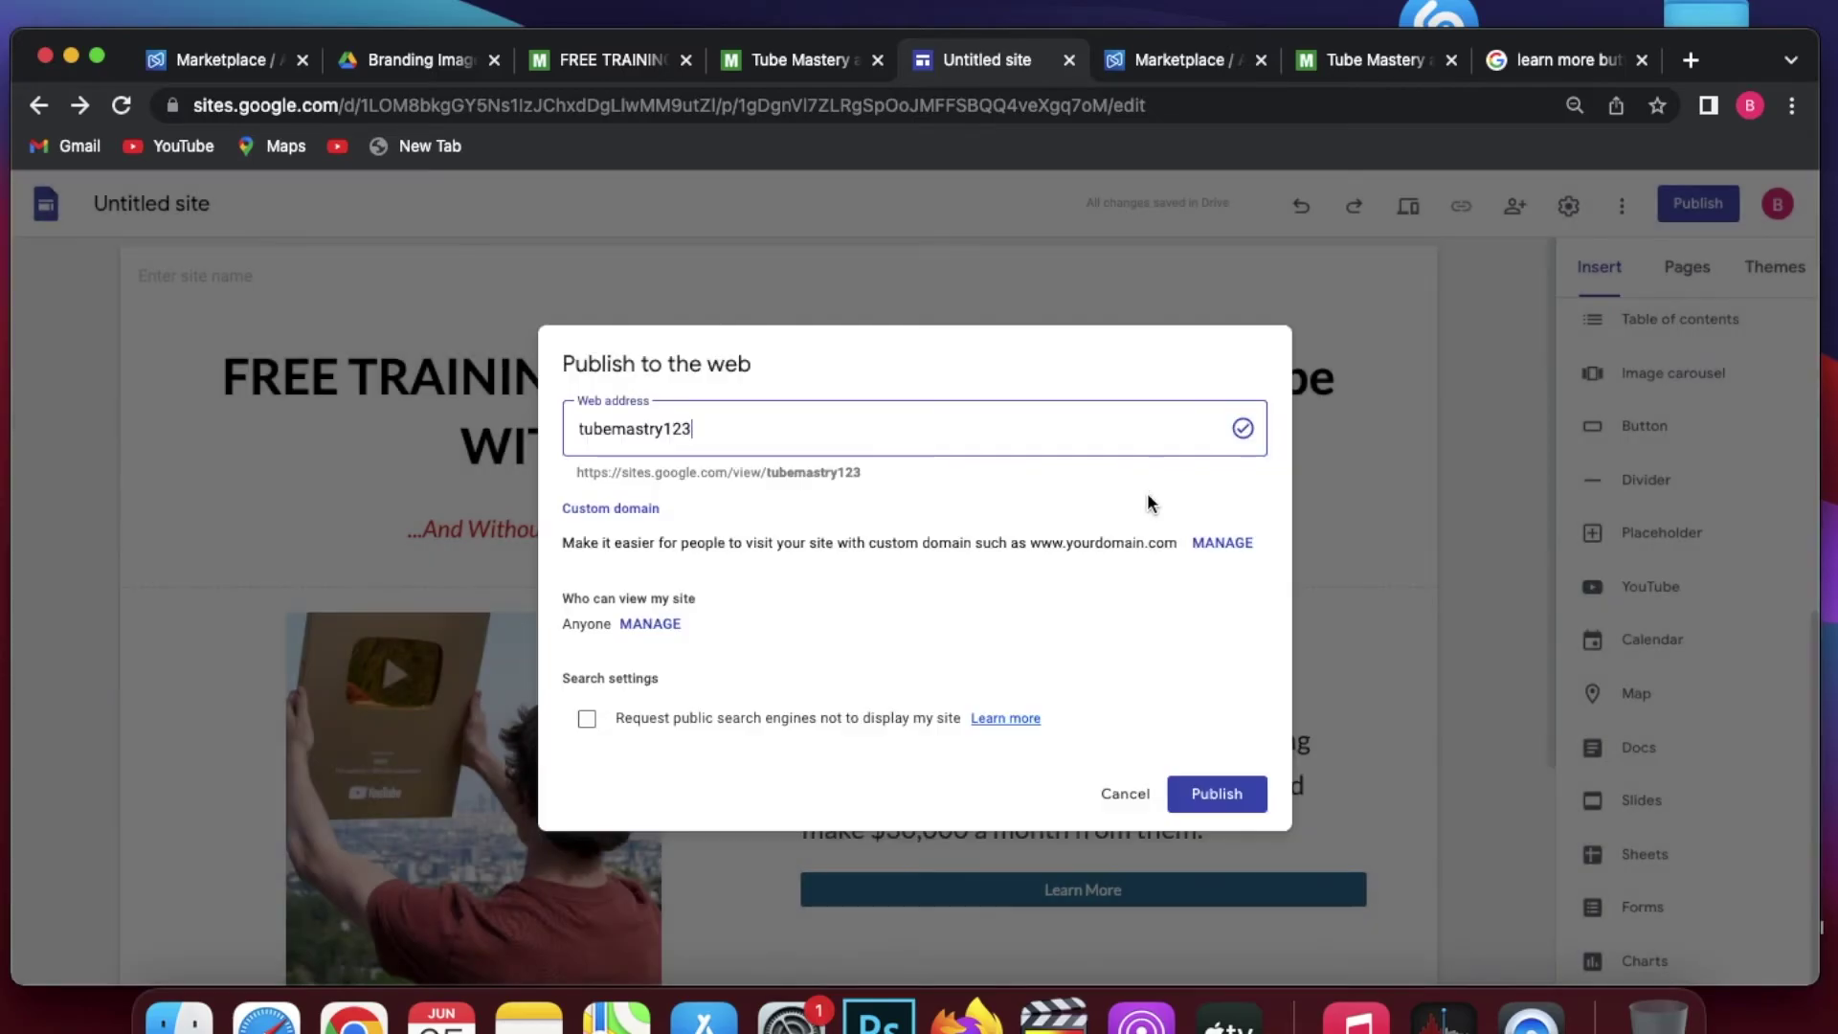
- Publish the site at tubemastry123 hidden from search engines and view the live page
left_click(587, 719)
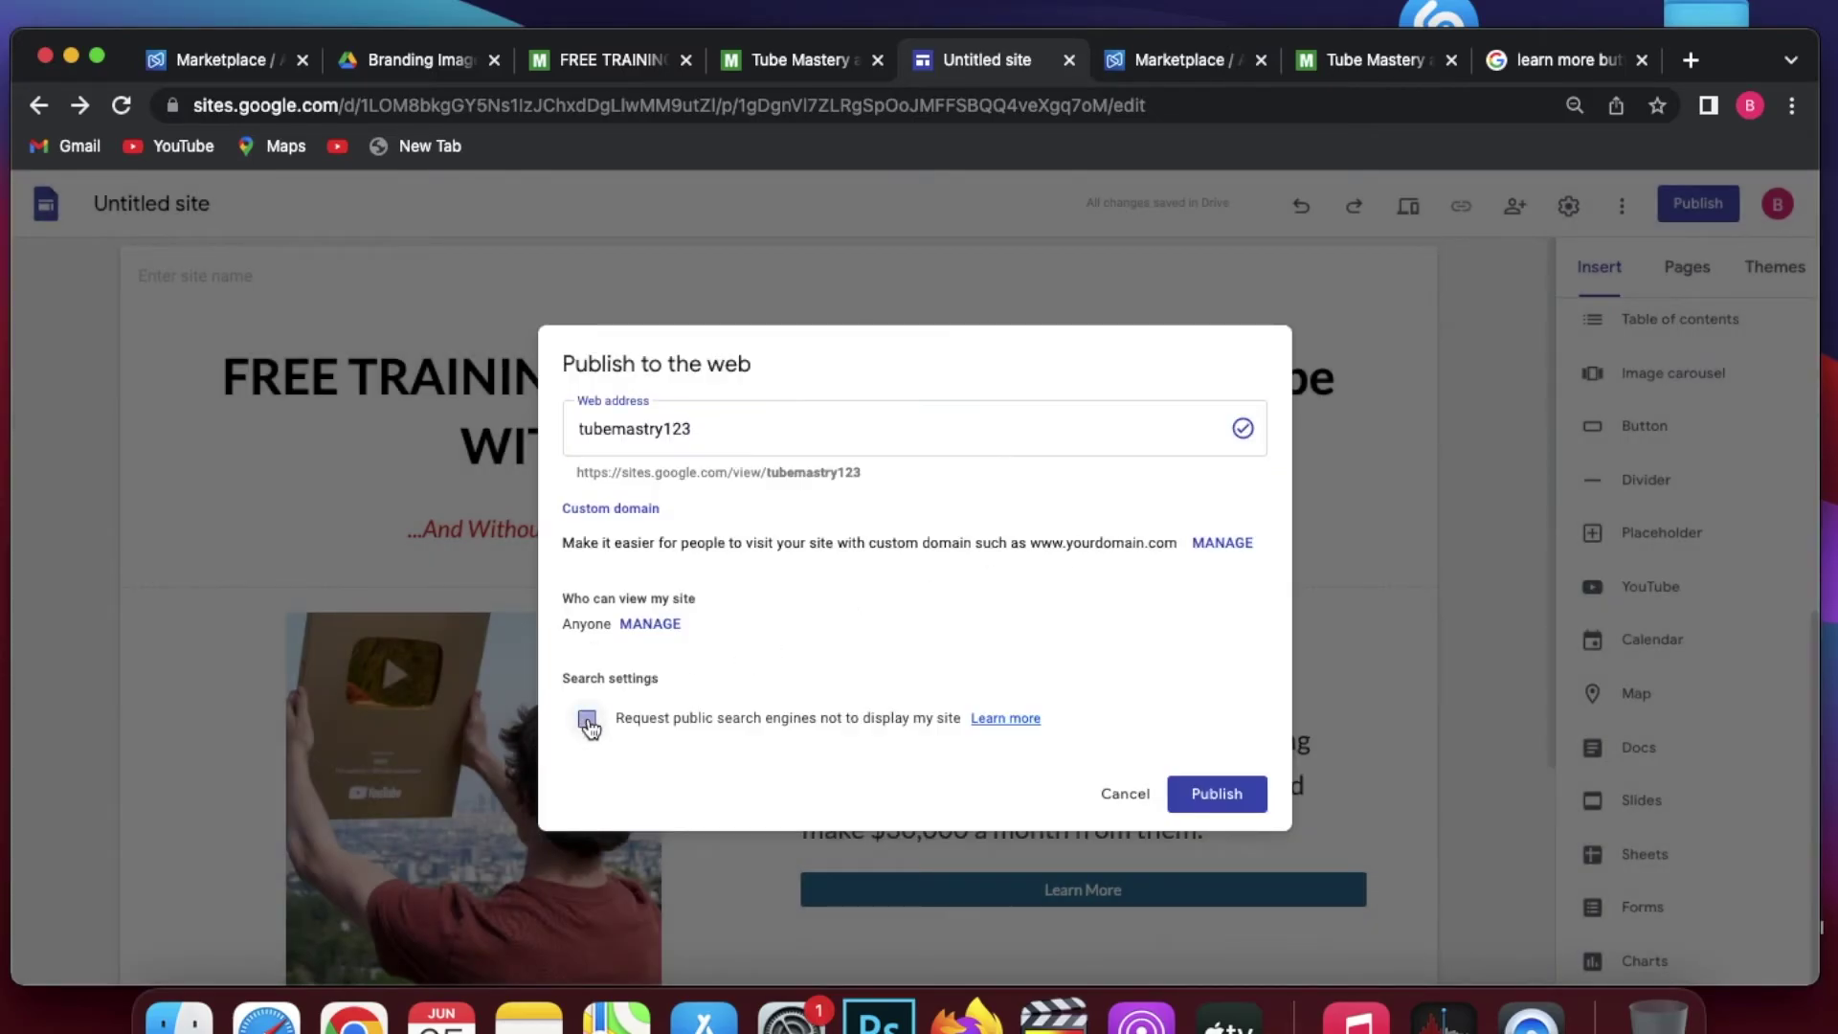
left_click(1208, 793)
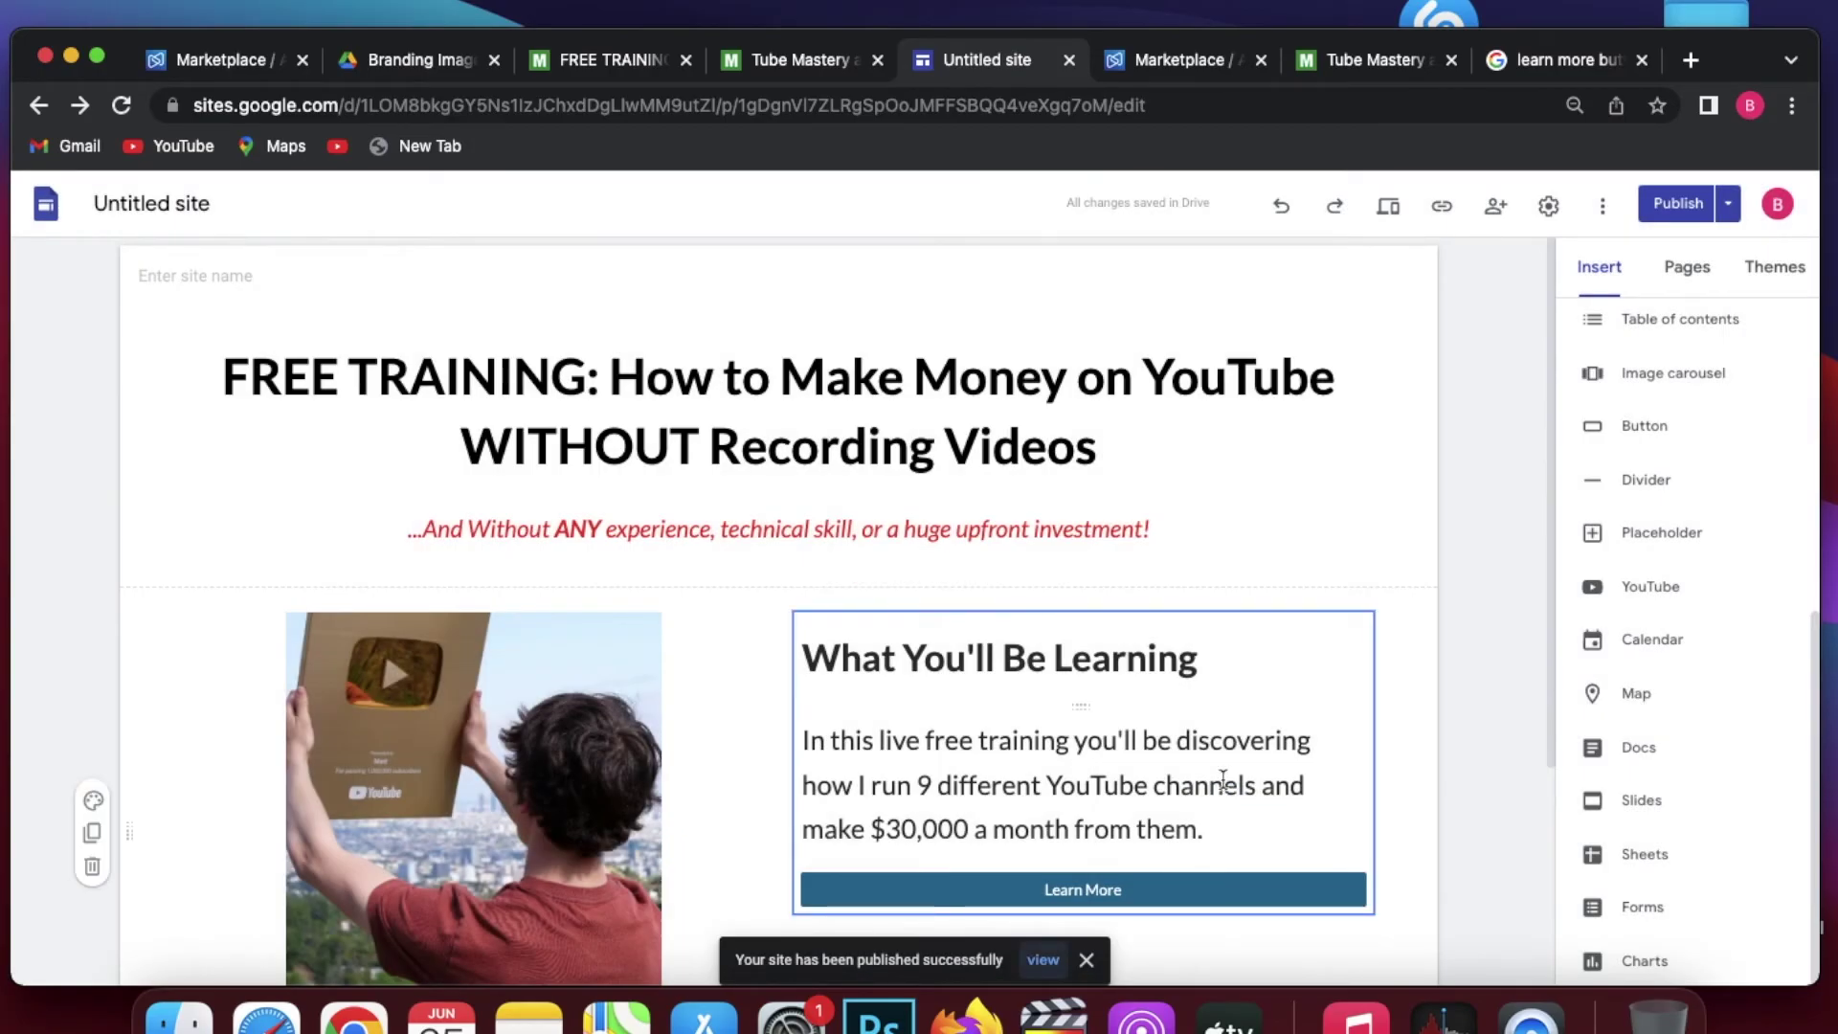
scroll(1410, 500, "down", 3)
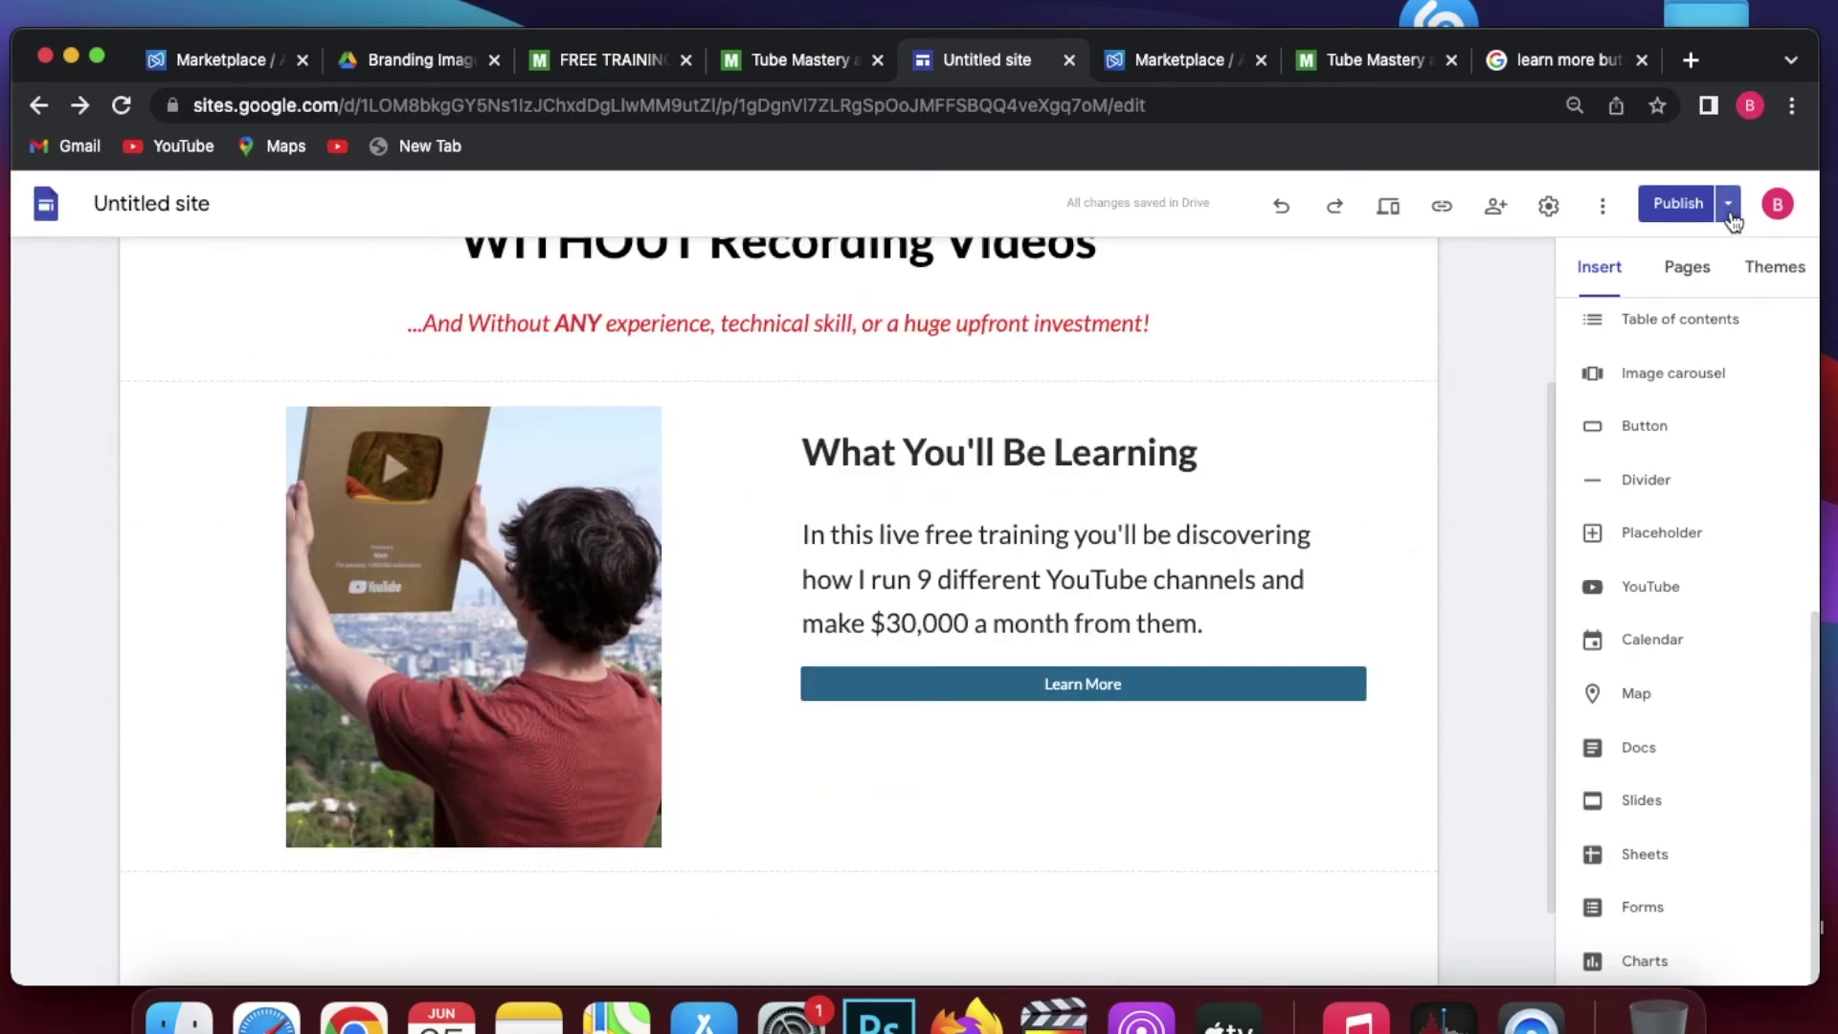
left_click(1728, 203)
left_click(1647, 319)
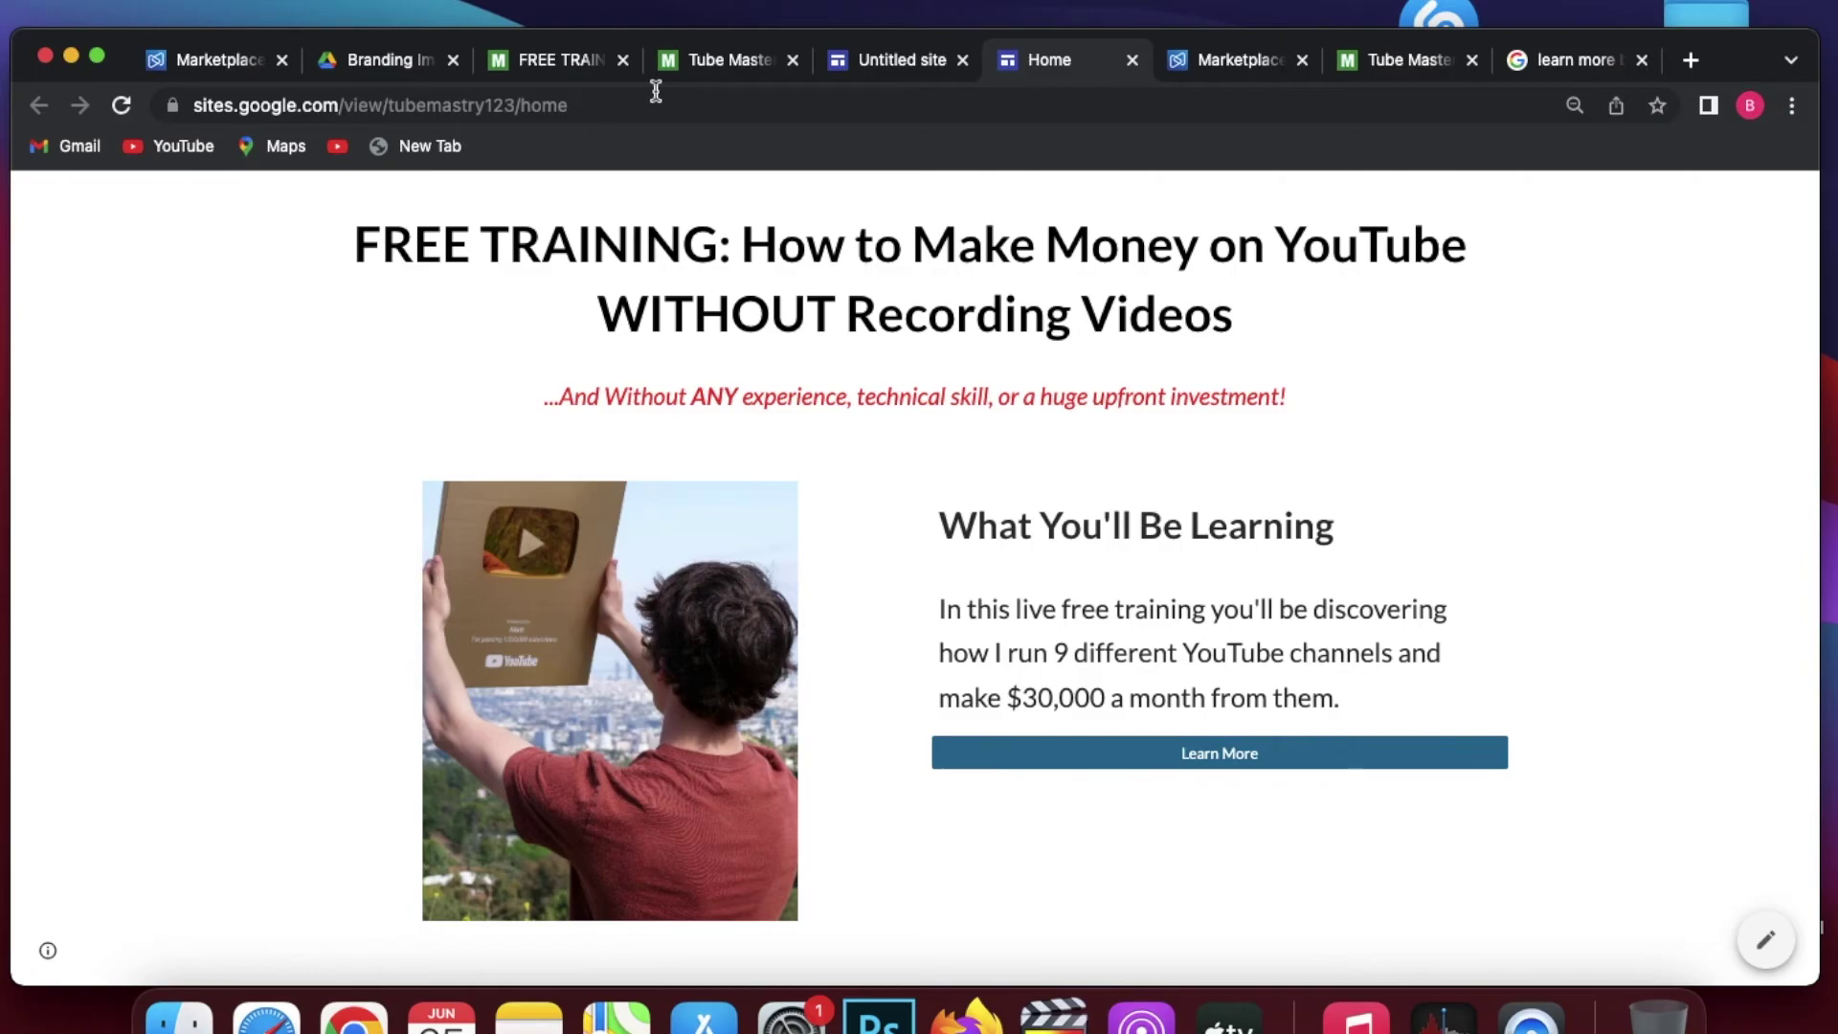
- Select the published site address and load bitly.com in the search tab
left_click(526, 105)
triple_click(526, 105)
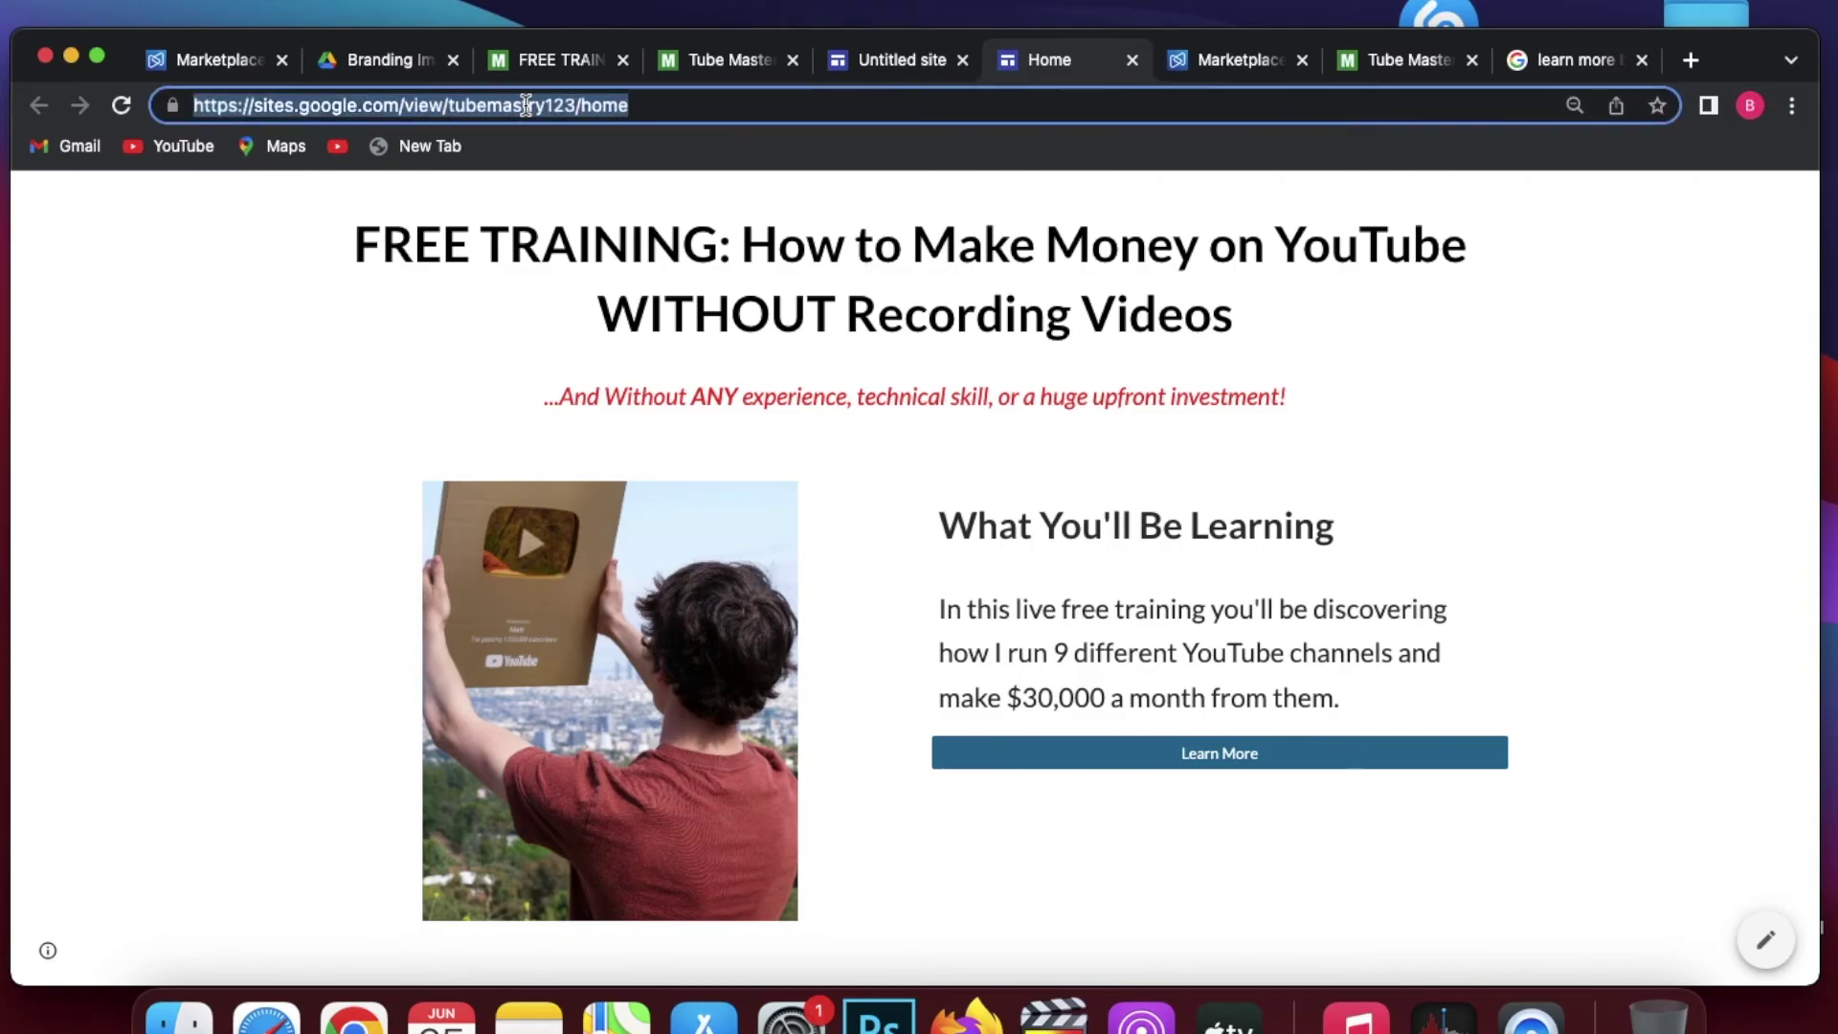
left_click(1579, 71)
triple_click(863, 215)
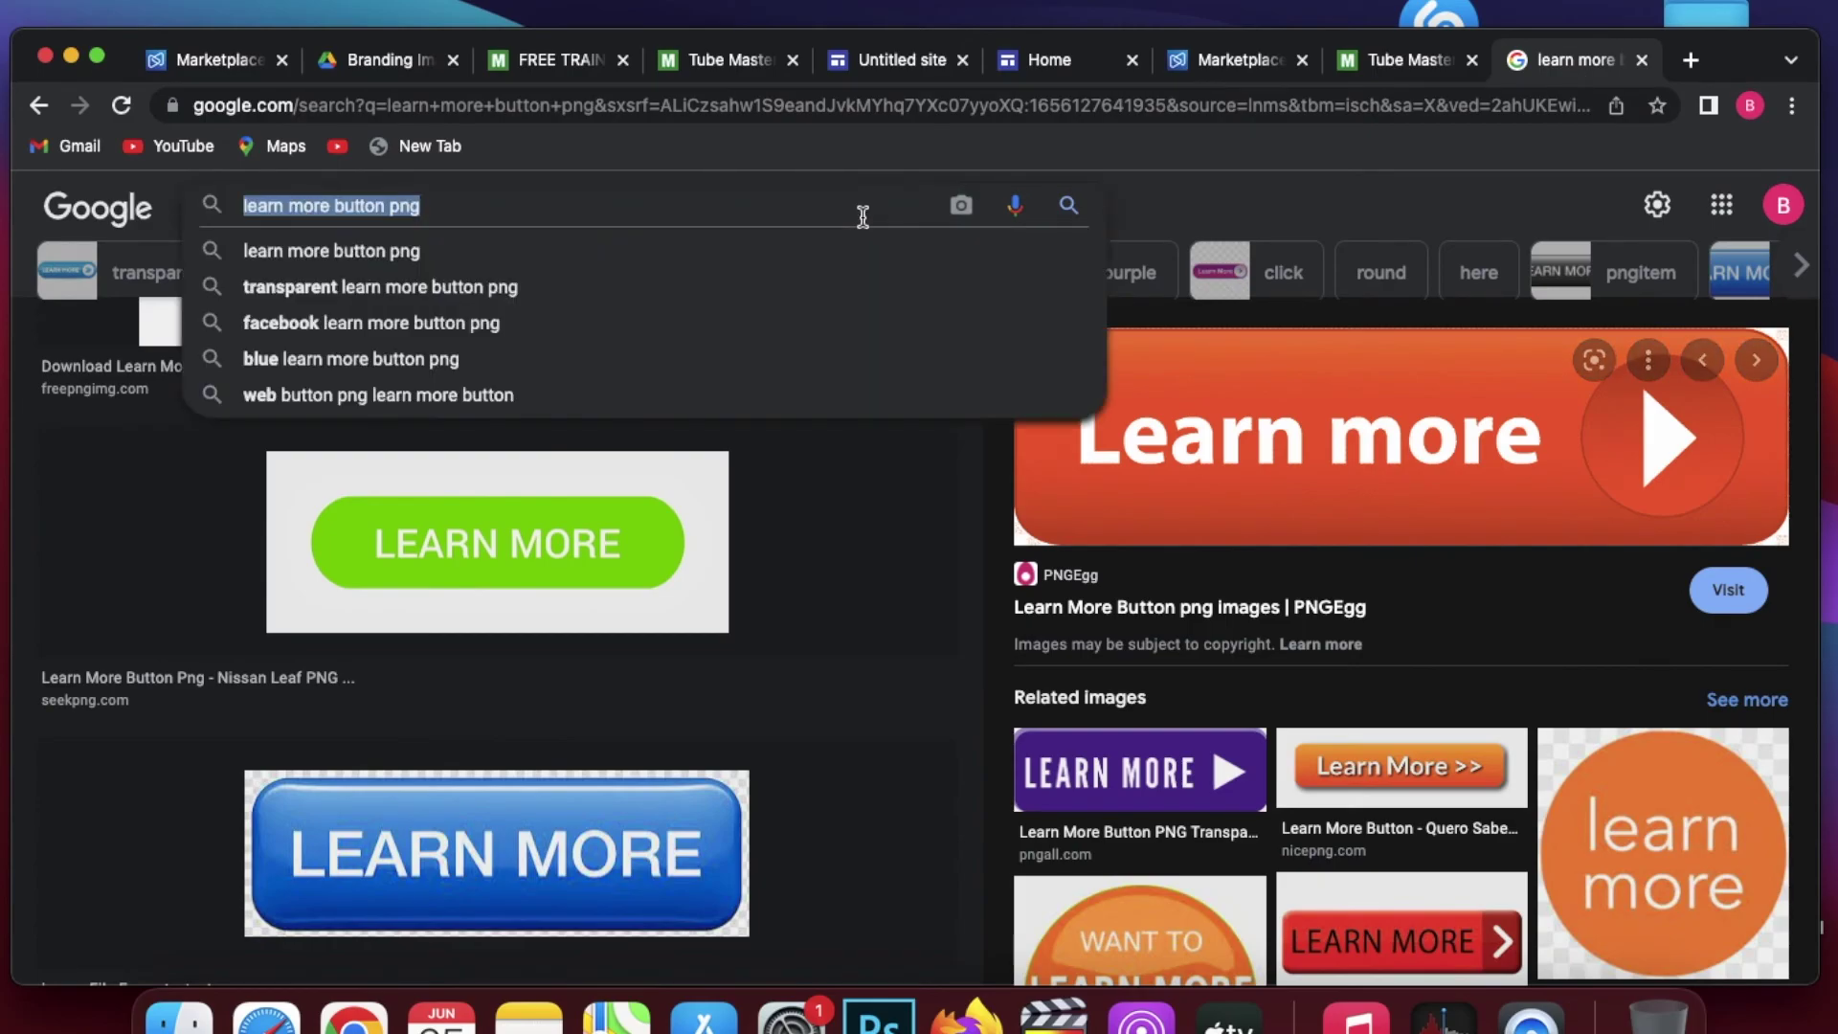
type("bitly.com")
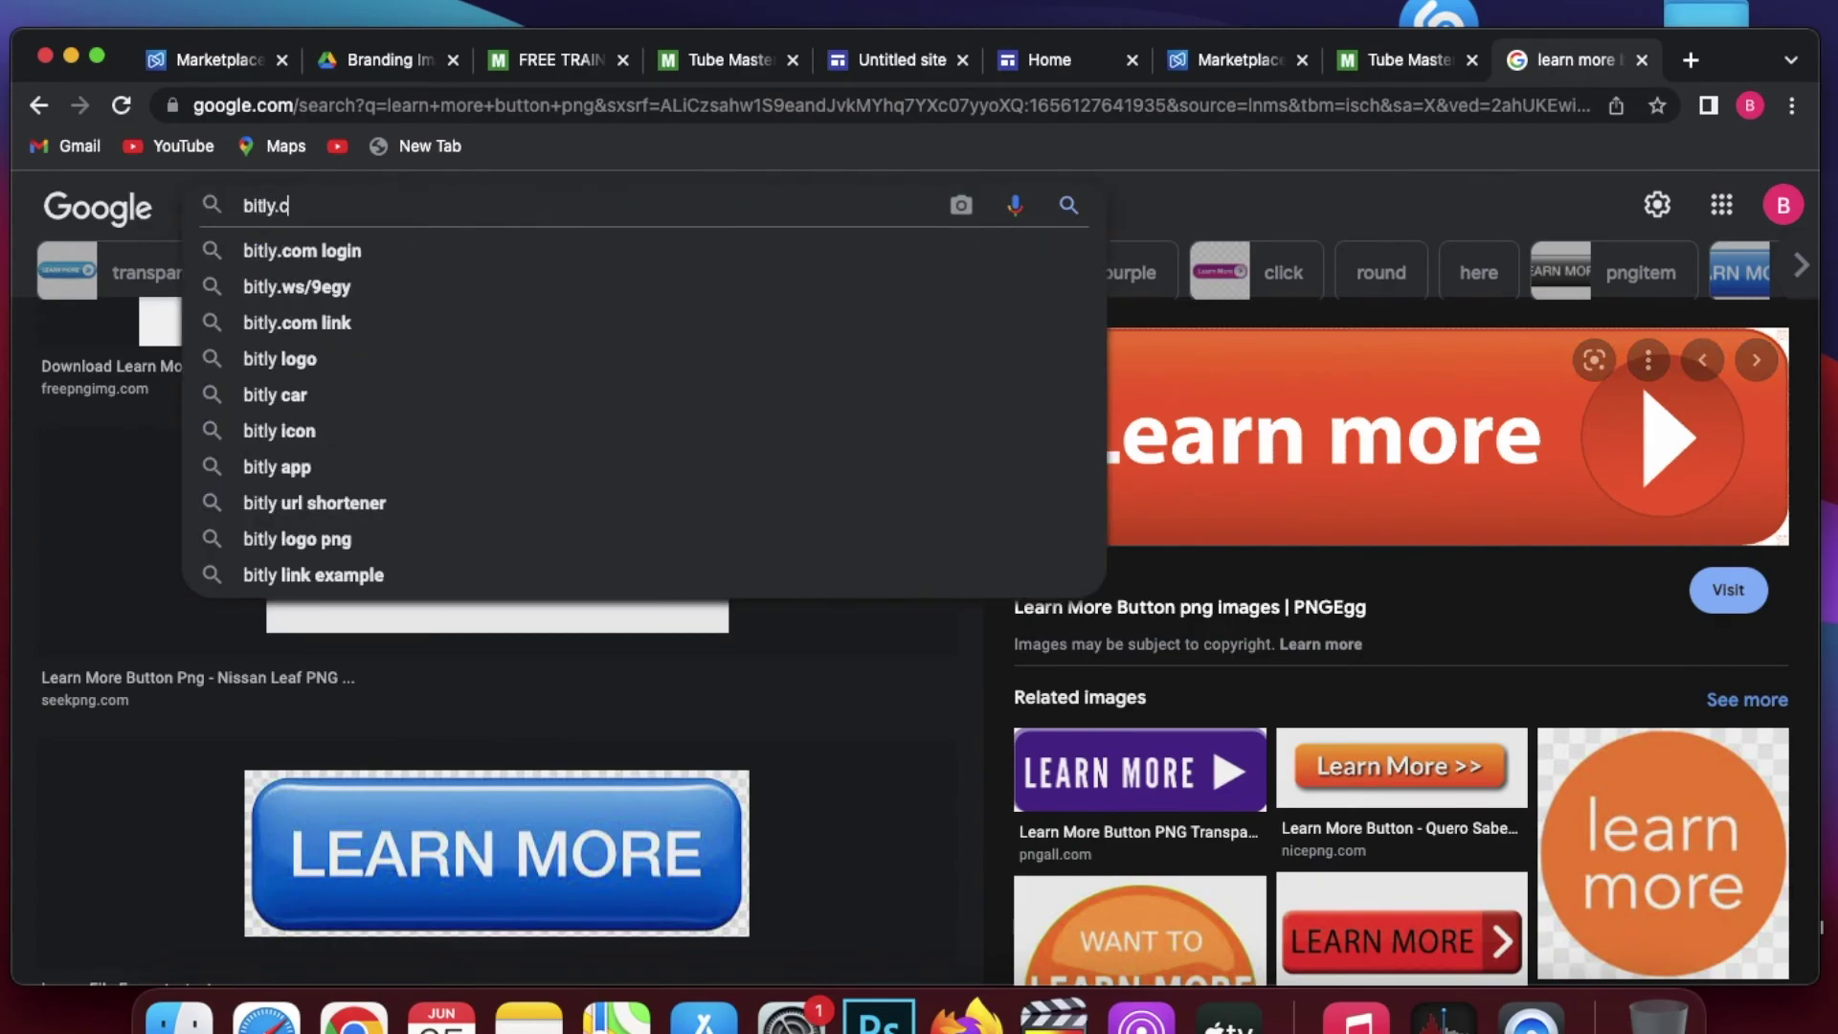
key("Return")
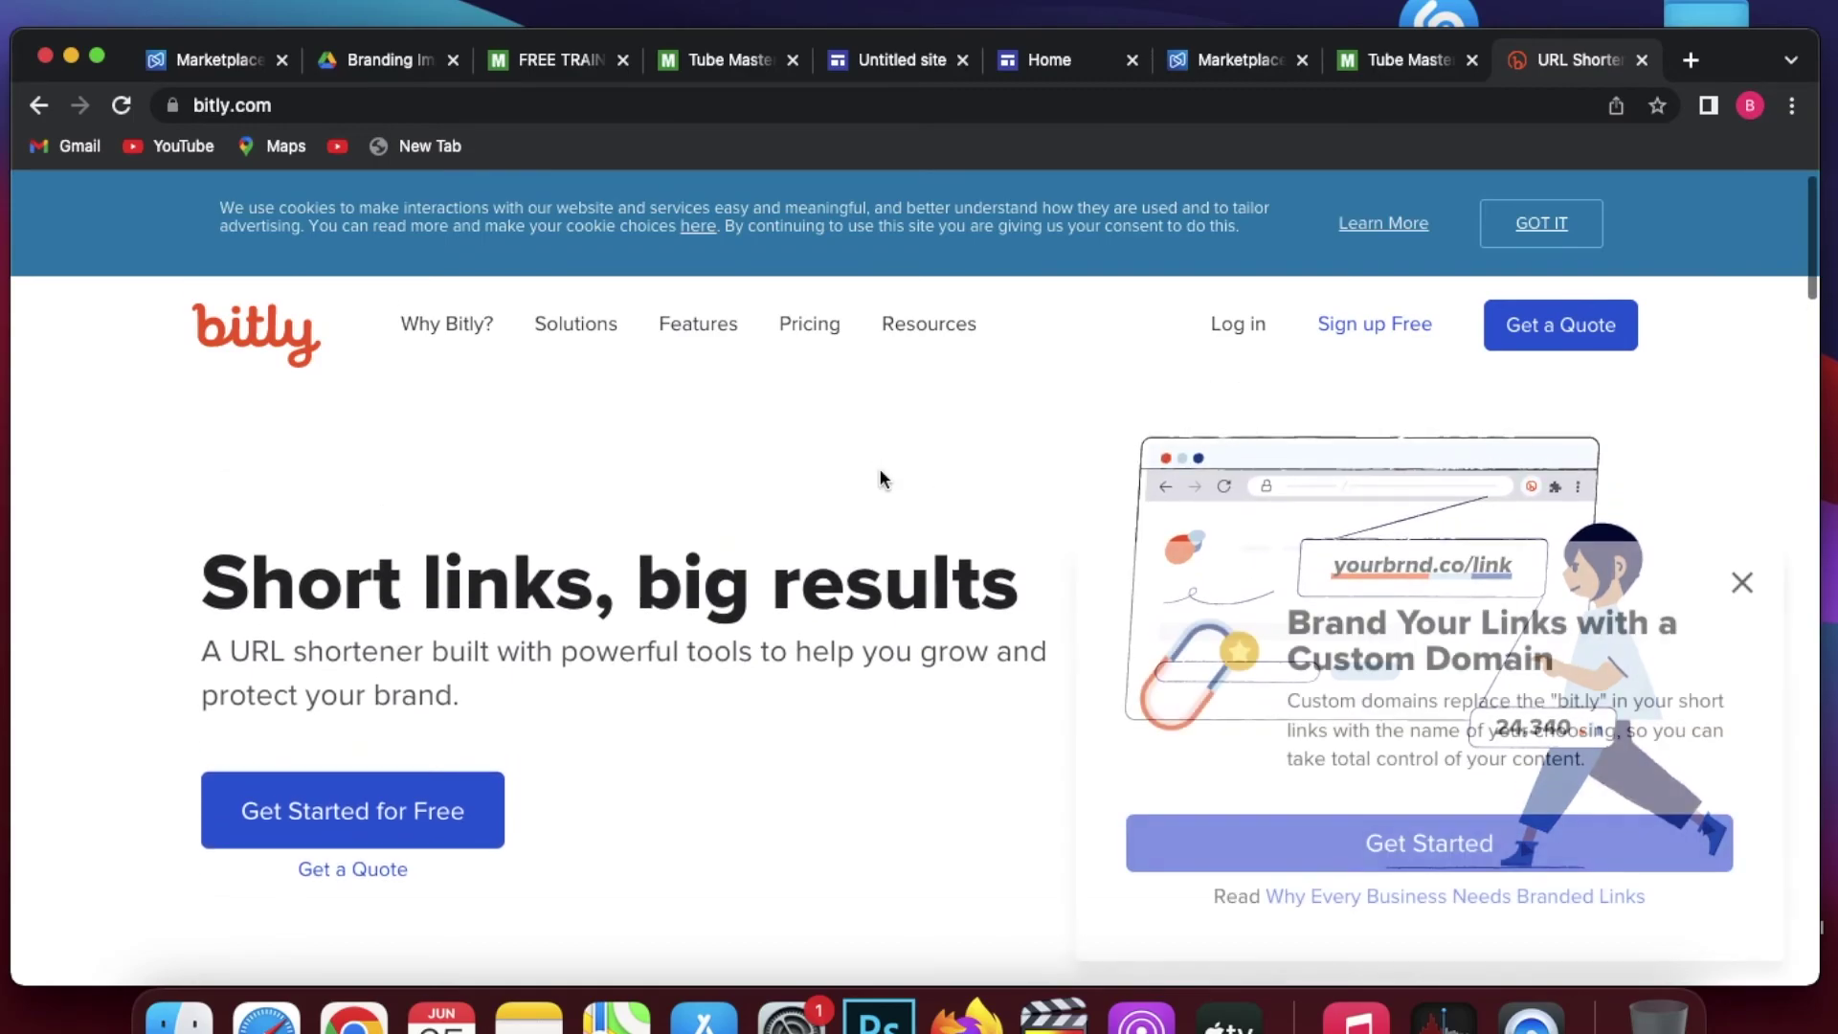
- Dismiss the Bitly branded-links promo, focus the shorten-link field, and return to the editor
left_click(1742, 582)
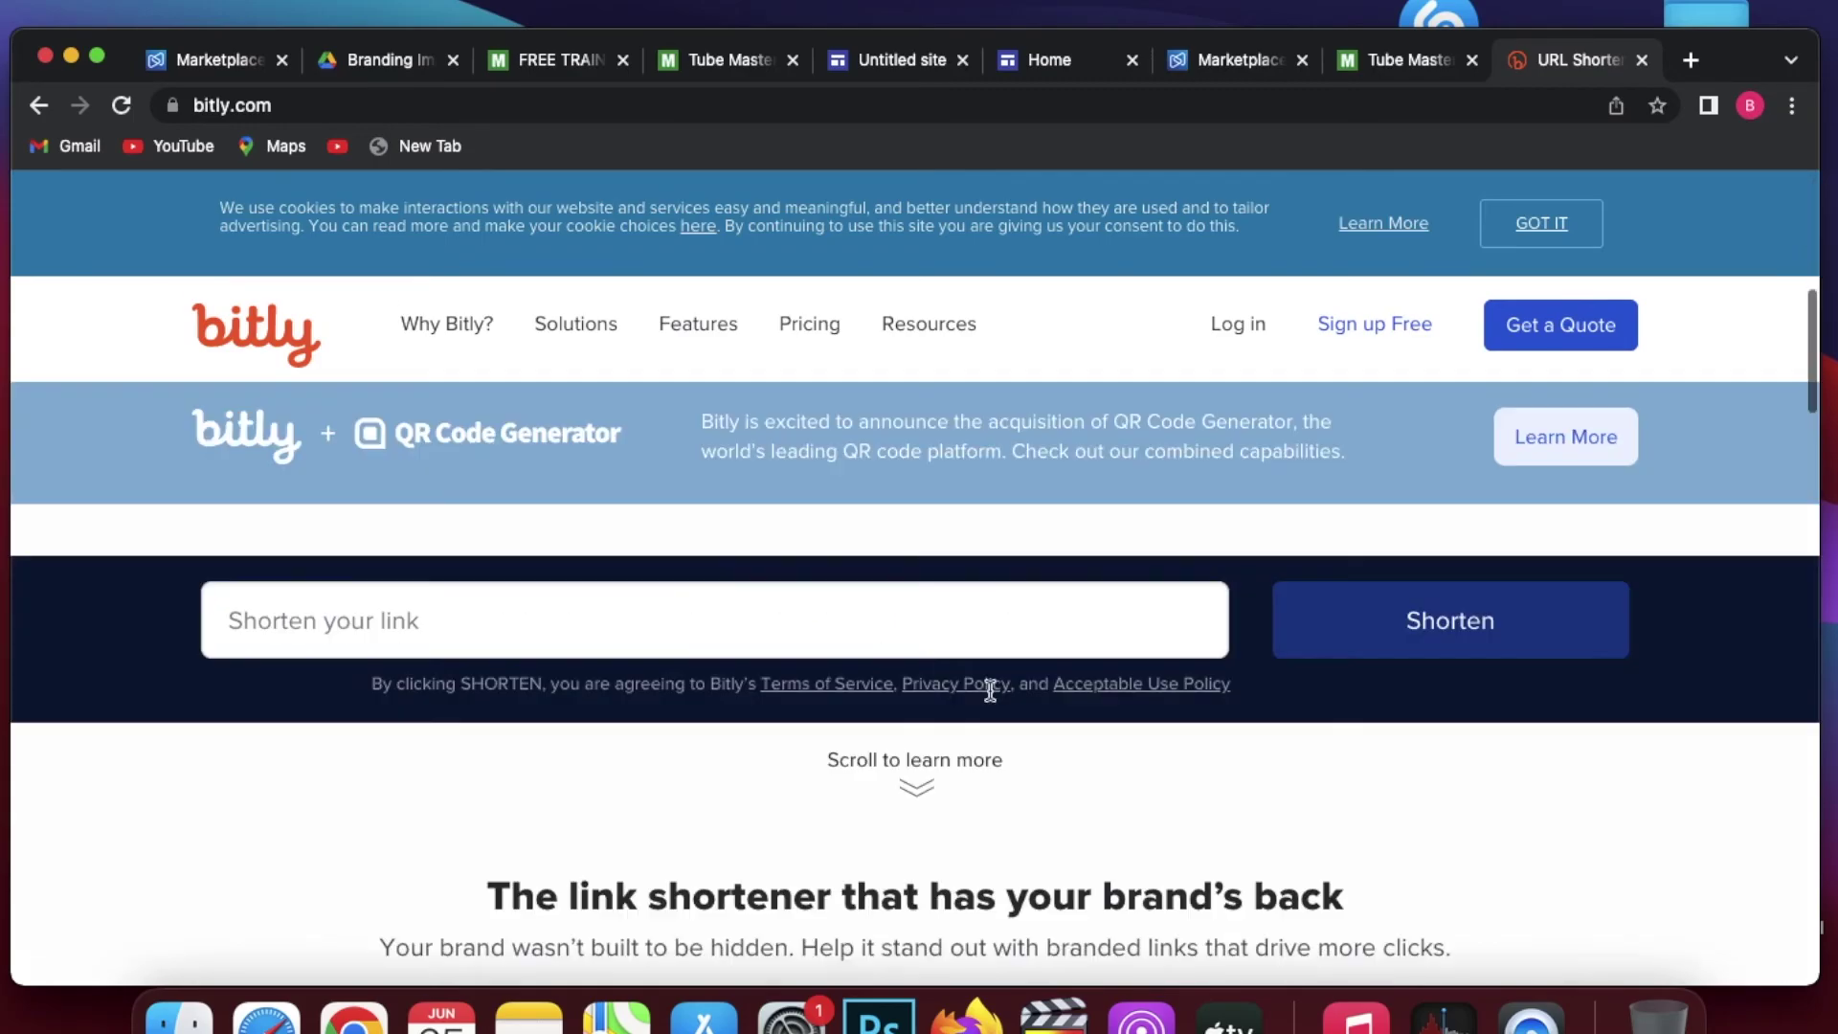
left_click(780, 648)
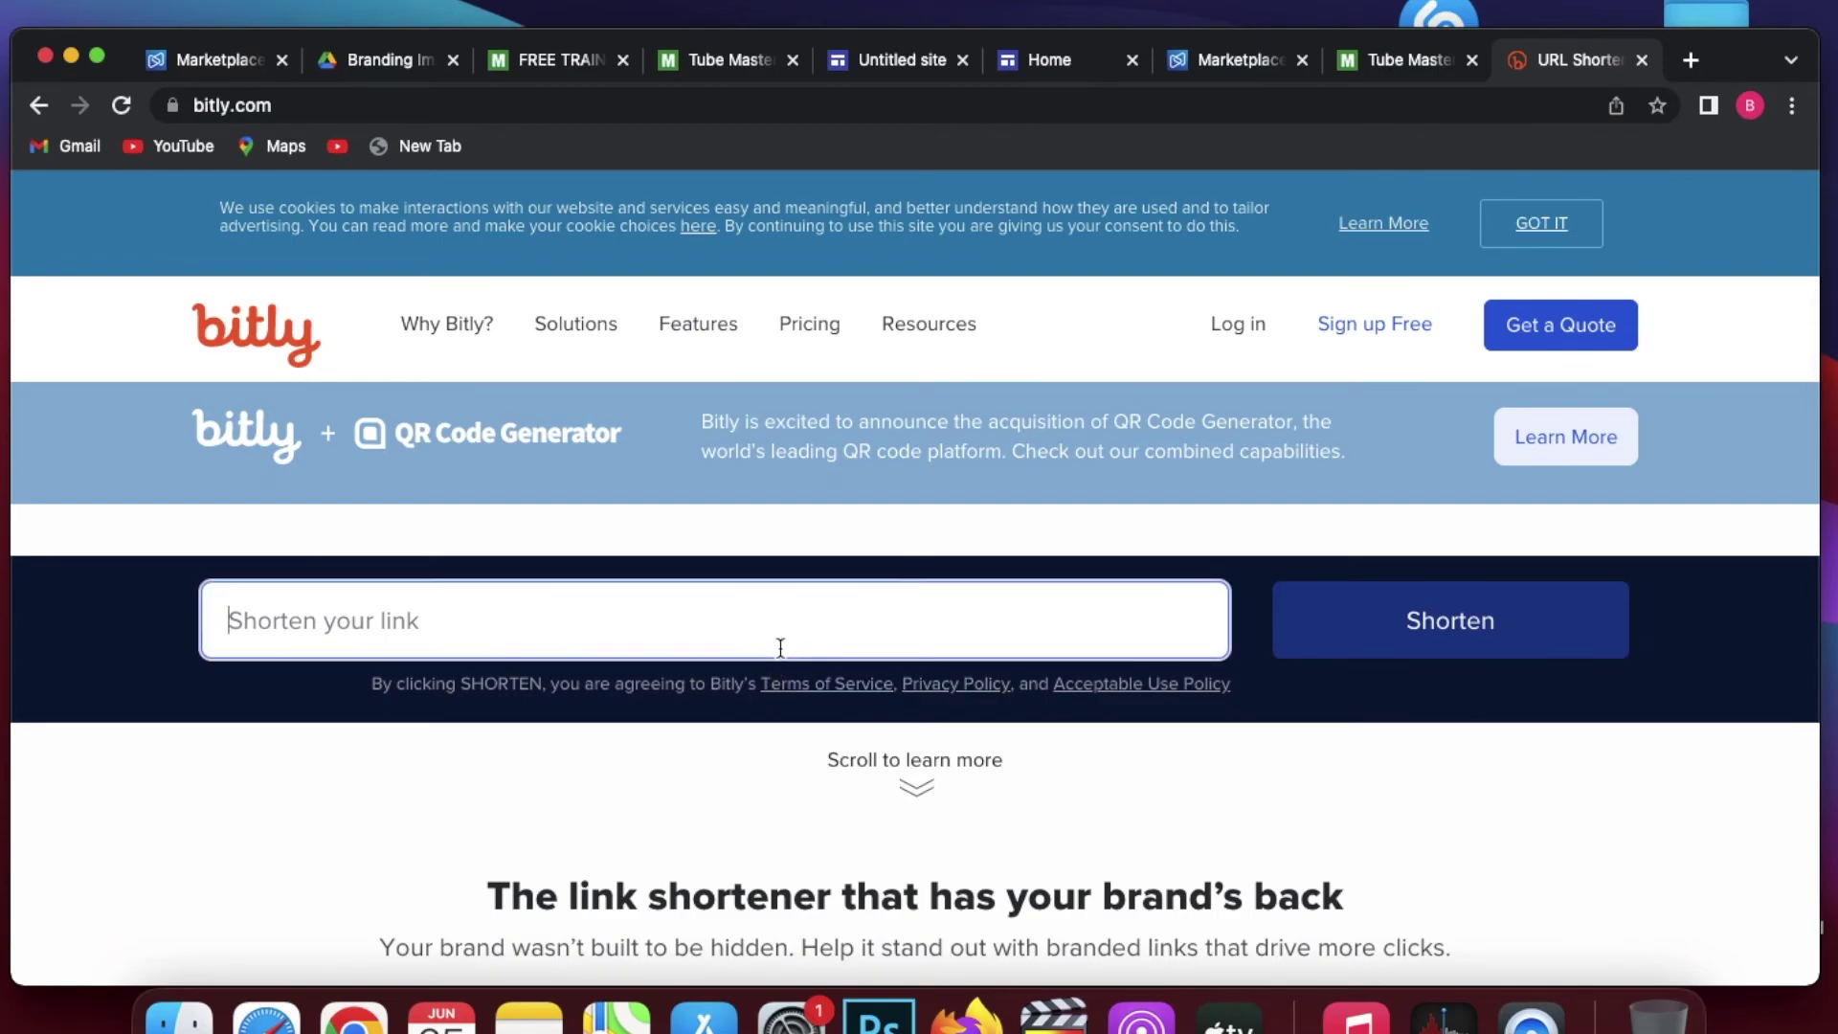
key("super+5")
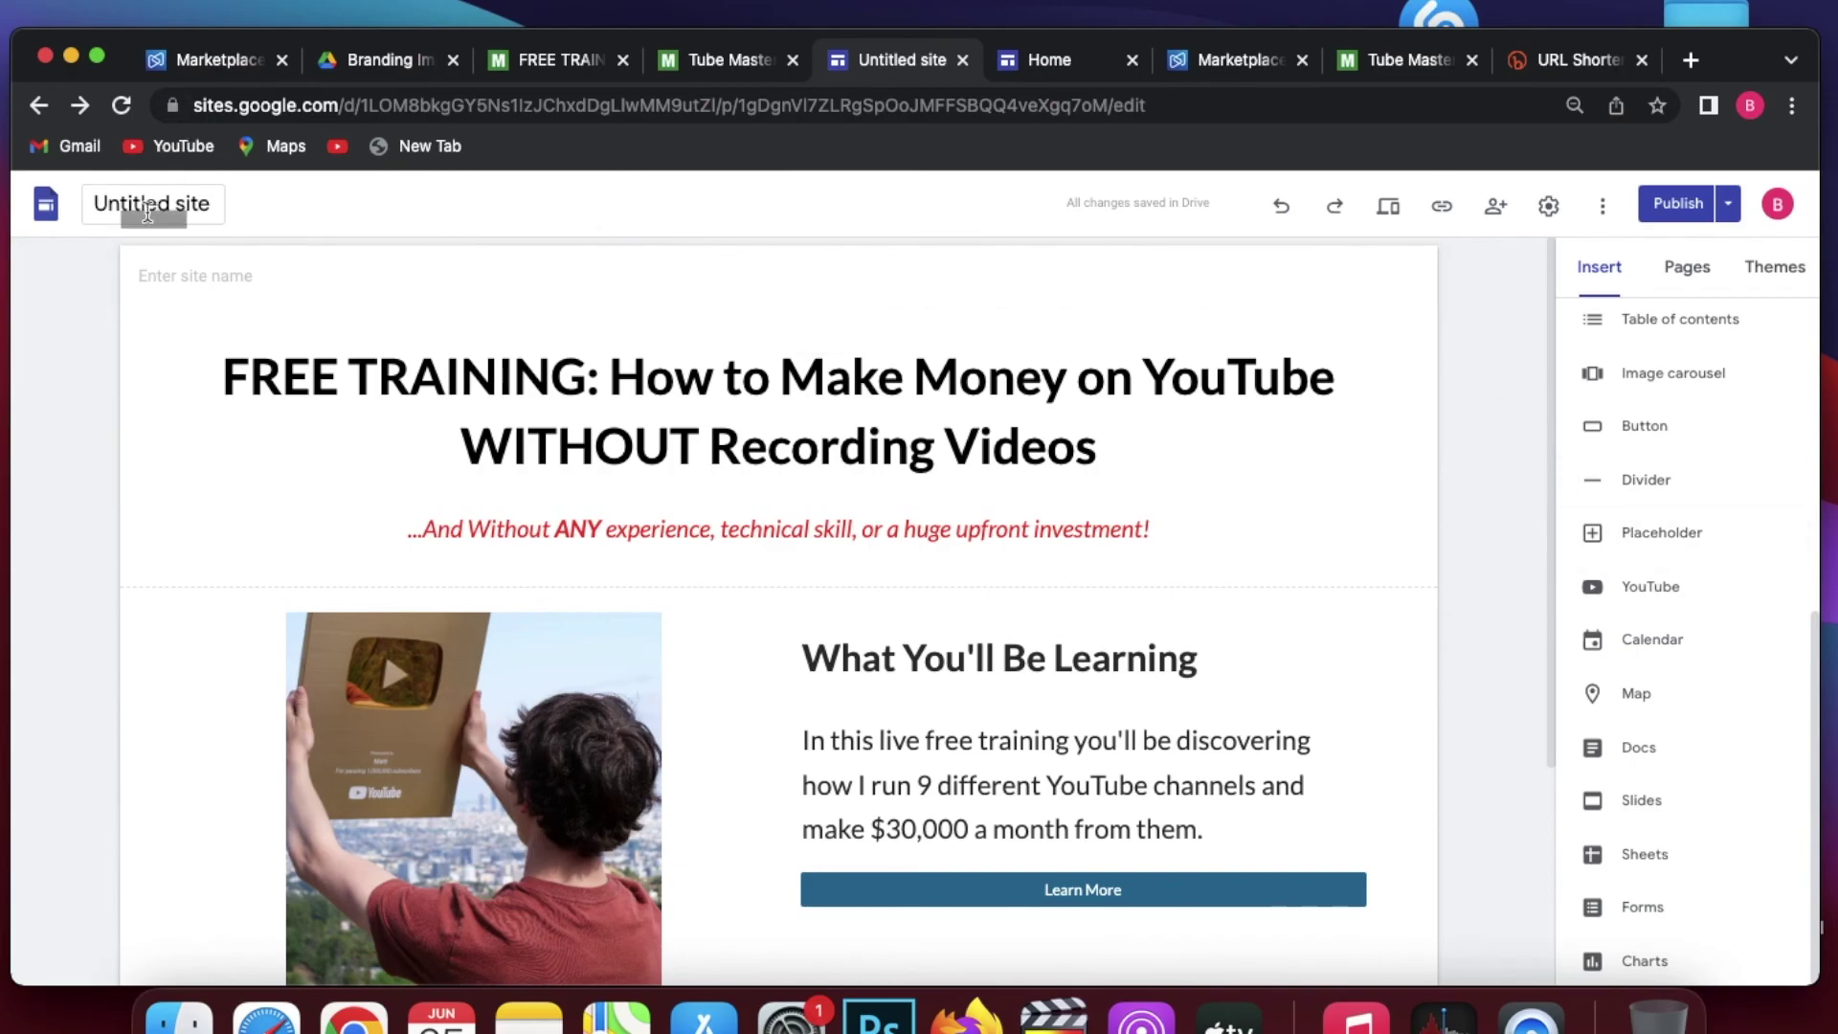
- Rename the Untitled site to 'Tube Mastery' from the Sites home page and reopen it
left_click(45, 203)
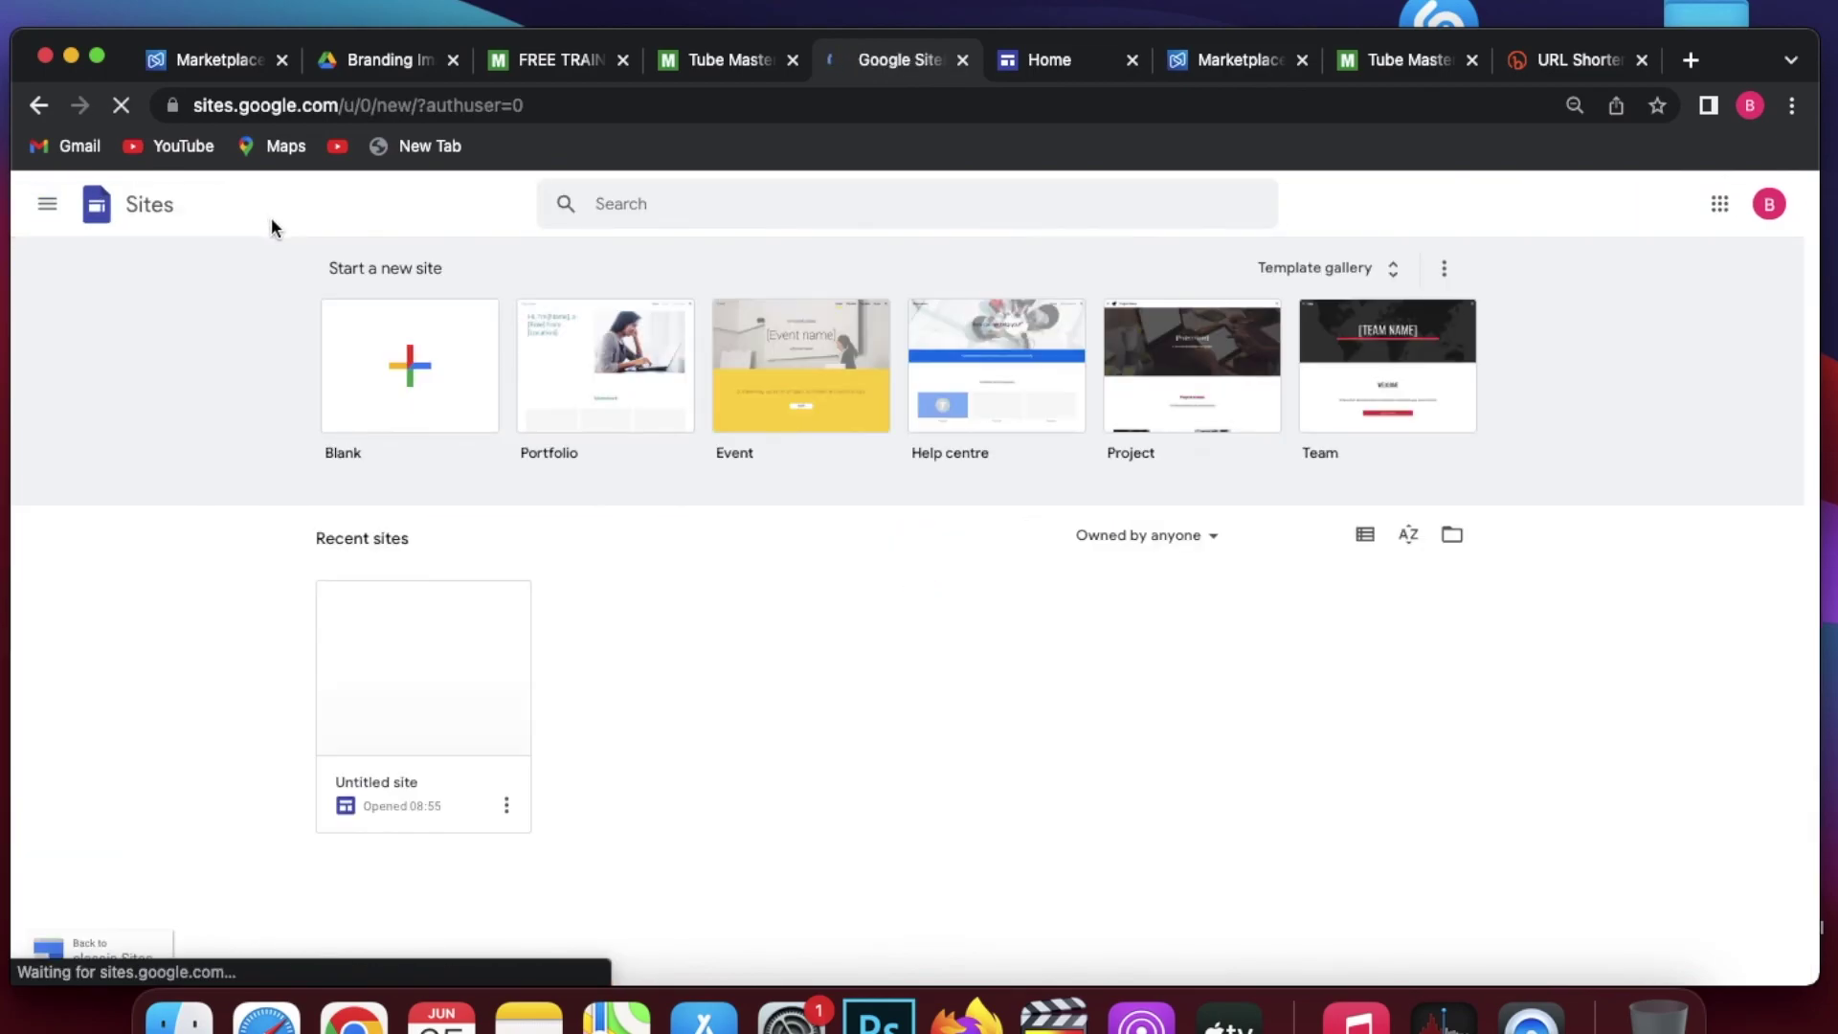
left_click(506, 807)
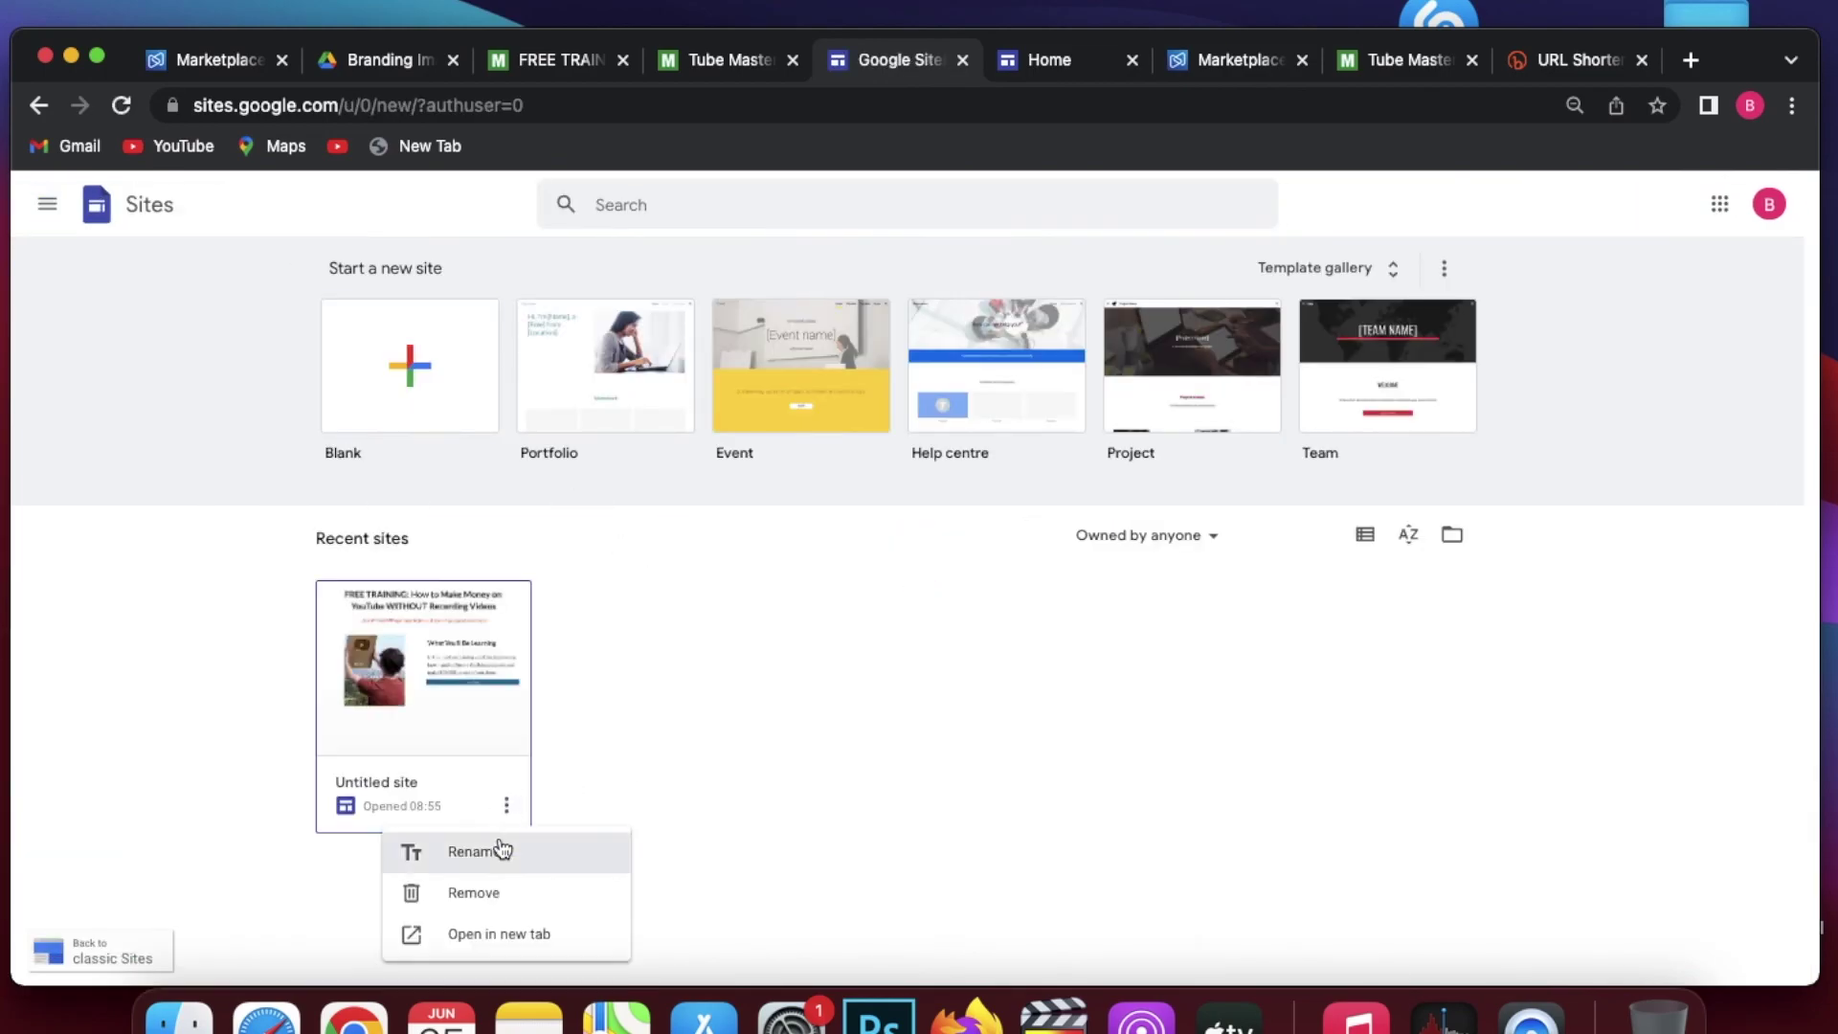
left_click(501, 849)
type("tu")
key("BackSpace")
key("BackSpace")
type("Tube Mastery")
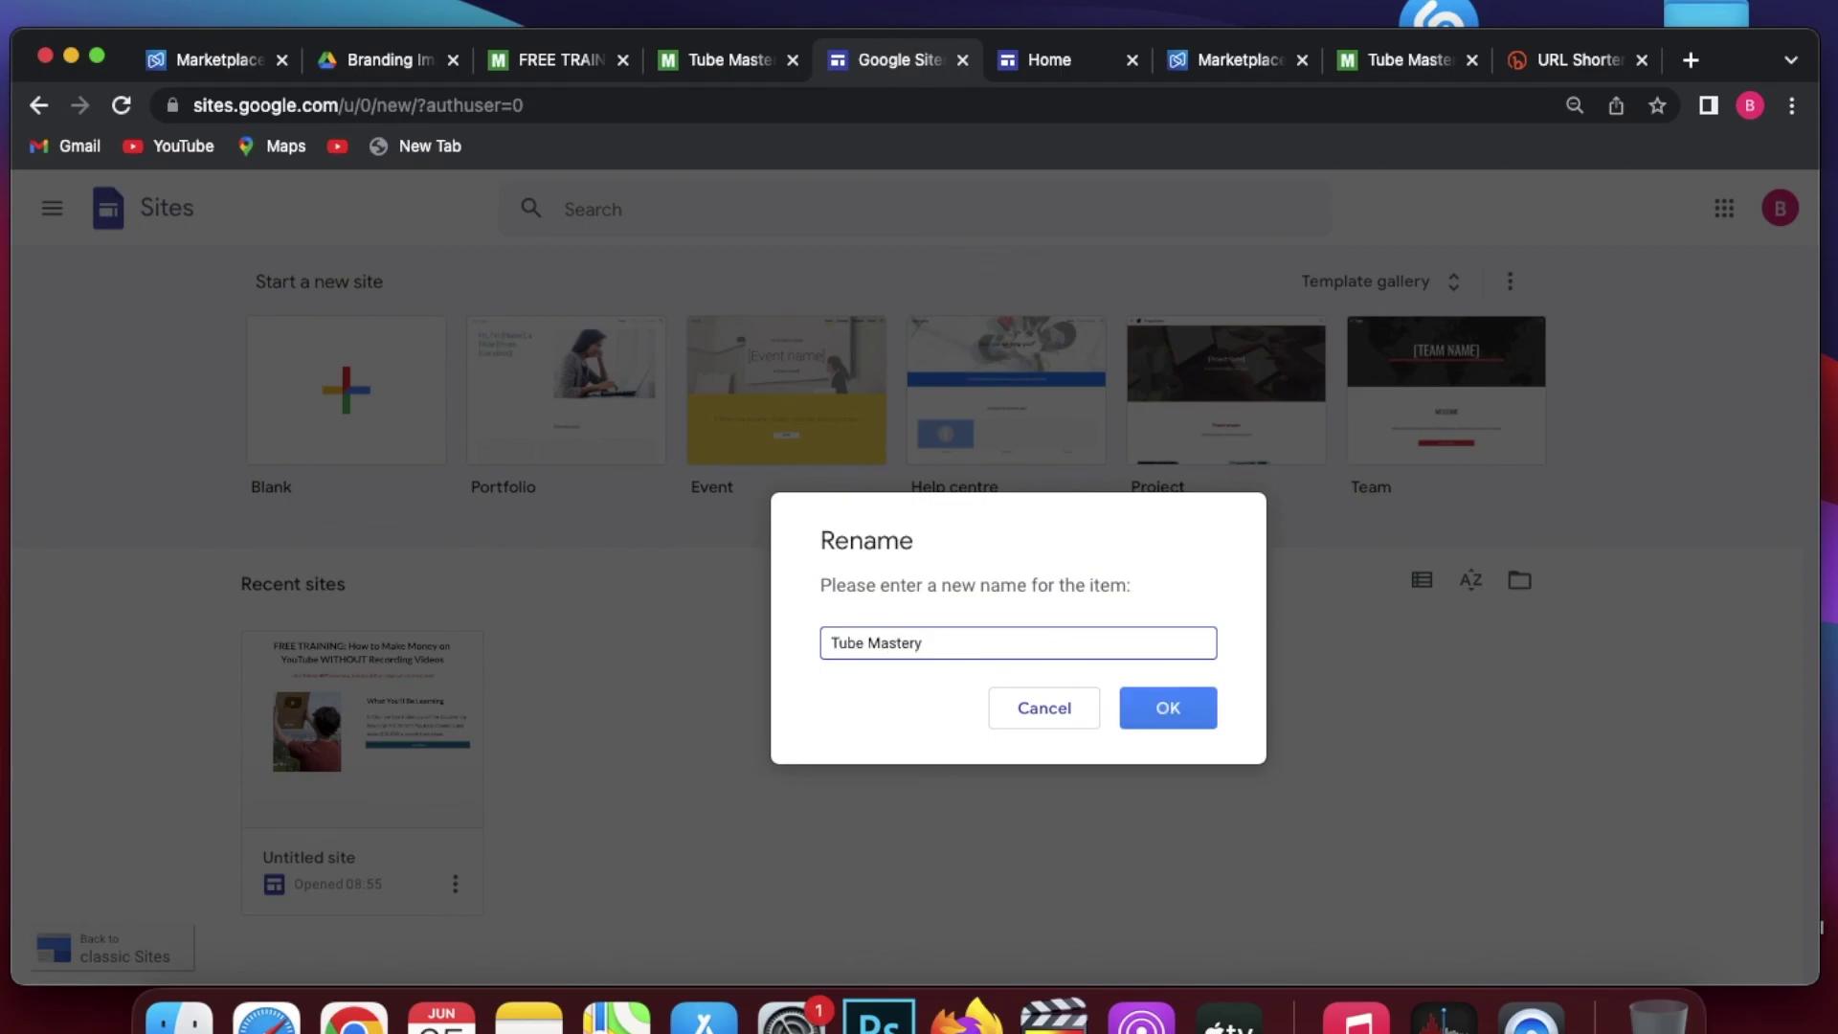
key("Return")
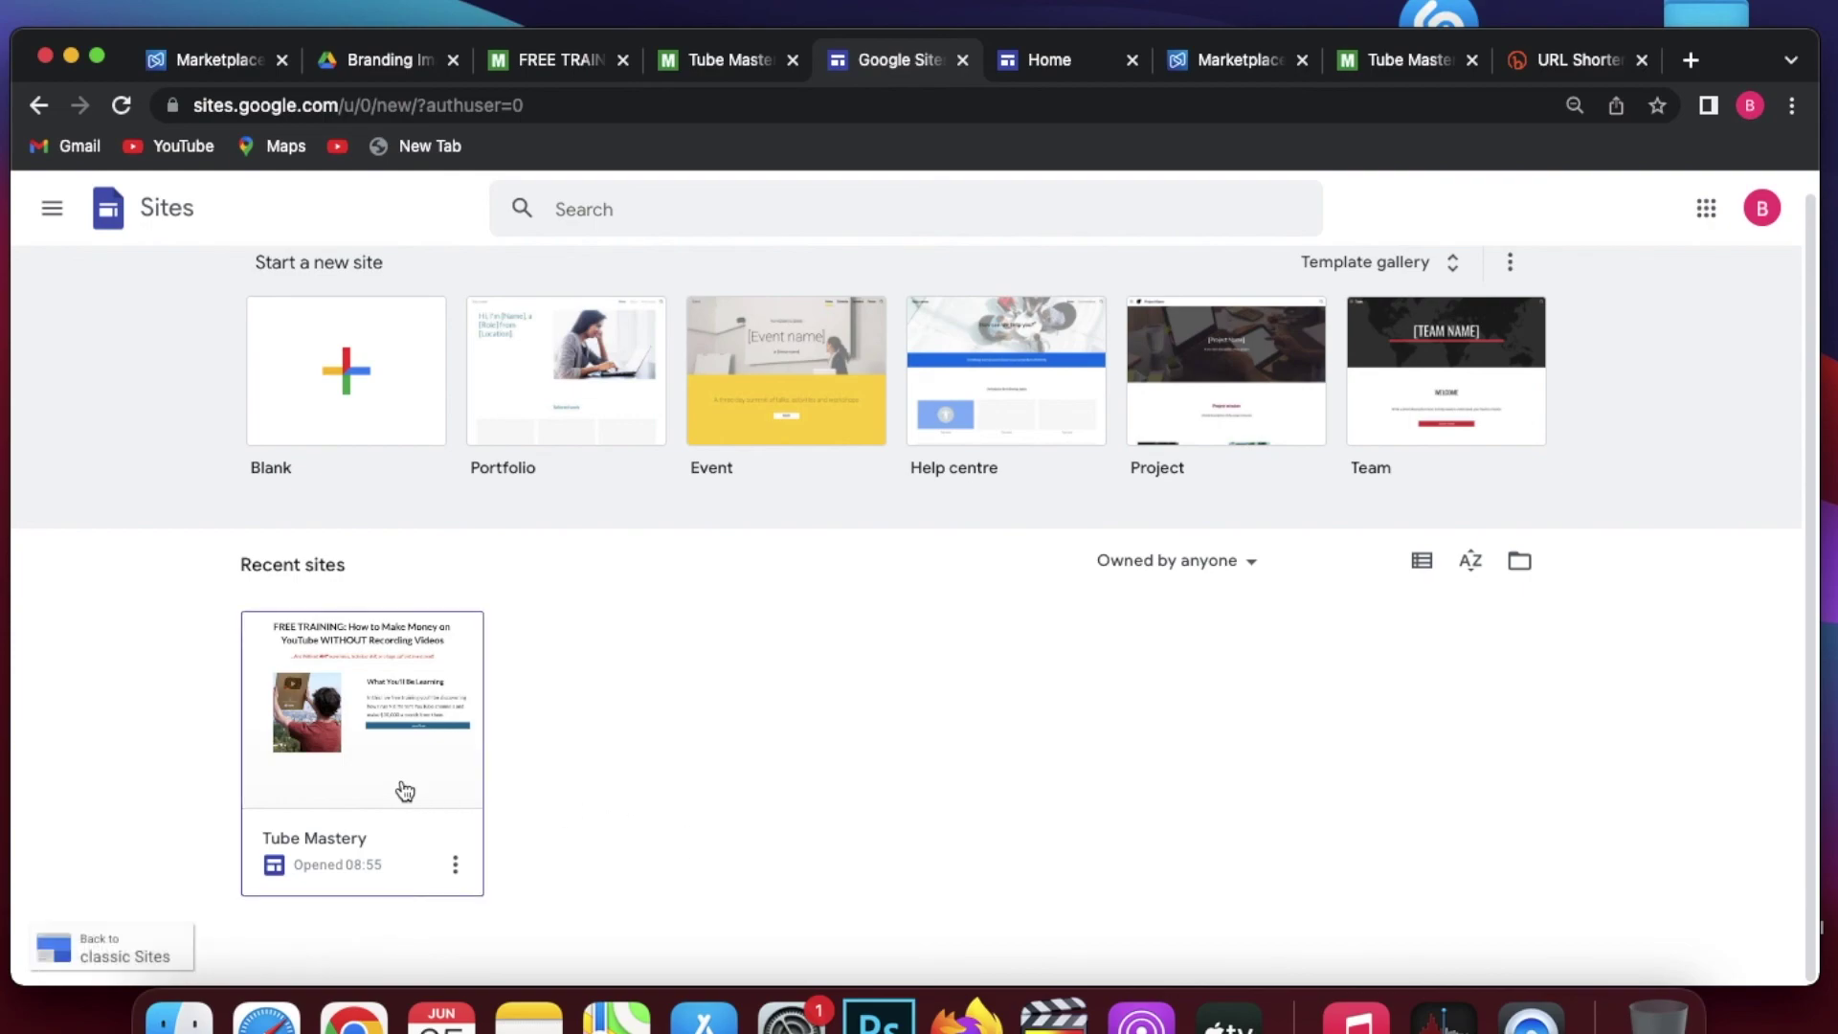
left_click(376, 706)
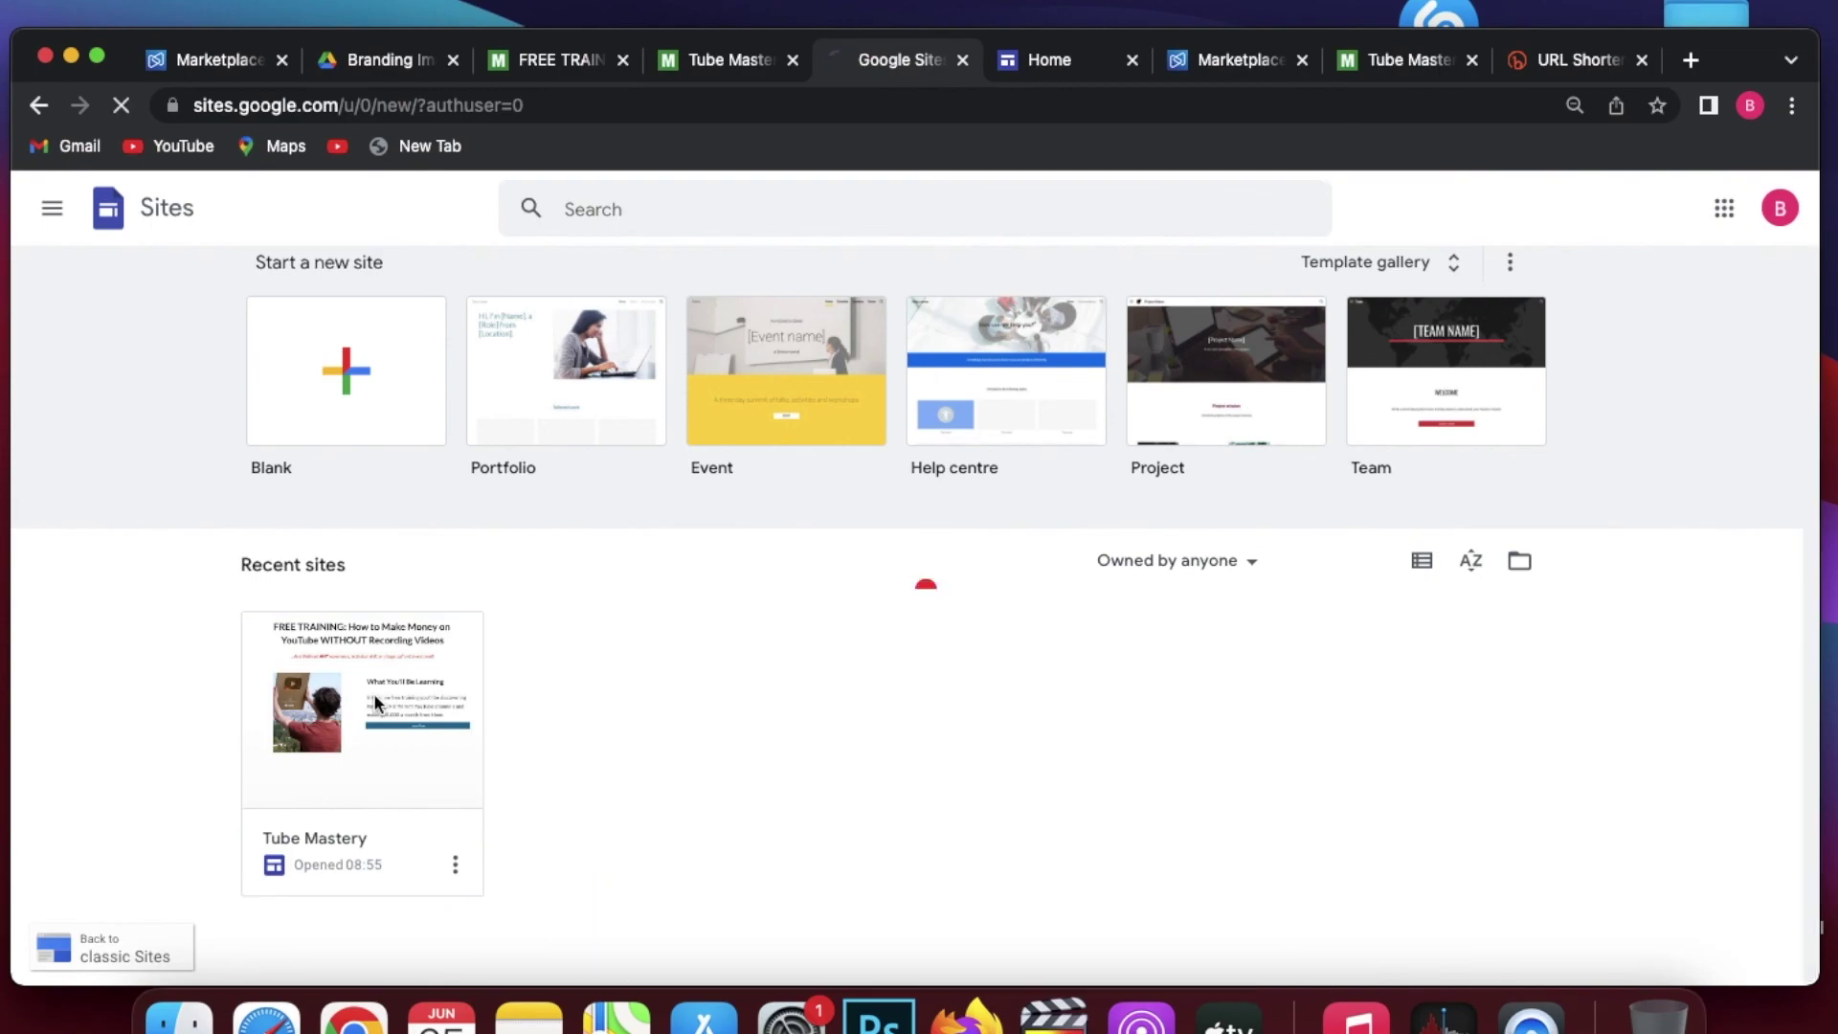